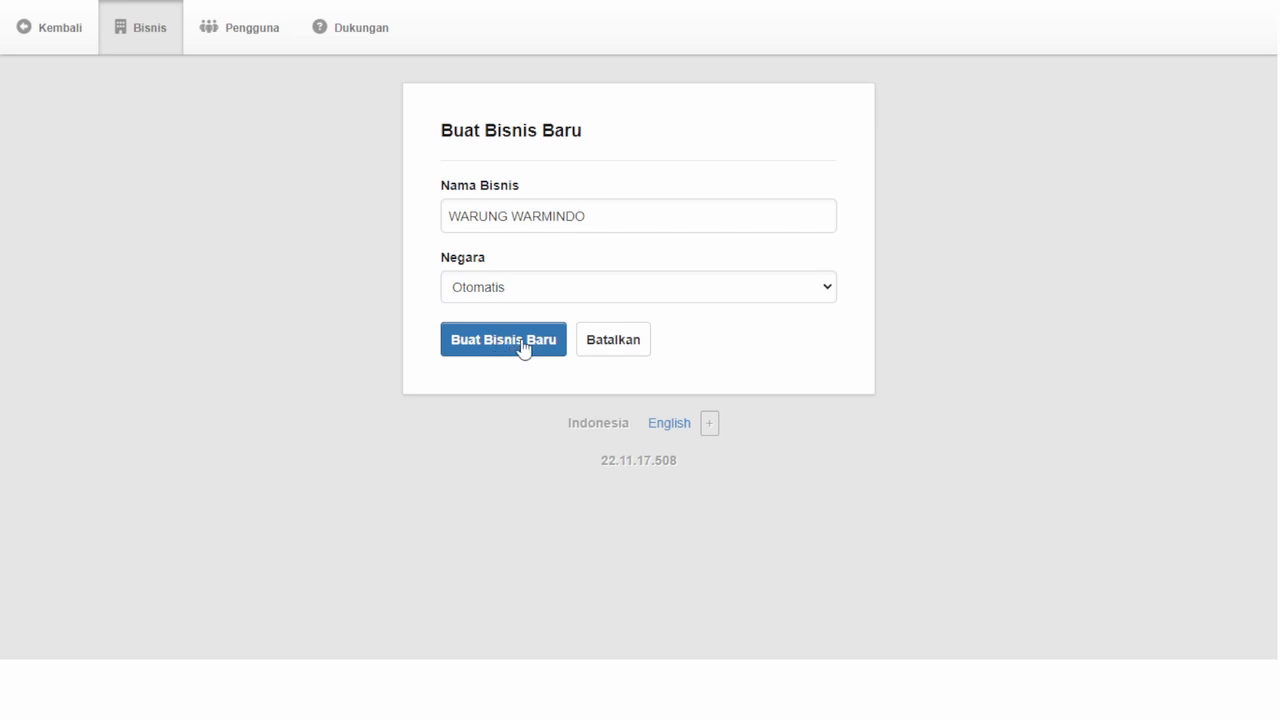
- Create the new business WARUNG WARMINDO with the country set to Otomatis and open its module customization (Kustomisasi)
left_click(521, 340)
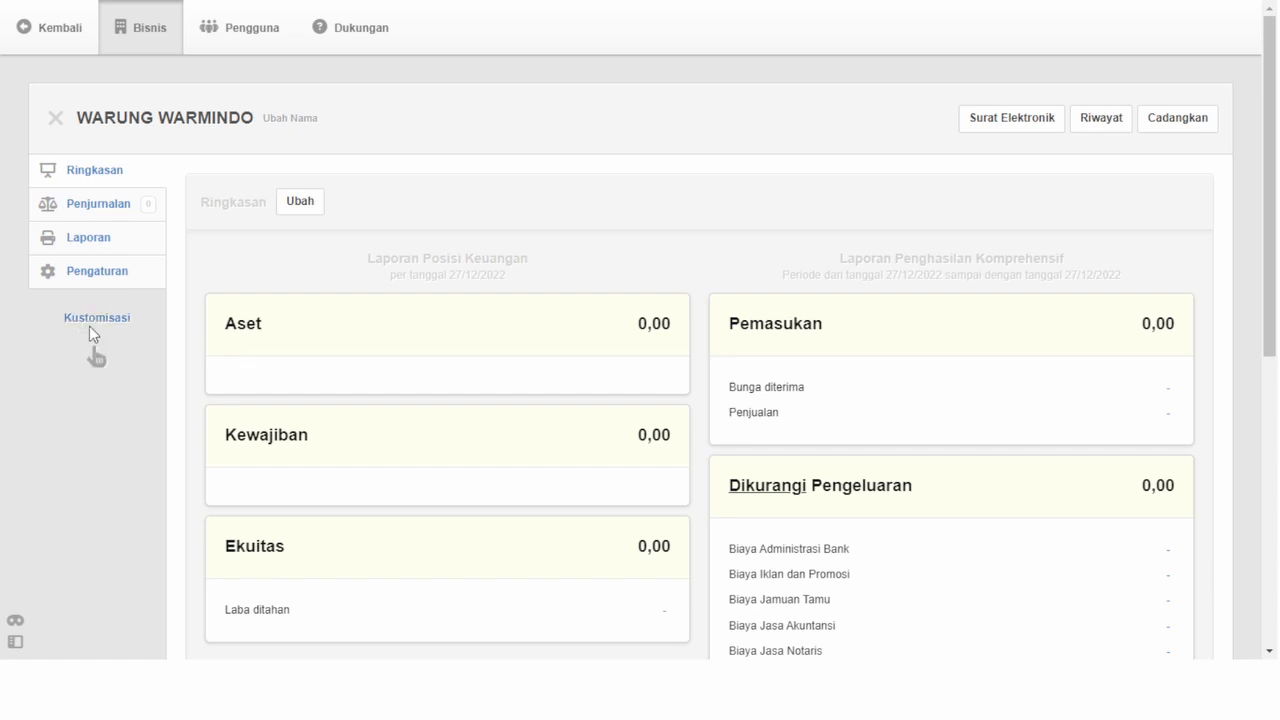
left_click(97, 319)
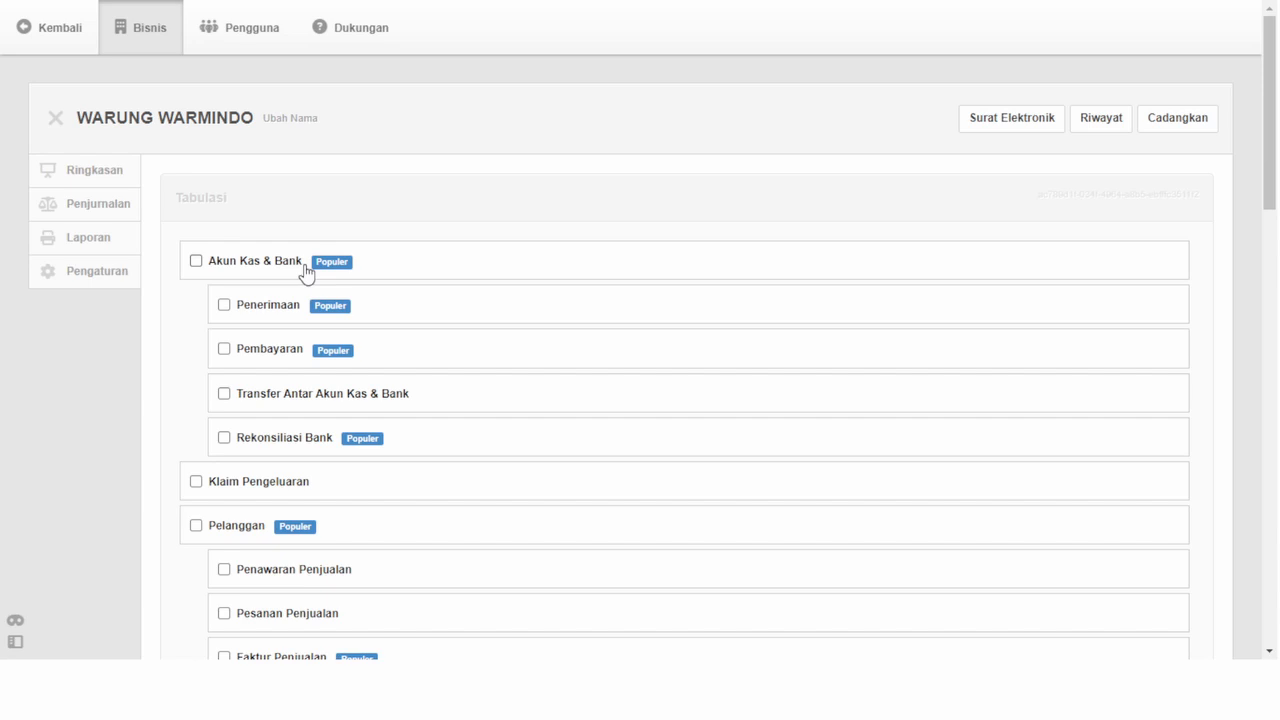
- Enable the Akun Kas & Bank, Penerimaan, Pembayaran and Transfer Antar Akun Kas & Bank modules
left_click(196, 262)
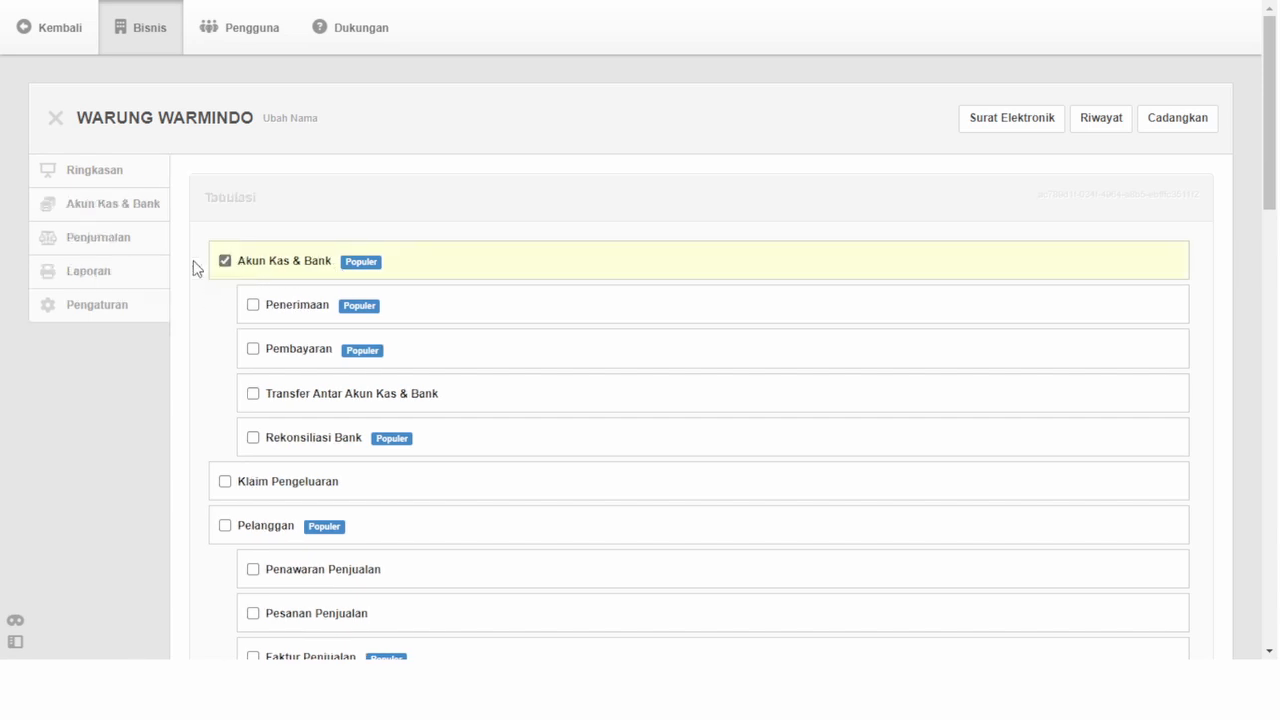
left_click(253, 306)
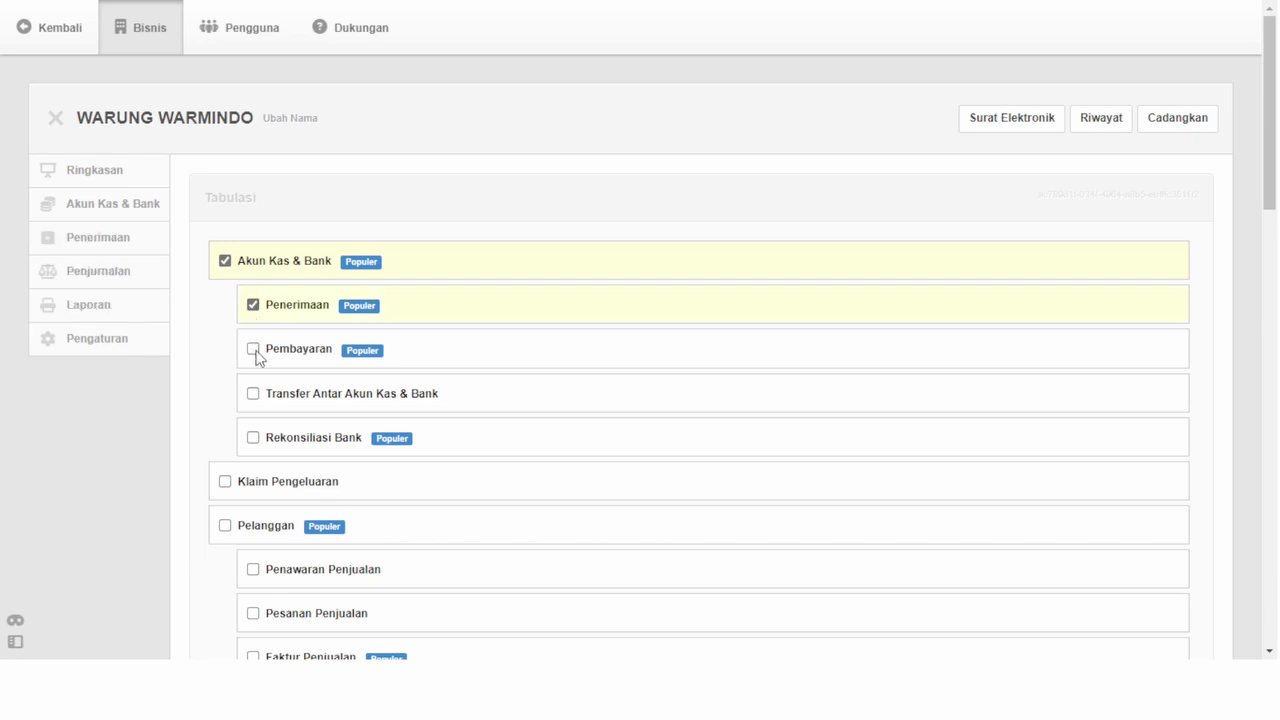
left_click(254, 351)
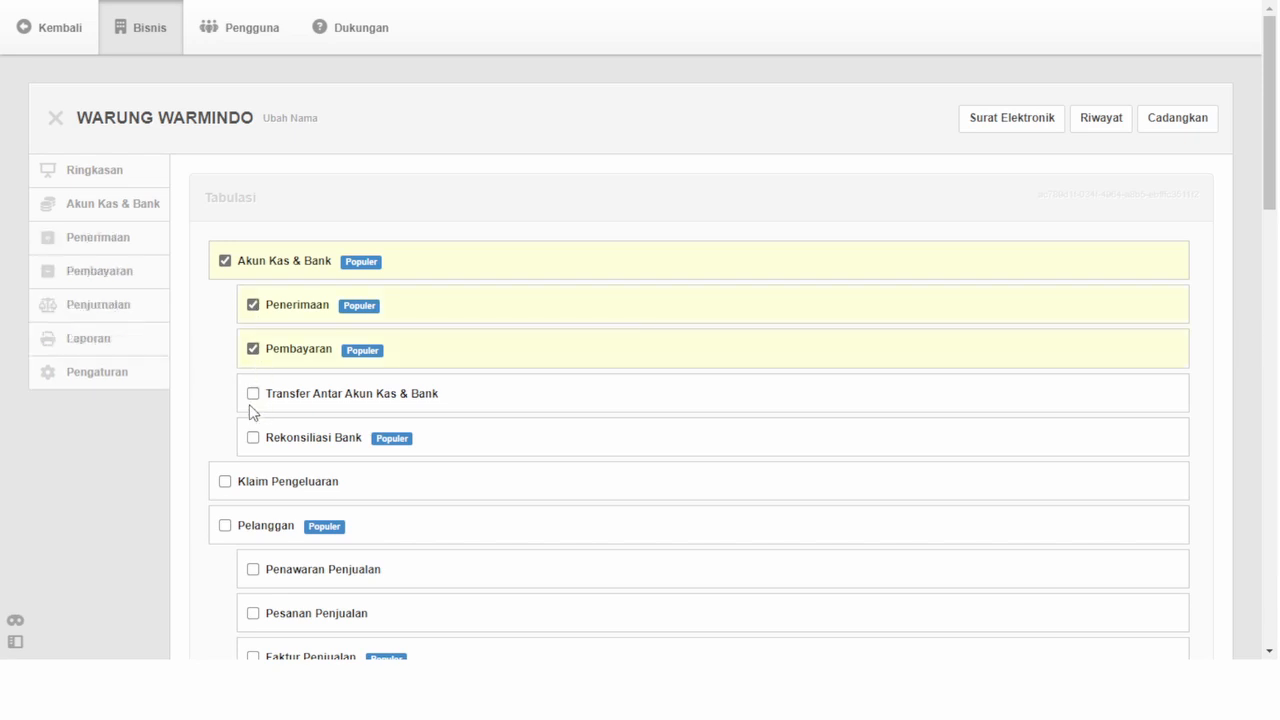
left_click(253, 395)
- Enable the Pelanggan module and its Faktur Penjualan submodule
scroll(323, 402, "down", 3)
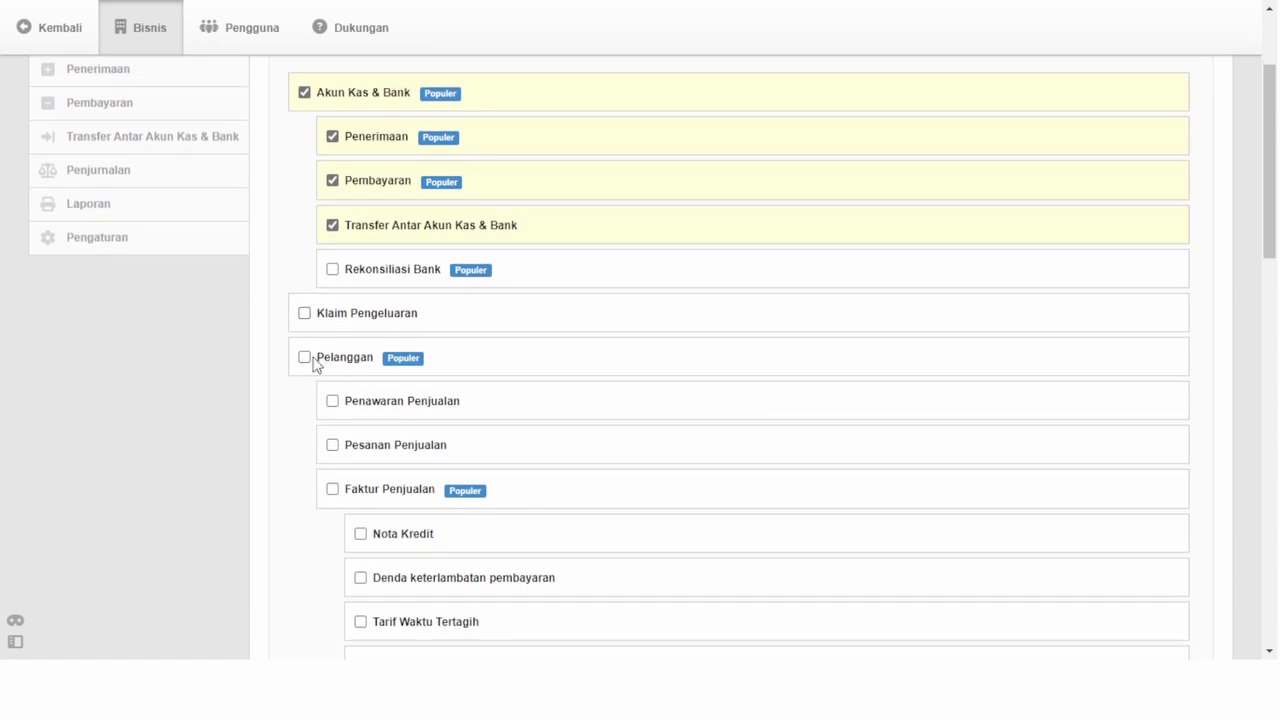
left_click(310, 362)
scroll(400, 442, "down", 3)
left_click(333, 336)
- Enable the Pemasok module and its Faktur Pembelian submodule
scroll(437, 372, "down", 3)
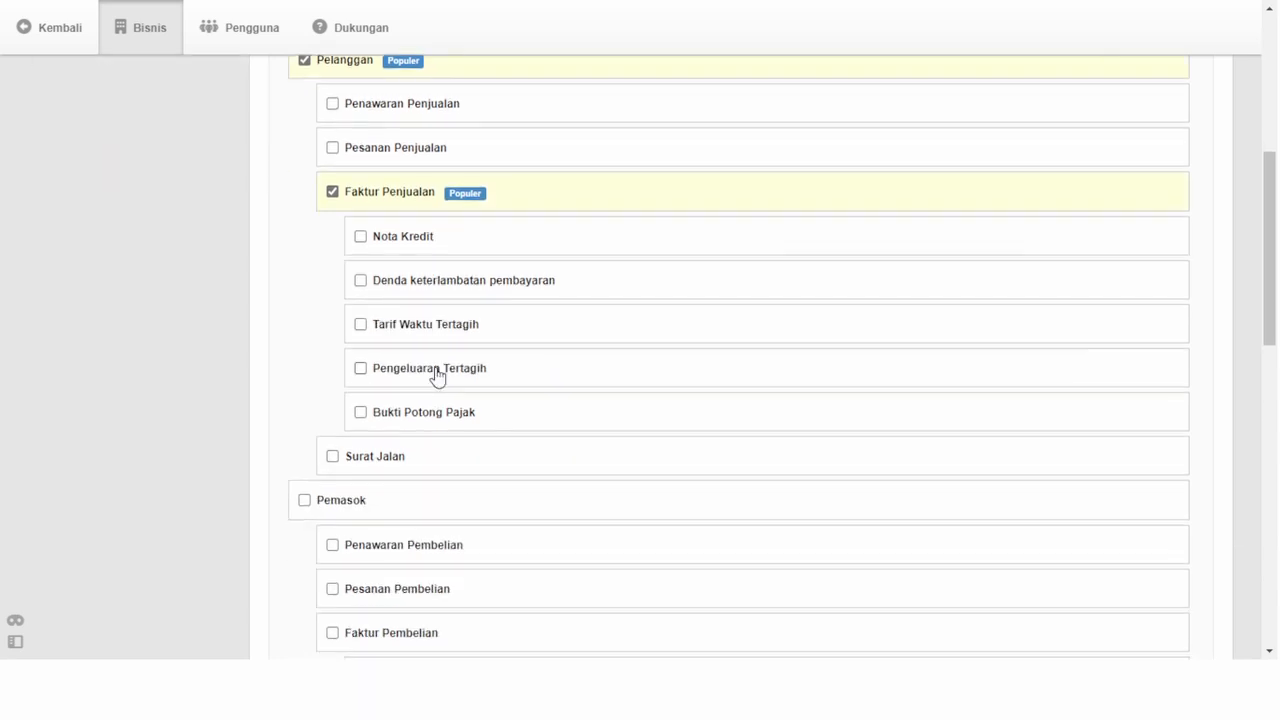
scroll(417, 454, "down", 3)
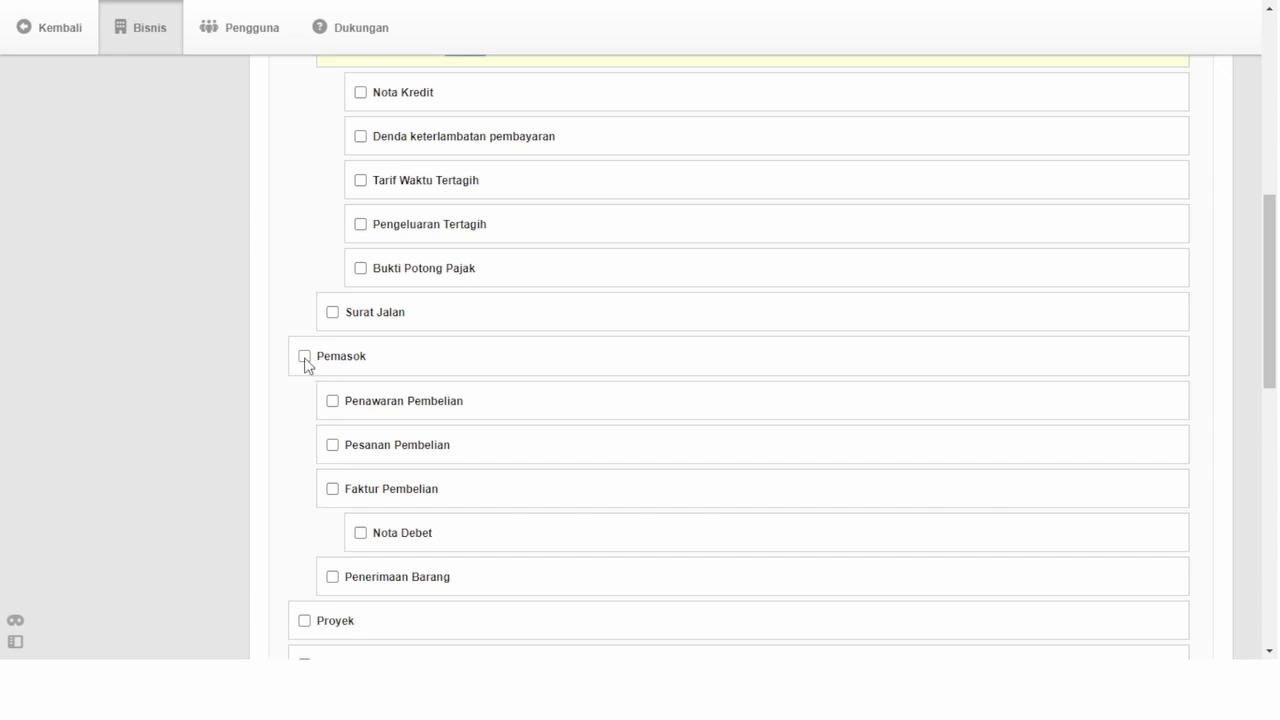
left_click(308, 362)
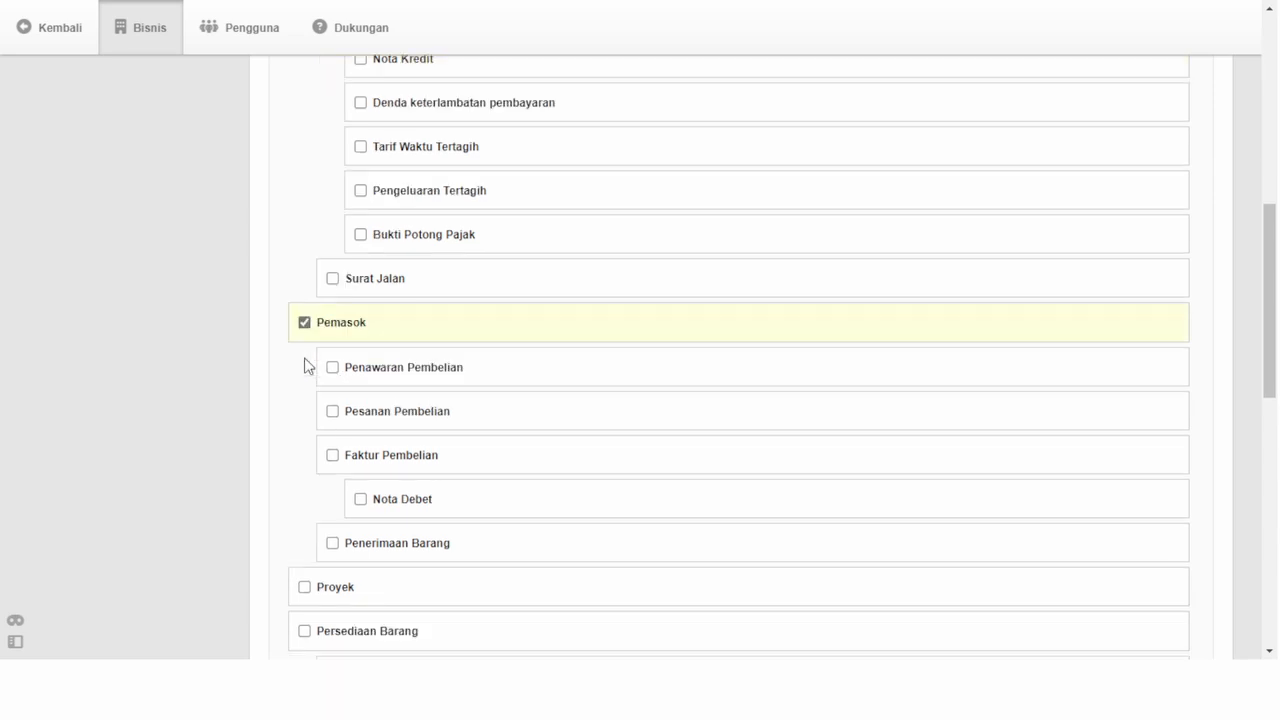
left_click(333, 457)
- Enable the Persediaan Barang module and save the updated module selection
scroll(437, 477, "down", 4)
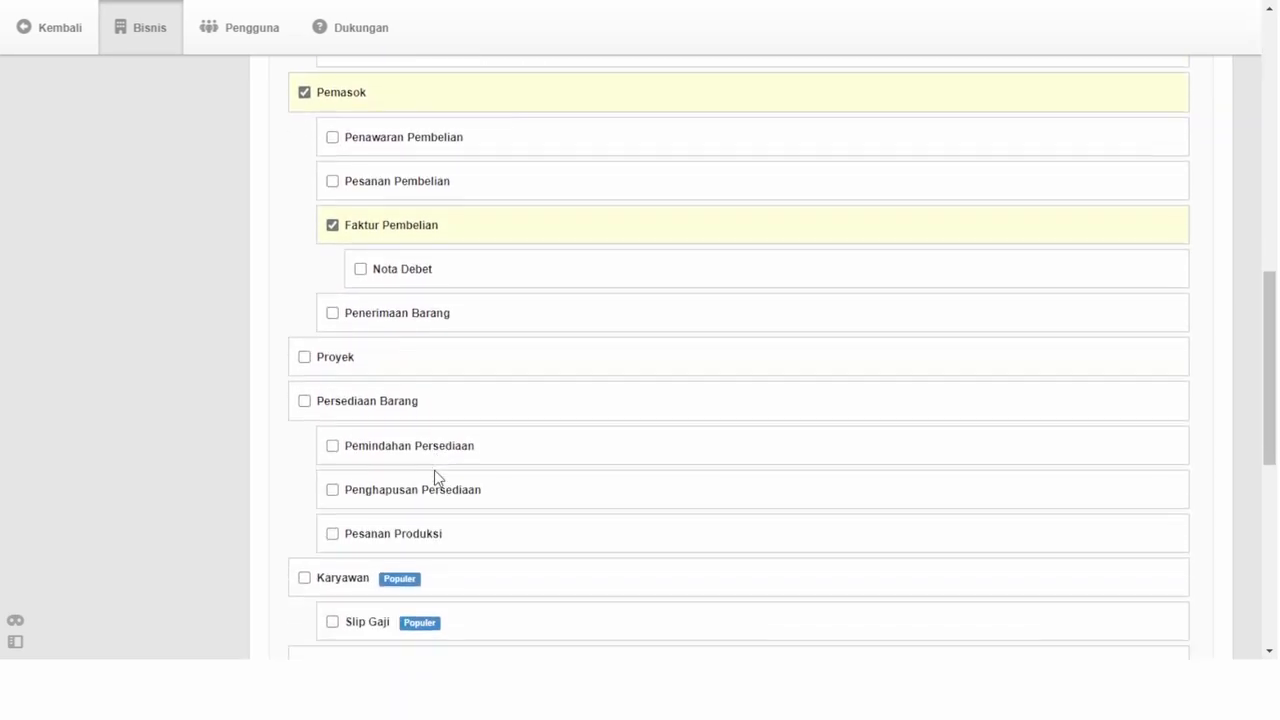
left_click(305, 402)
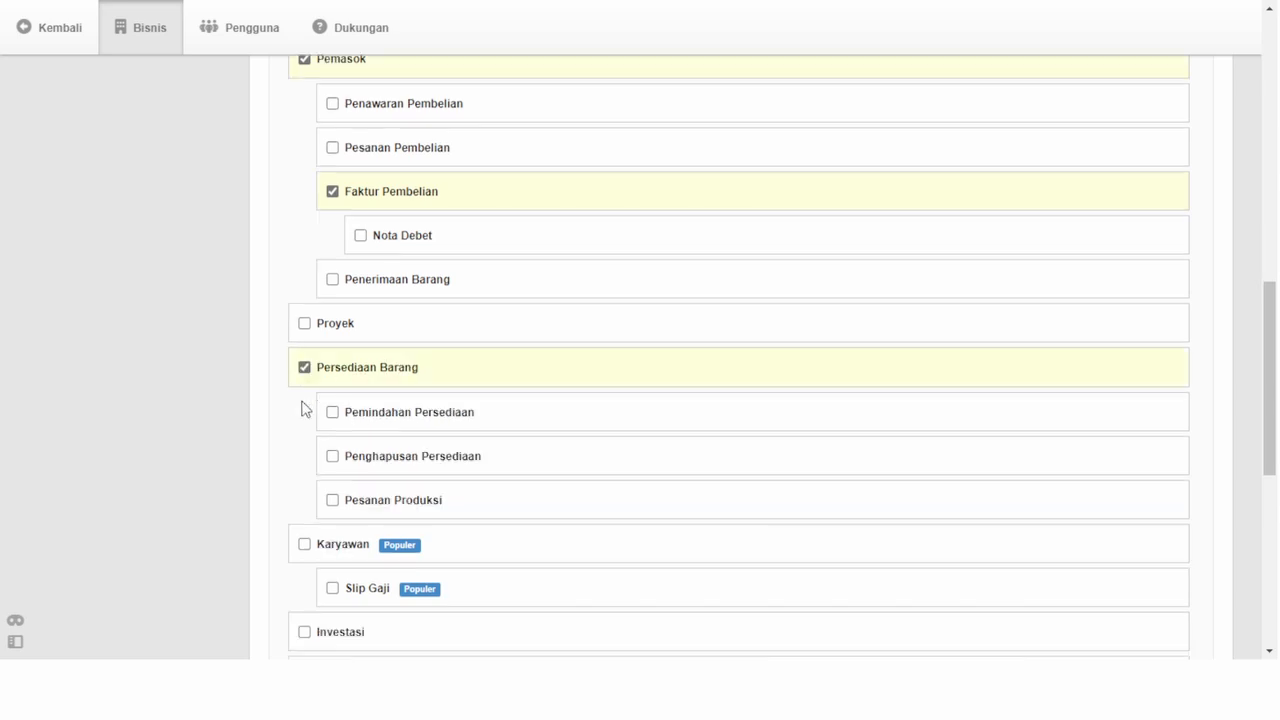
scroll(437, 424, "down", 5)
scroll(437, 424, "down", 1)
scroll(434, 422, "down", 5)
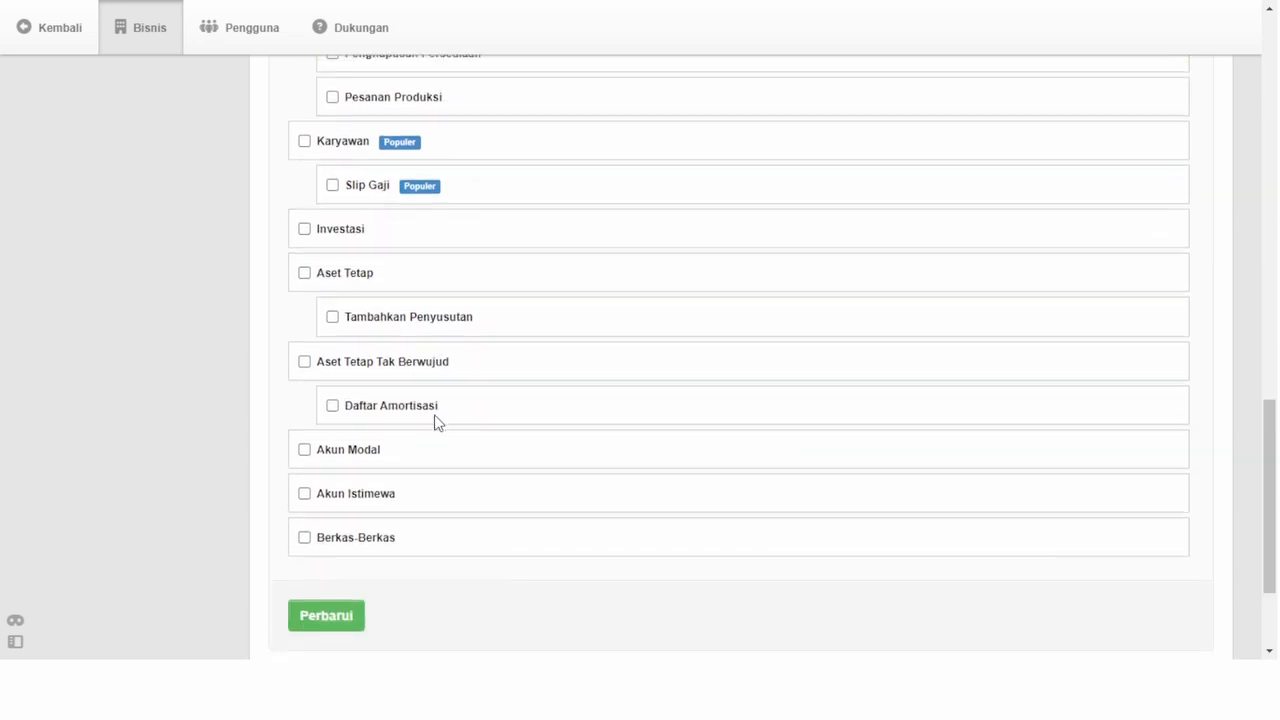
scroll(420, 460, "down", 1)
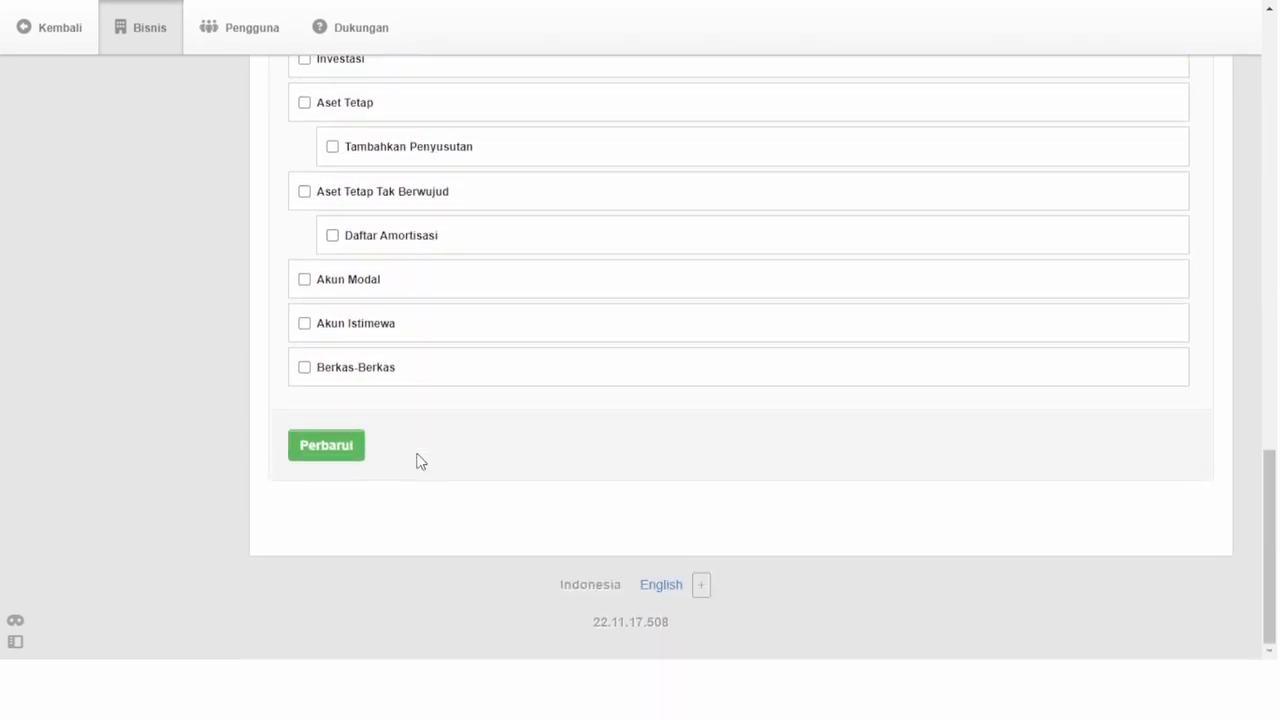
left_click(337, 447)
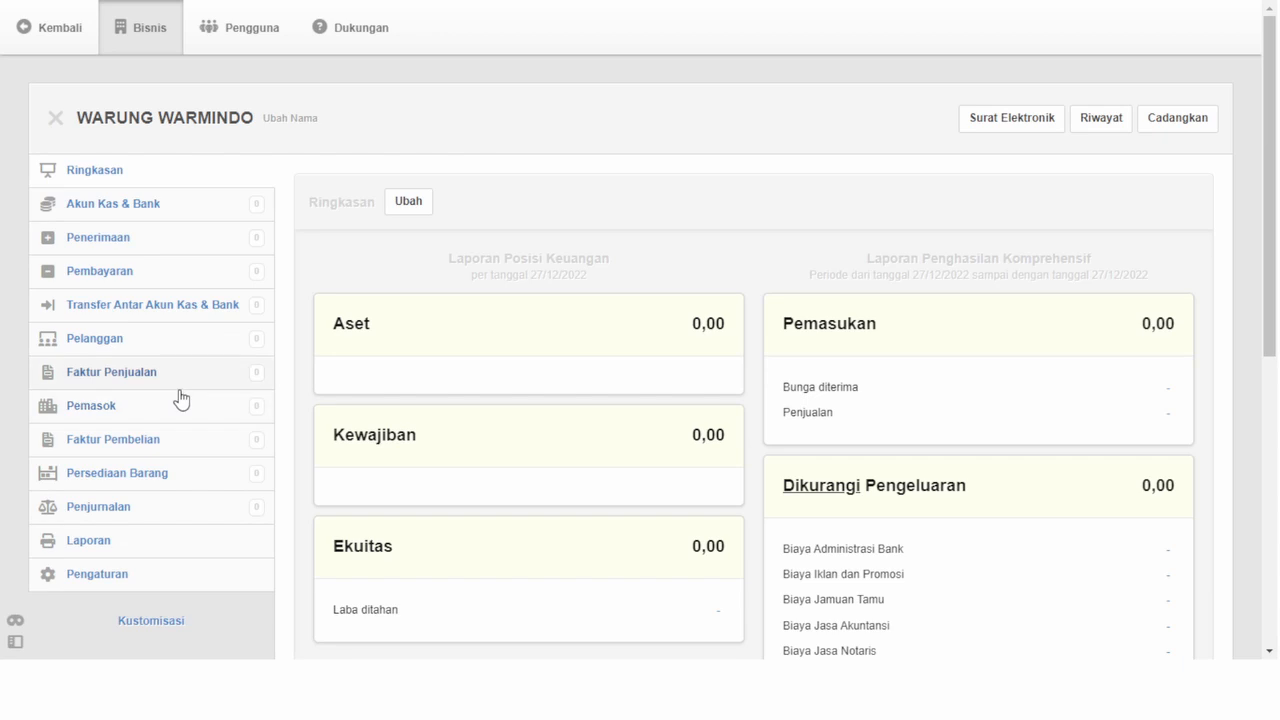
- Start a new customer (Pelanggan) record and enter Umum as its name
scroll(177, 398, "down", 1)
left_click(106, 287)
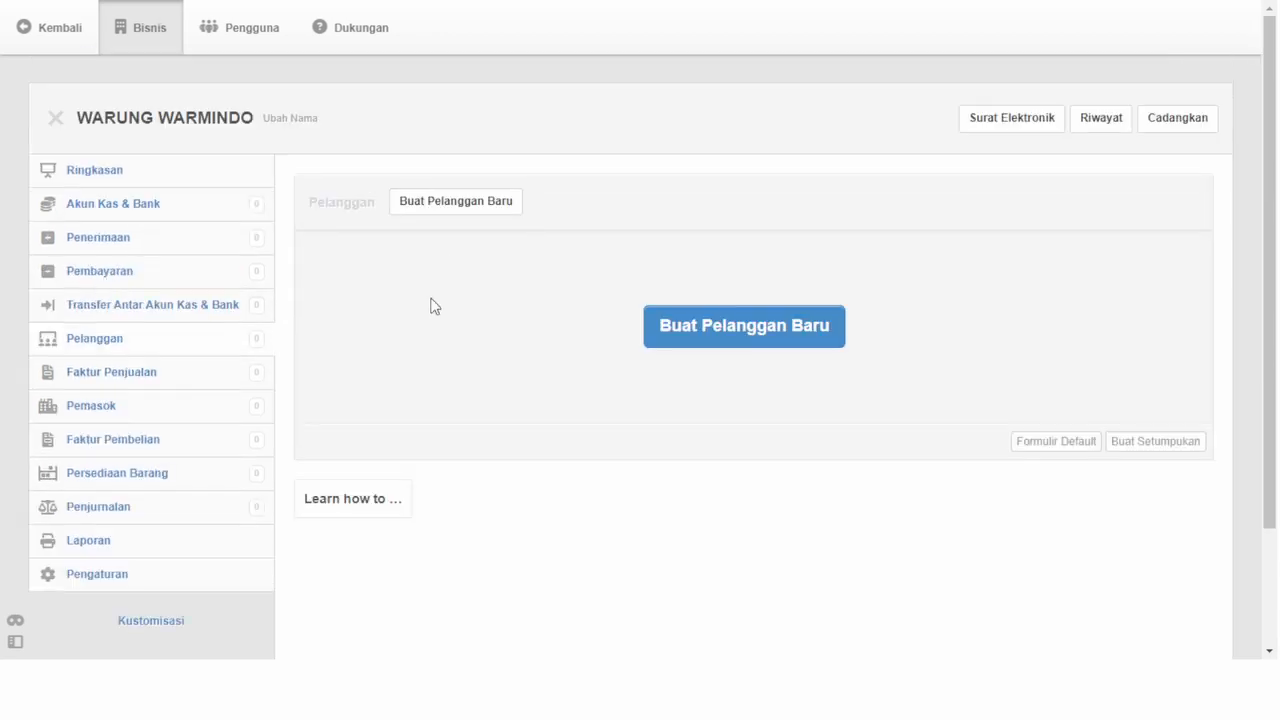
left_click(717, 350)
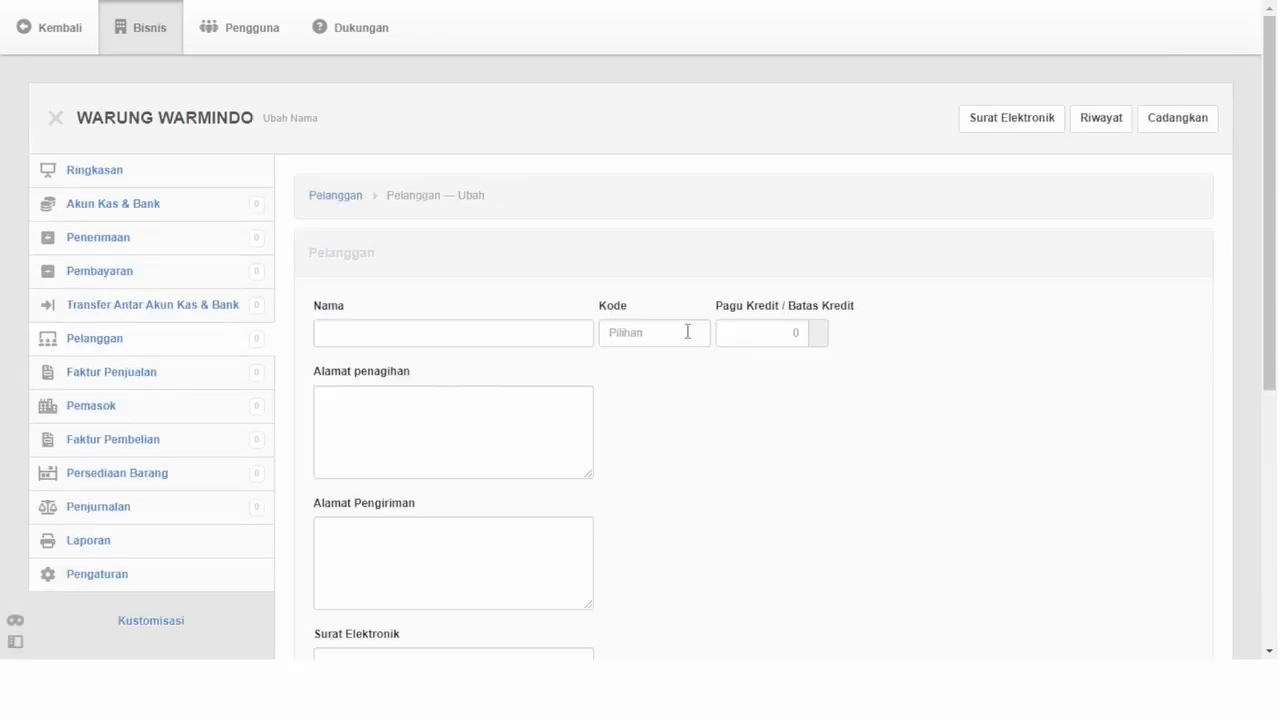
left_click(540, 335)
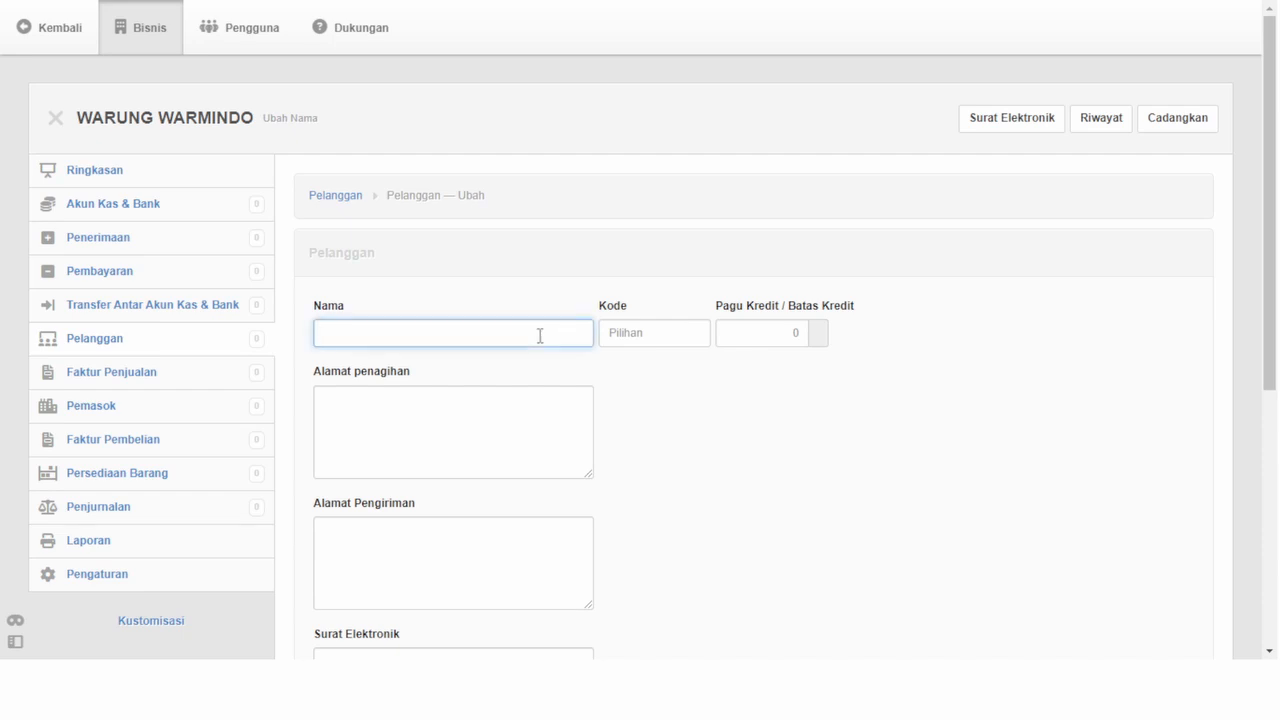
type("ubu")
key("BackSpace")
key("BackSpace")
key("BackSpace")
type("i")
key("BackSpace")
type("Umjm")
key("BackSpace")
key("BackSpace")
type("um")
- Set the customer's code to 1 and create the record
left_click(636, 331)
type("1")
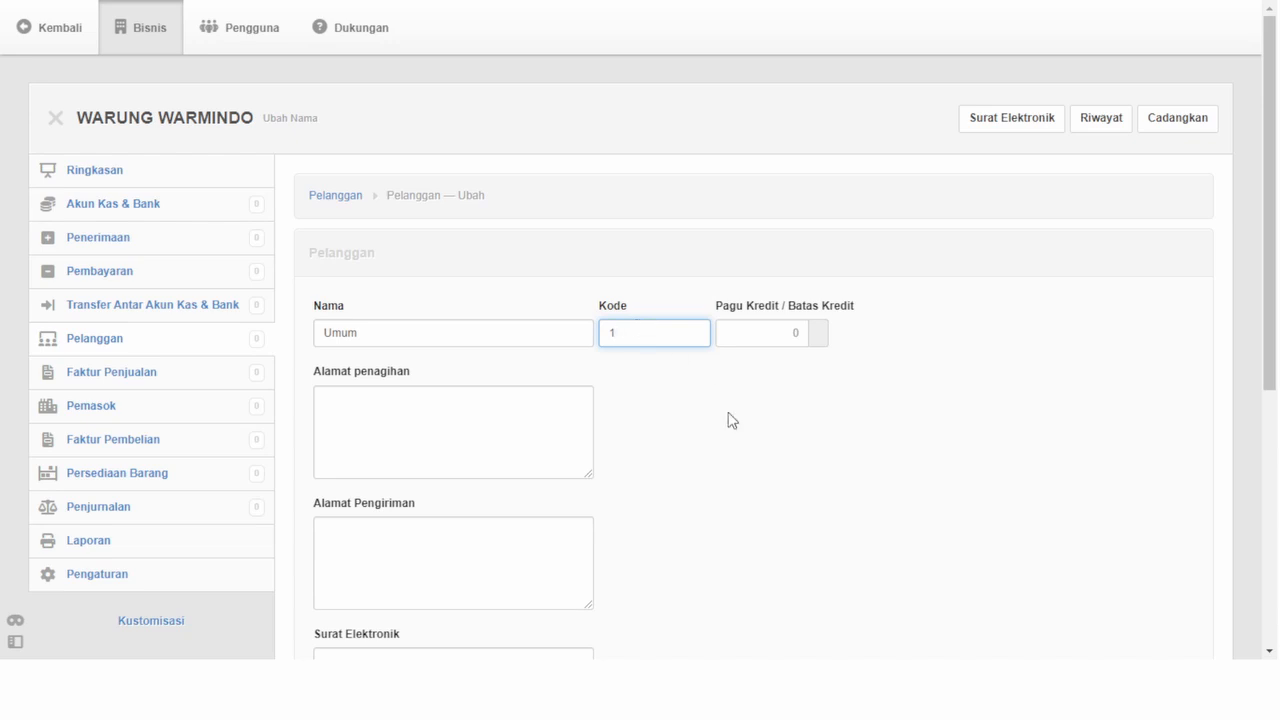
scroll(728, 420, "down", 3)
left_click(352, 505)
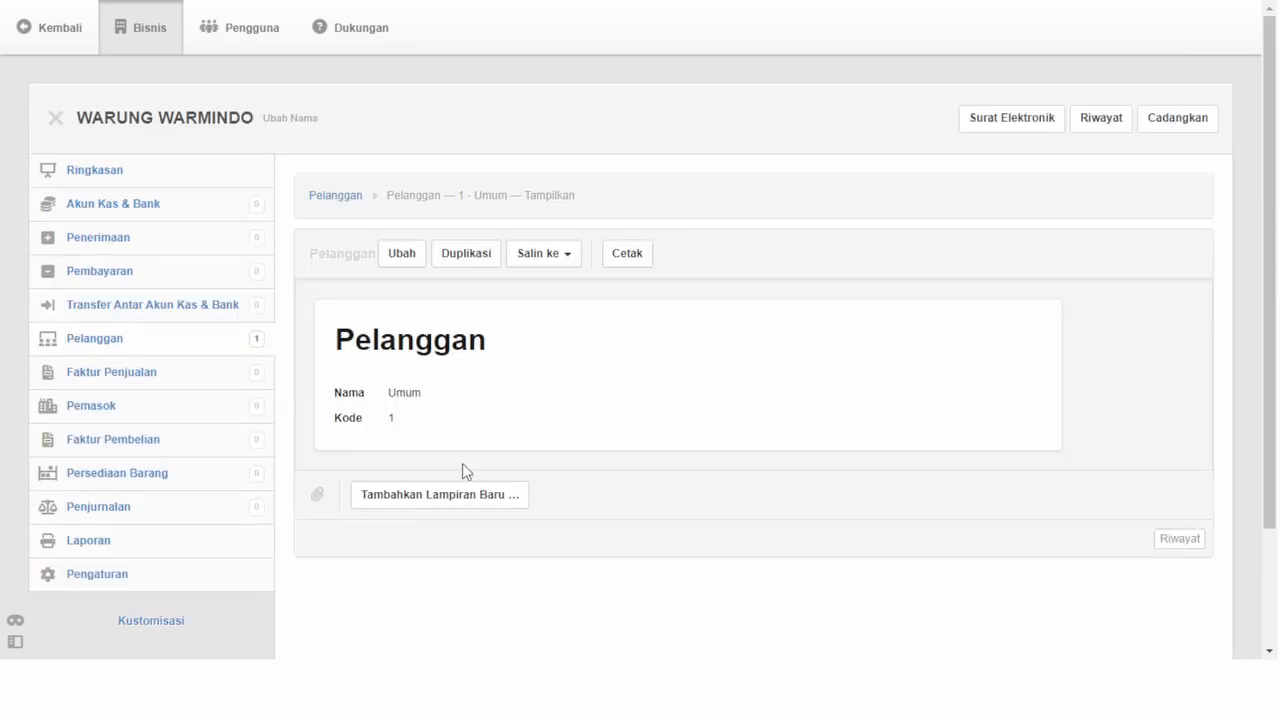
- Create a new supplier (Pemasok) named Pasar with code 1
left_click(131, 447)
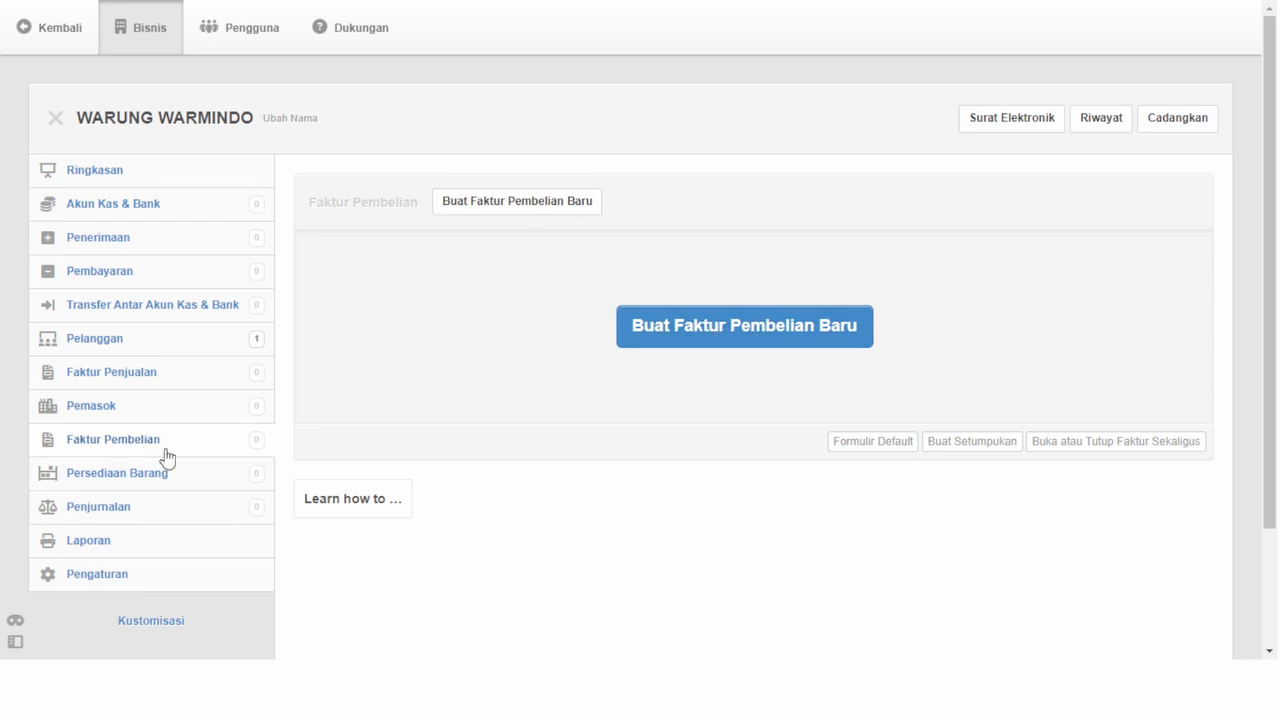
left_click(97, 417)
left_click(724, 318)
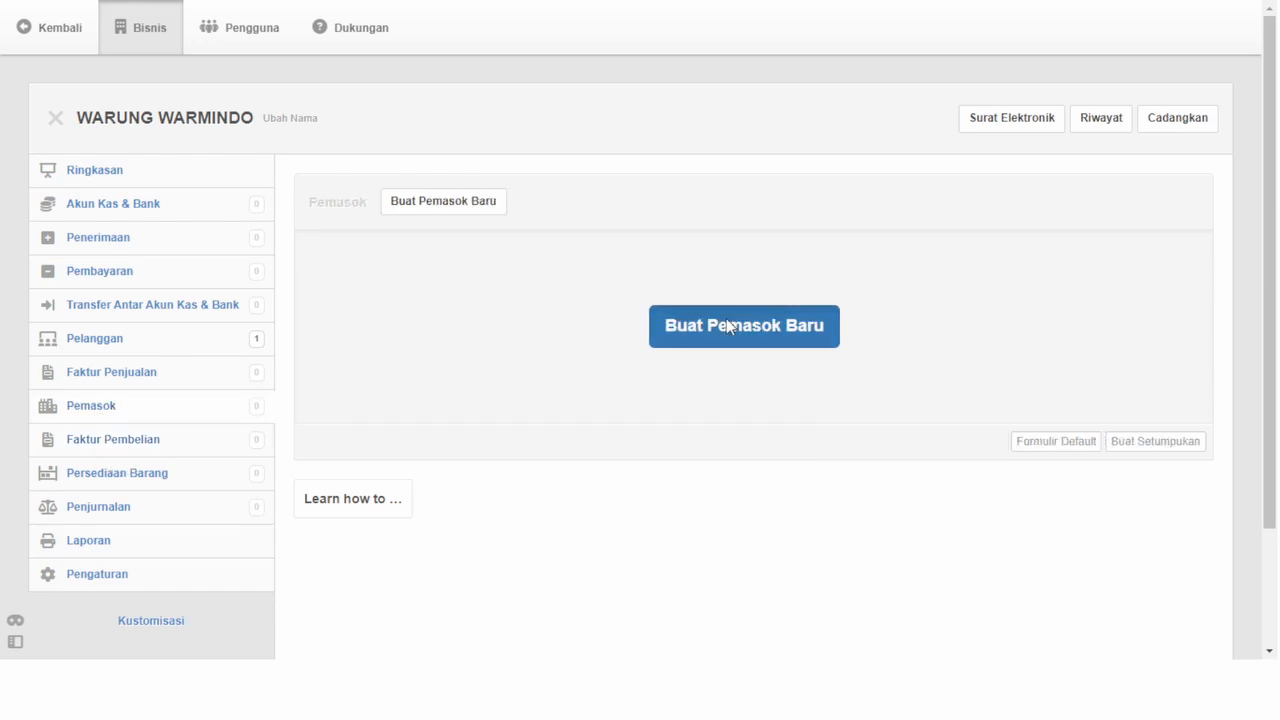
left_click(417, 338)
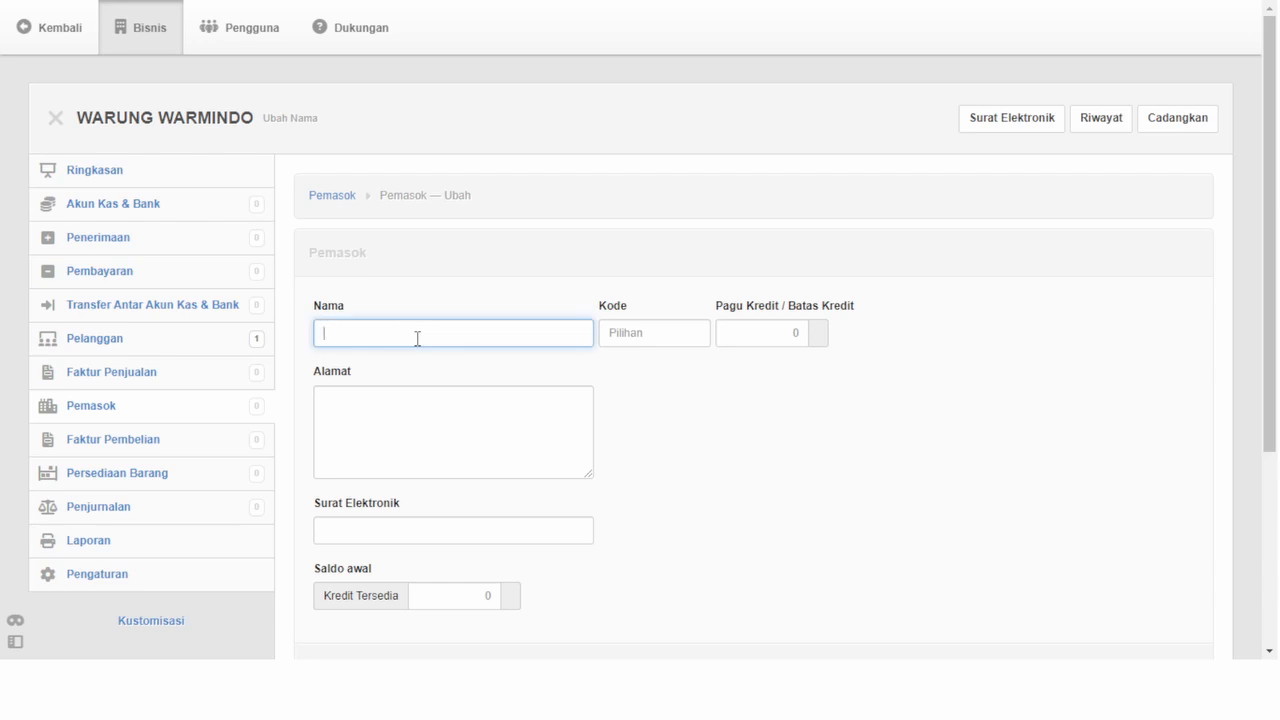
type("Pasar")
left_click(648, 329)
type("1")
scroll(669, 394, "down", 3)
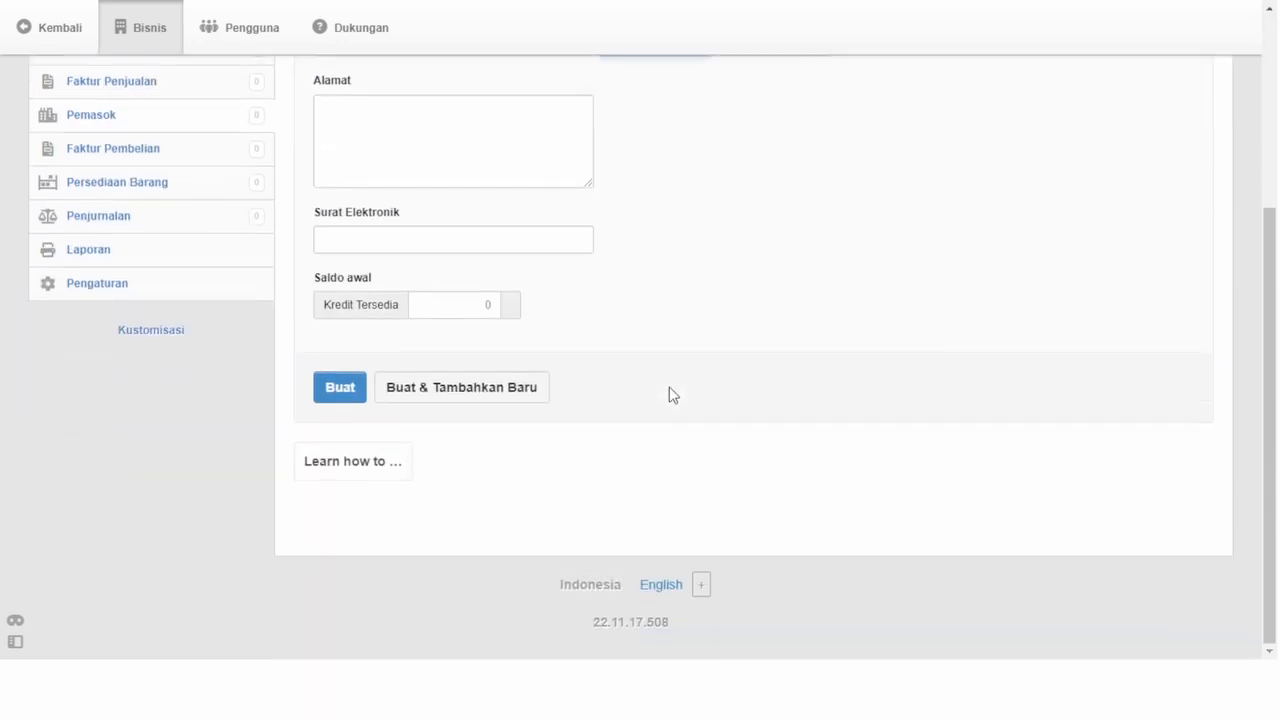
left_click(340, 390)
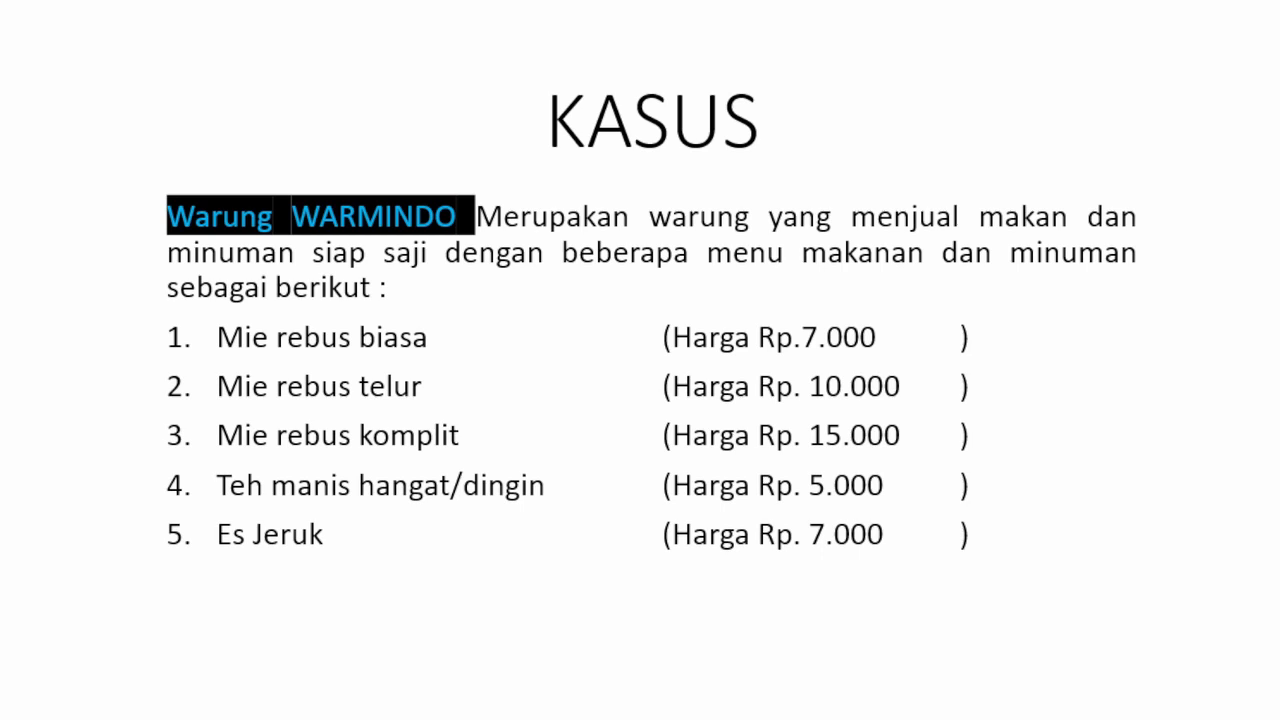
key("Right")
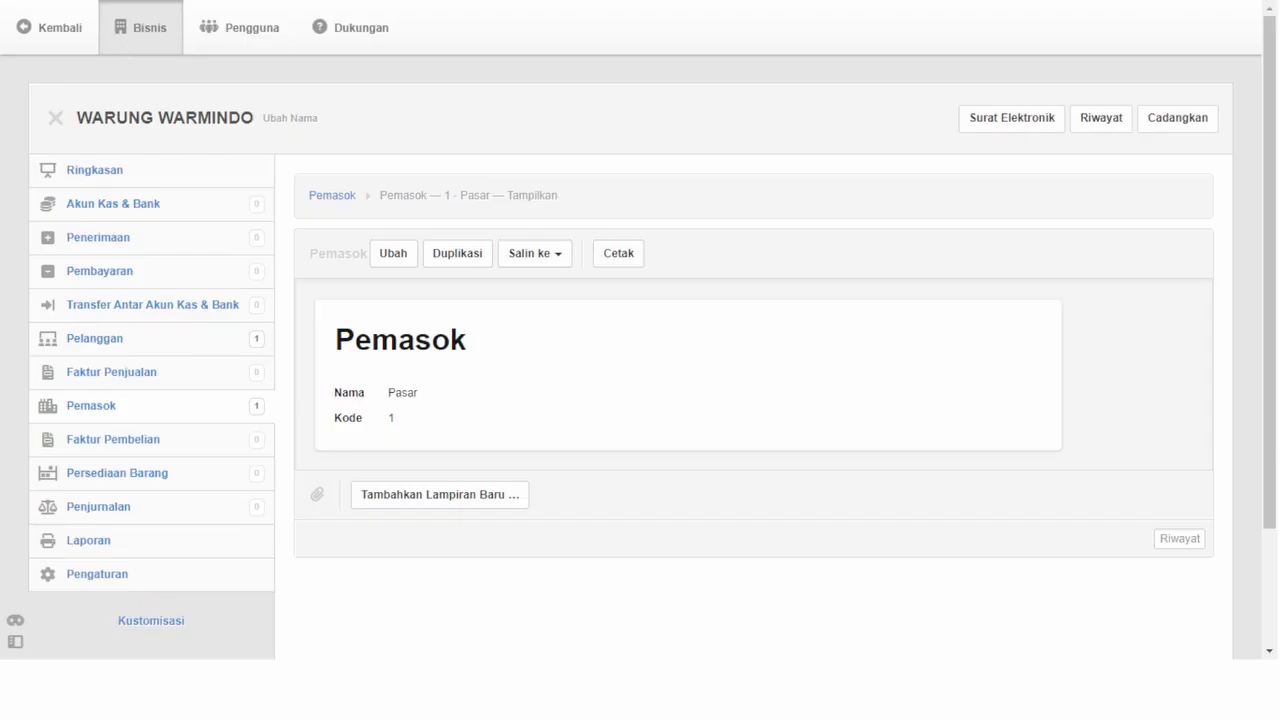
- Start a new cash account under Akun Kas & Bank and name it Kas
left_click(146, 207)
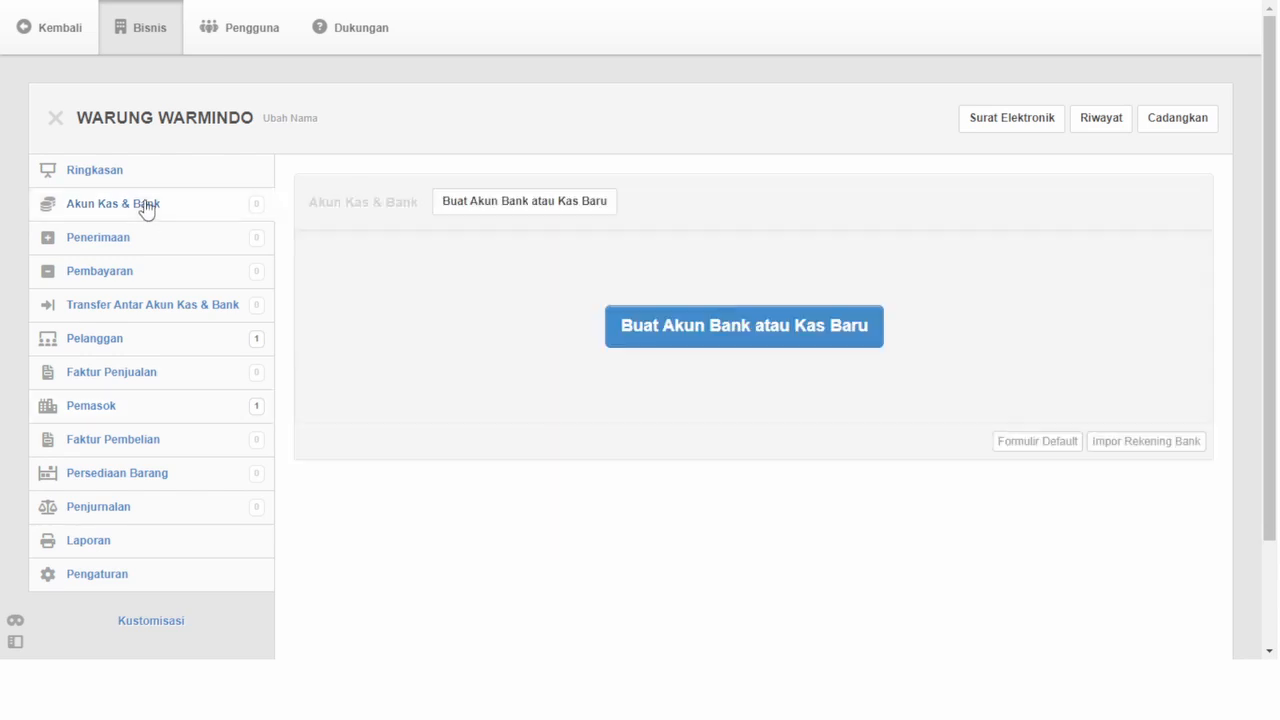
left_click(693, 332)
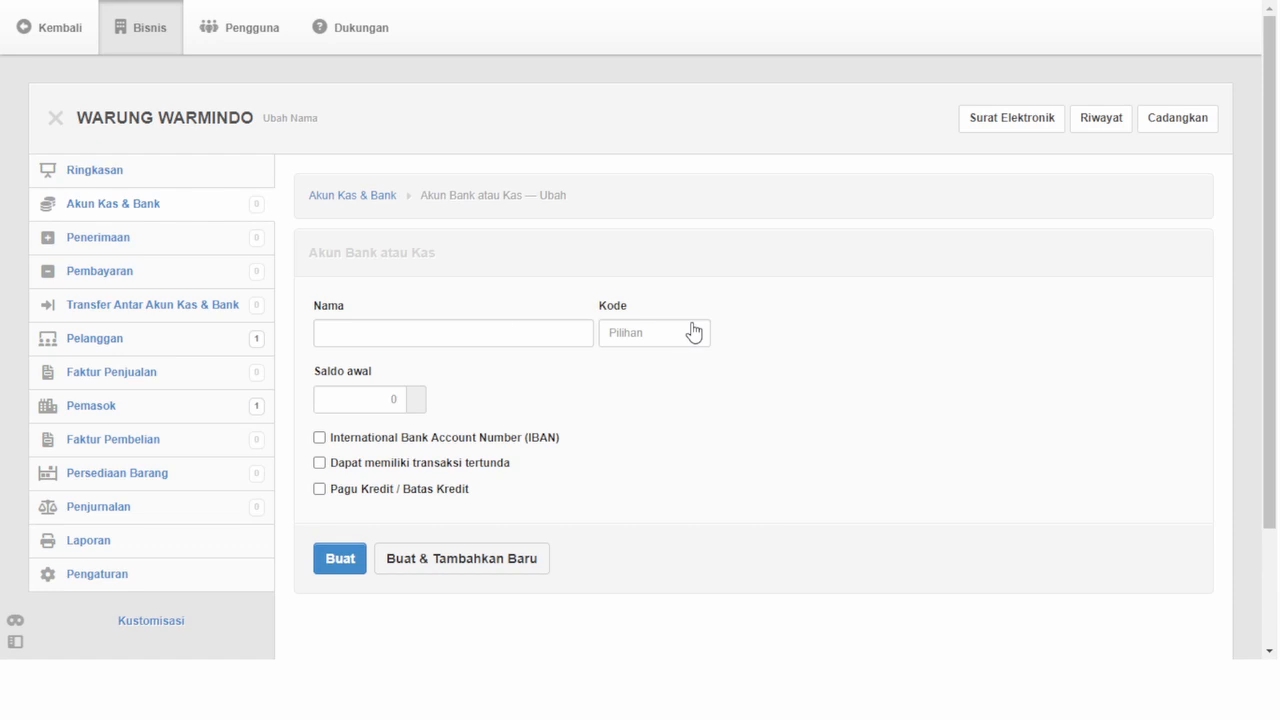
left_click(446, 340)
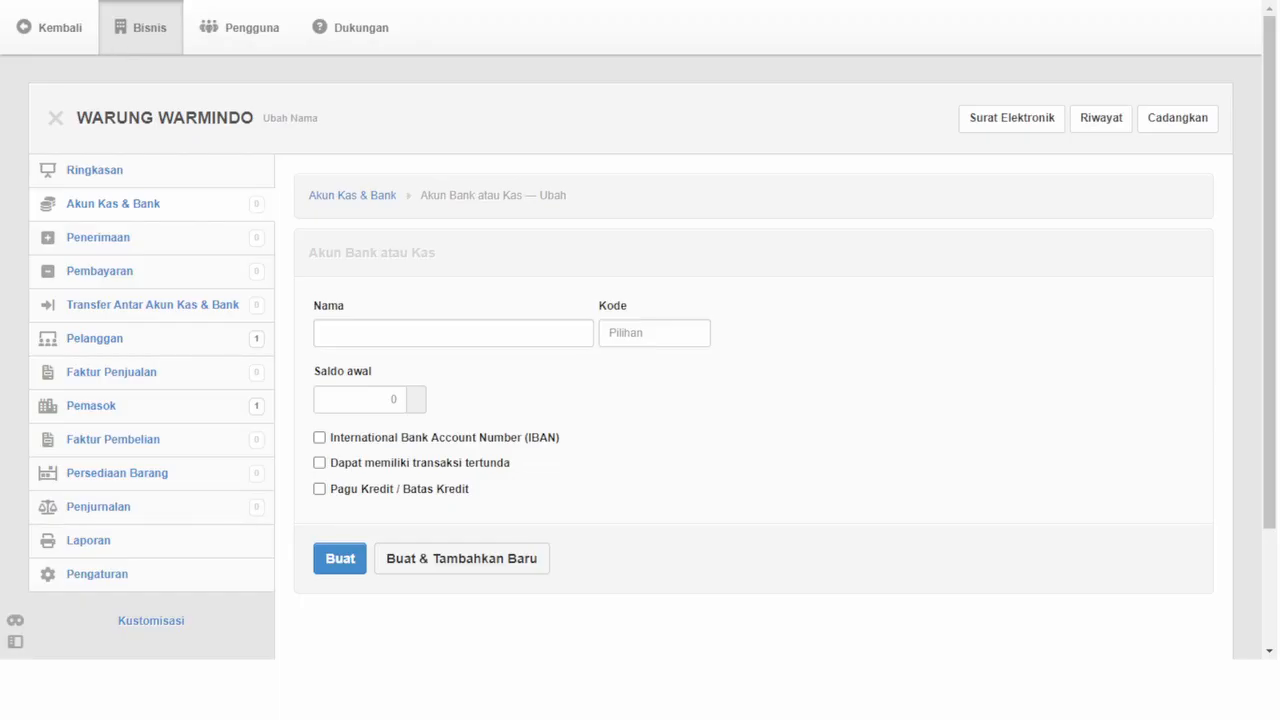
left_click(450, 333)
type("Kasw")
type("a")
key("BackSpace")
key("BackSpace")
key("Tab")
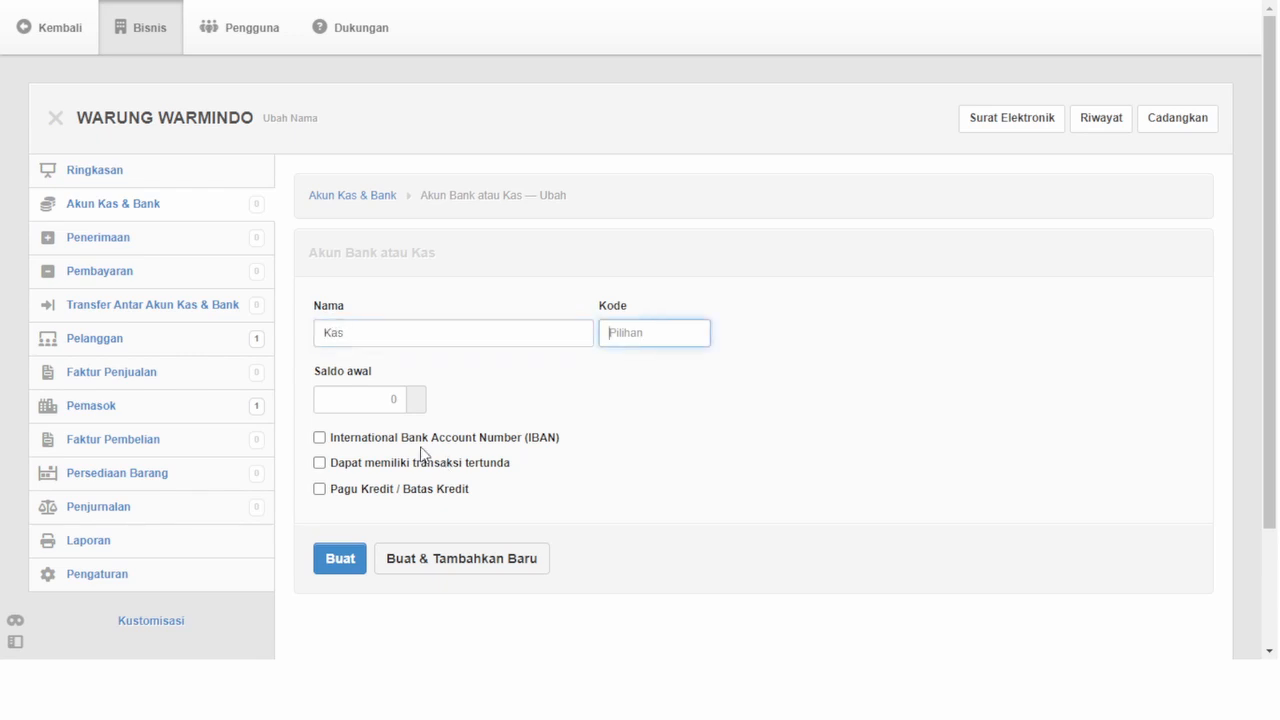
- Set the cash account's code to 1 and its opening balance to 5000000, and create the account
type("1")
left_click(383, 401)
type("5000000")
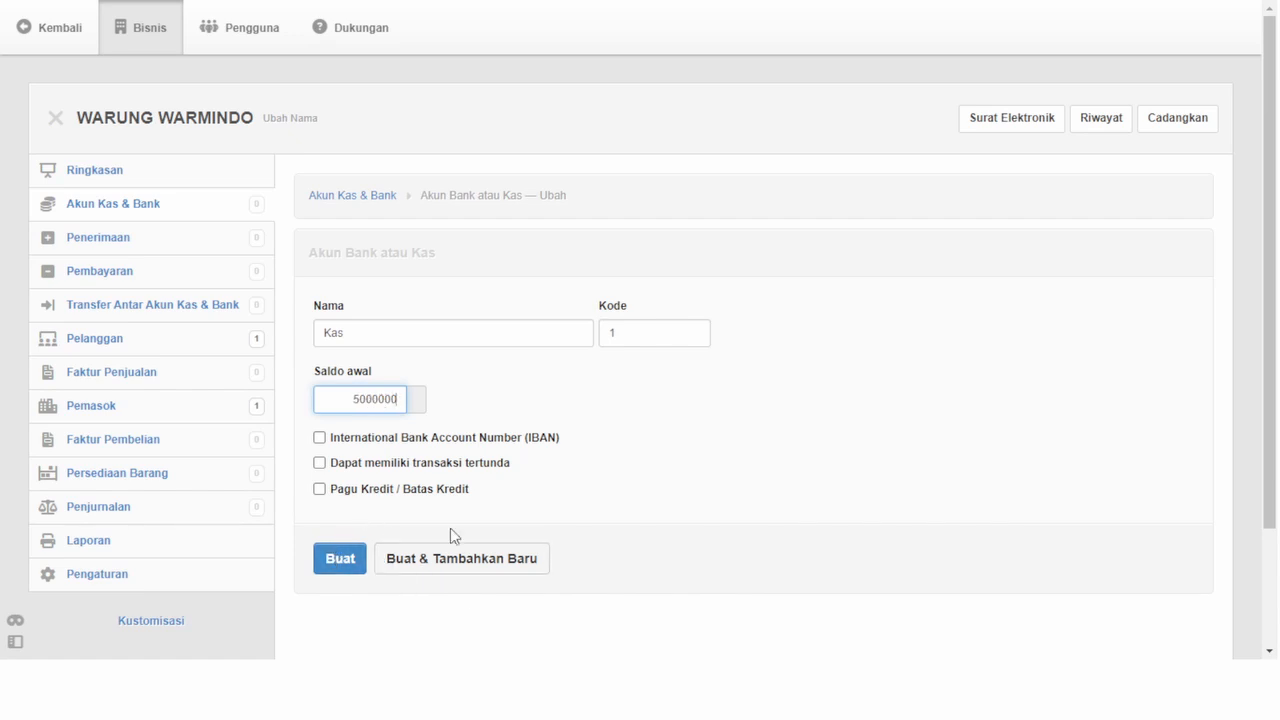
left_click(338, 560)
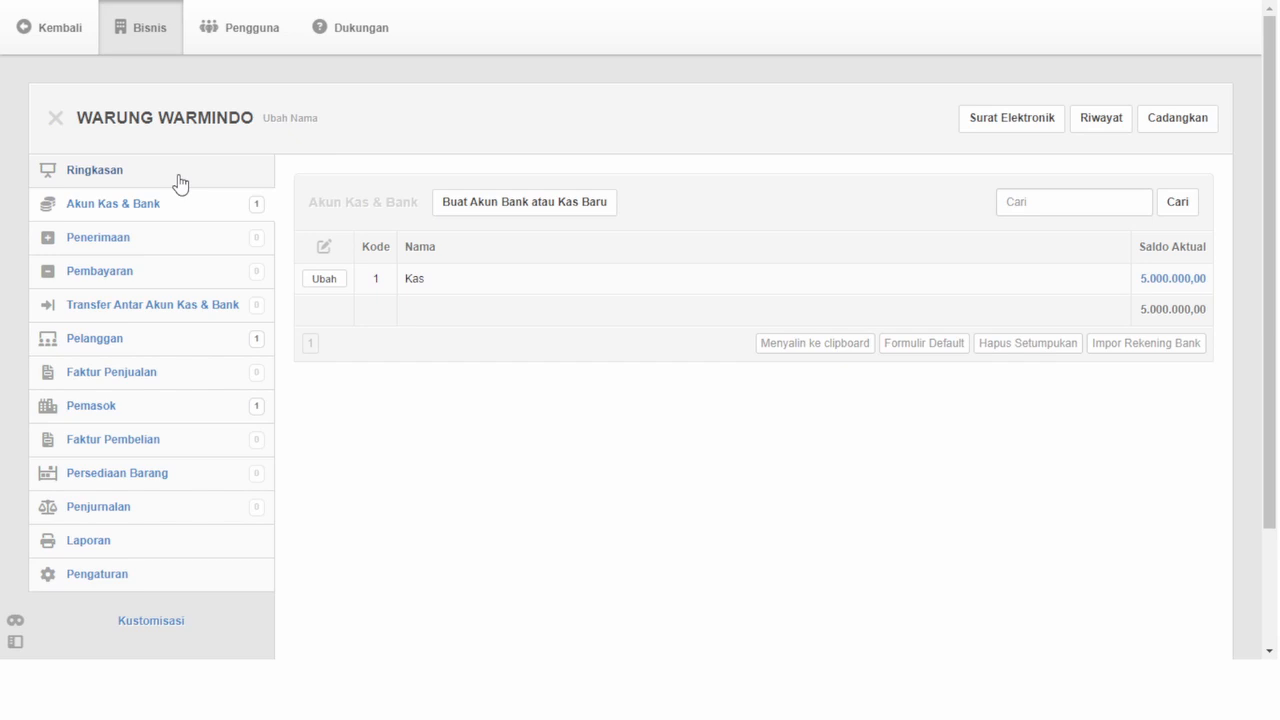
- Examine the assets, liabilities, equity and income figures in the business summary (Ringkasan)
left_click(105, 172)
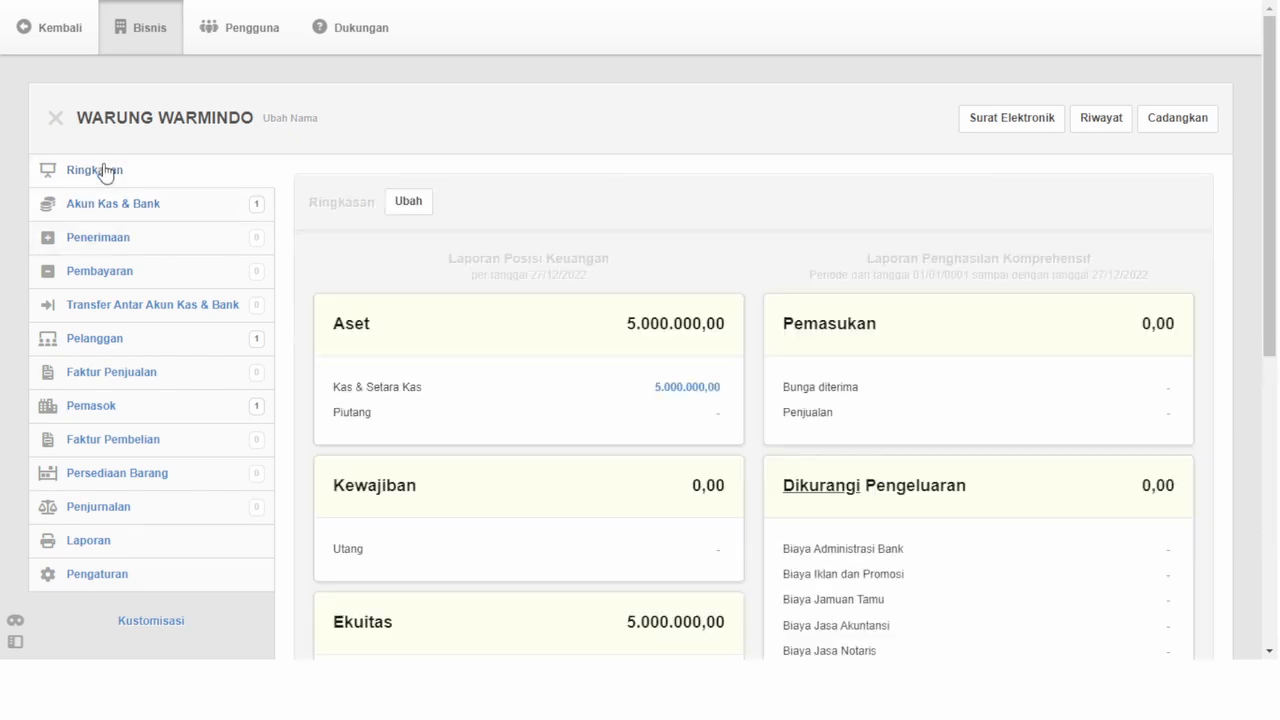
scroll(468, 365, "down", 1)
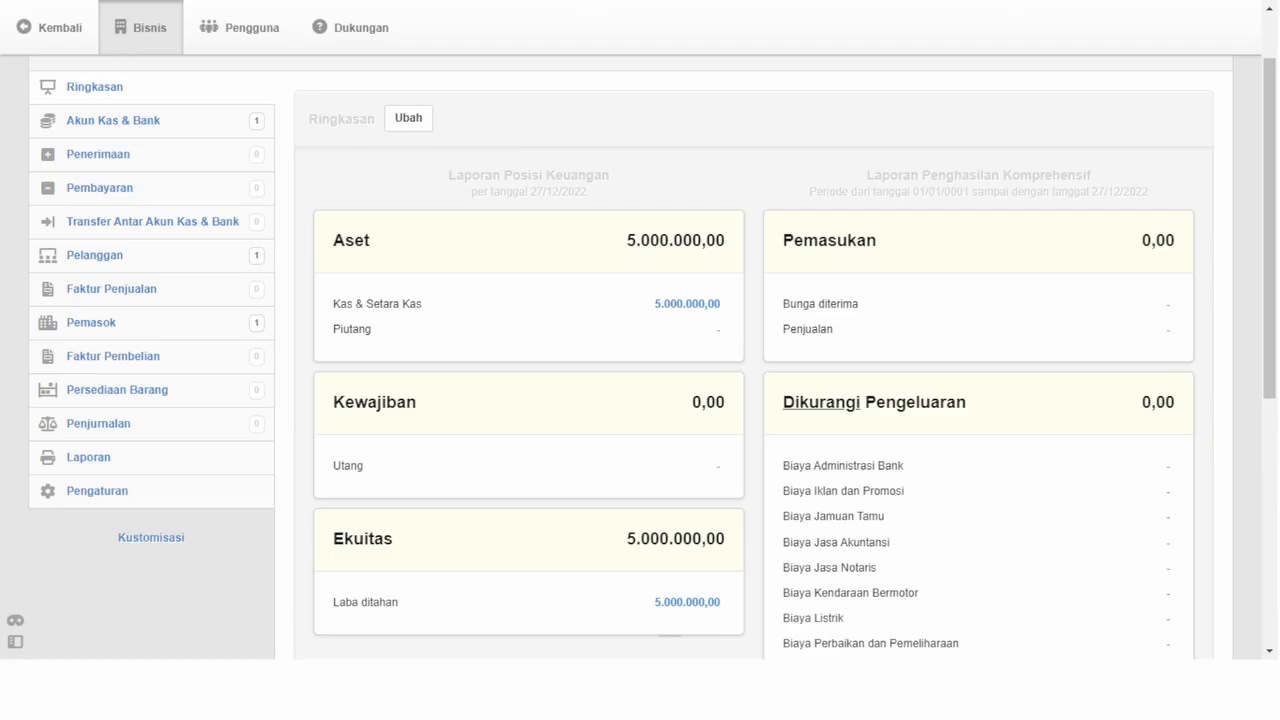
- Start a new inventory item (Persediaan Barang) with code 1, name Mie Instan and unit Pcs
left_click(118, 396)
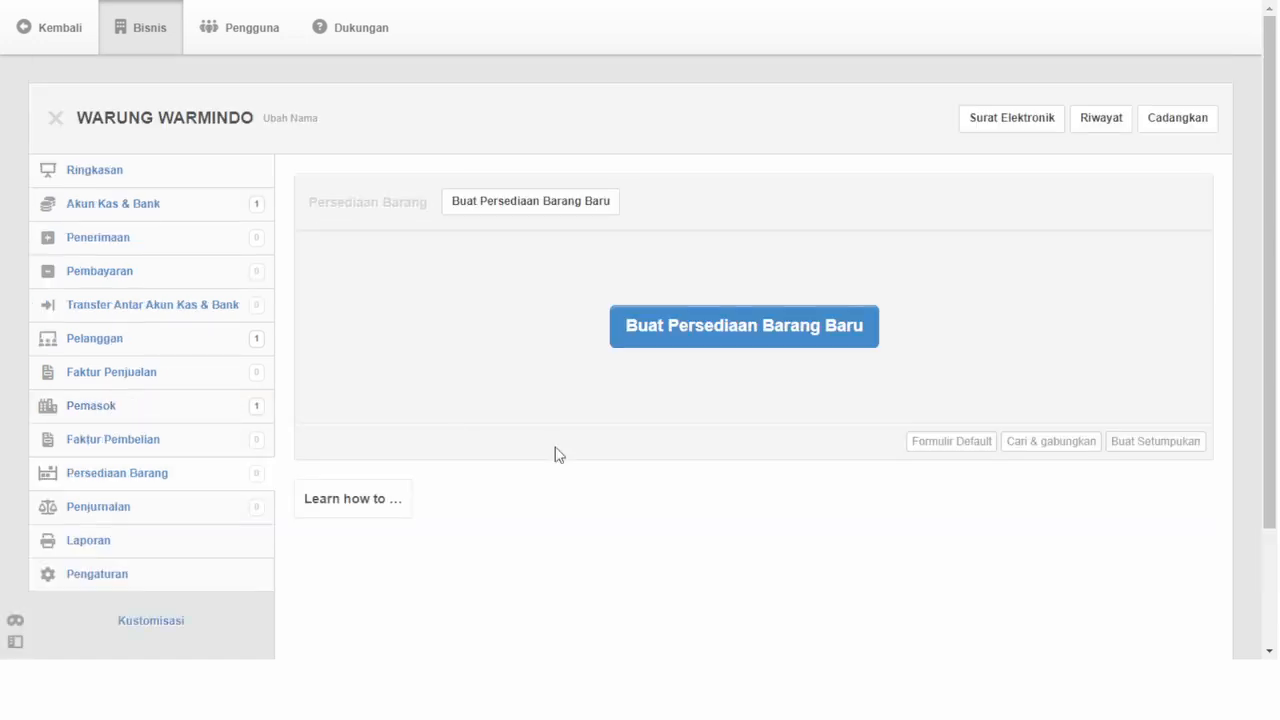
left_click(704, 332)
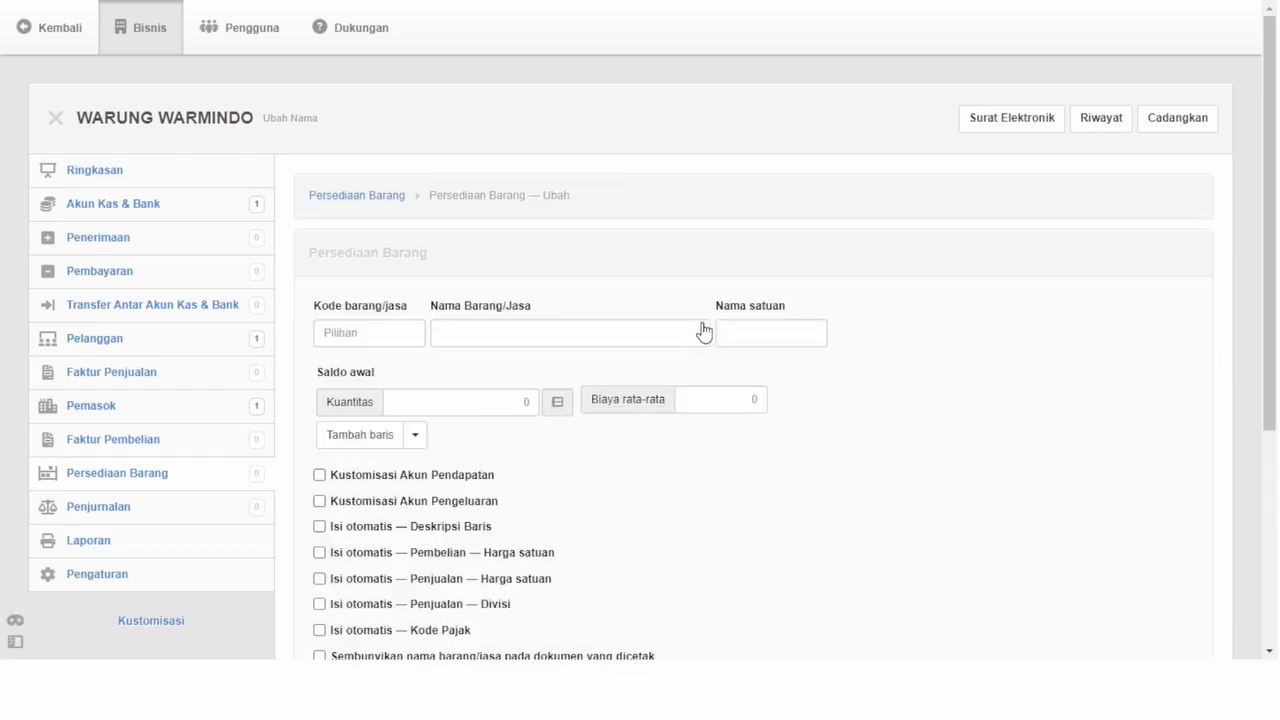
left_click(419, 332)
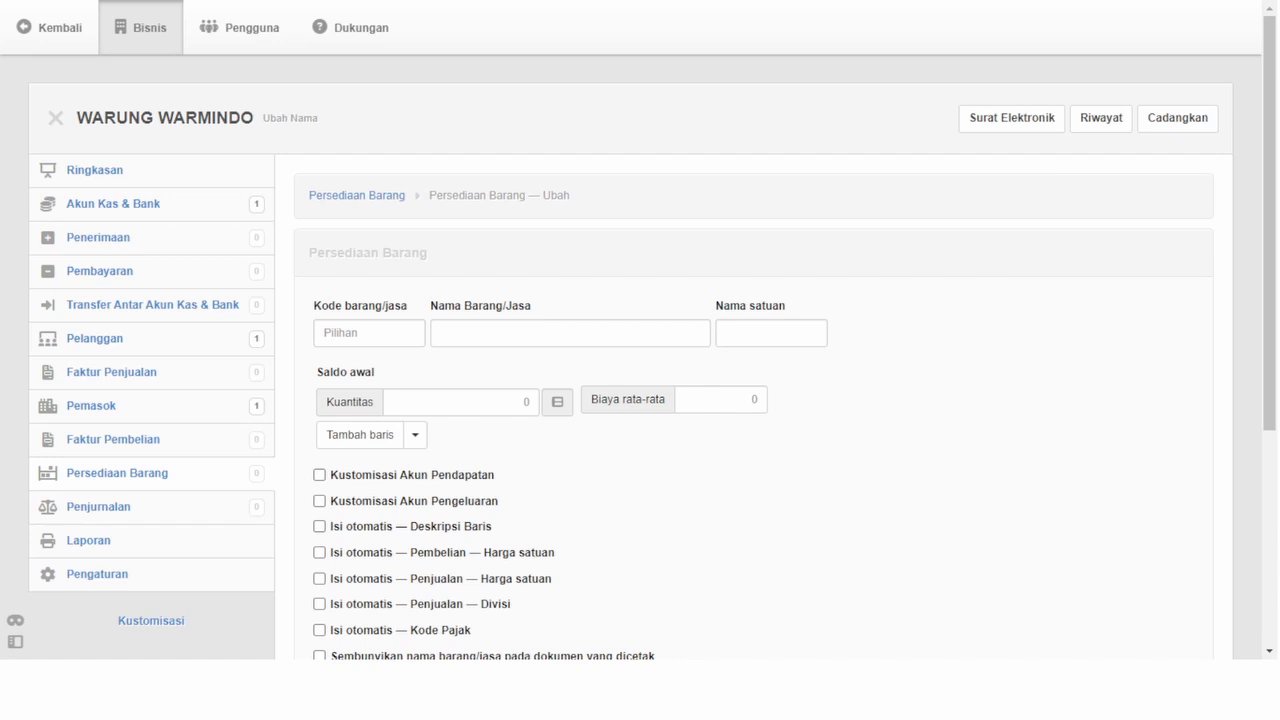
left_click(372, 335)
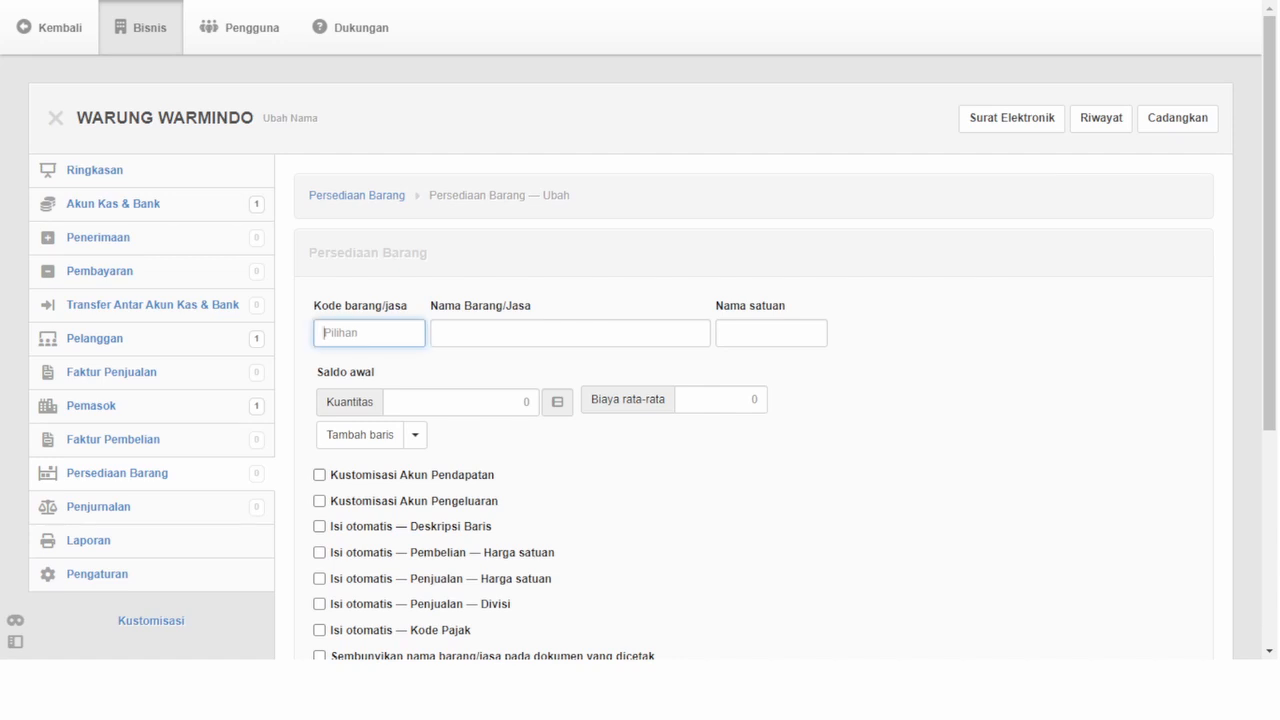
type("1")
key("Tab")
type("M")
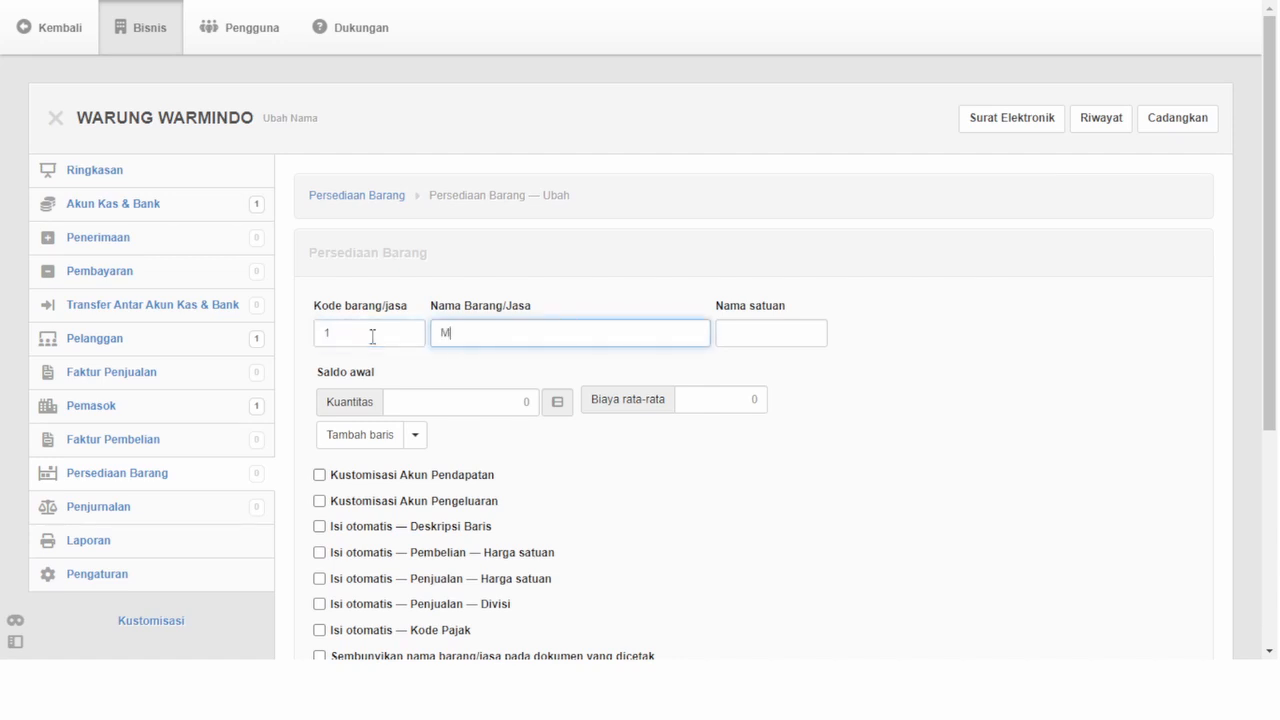
type("ie Instan")
key("Tab")
type("Pcs")
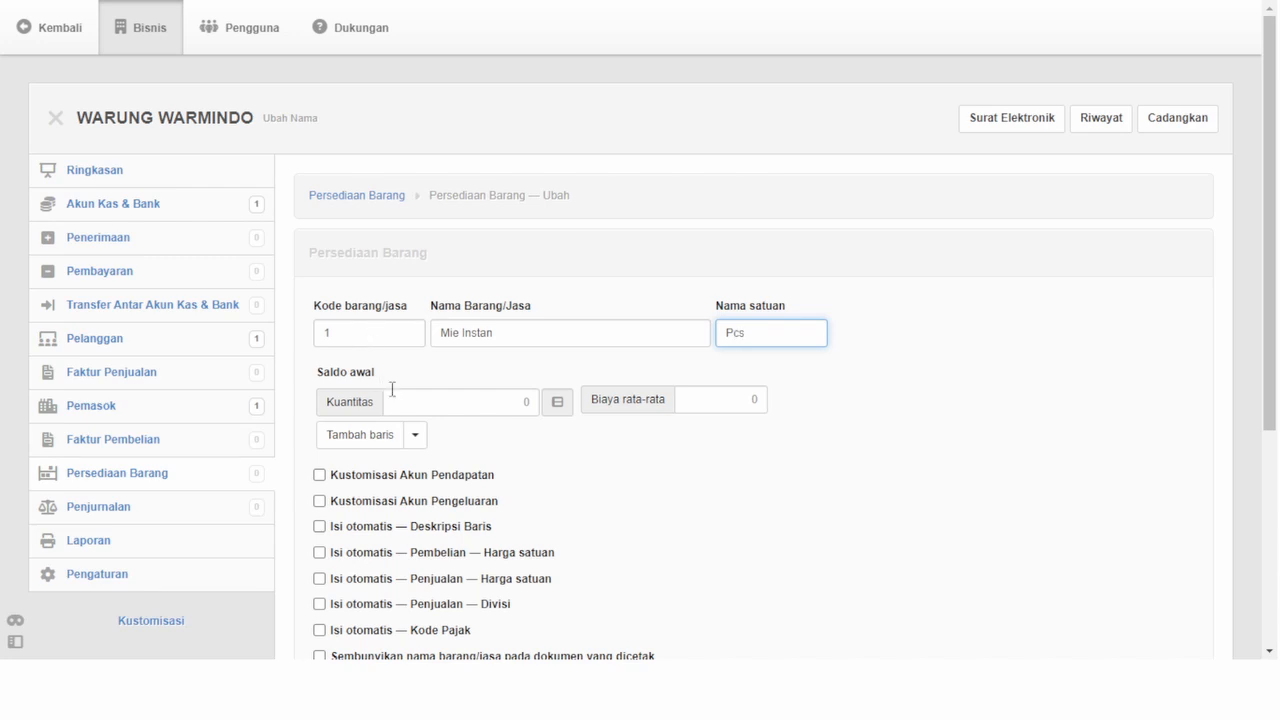
- Set the opening balance of Mie Instan to a quantity of 90 with an average cost of 3000
left_click(441, 408)
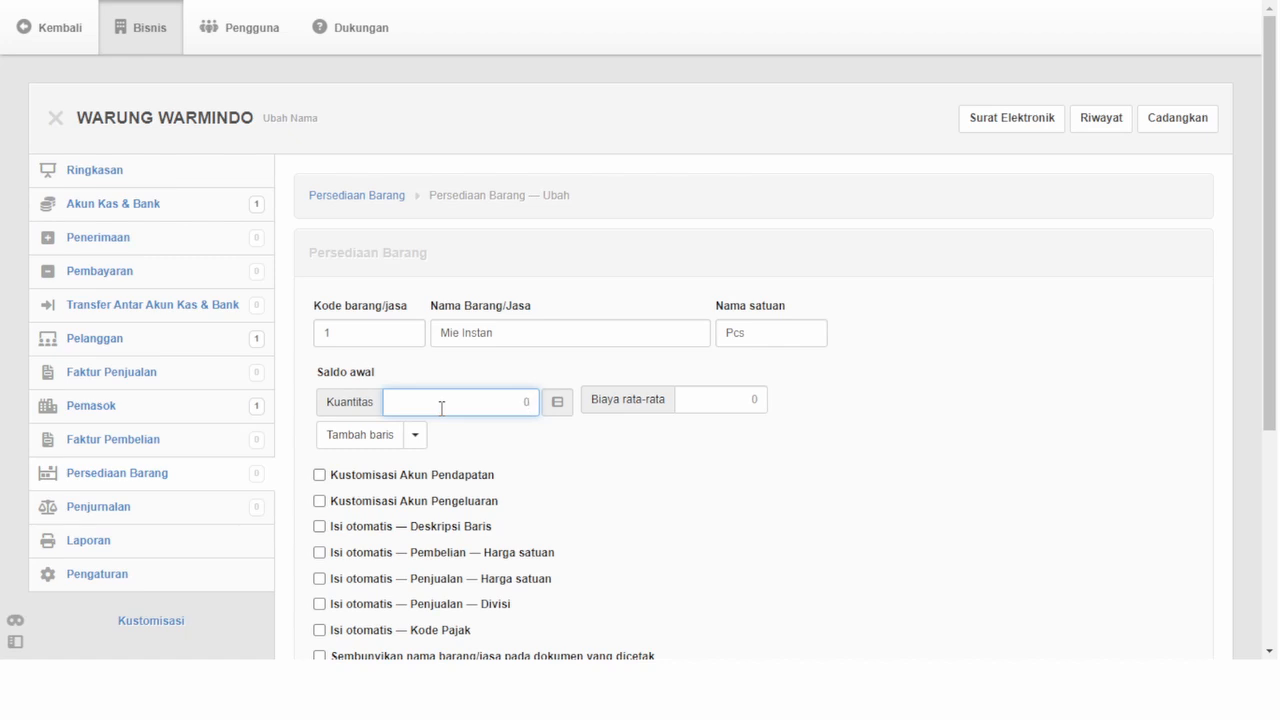
type("9")
key("Tab")
key("Tab")
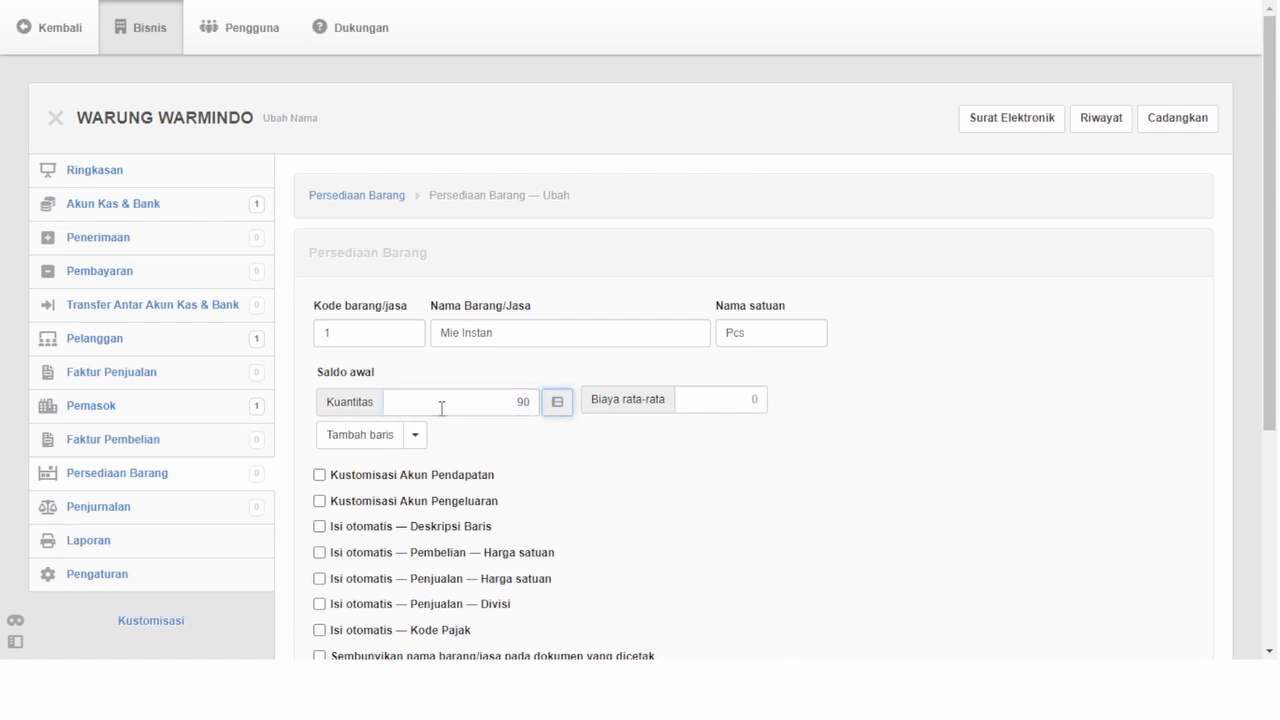
left_click(721, 396)
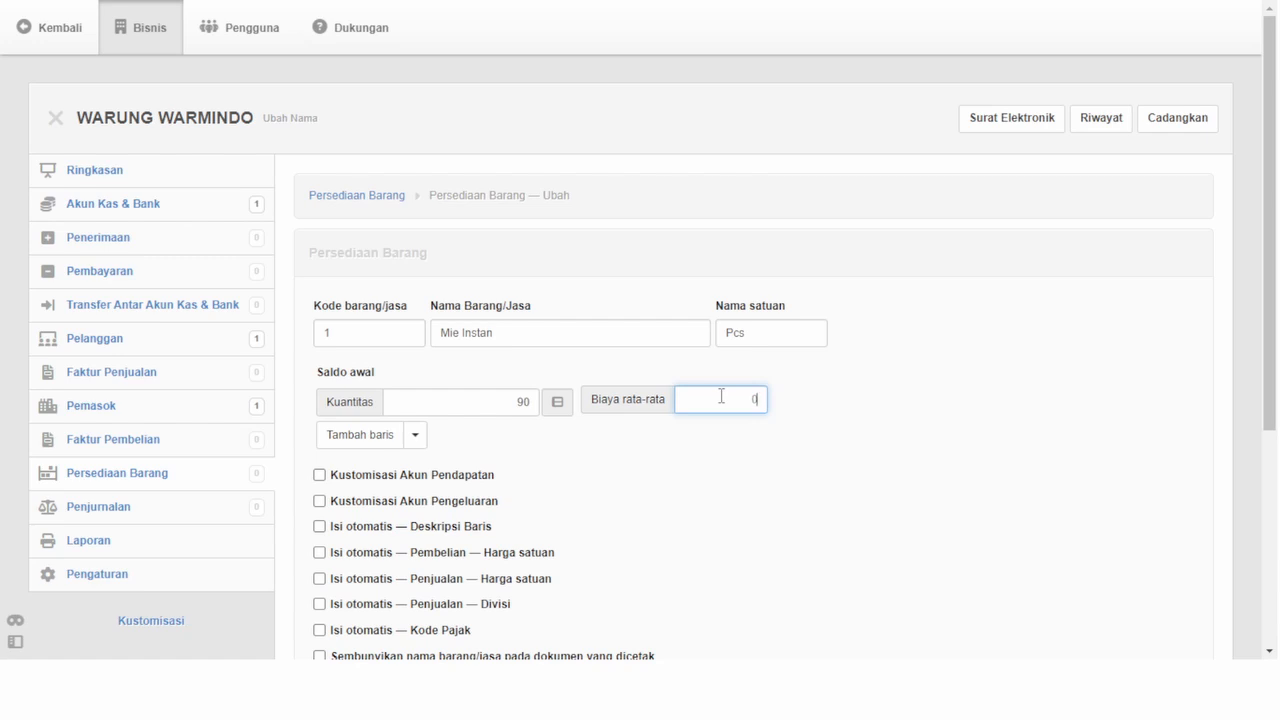
key("BackSpace")
type("3000")
- Enable the automatic purchase unit price for Mie Instan at 3000 and create the item
scroll(375, 560, "down", 1)
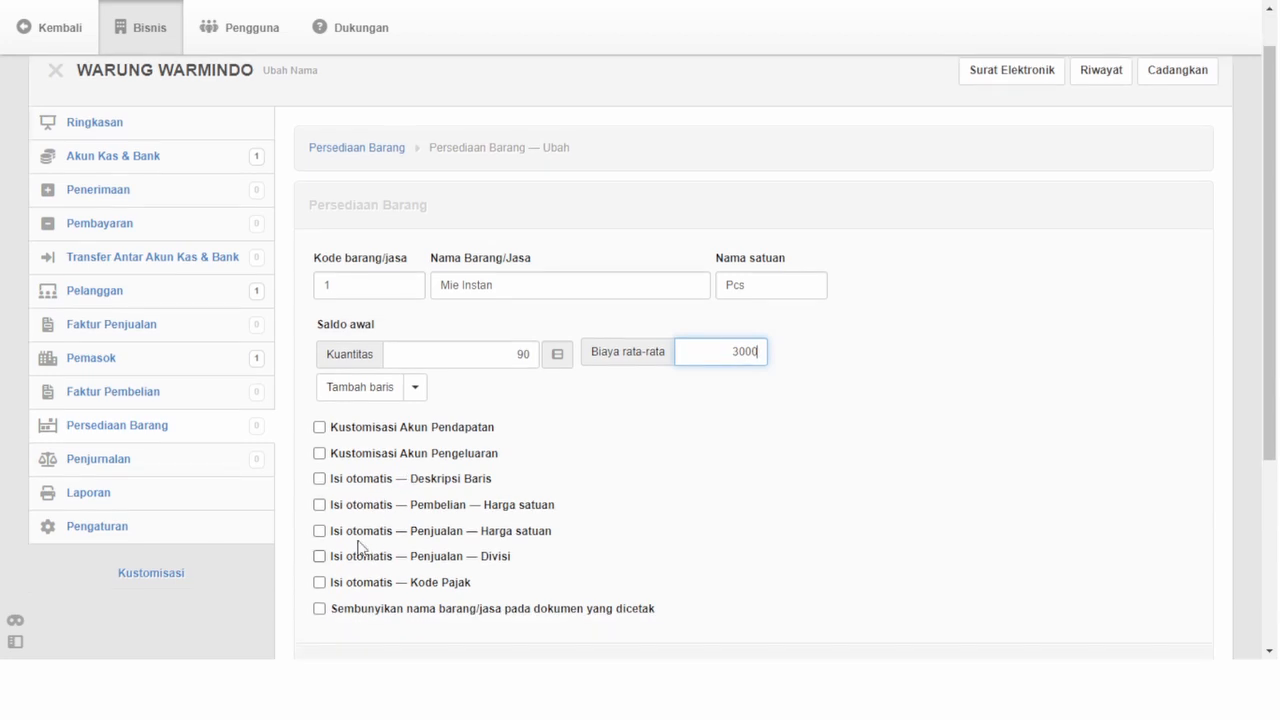
left_click(320, 505)
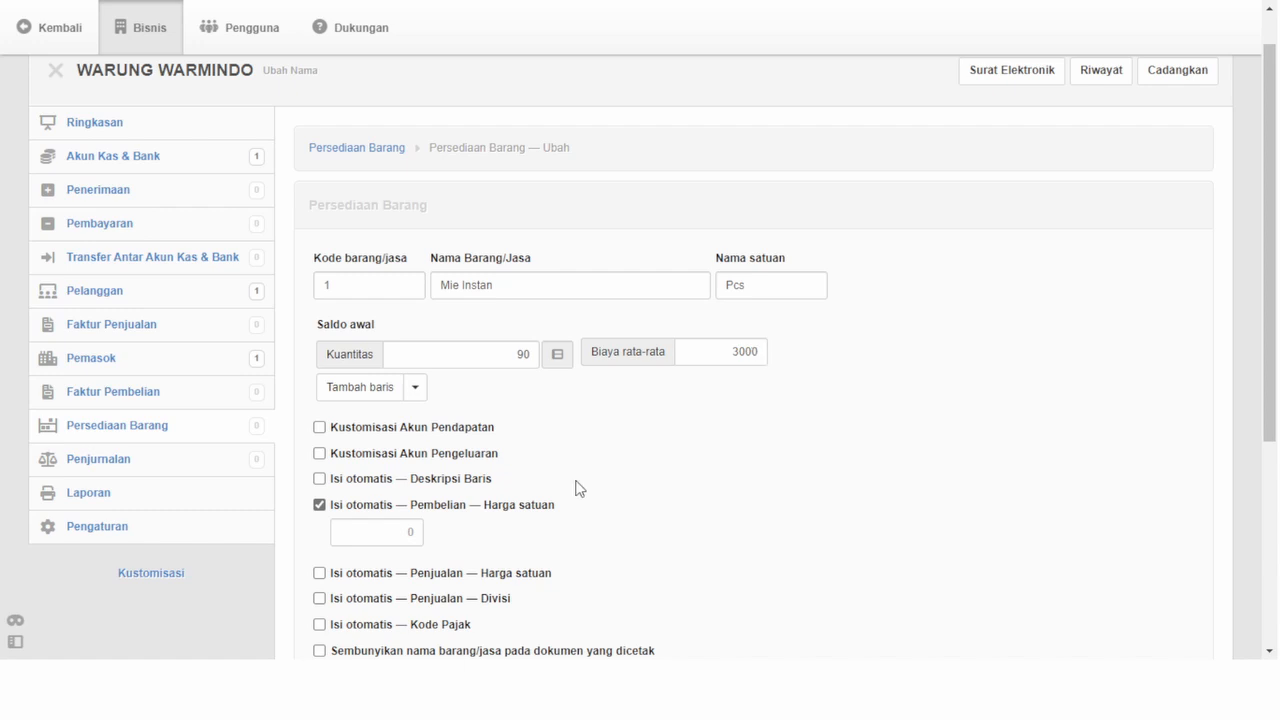
left_click(410, 530)
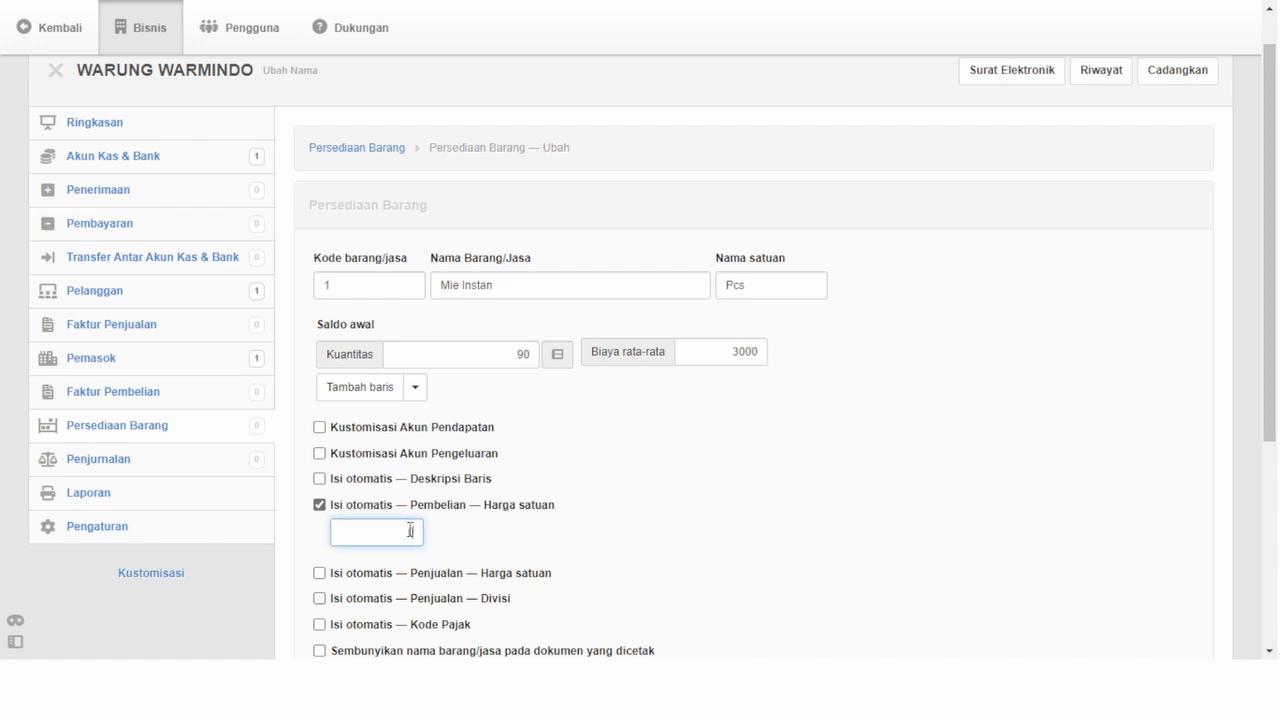
type("3000")
scroll(529, 426, "down", 4)
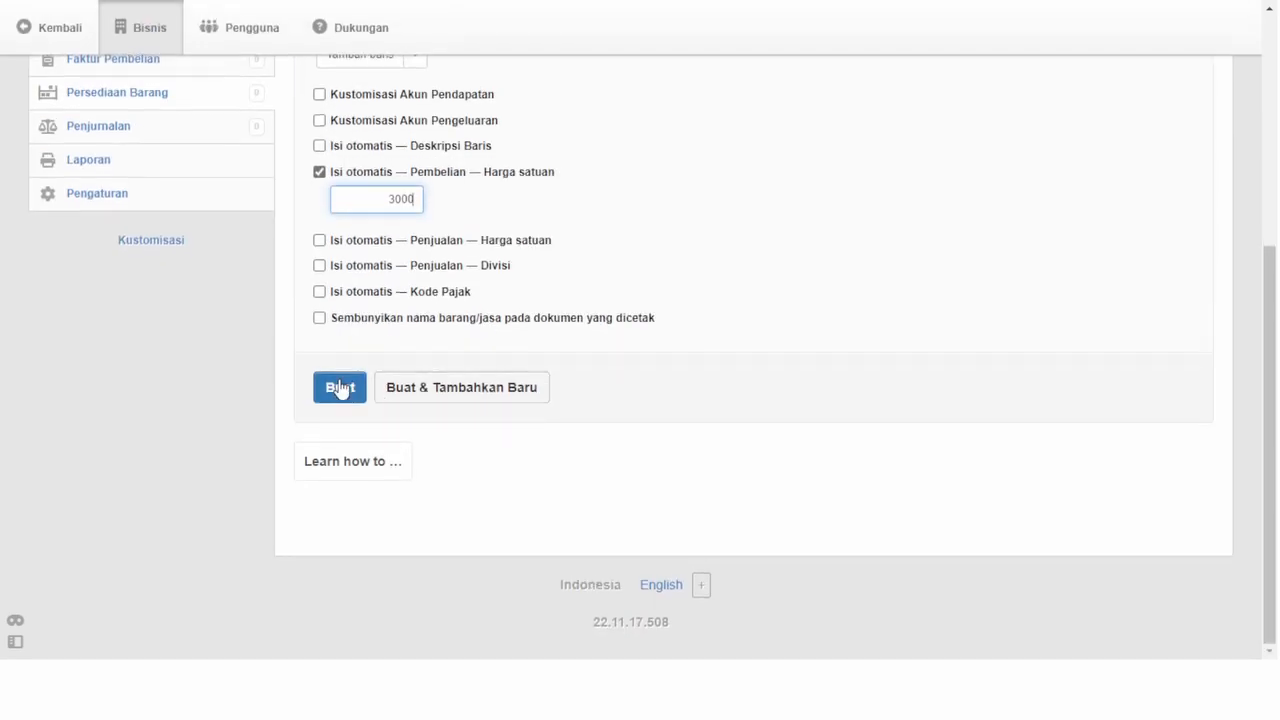
left_click(342, 391)
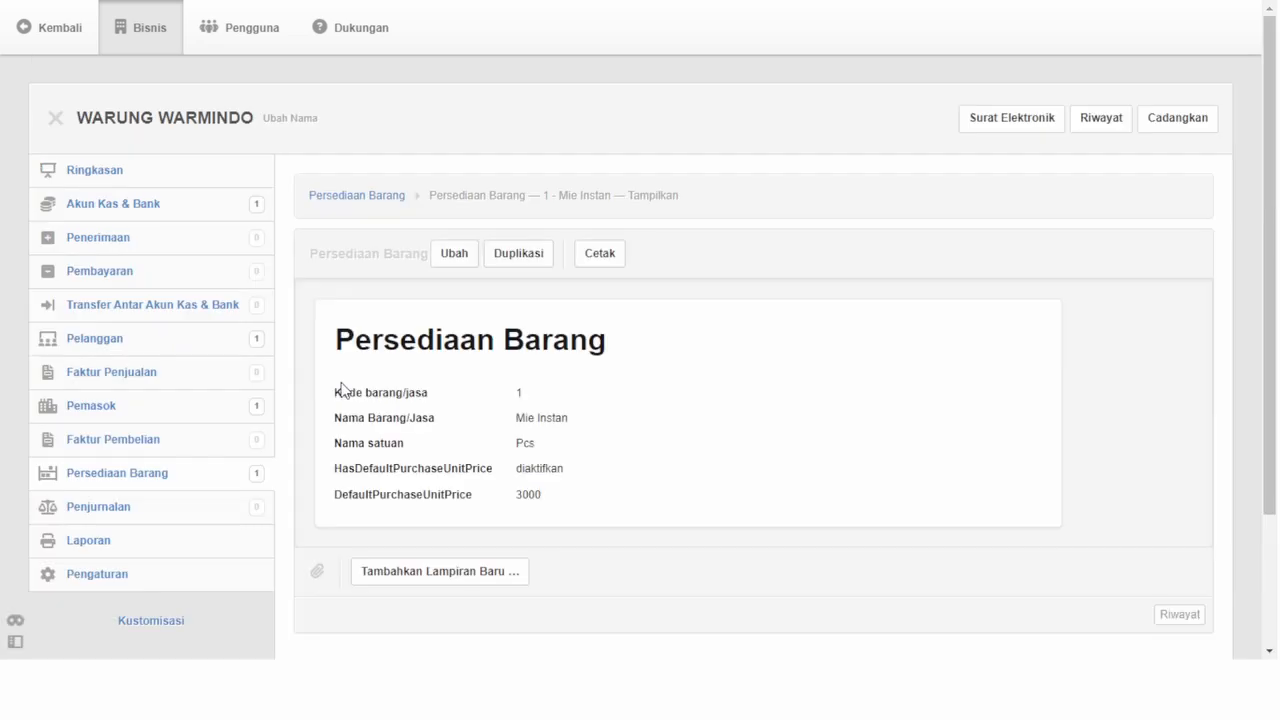
- Check the inventory on hand and equity figures in the business summary (Ringkasan)
left_click(103, 182)
scroll(443, 297, "down", 1)
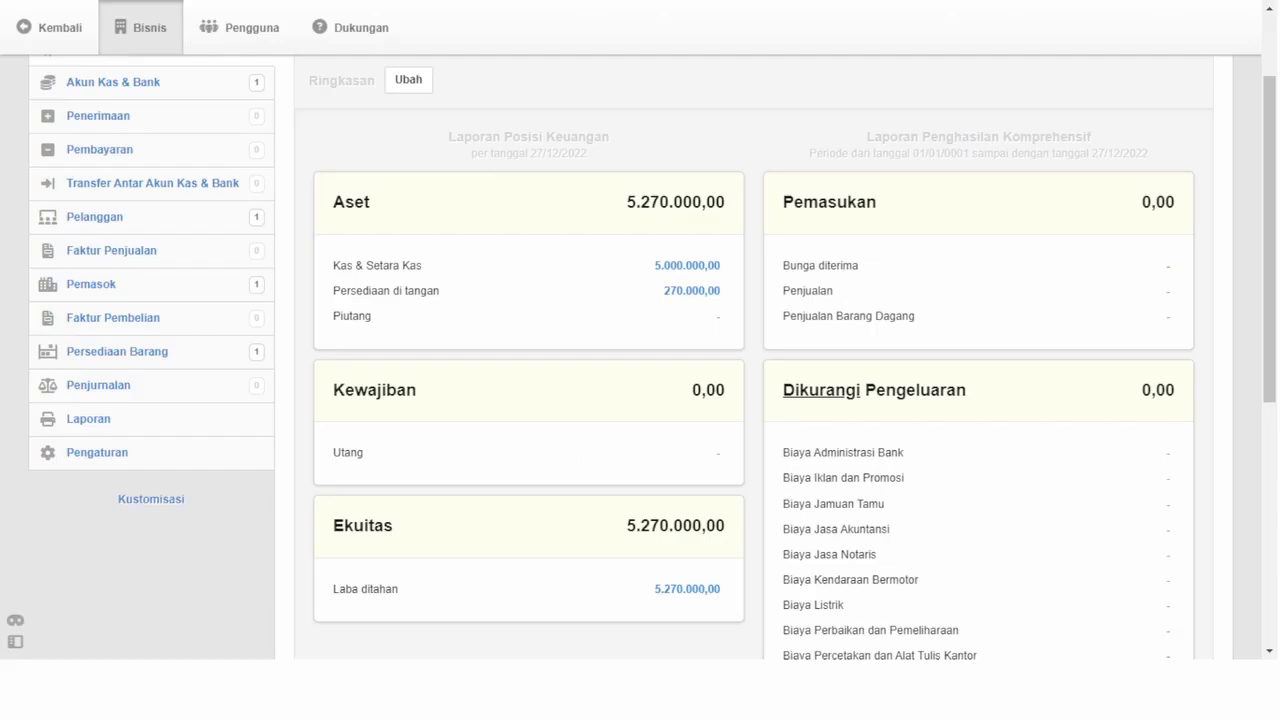
- Start another inventory item with code 1, name Telur and unit Butir
left_click(115, 353)
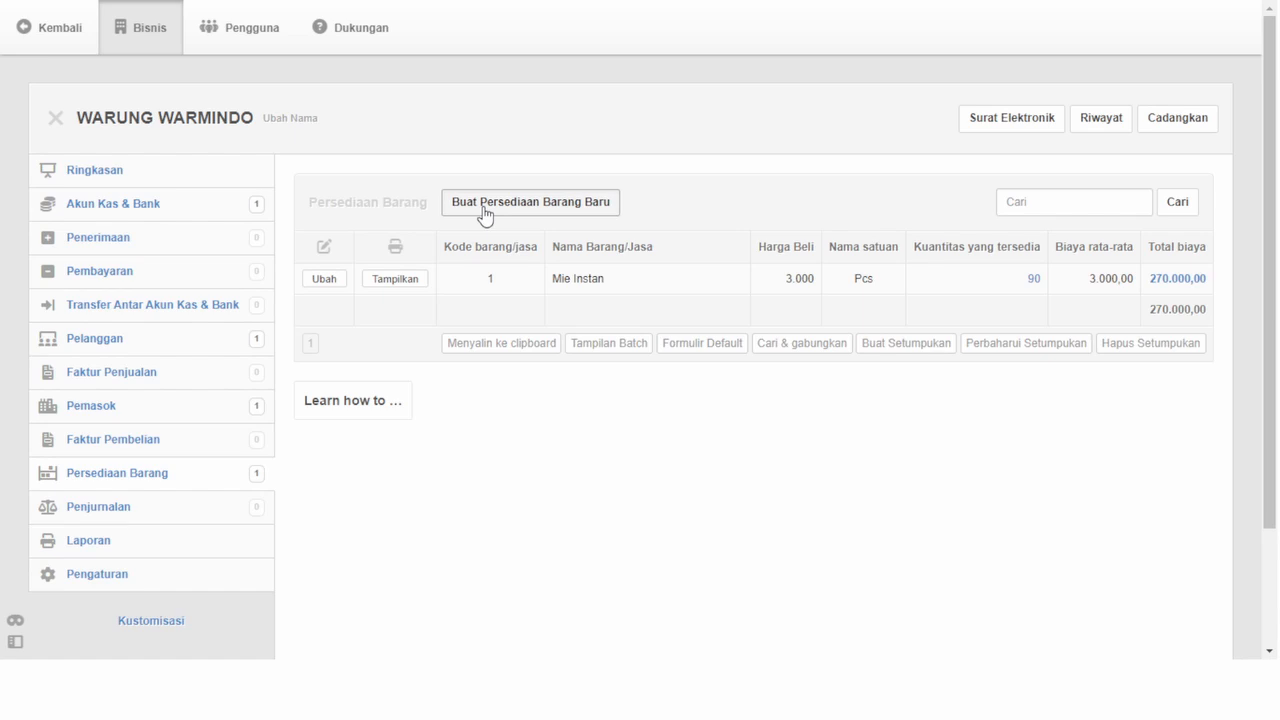
left_click(484, 203)
left_click(363, 337)
type("1")
key("Tab")
type("Telur")
key("Tab")
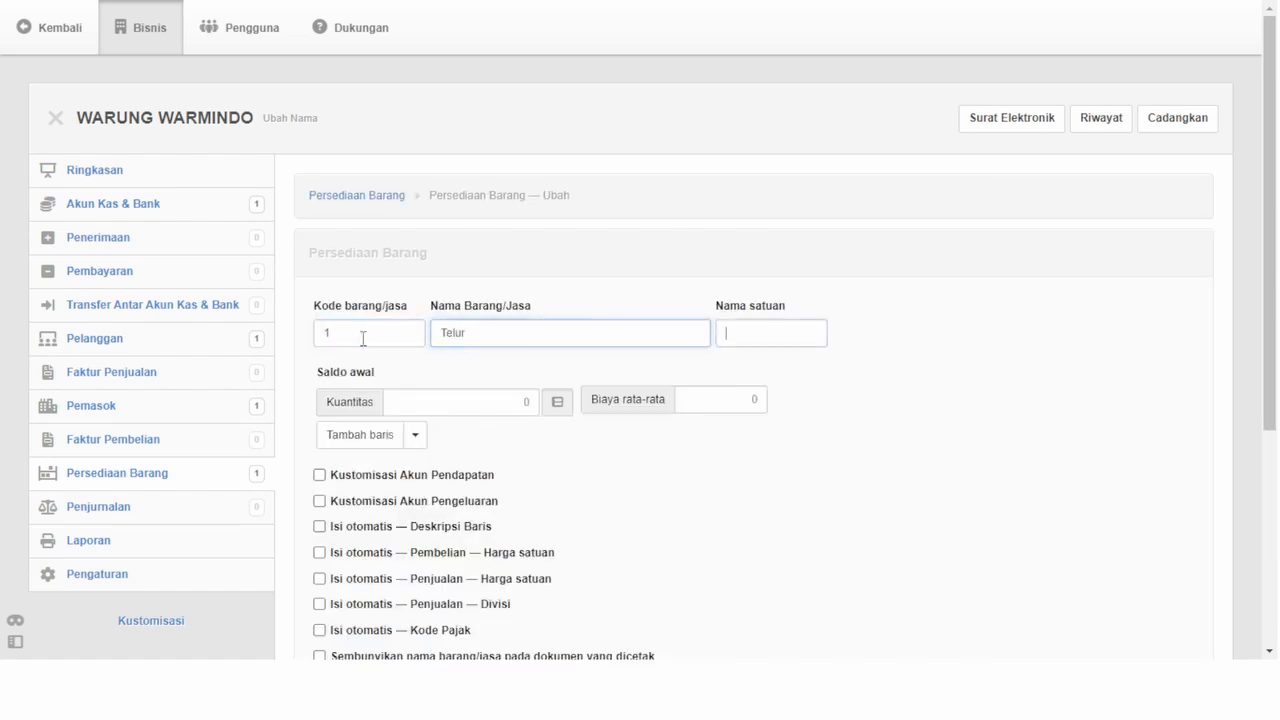
type("Butir")
- Set the opening balance of Telur to a quantity of 90 with an average cost of 2000
left_click(438, 408)
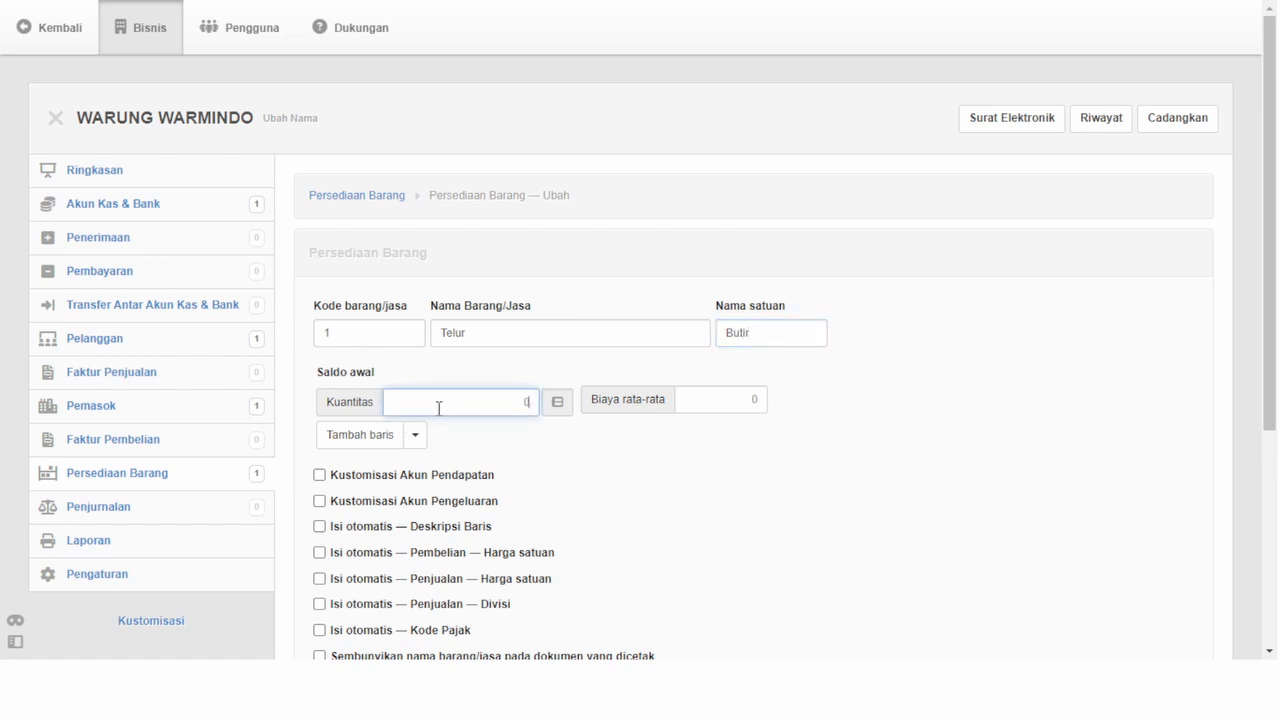
type("90")
key("Tab")
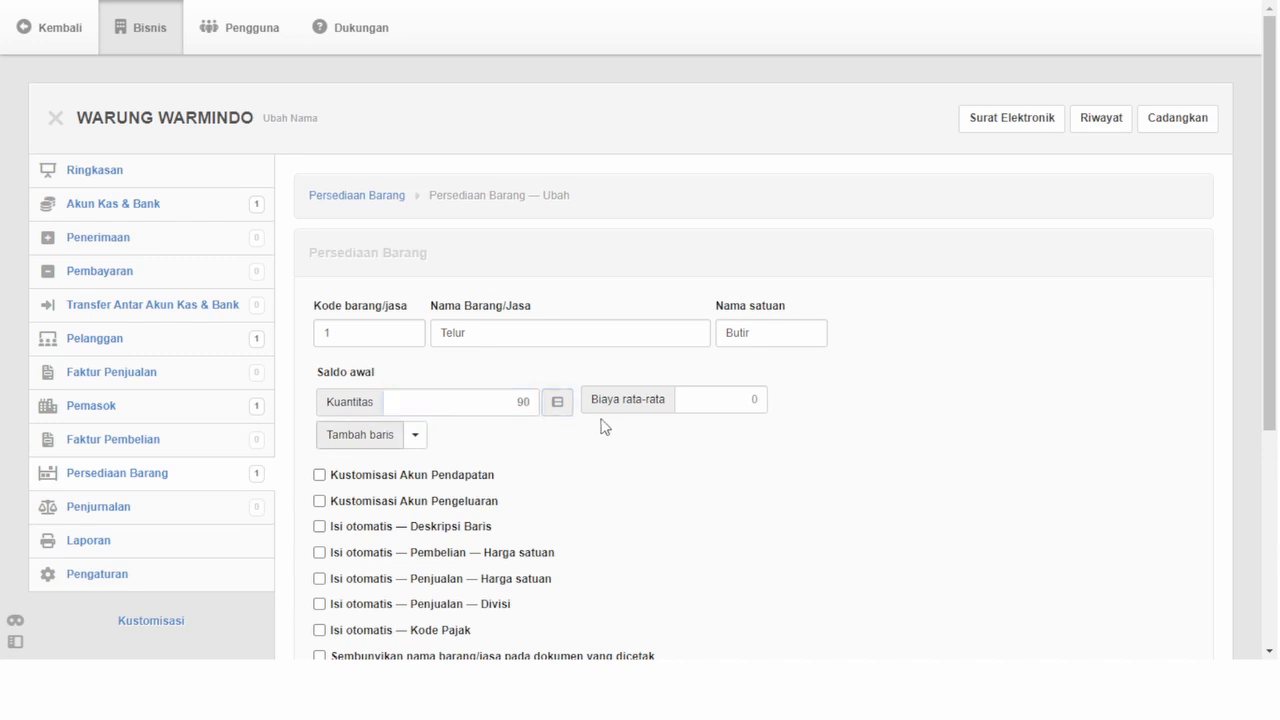
left_click(708, 399)
type("2000")
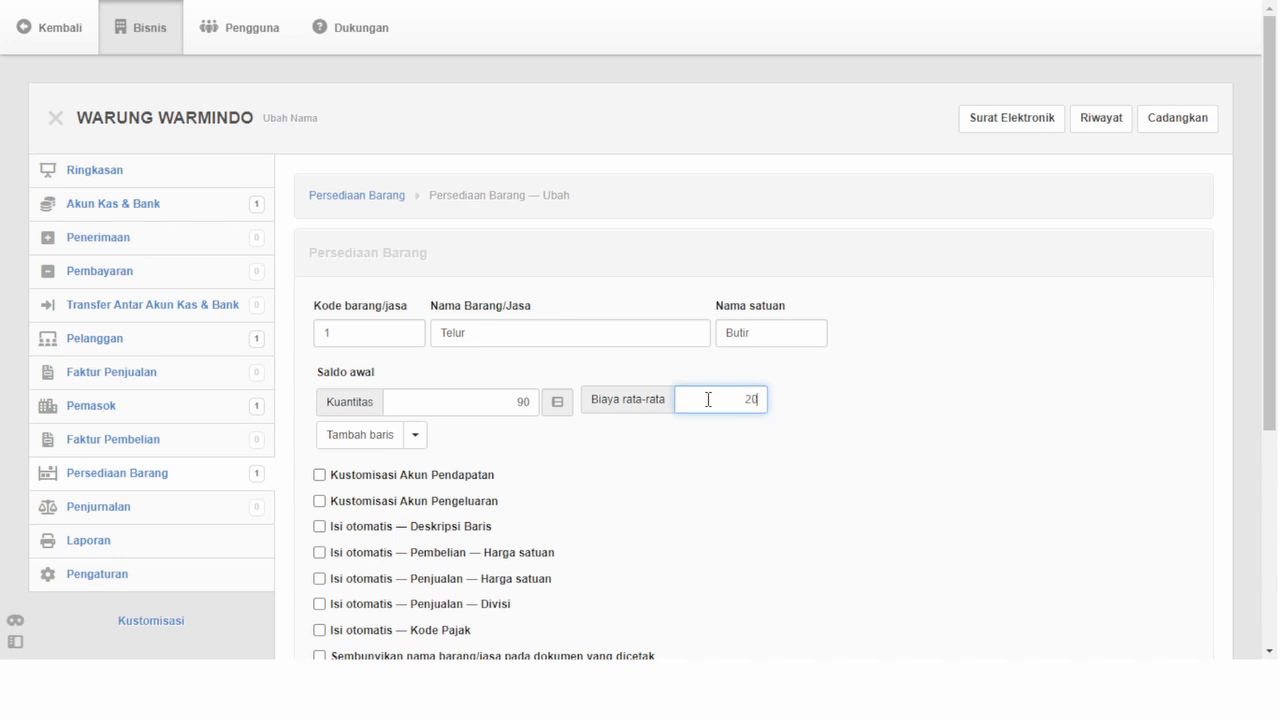
- Enable the automatic purchase unit price for Telur at 2000, then create the item and open a blank form for another
scroll(614, 485, "down", 1)
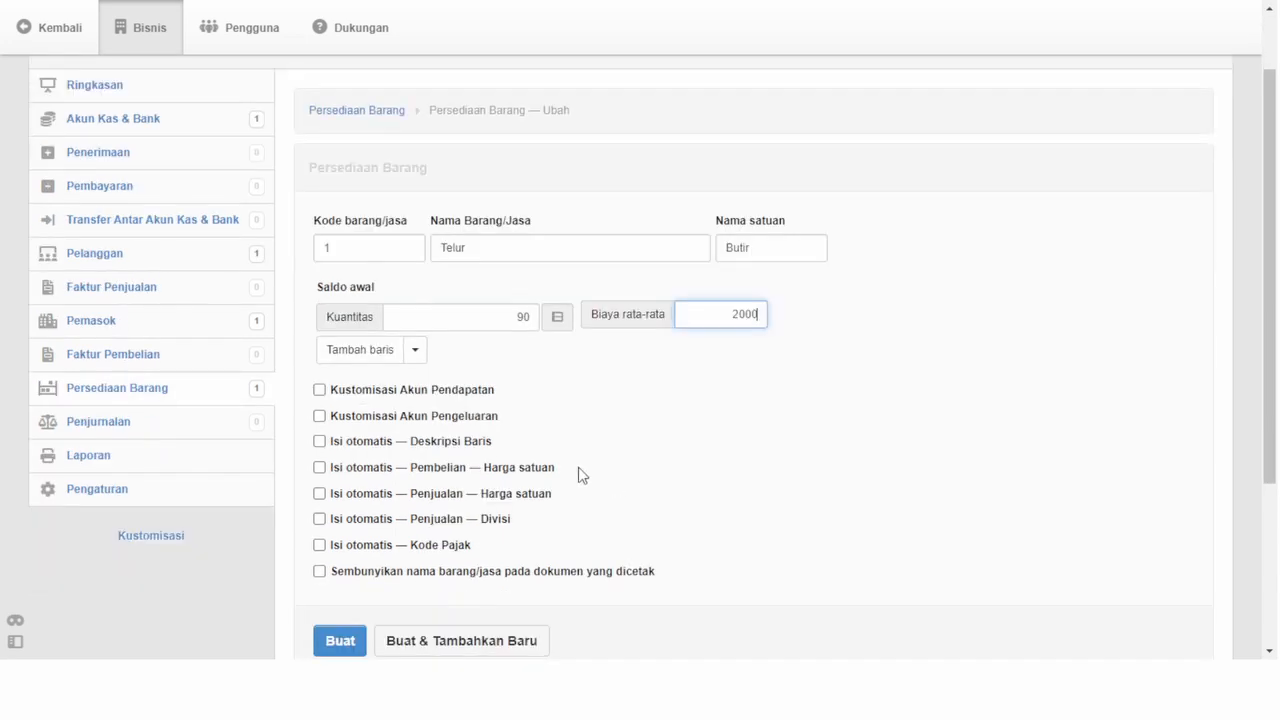
left_click(319, 469)
left_click(408, 496)
type("2000")
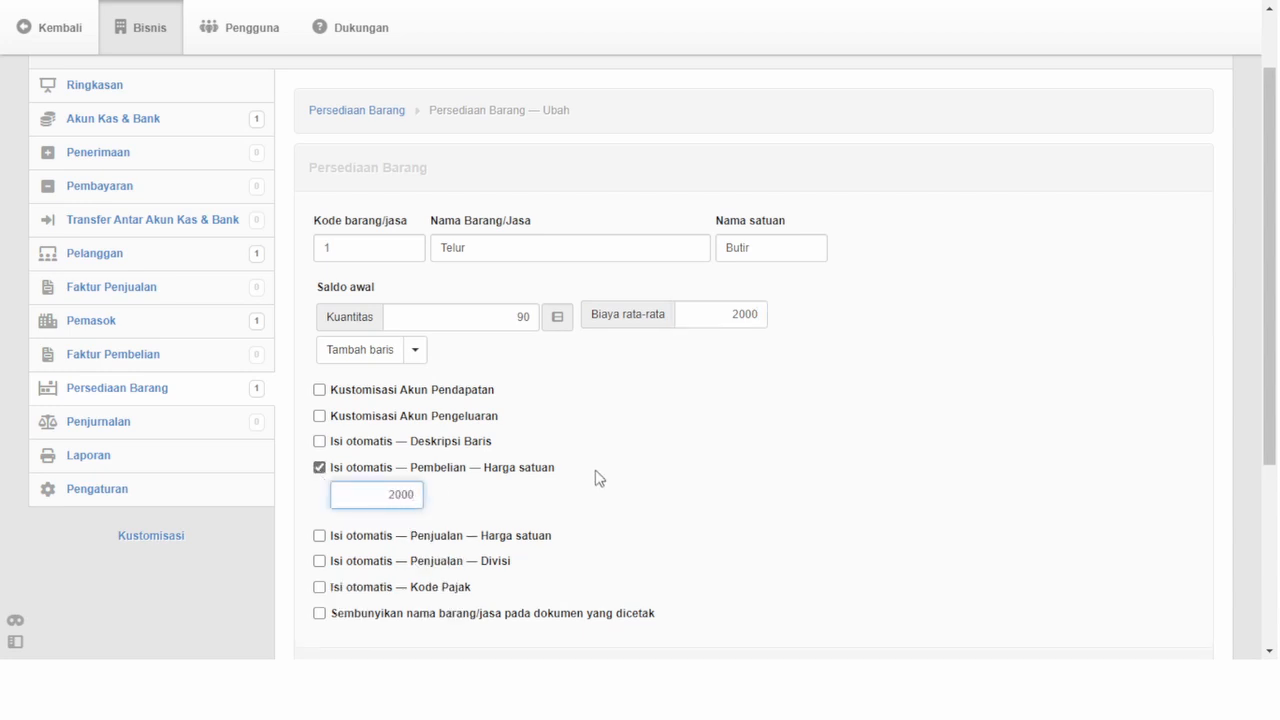
scroll(597, 477, "down", 1)
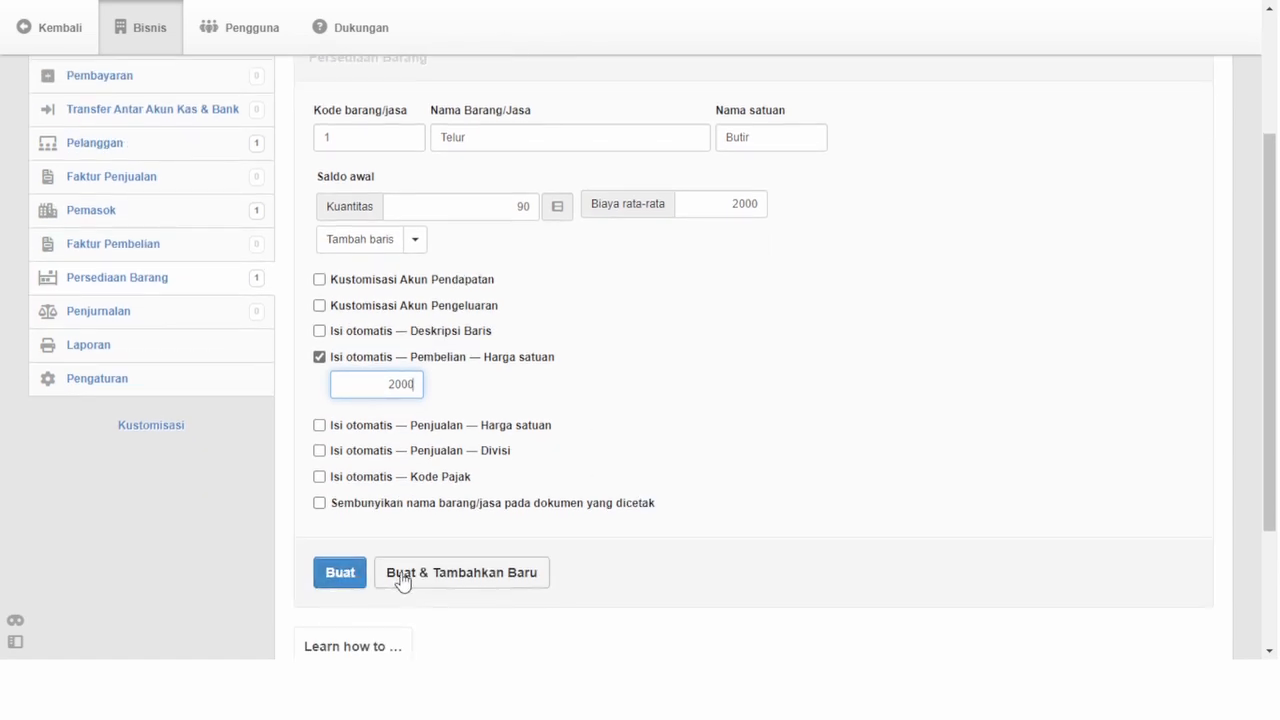
left_click(463, 580)
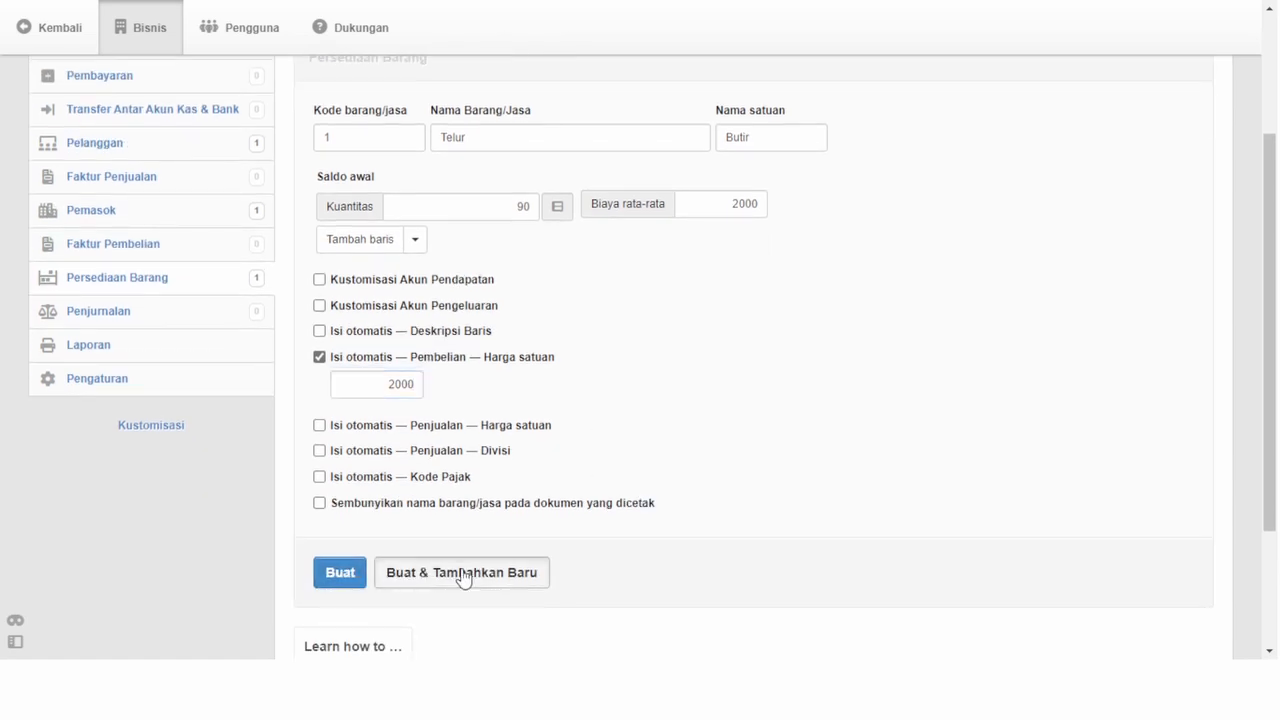
- Enter code 3 and the name Galon for the third inventory item
scroll(575, 398, "up", 1)
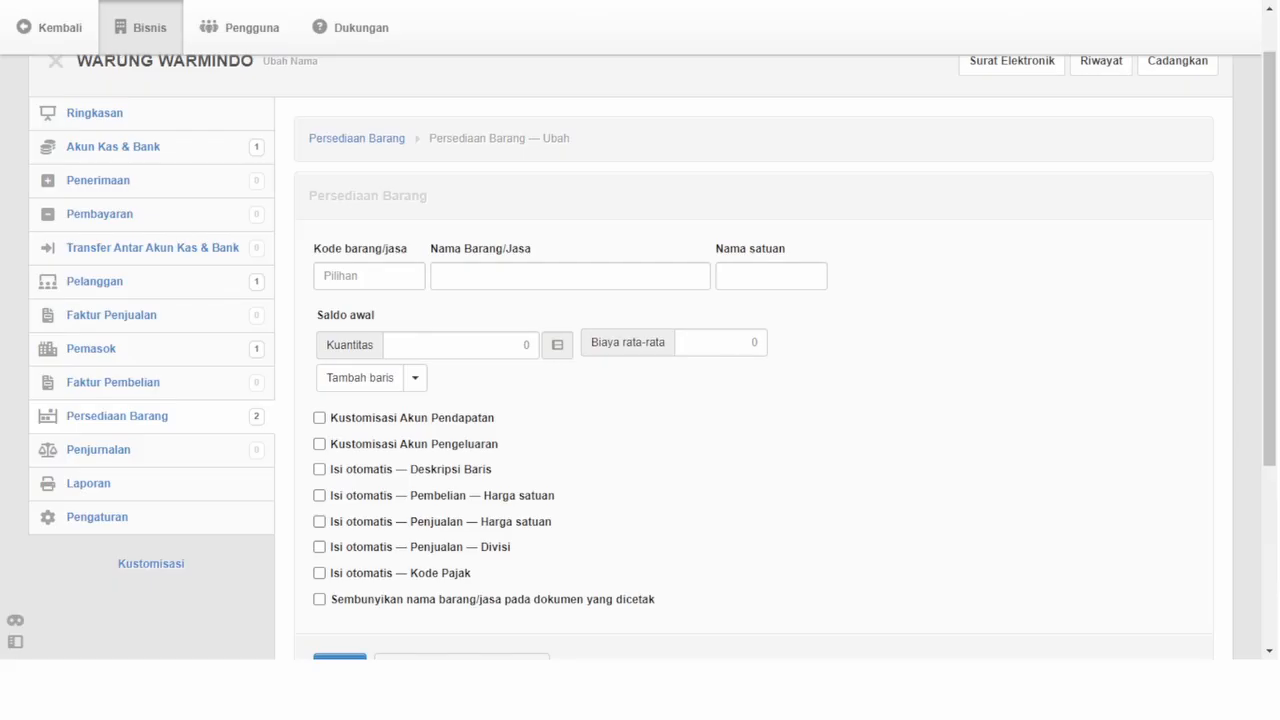
left_click(372, 282)
type("3")
key("Tab")
type("Galon")
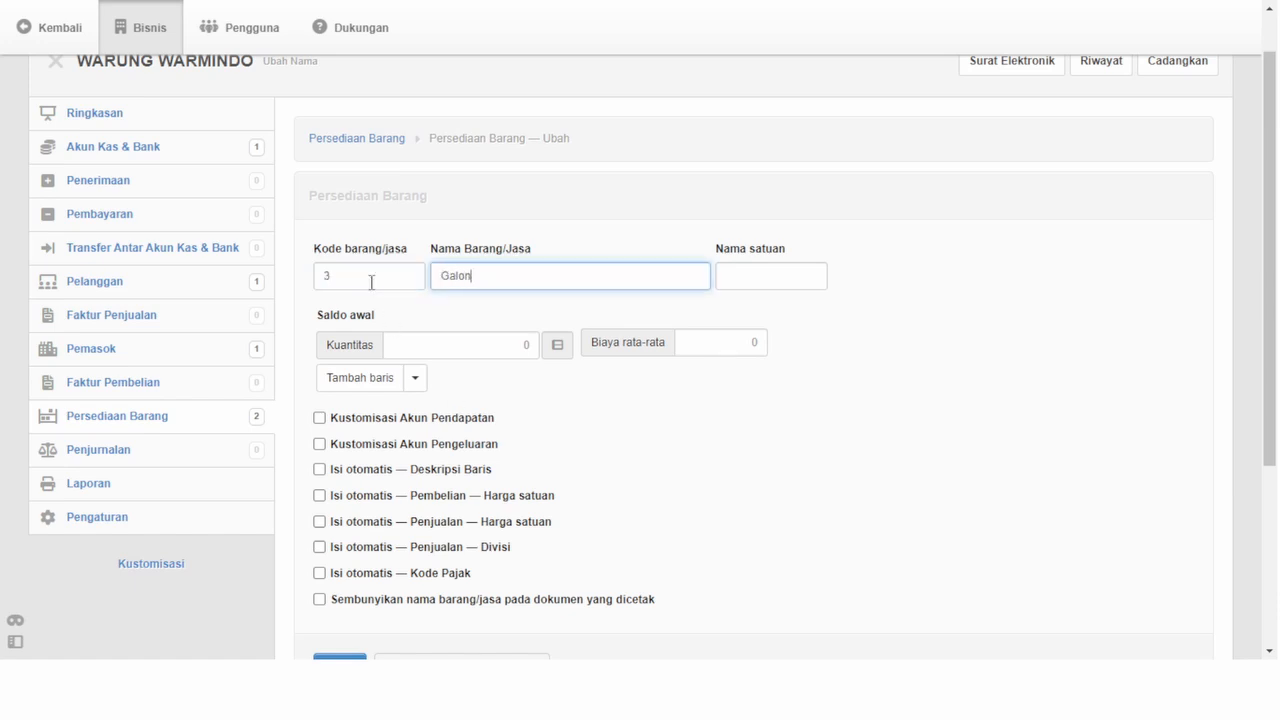
key("Tab")
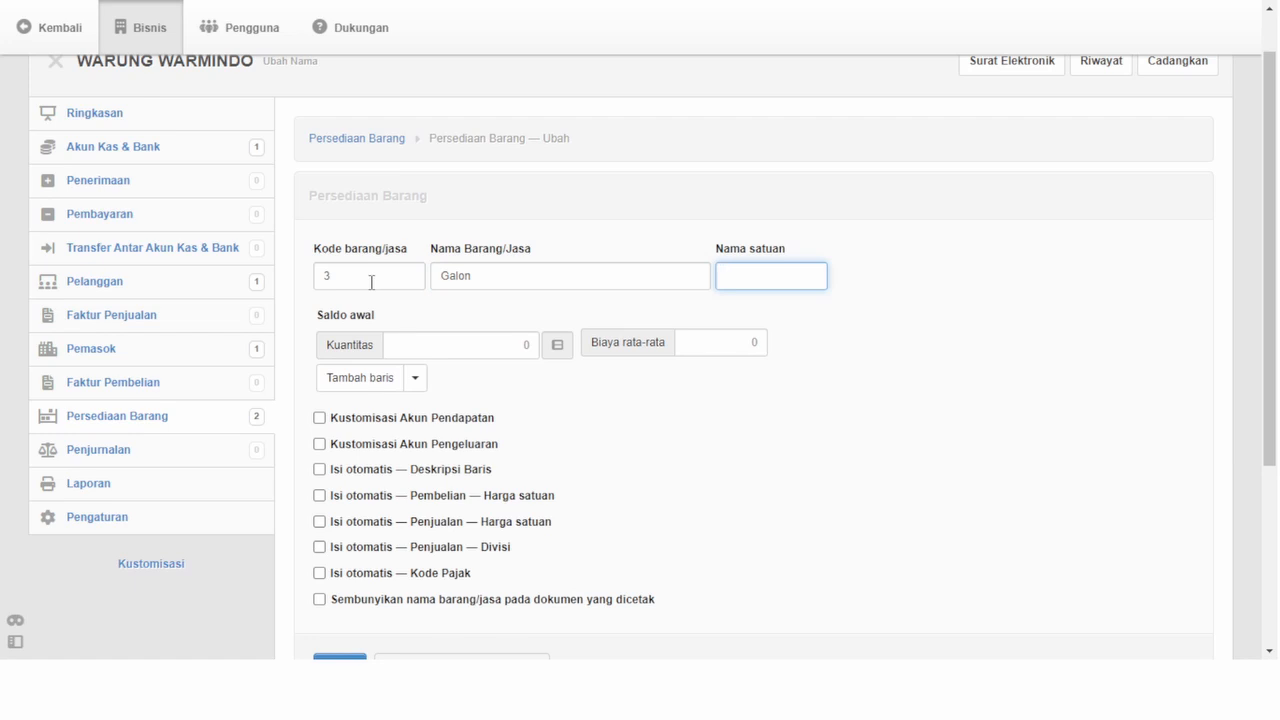
- Change the third item's name to Air Galon and set its unit to Galon
left_click(495, 276)
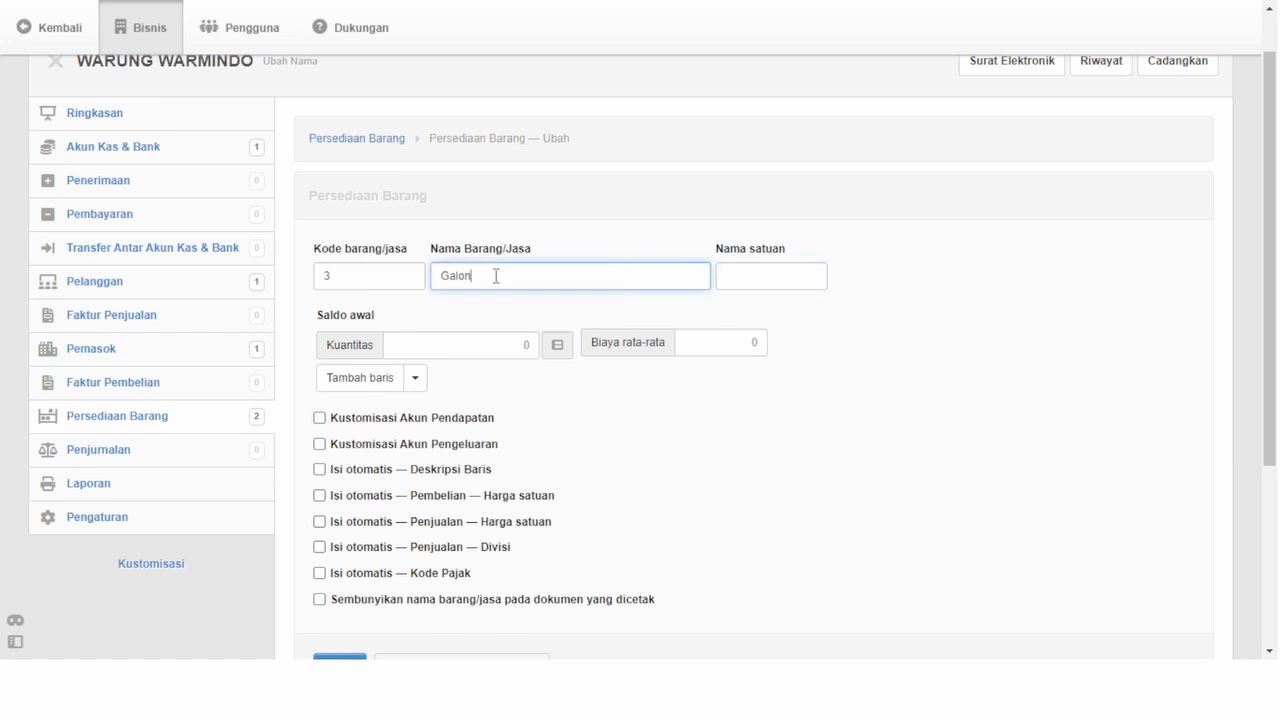
key("BackSpace")
key("BackSpace")
key("BackSpace")
key("BackSpace")
key("BackSpace")
type("air")
key("BackSpace")
key("BackSpace")
key("BackSpace")
type("Air Galon")
key("Tab")
type("Galon")
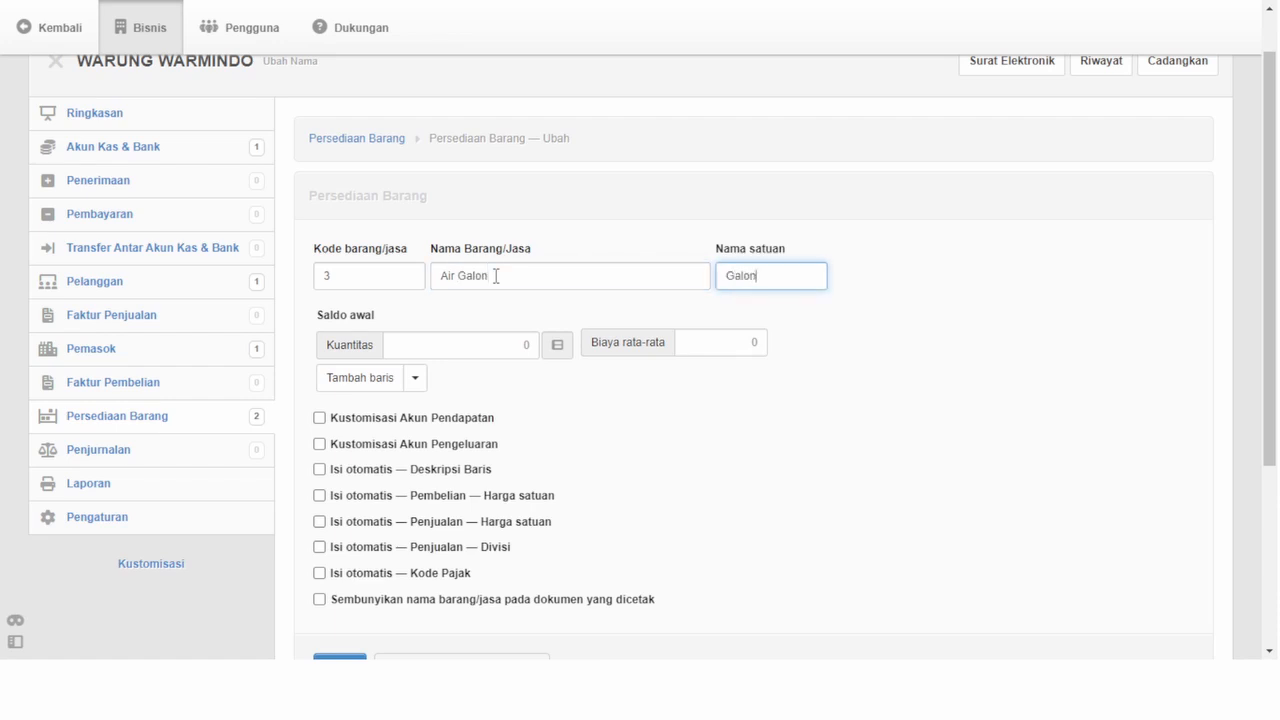
- Set the opening balance of Air Galon to a quantity of 2 with an average cost of 20000
left_click(409, 347)
key("Tab")
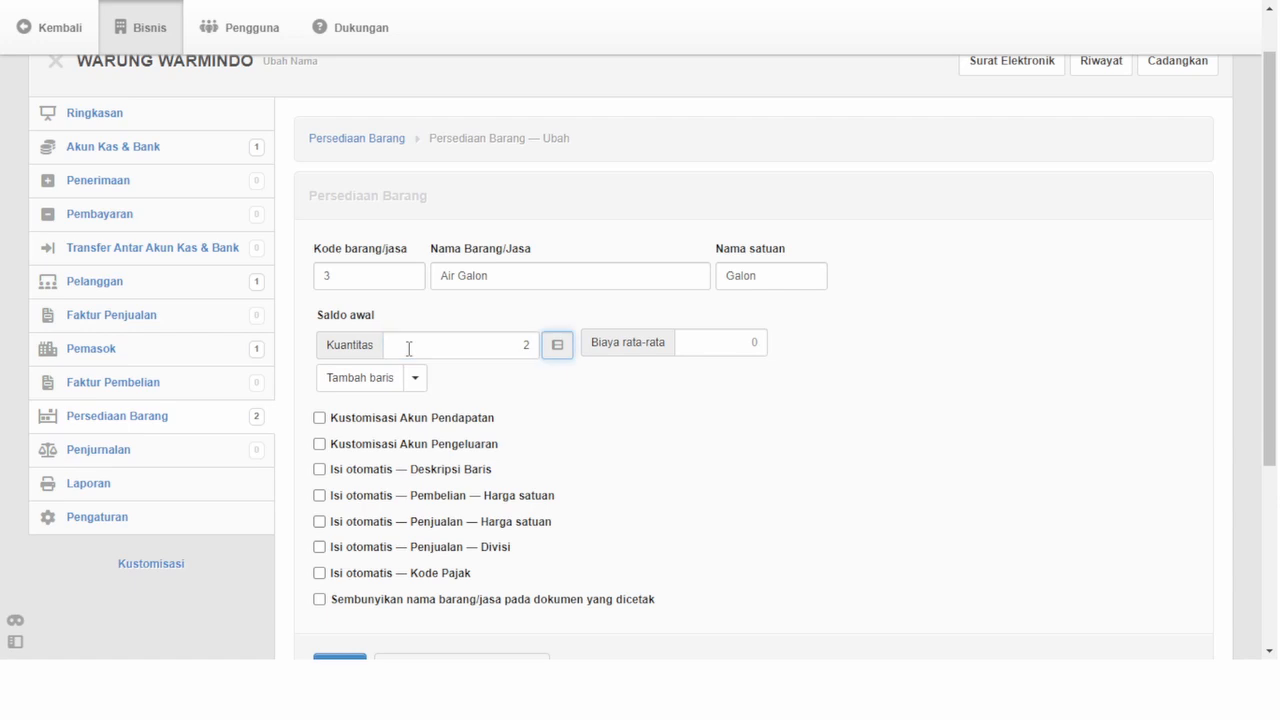
left_click(724, 340)
type("20000")
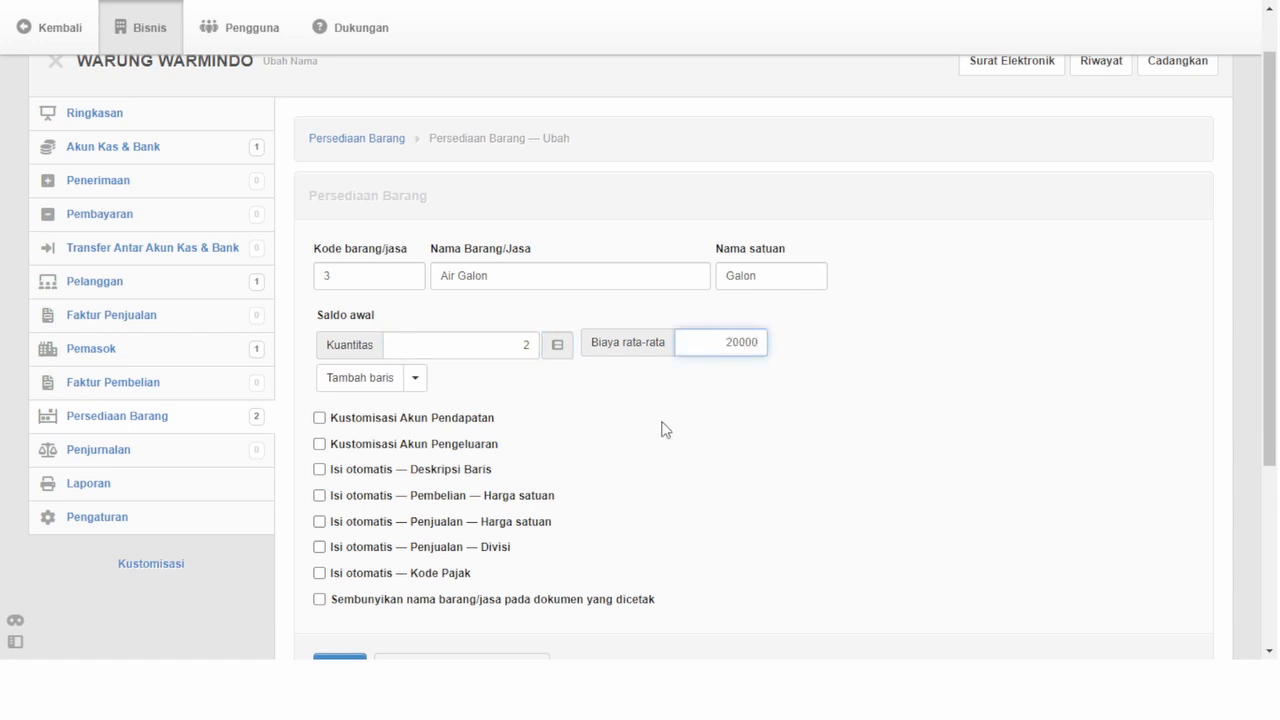
- Enable the automatic purchase unit price for Air Galon at 20000 and create the item
scroll(627, 537, "down", 2)
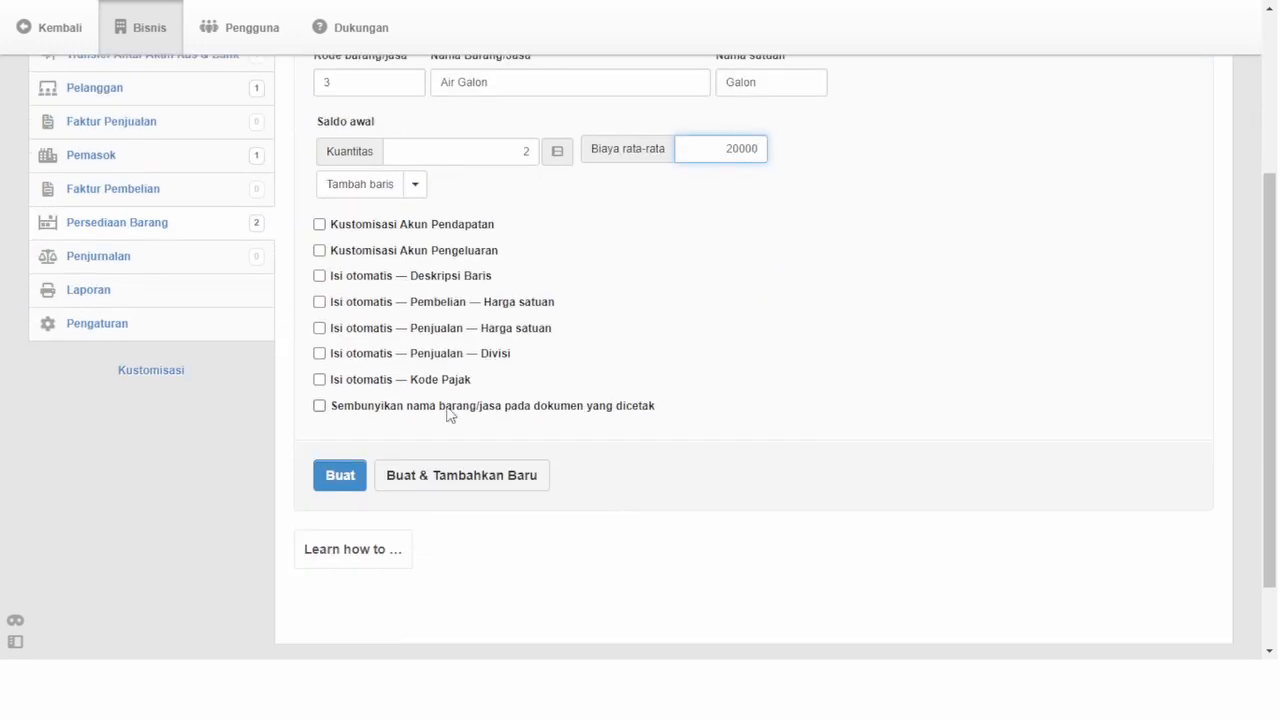
left_click(320, 302)
left_click(407, 330)
type("20000")
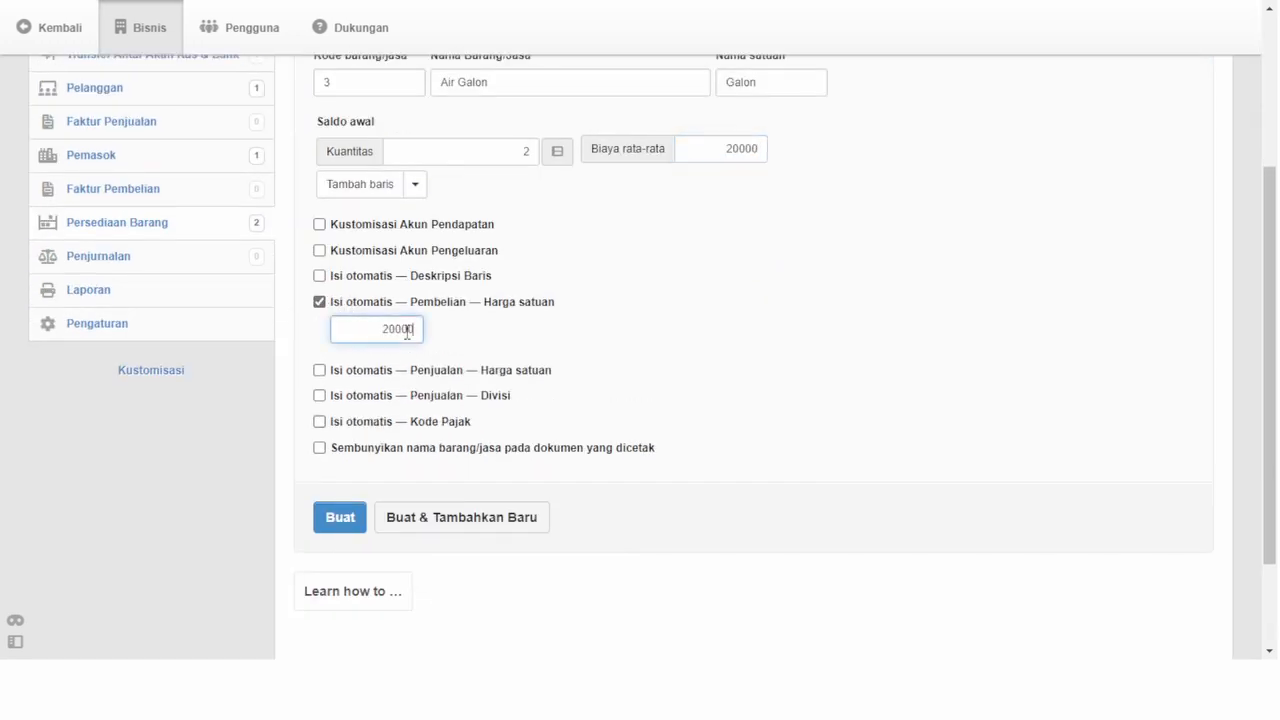
left_click(340, 525)
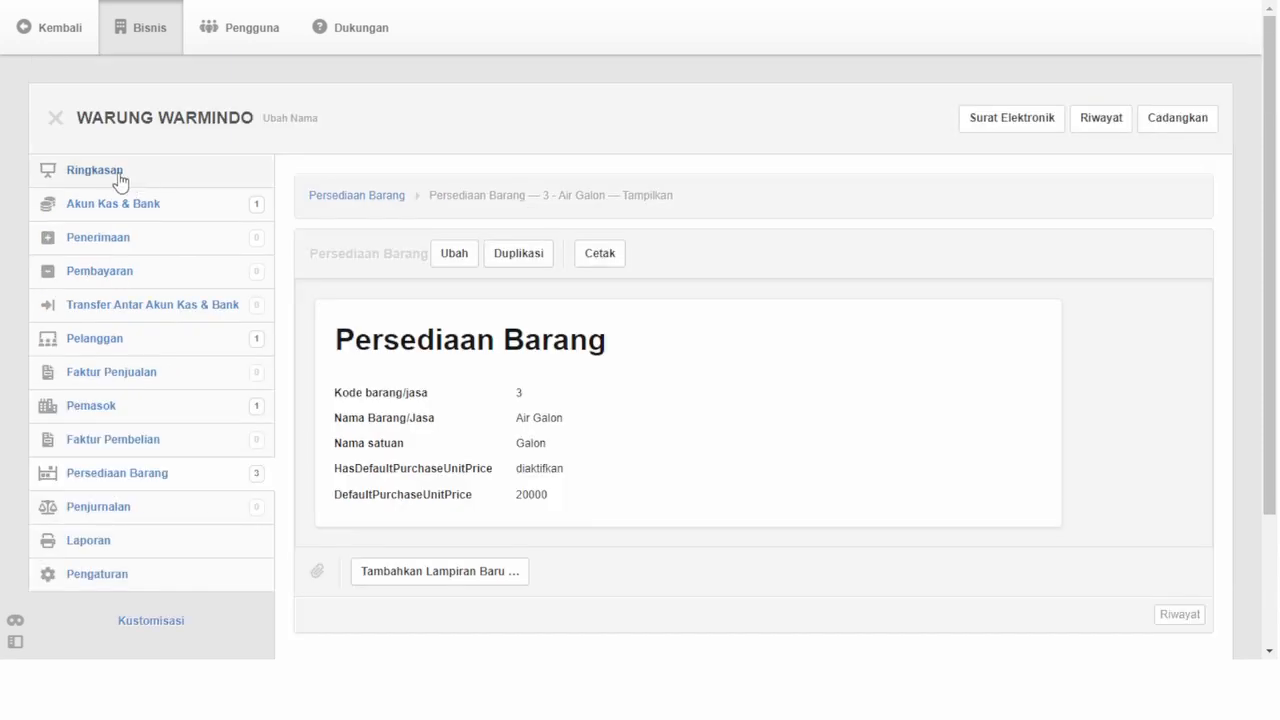
- Review the total assets, inventory on hand and equity in the business summary (Ringkasan) with all three items entered
left_click(95, 170)
scroll(477, 369, "down", 2)
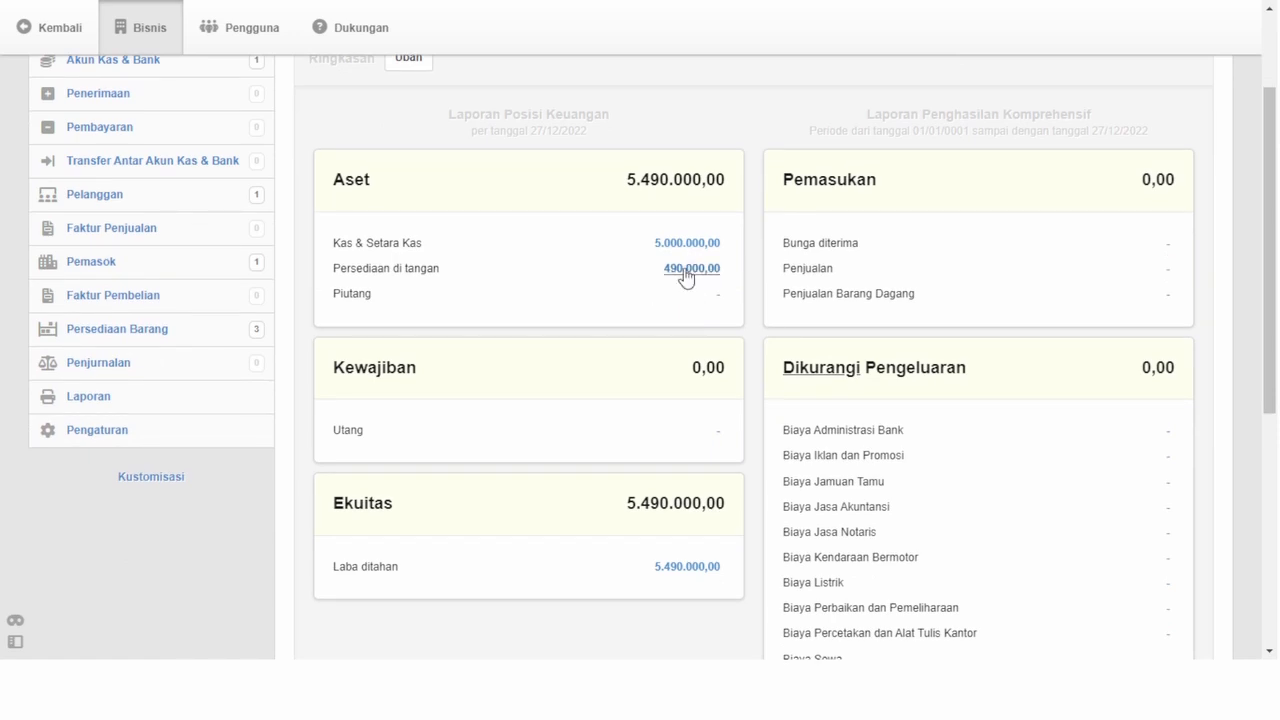
- Examine the per-item balances that make up inventory on hand (Persediaan di tangan), and return to the summary
left_click(689, 271)
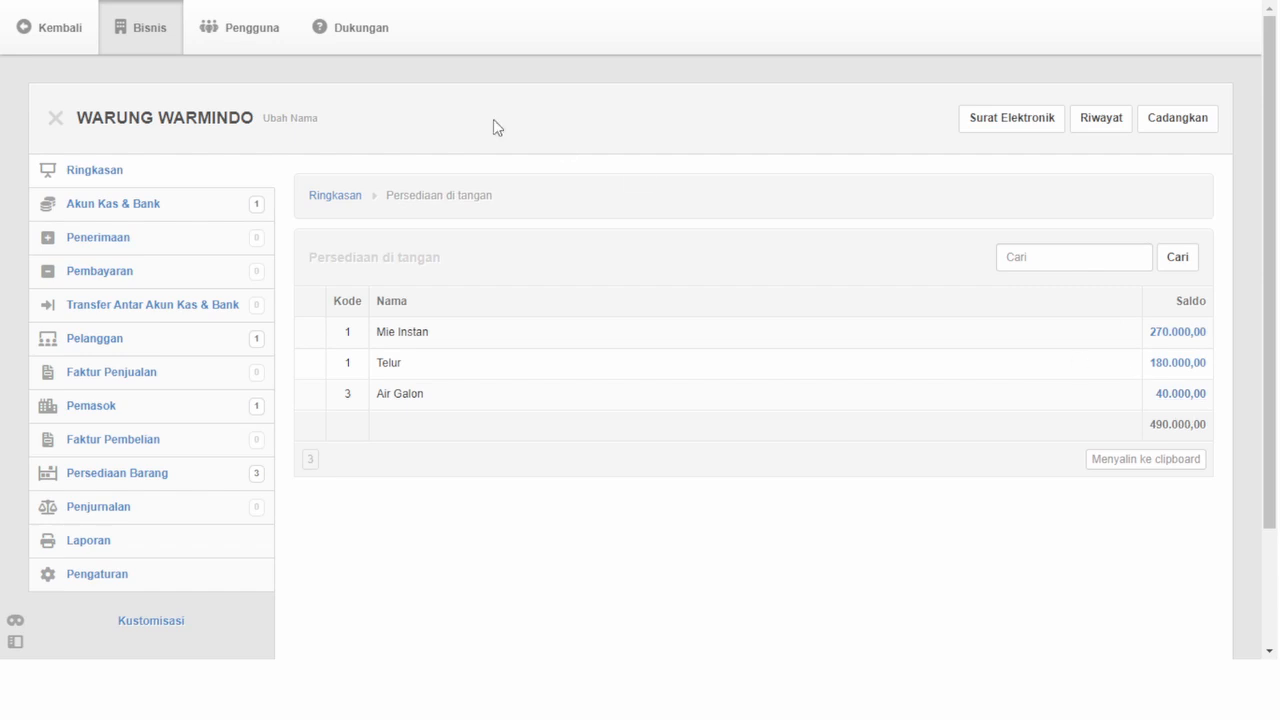
left_click(95, 171)
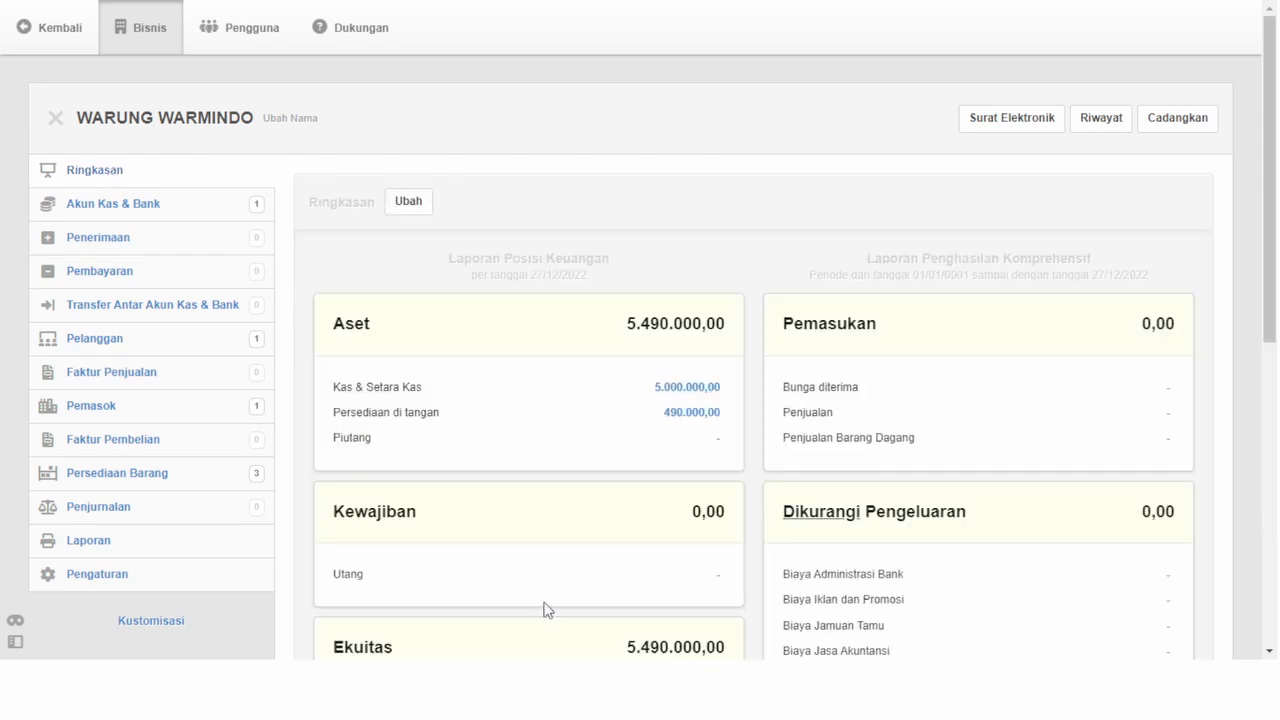
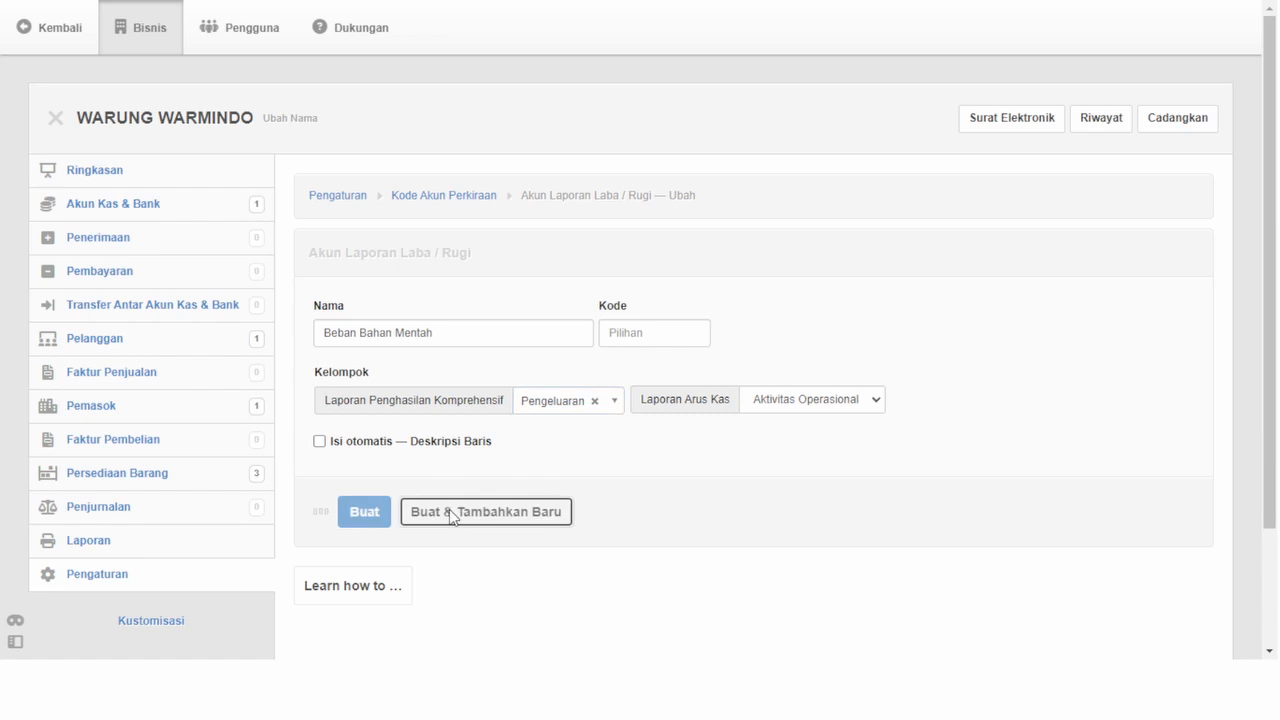
- Create the profit and loss account Beban Perlengkapan in the Pengeluaran group and start another new account
left_click(397, 339)
type("B")
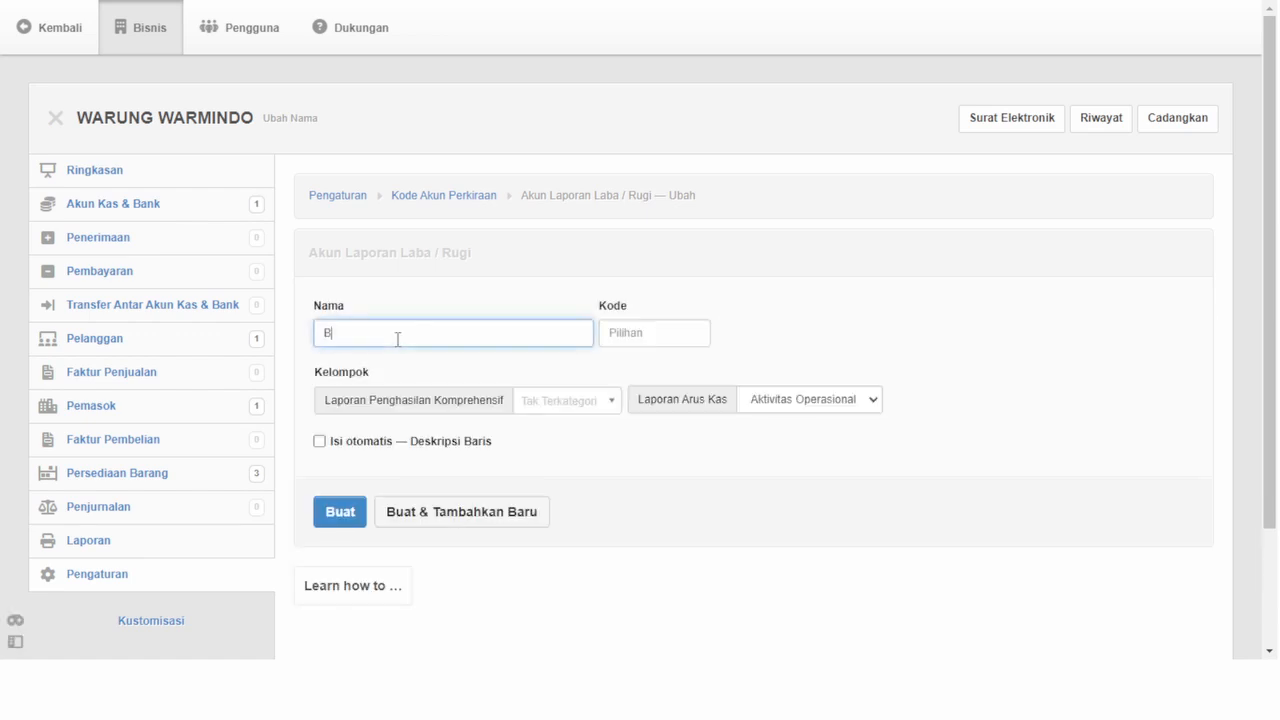
type("eban Perlengkapan")
left_click(580, 402)
left_click(552, 478)
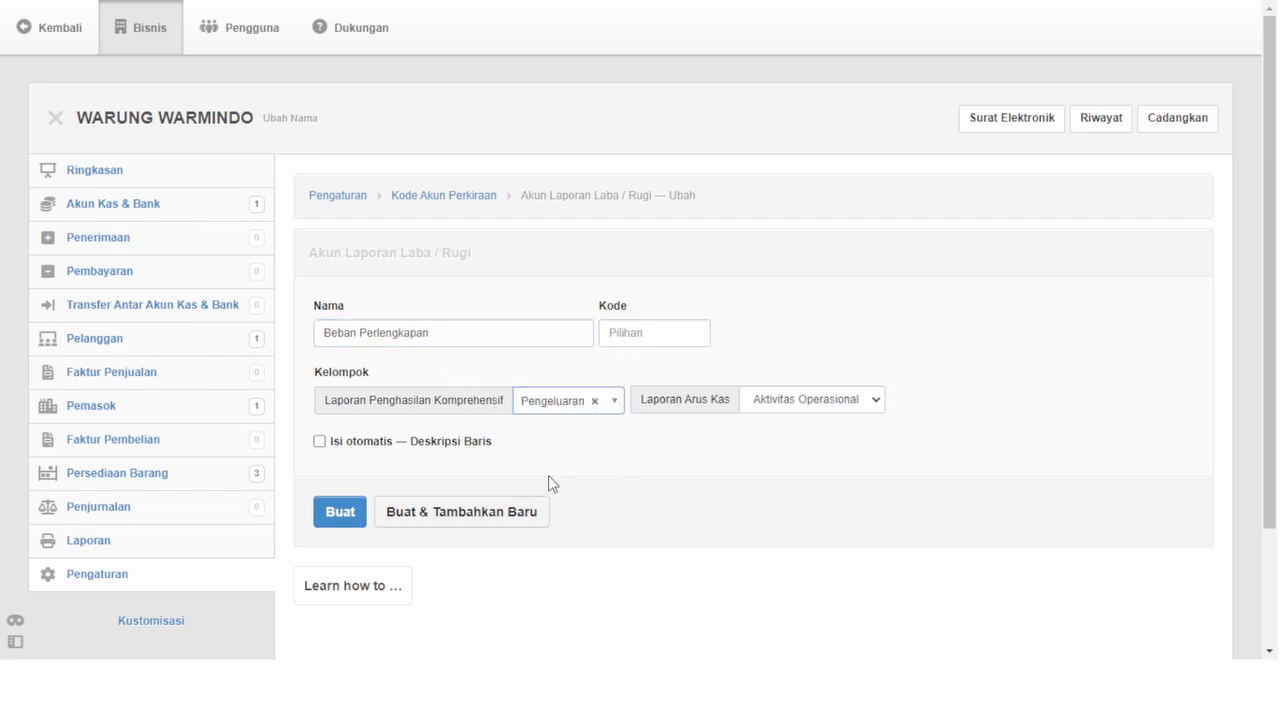
left_click(426, 515)
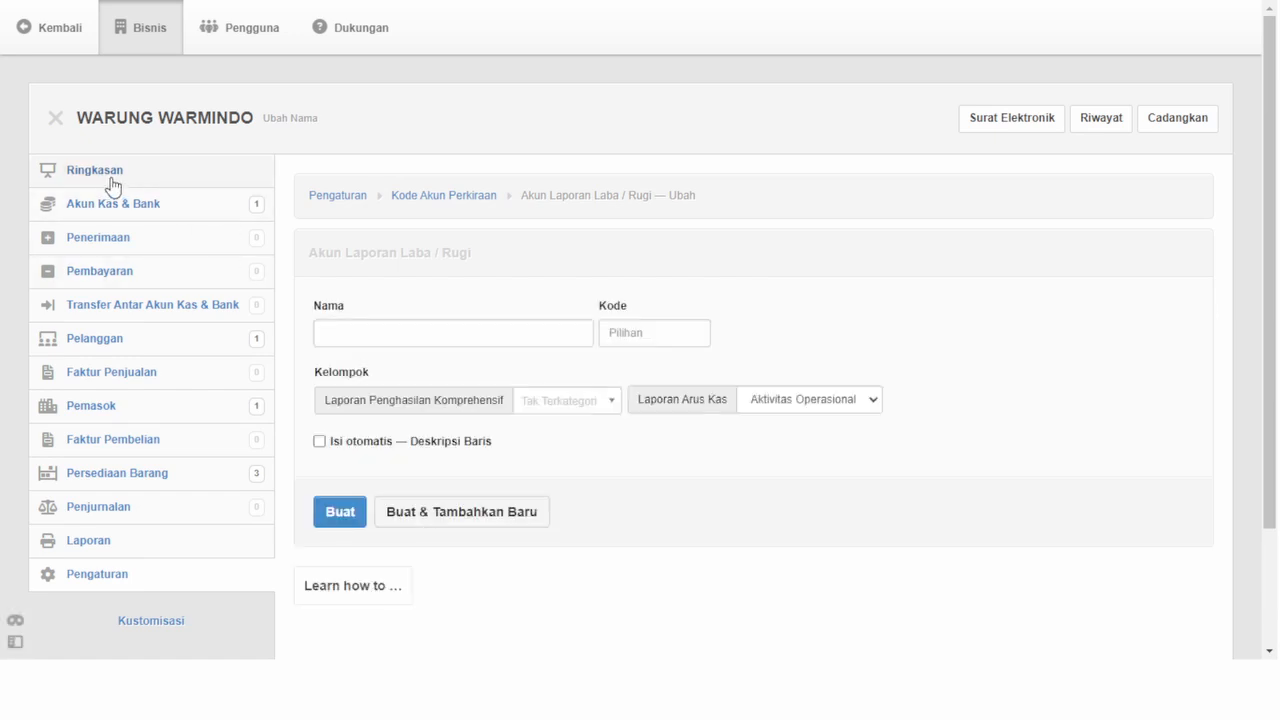
- In the chart of accounts (Kode Akun Perkiraan), create a balance sheet account named Perlengkapan in the Aset group
left_click(441, 196)
scroll(957, 563, "down", 3)
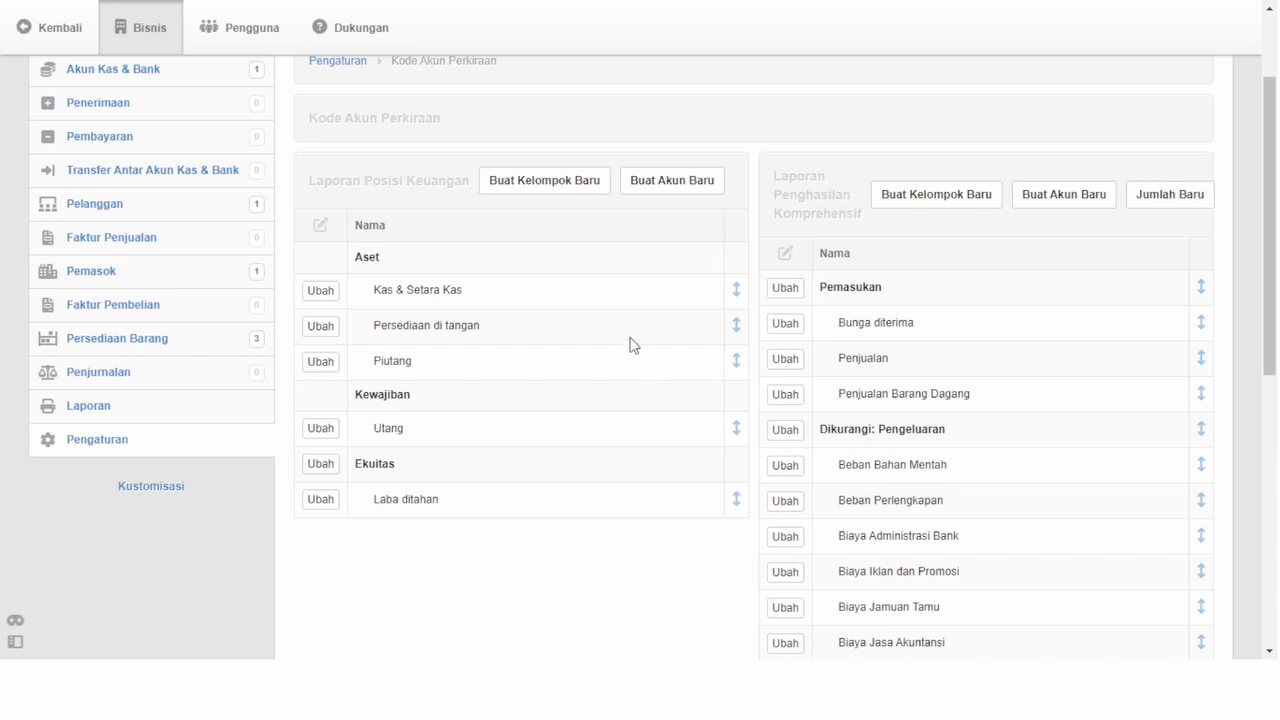
scroll(631, 343, "up", 3)
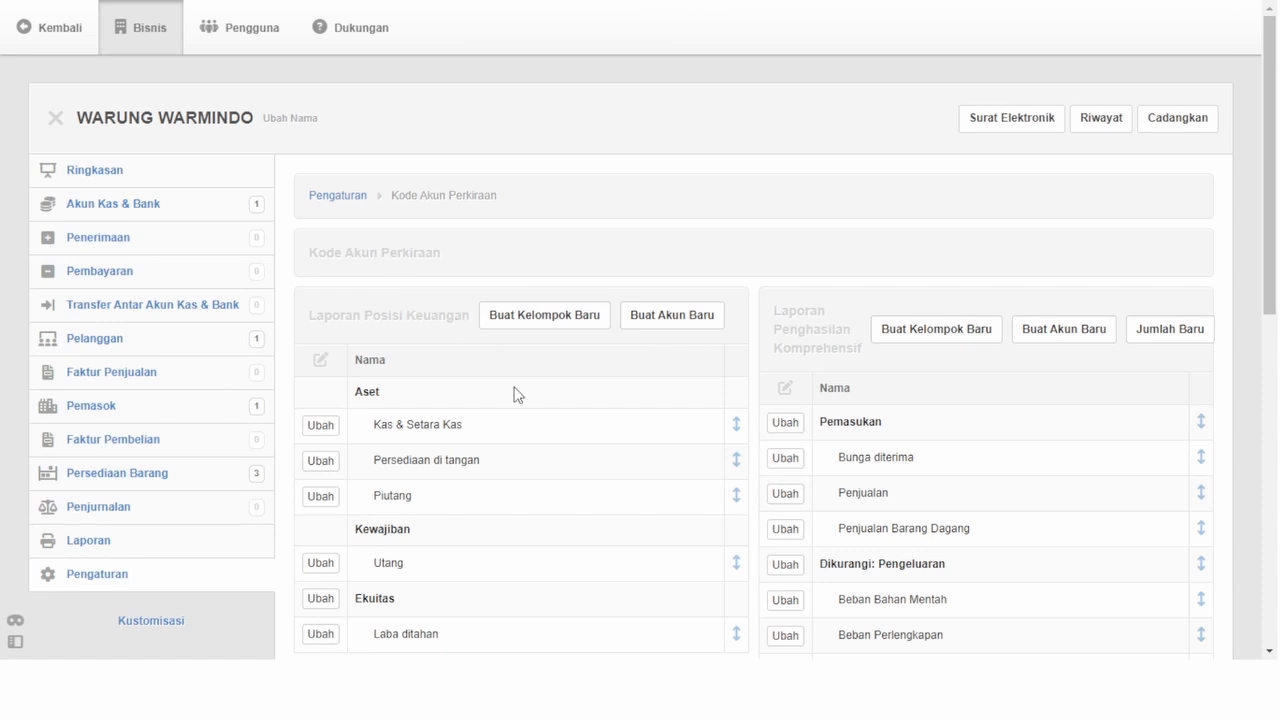
scroll(518, 442, "down", 2)
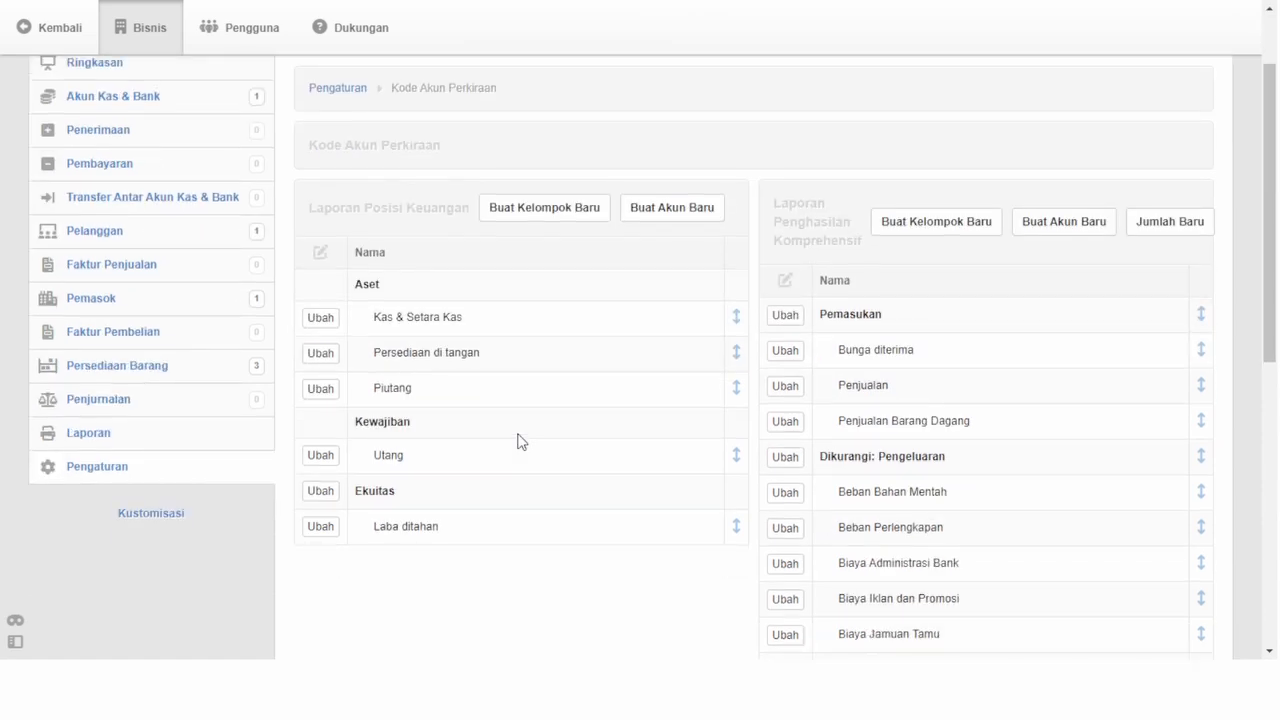
left_click(671, 219)
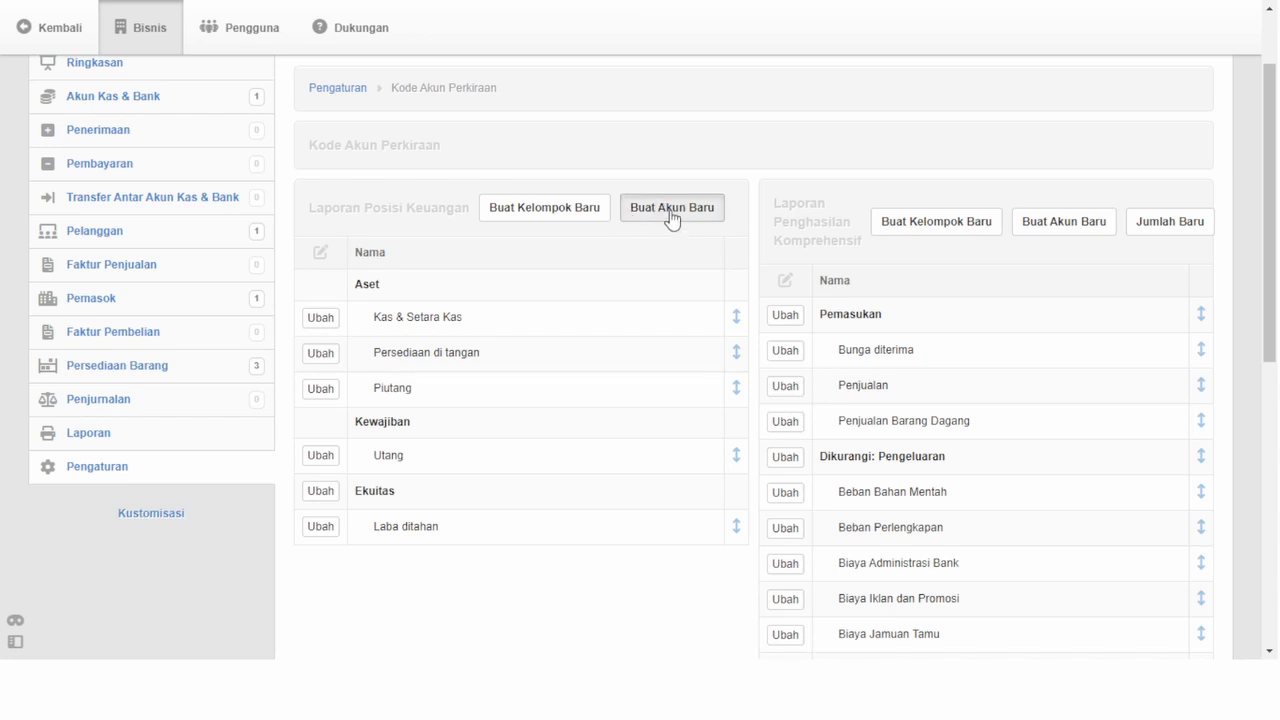
scroll(561, 386, "down", 2)
left_click(488, 265)
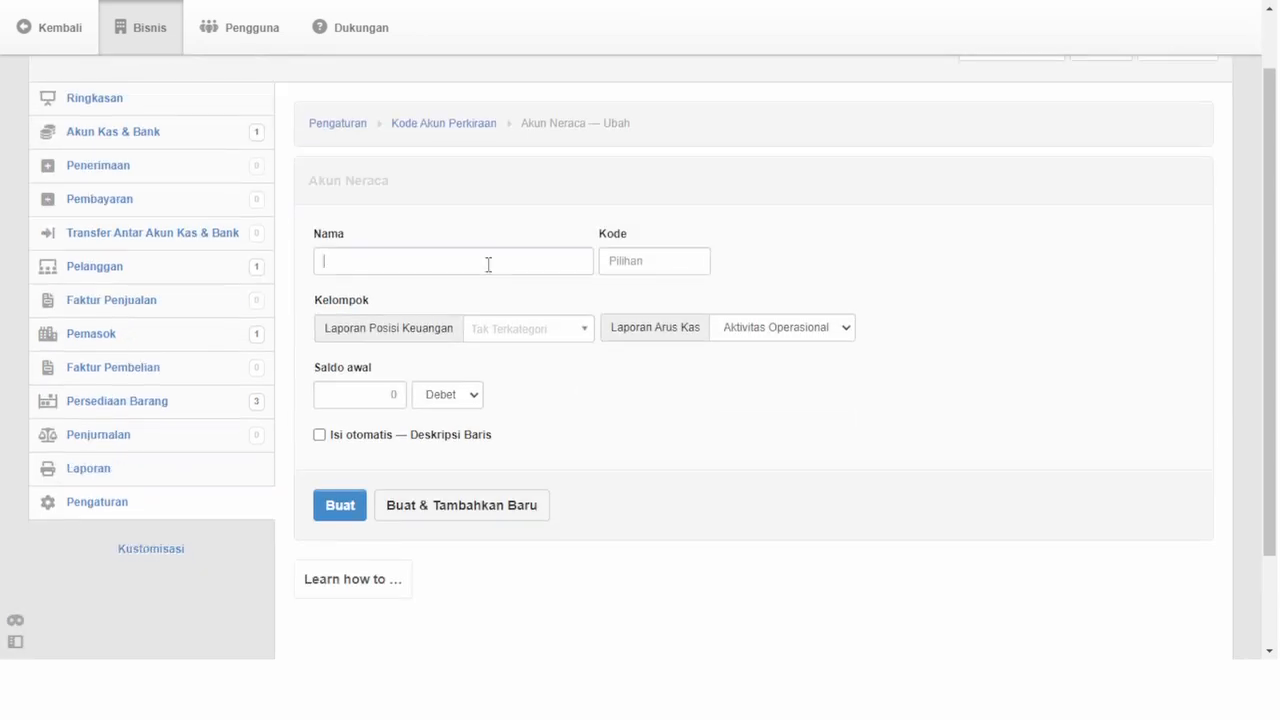
type("Perleng")
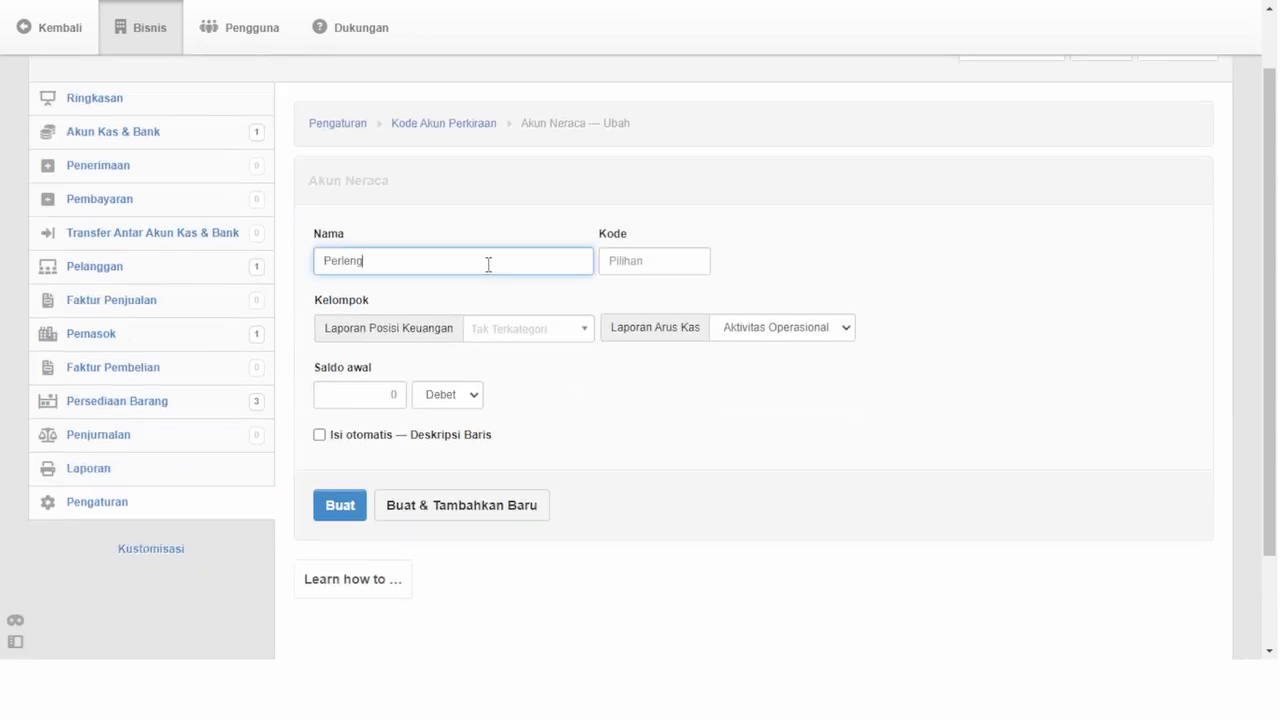
type("kapan")
left_click(540, 329)
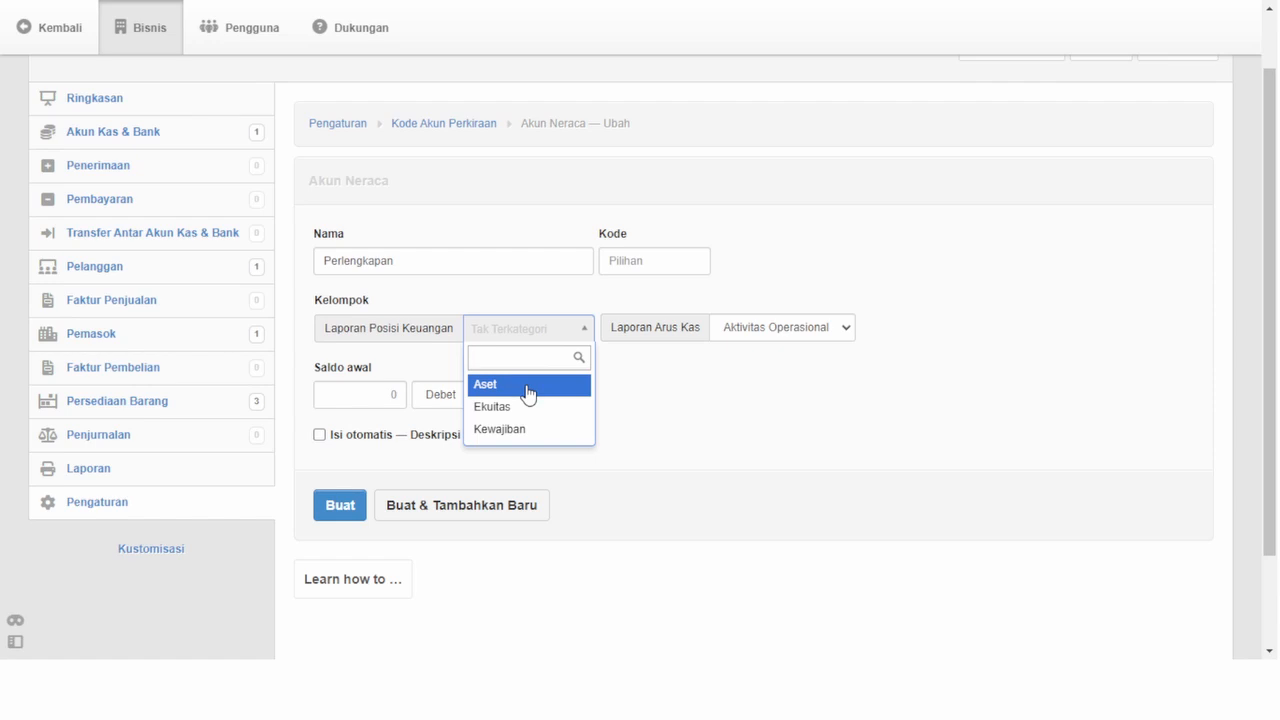
left_click(528, 391)
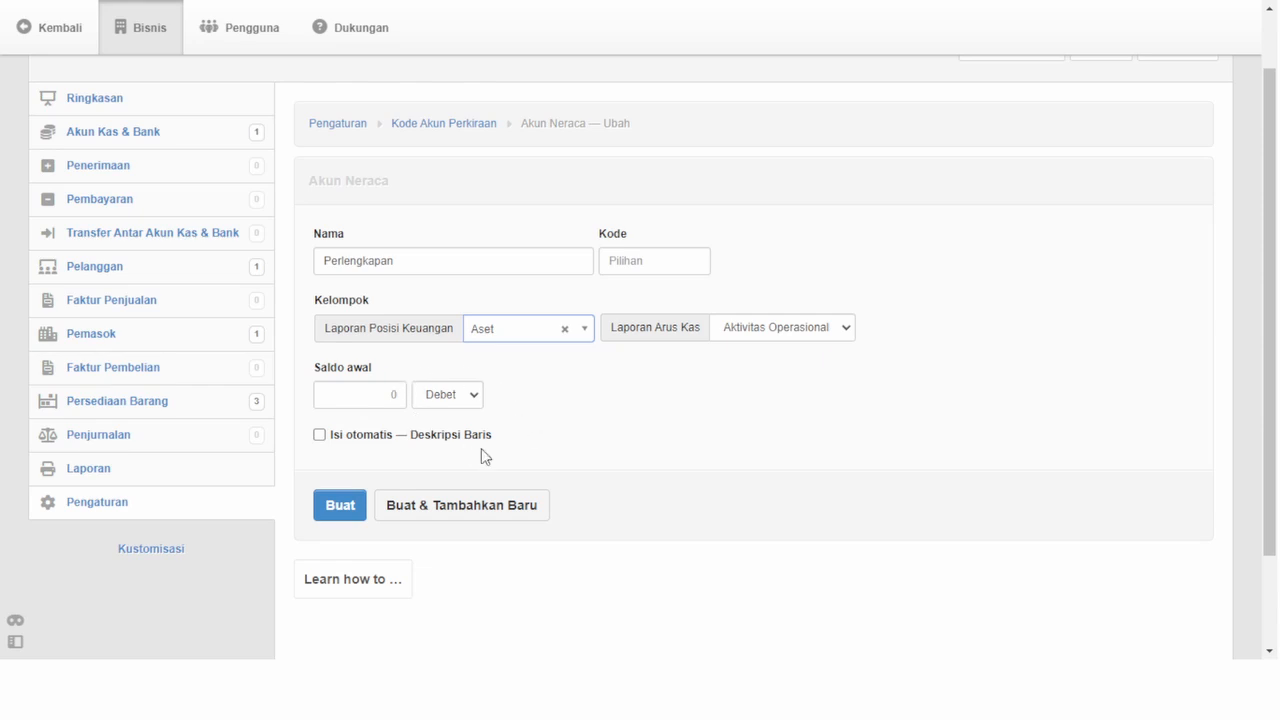
left_click(341, 507)
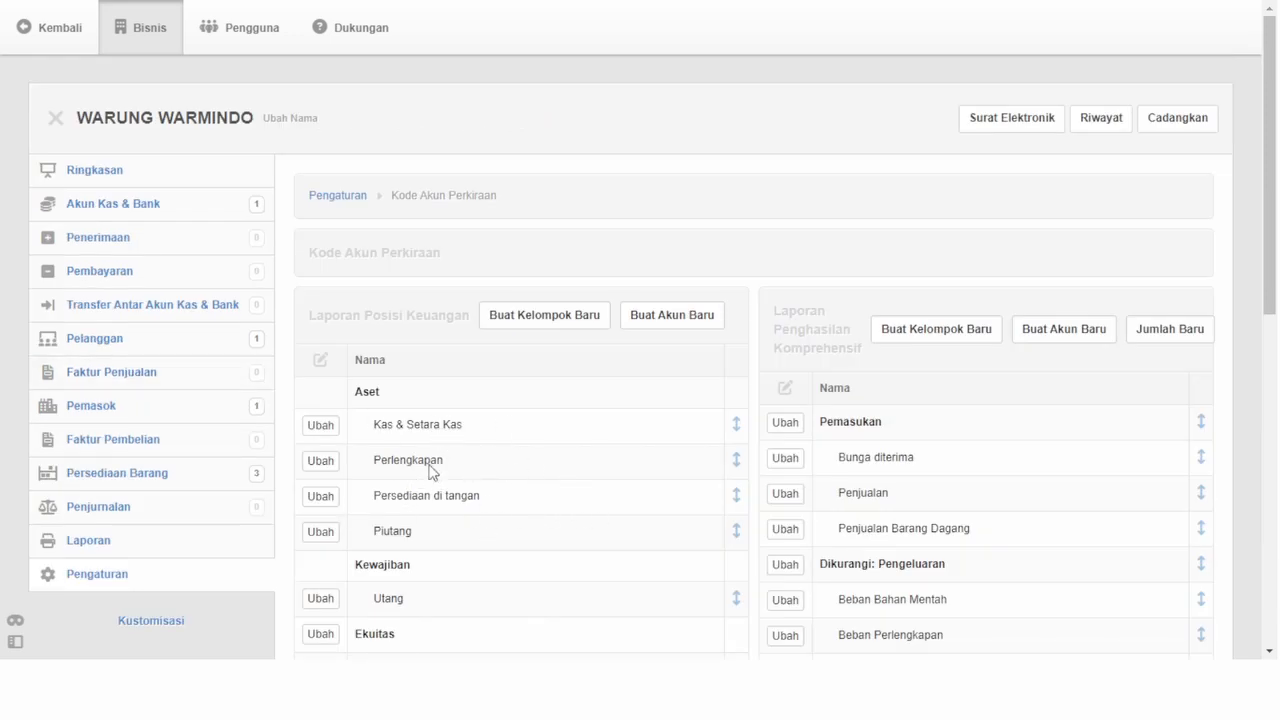
- Check the business summary with the new accounts and read the case slide listing the 26 December 2022 transactions
left_click(112, 178)
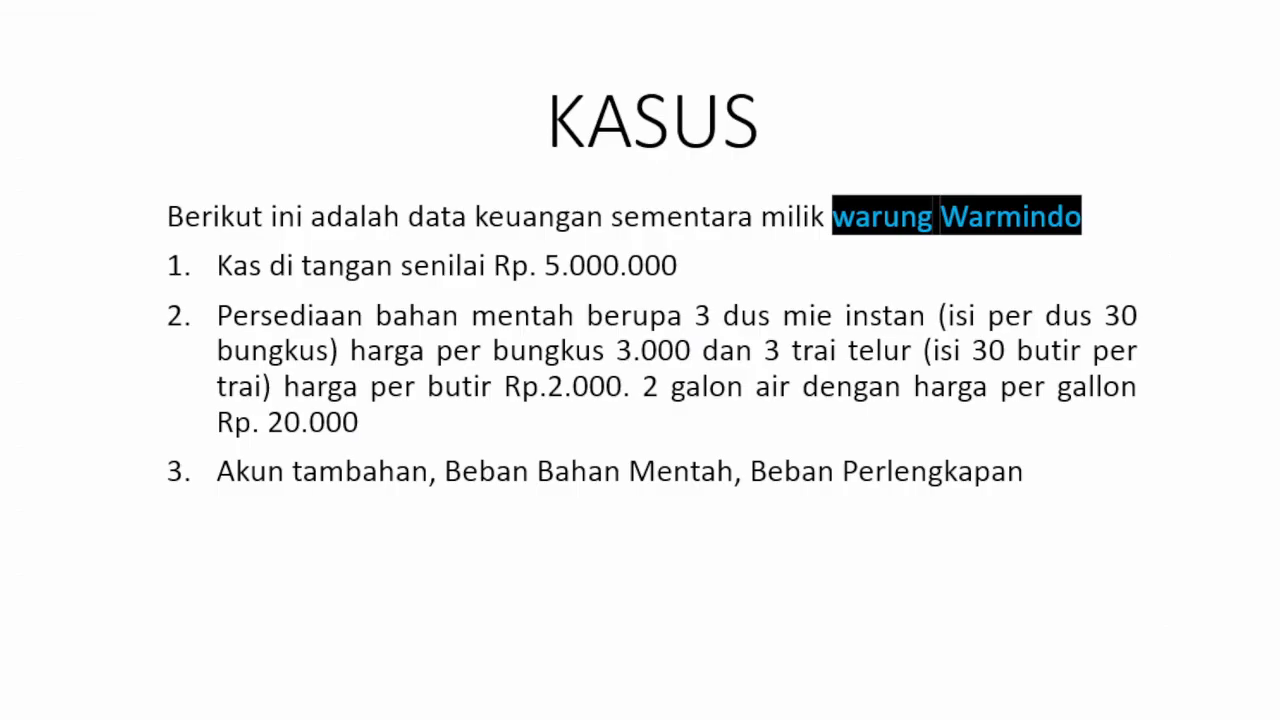
key("Right")
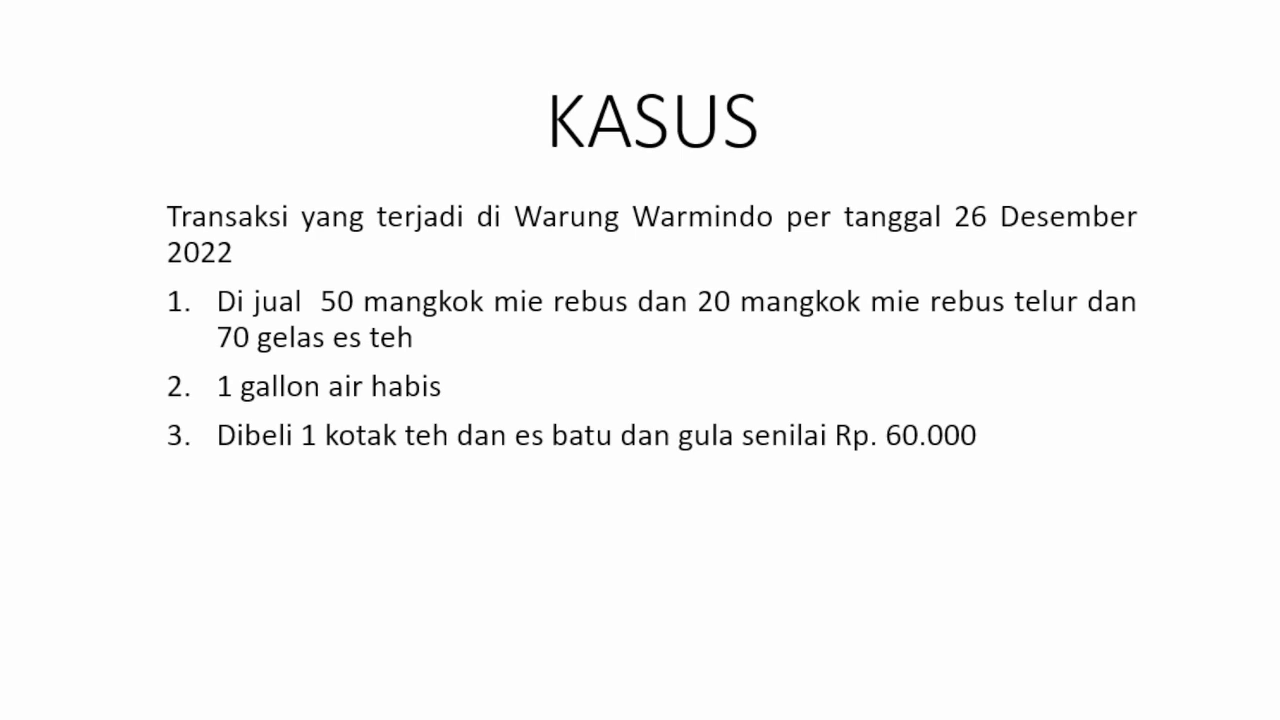
key("Left")
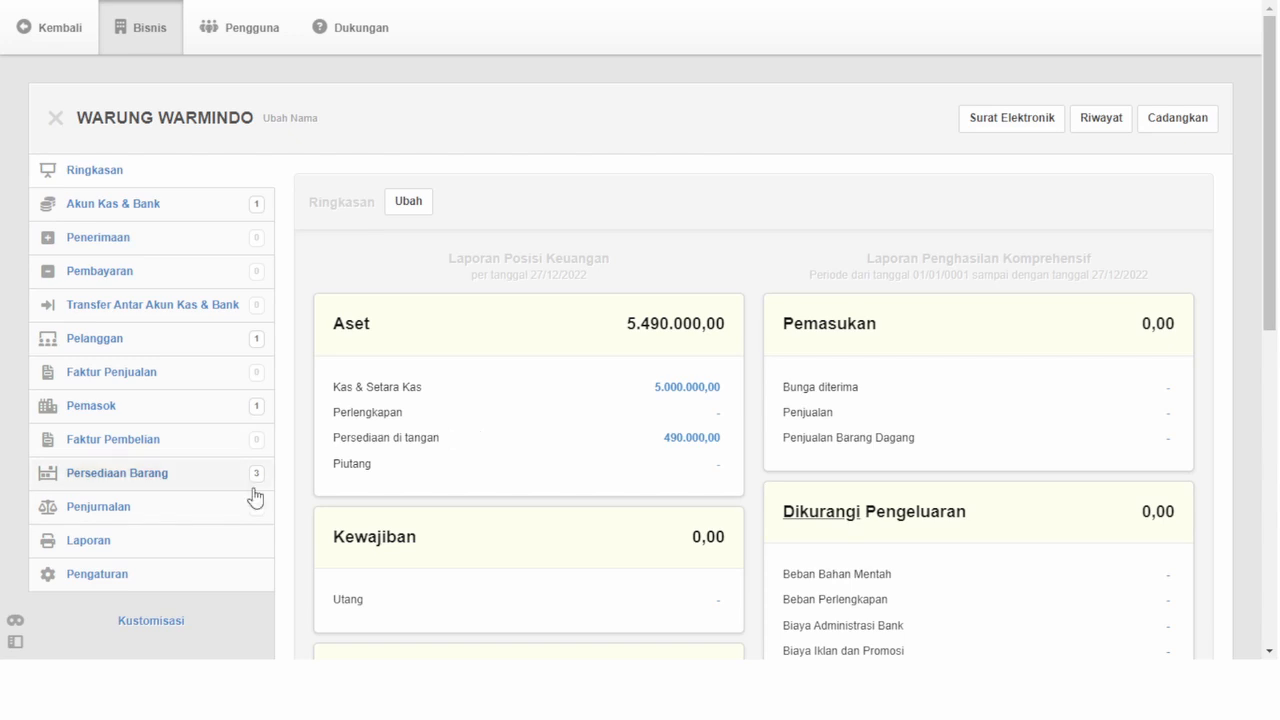
- Start a new non-inventory item (Barang/Jasa Bukan Persediaan) with code 1 and the name Mie rebus biasa
scroll(196, 546, "down", 2)
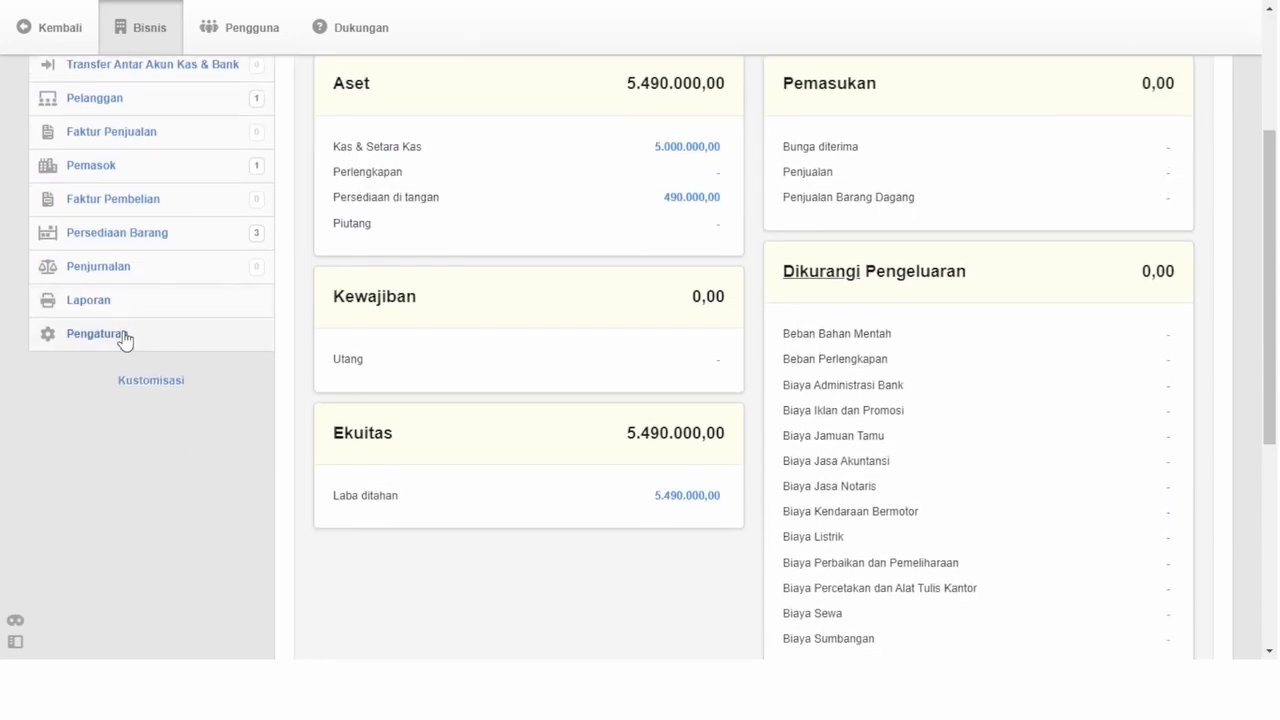
left_click(124, 338)
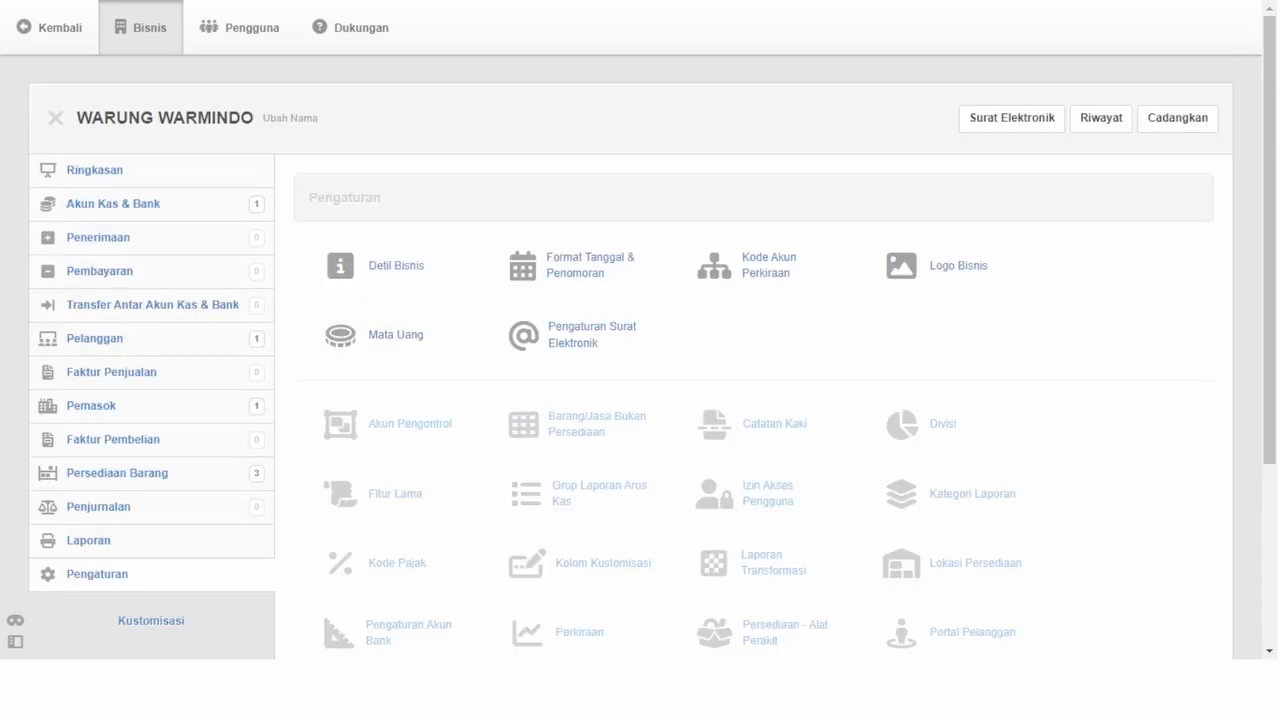
left_click(587, 440)
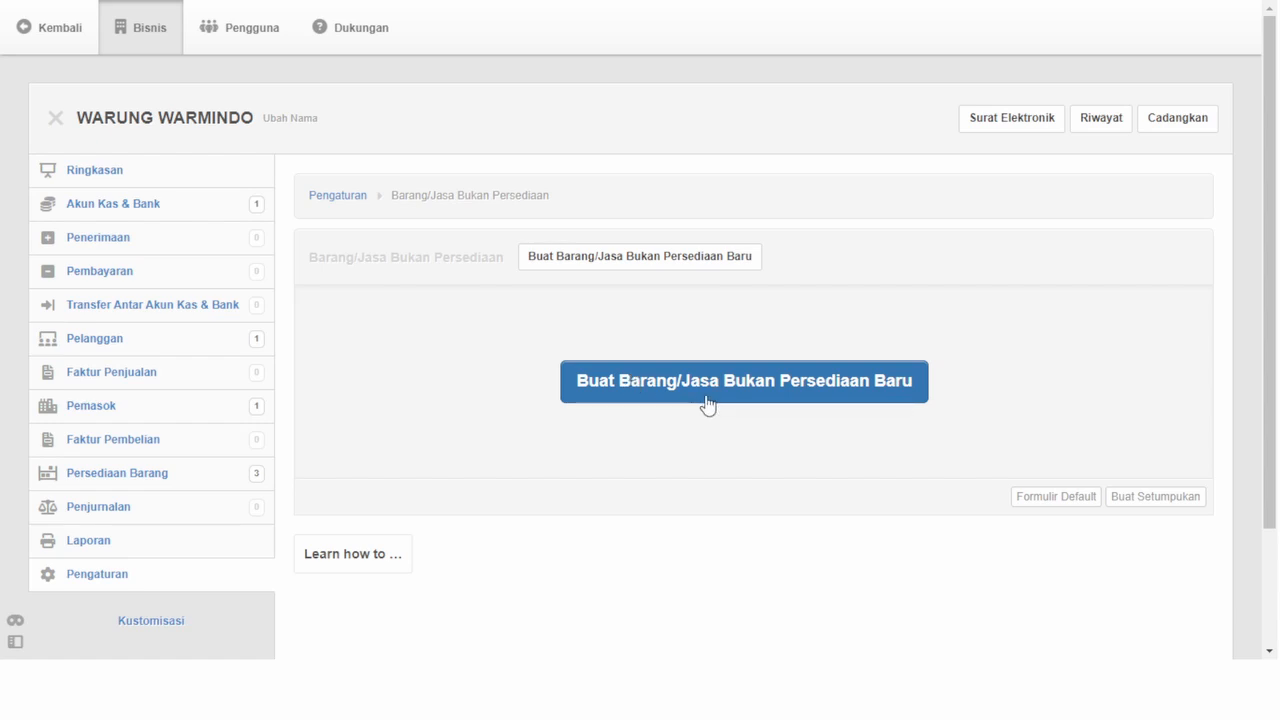
left_click(806, 387)
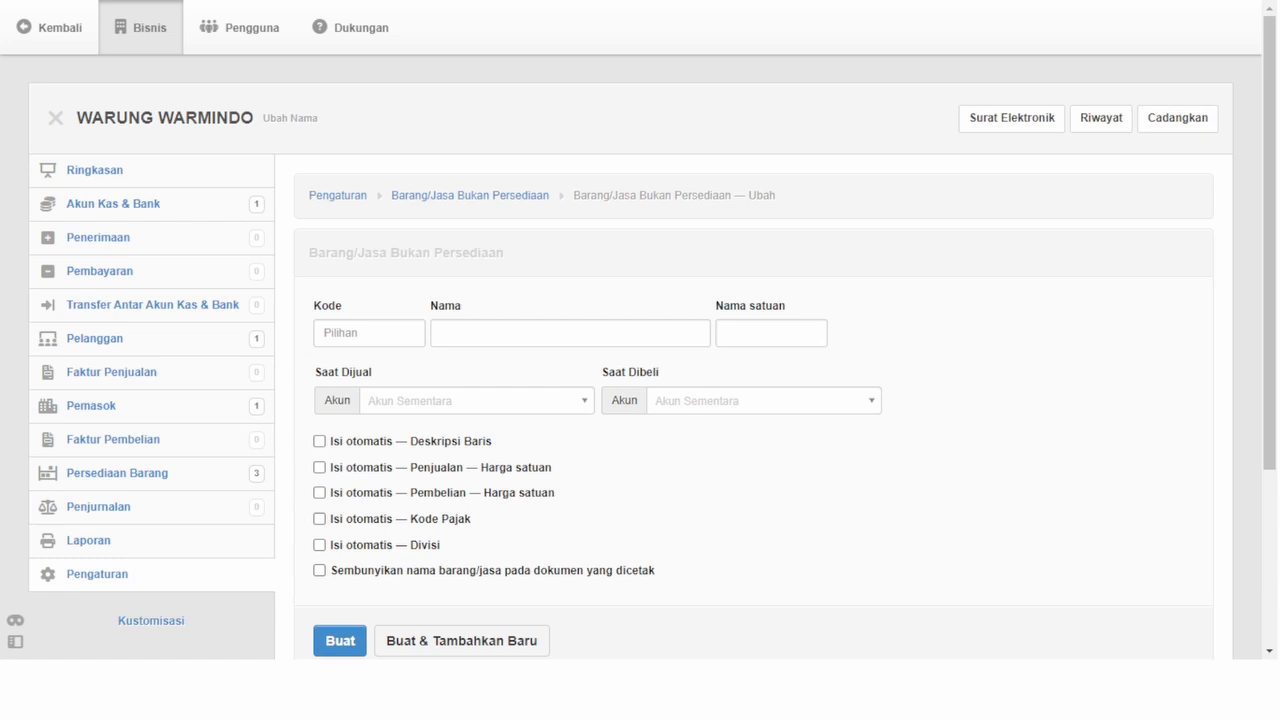
left_click(355, 331)
type("1")
key("Tab")
type("Mie ")
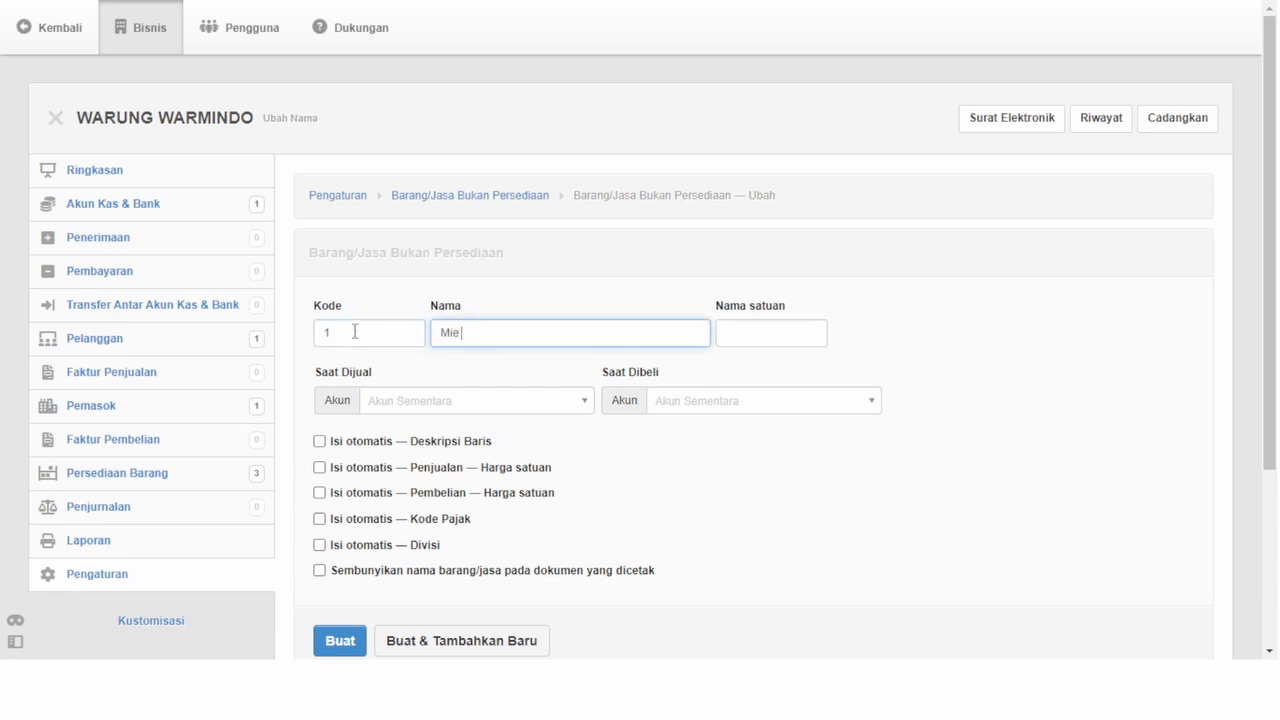
type("rebus biasa")
key("Tab")
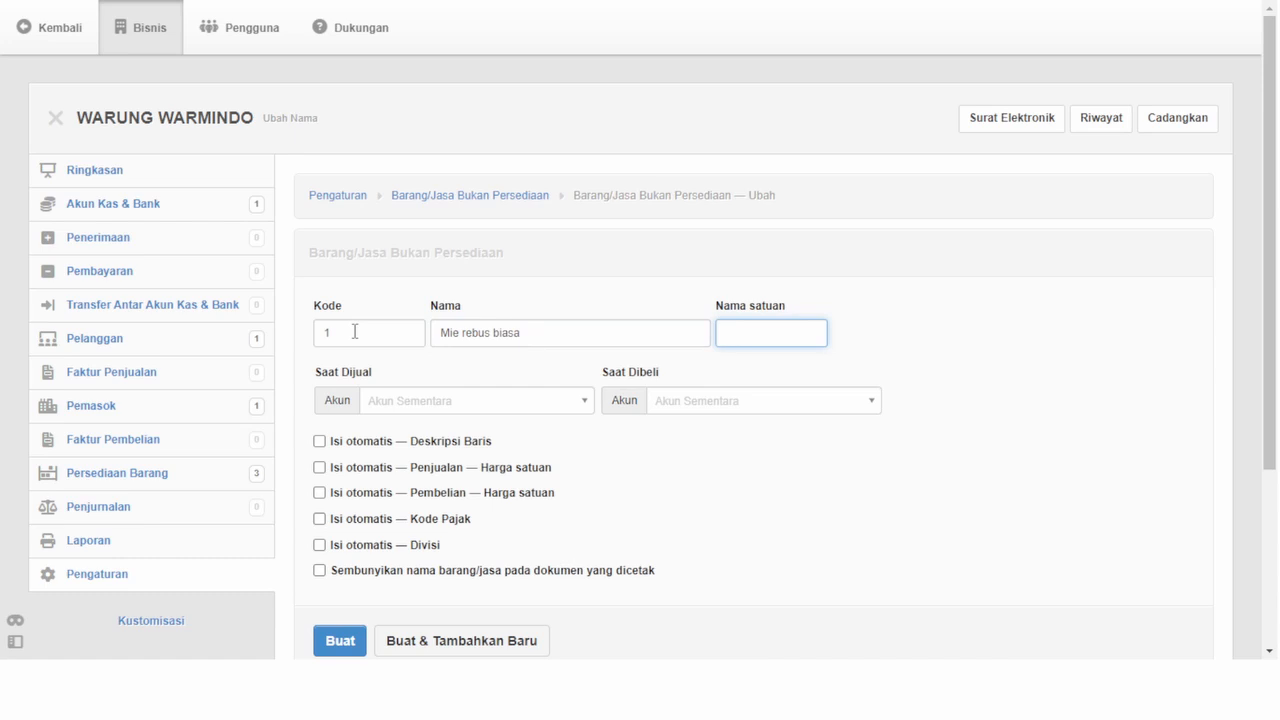
type("7000")
key("BackSpace")
key("BackSpace")
key("BackSpace")
key("BackSpace")
- Set the item's unit to Mangkok and assign Penjualan as its sales account and Beban Bahan Mentah as its purchase account
type("Mangkok")
left_click(410, 405)
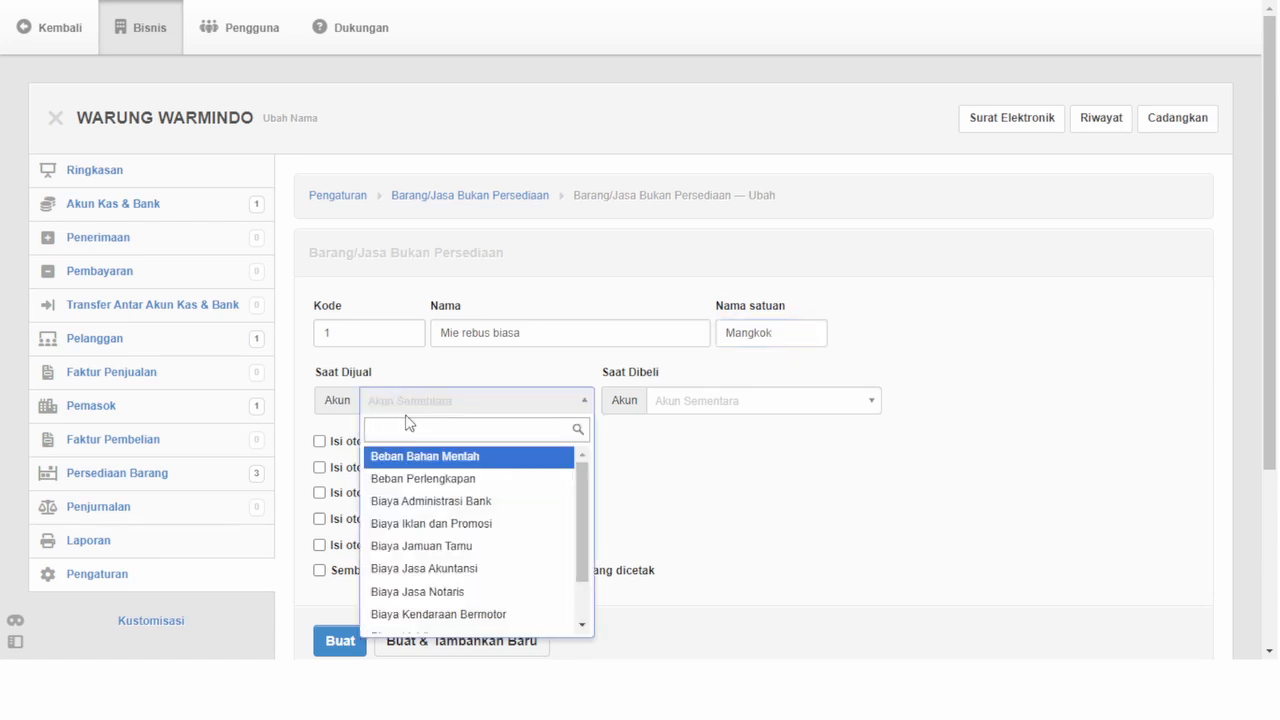
type("penj")
left_click(420, 462)
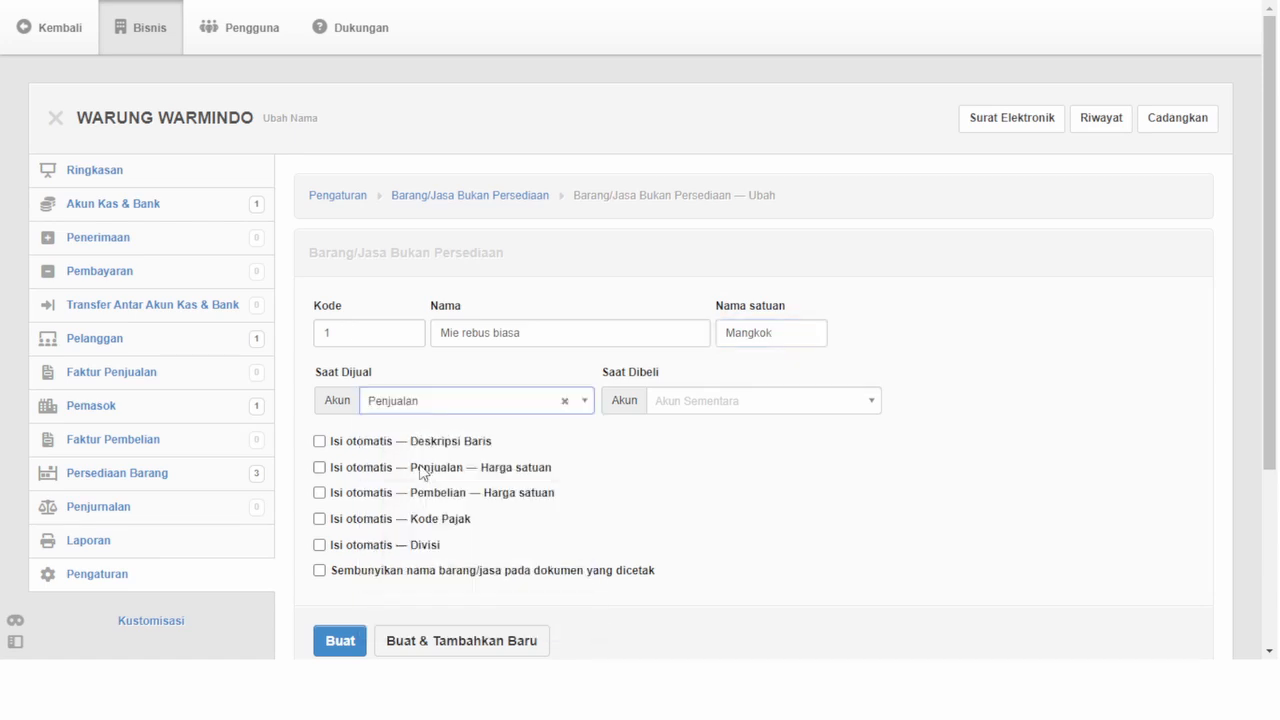
left_click(742, 404)
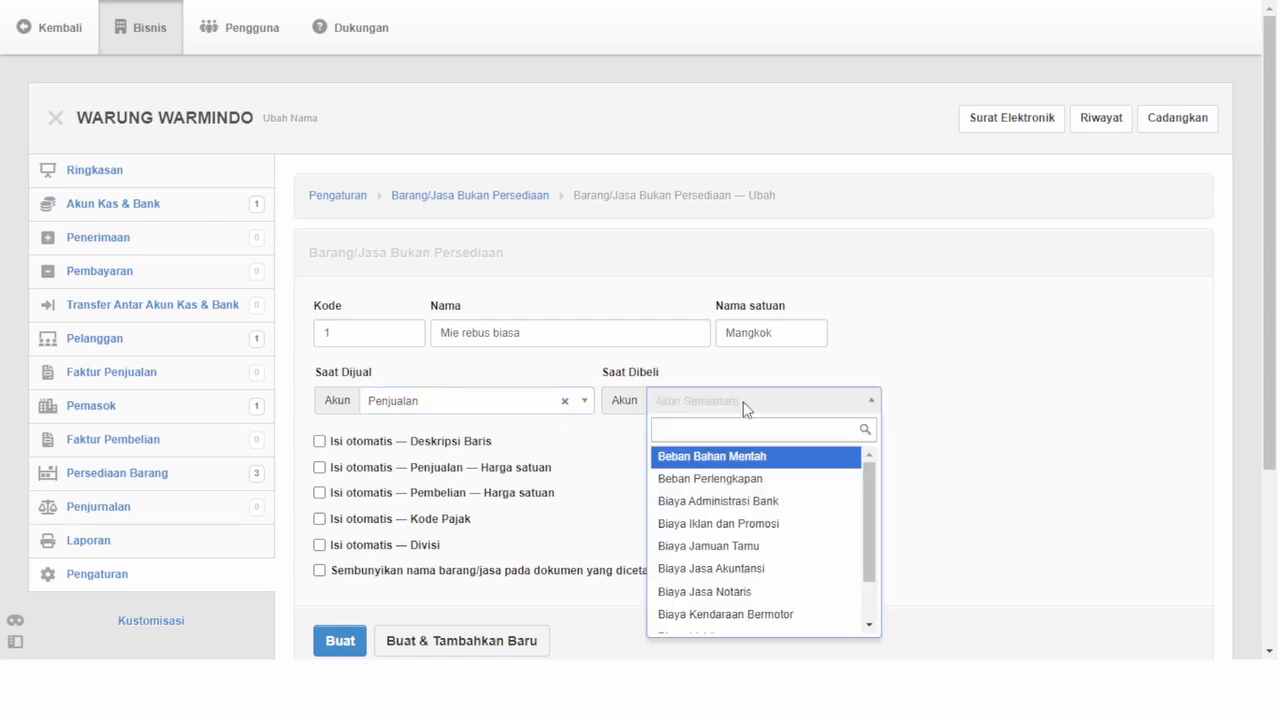
type("be")
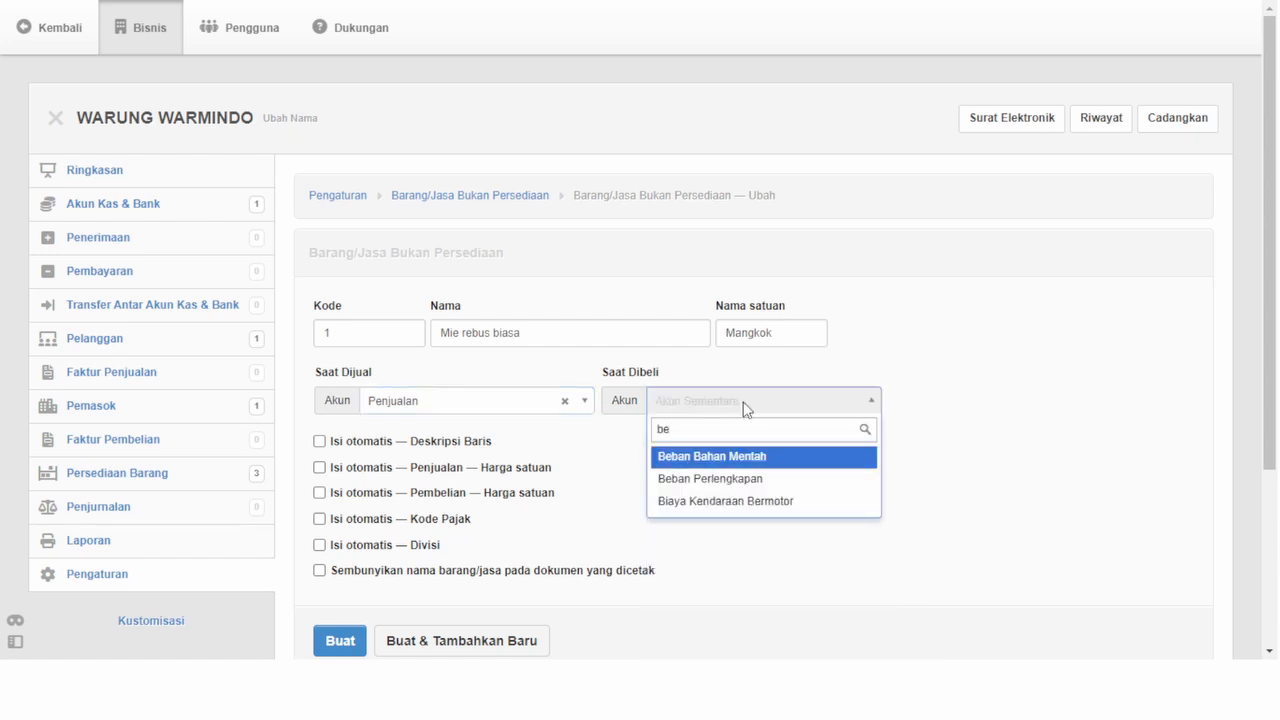
left_click(731, 464)
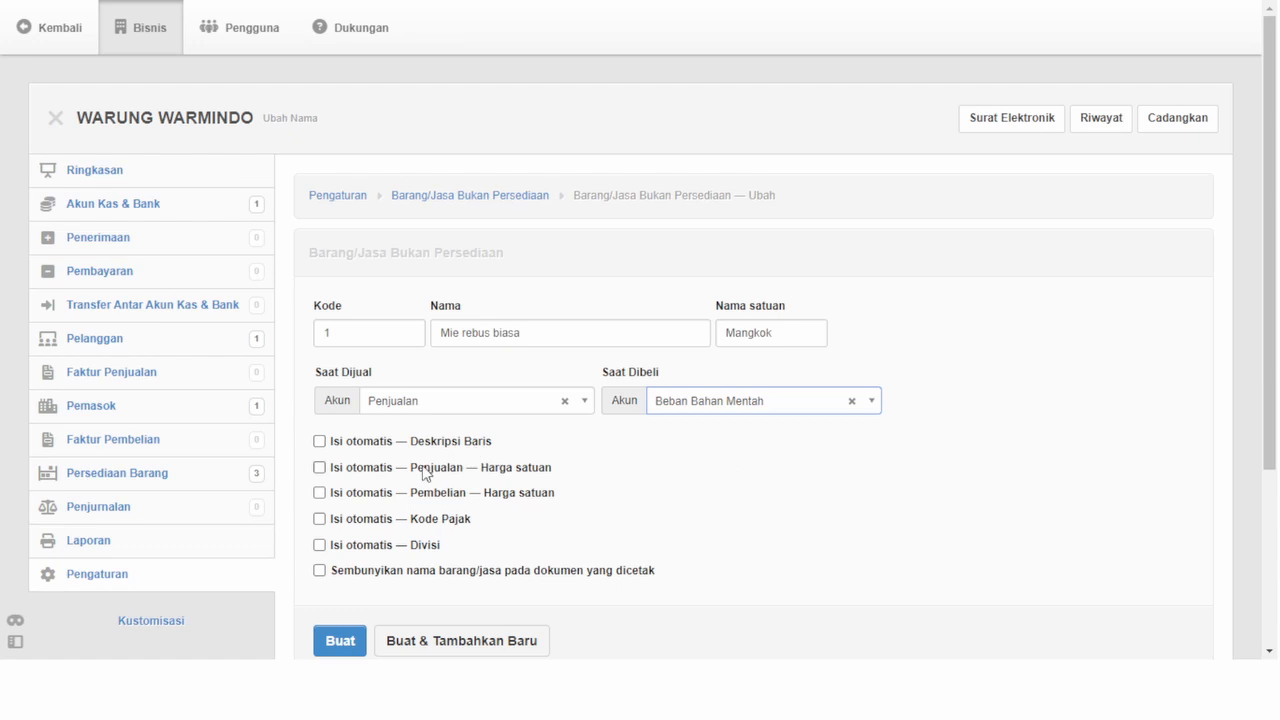
- Enable the automatic sales unit price at 7000 for Mie rebus biasa, create the item and start another new one
left_click(319, 467)
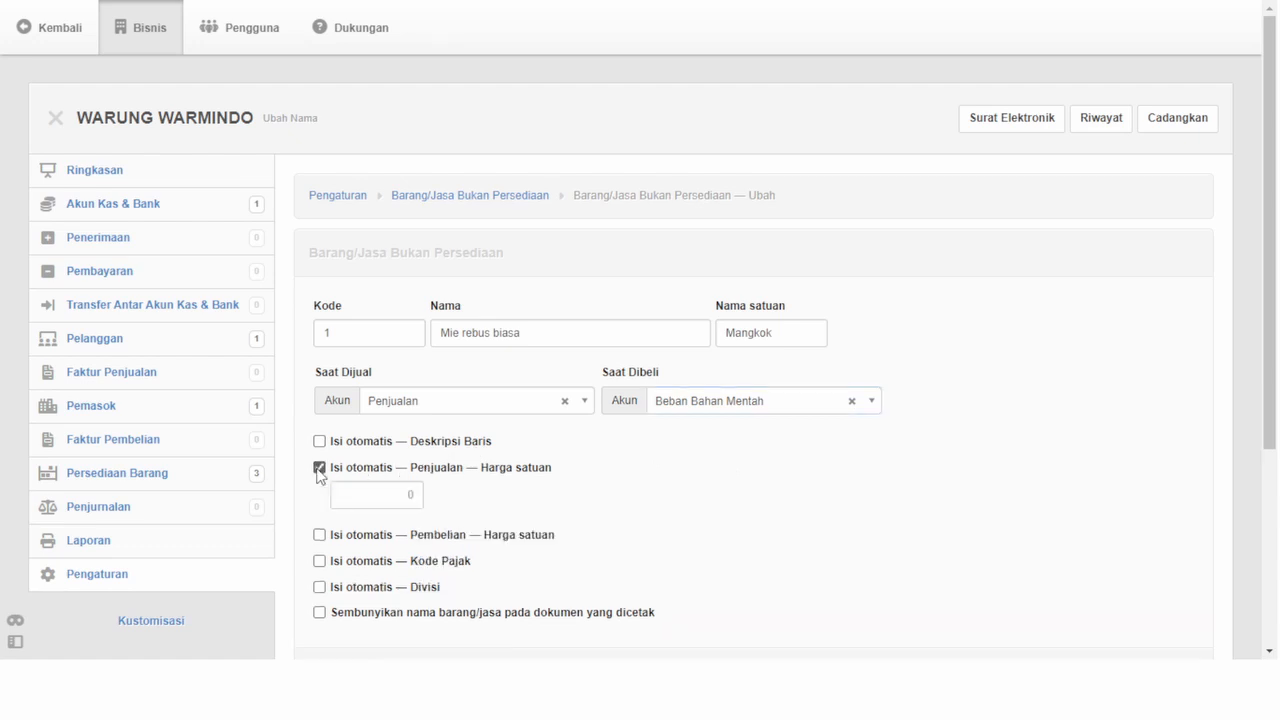
left_click(390, 496)
type("7000")
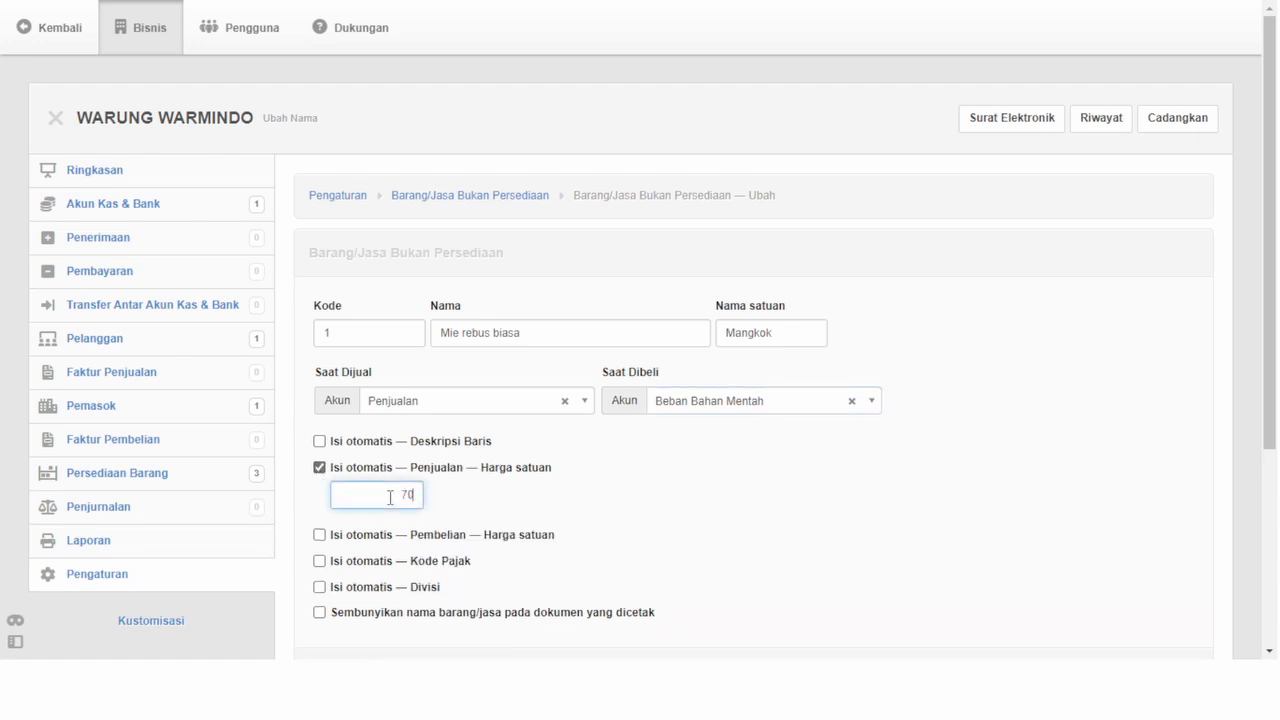
left_click(320, 540)
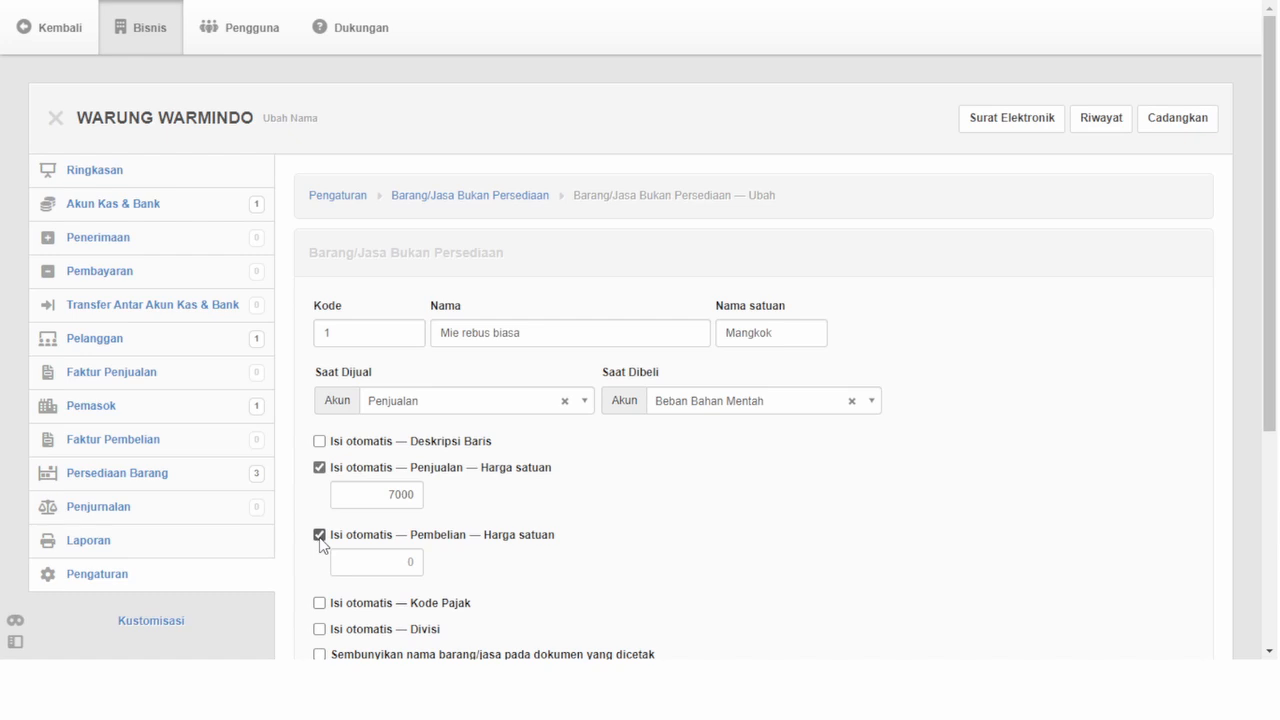
left_click(320, 535)
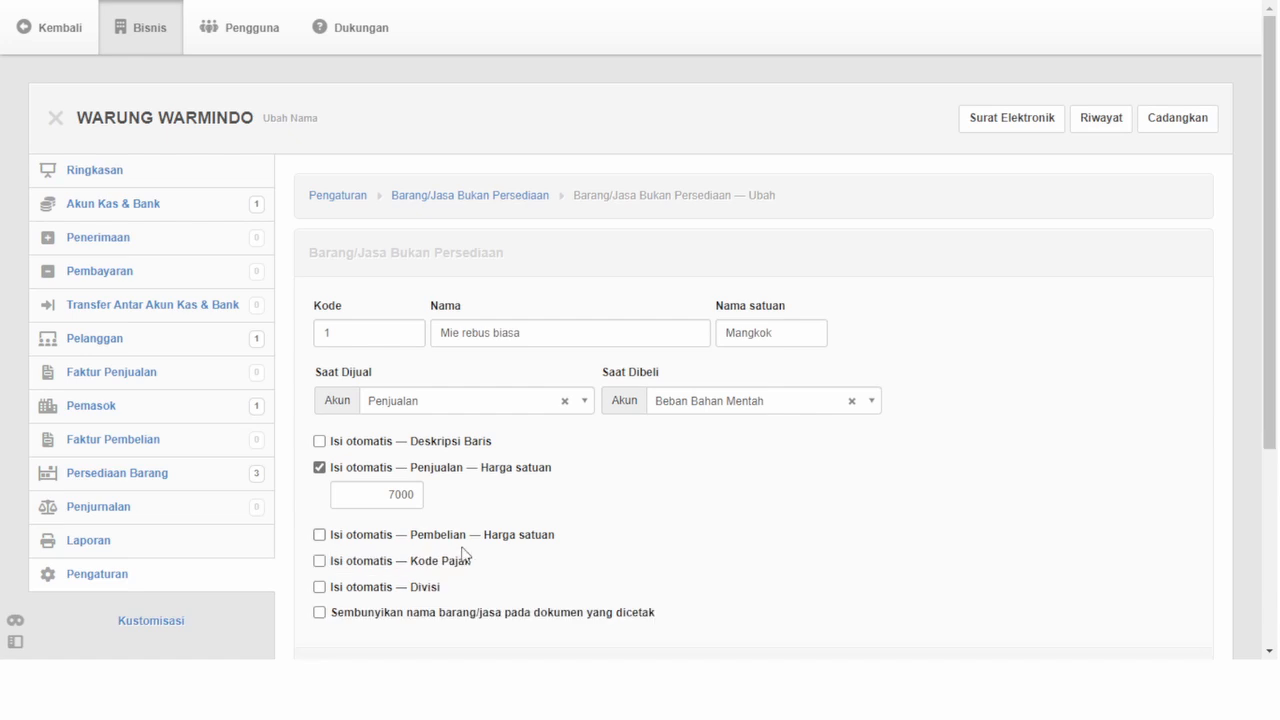
scroll(483, 563, "down", 3)
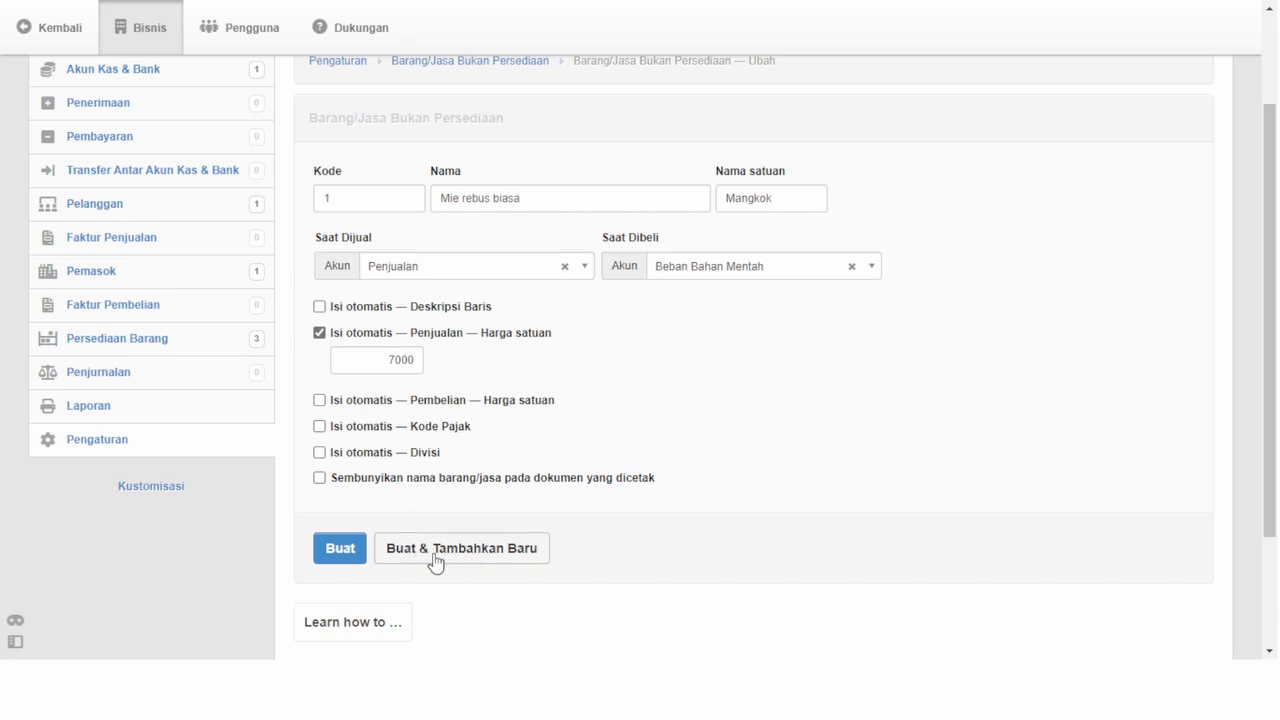
left_click(484, 549)
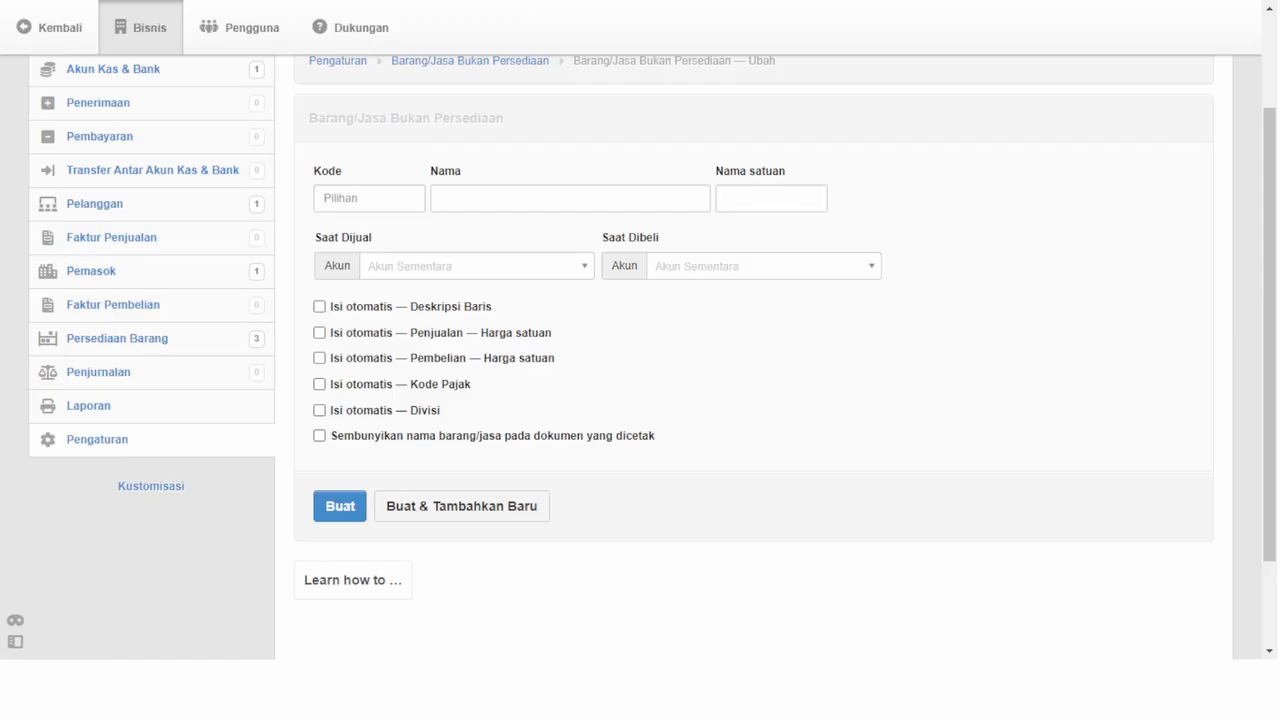
- Fill in the new non-inventory item with code 2, the name Mie rebus telur and the unit Mangkok
left_click(369, 210)
type("1")
key("BackSpace")
type("2")
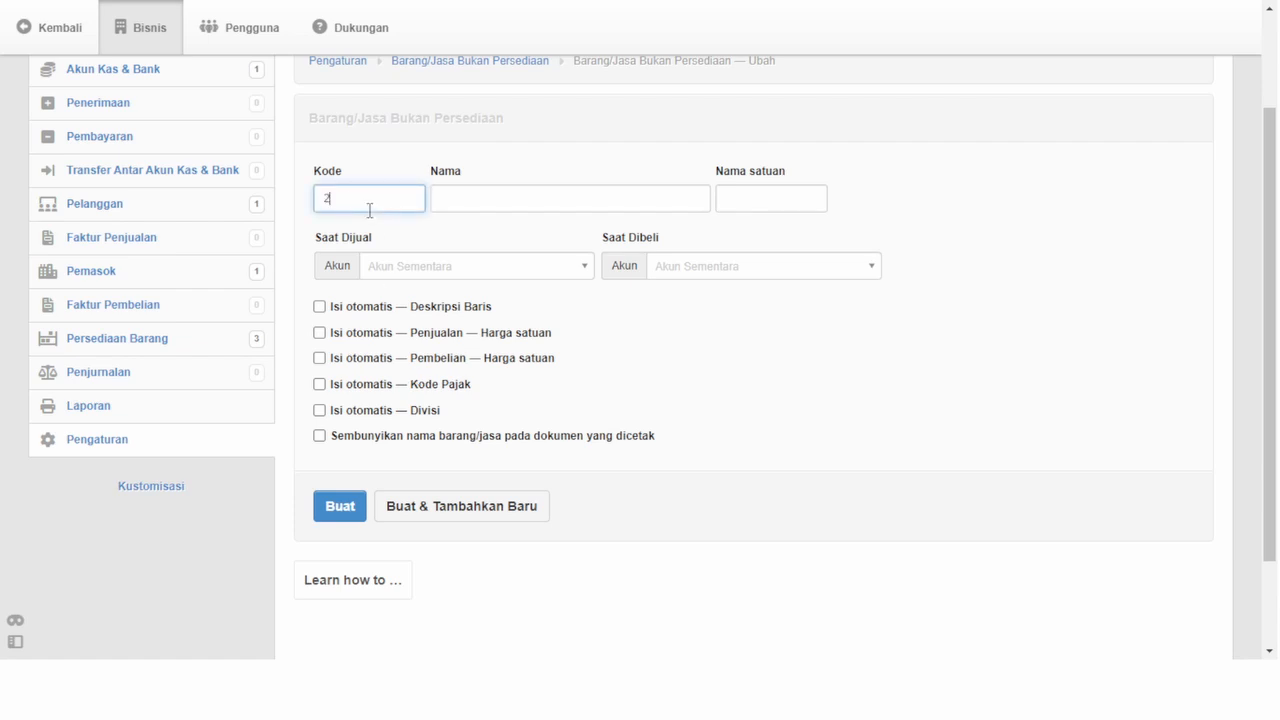
key("Tab")
type("Mie ")
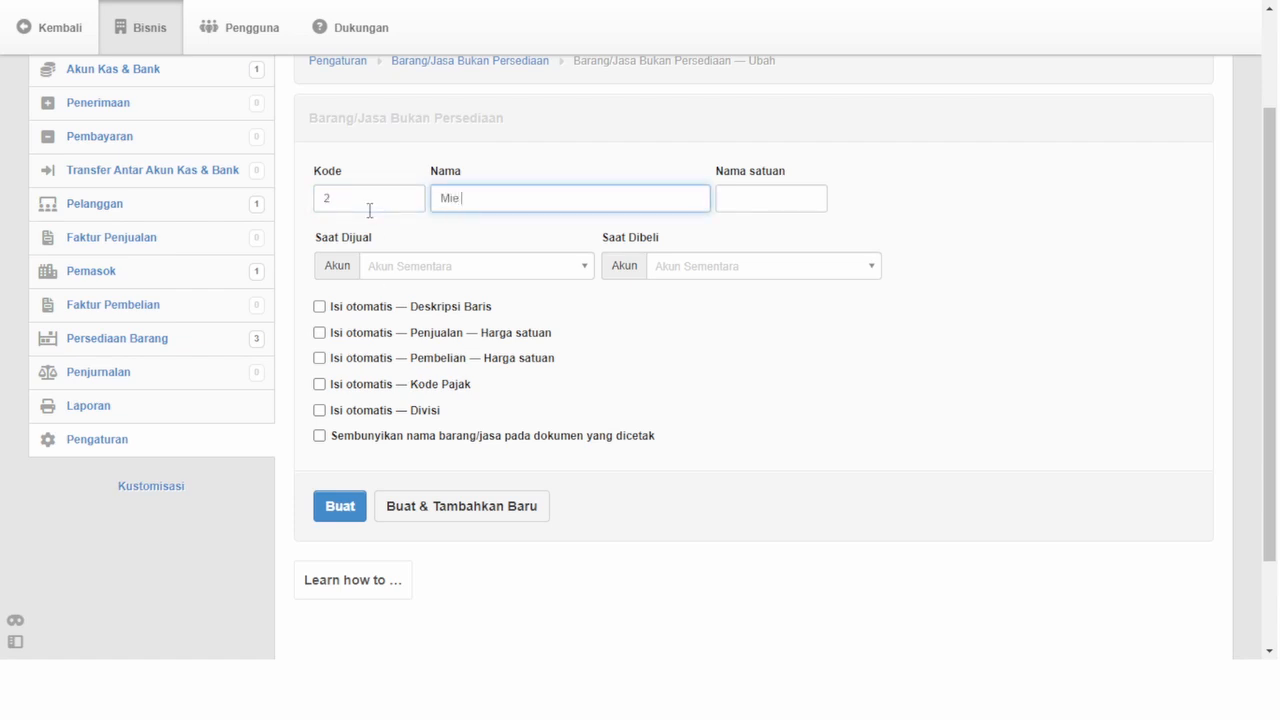
type("rebus telur")
key("Tab")
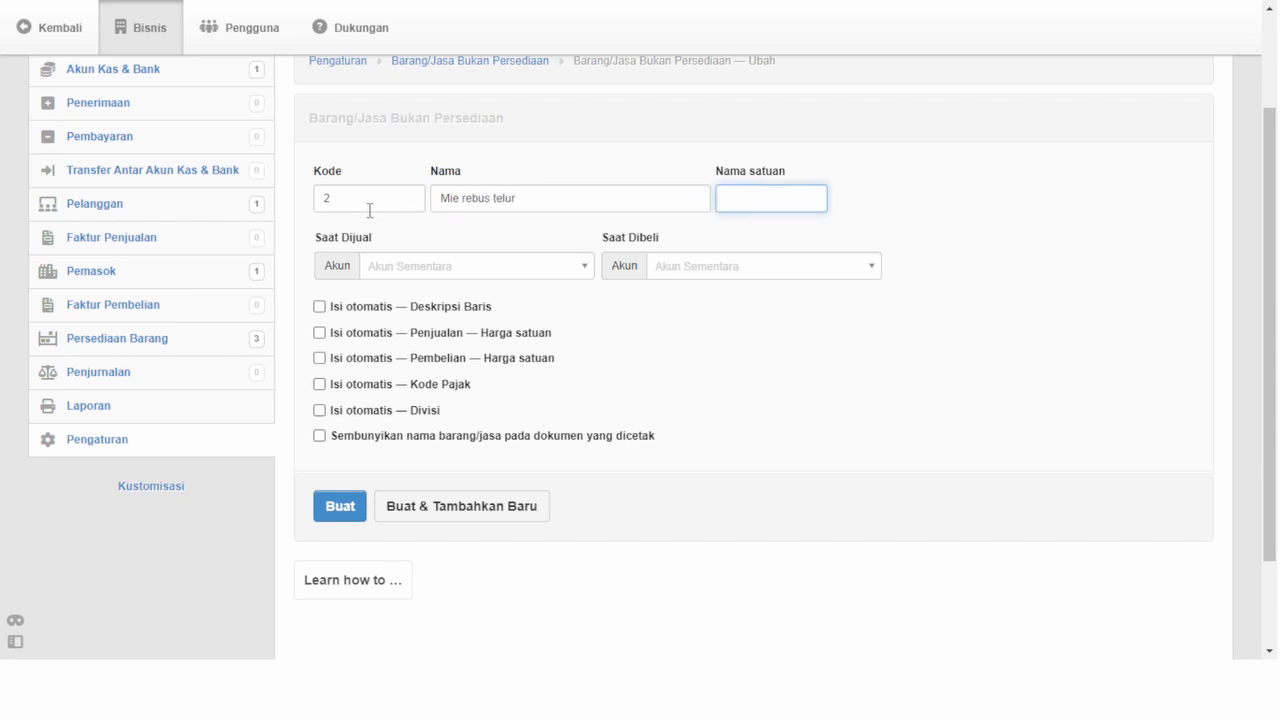
type("Mangkok")
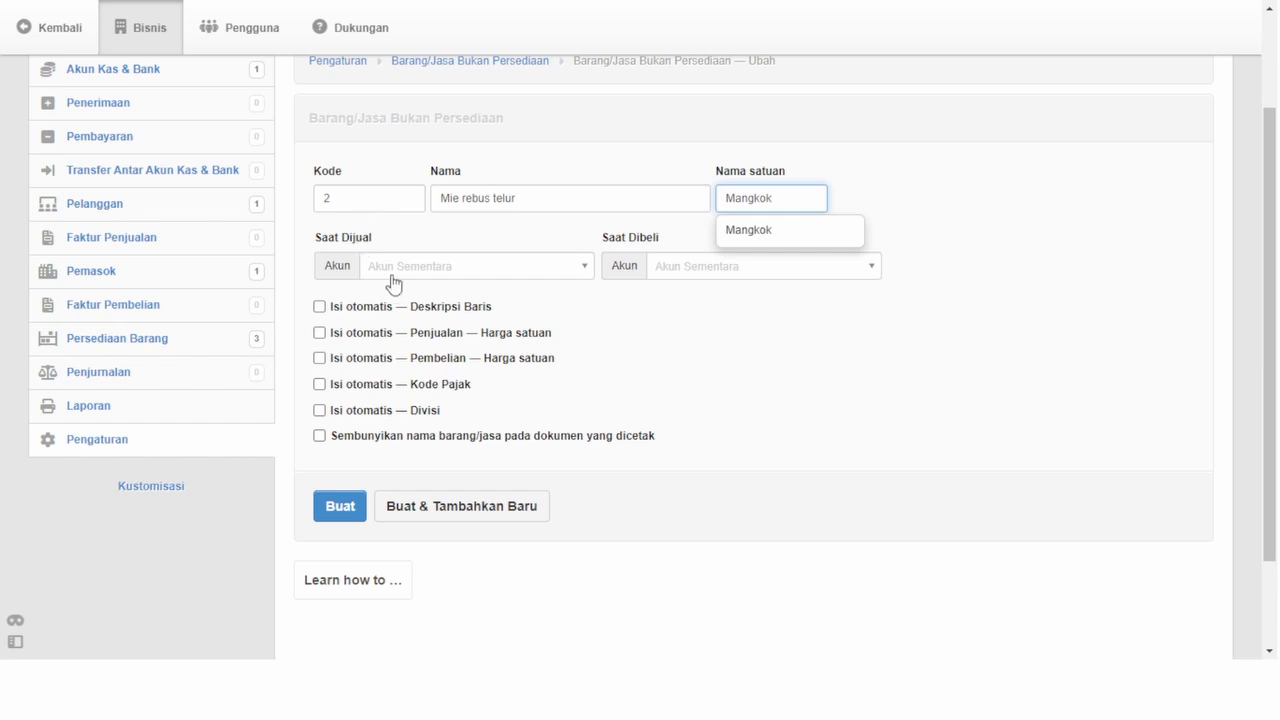
- Assign Penjualan as the sales account and Beban Bahan Mentah as the purchase account of Mie rebus telur
left_click(399, 278)
type("penj")
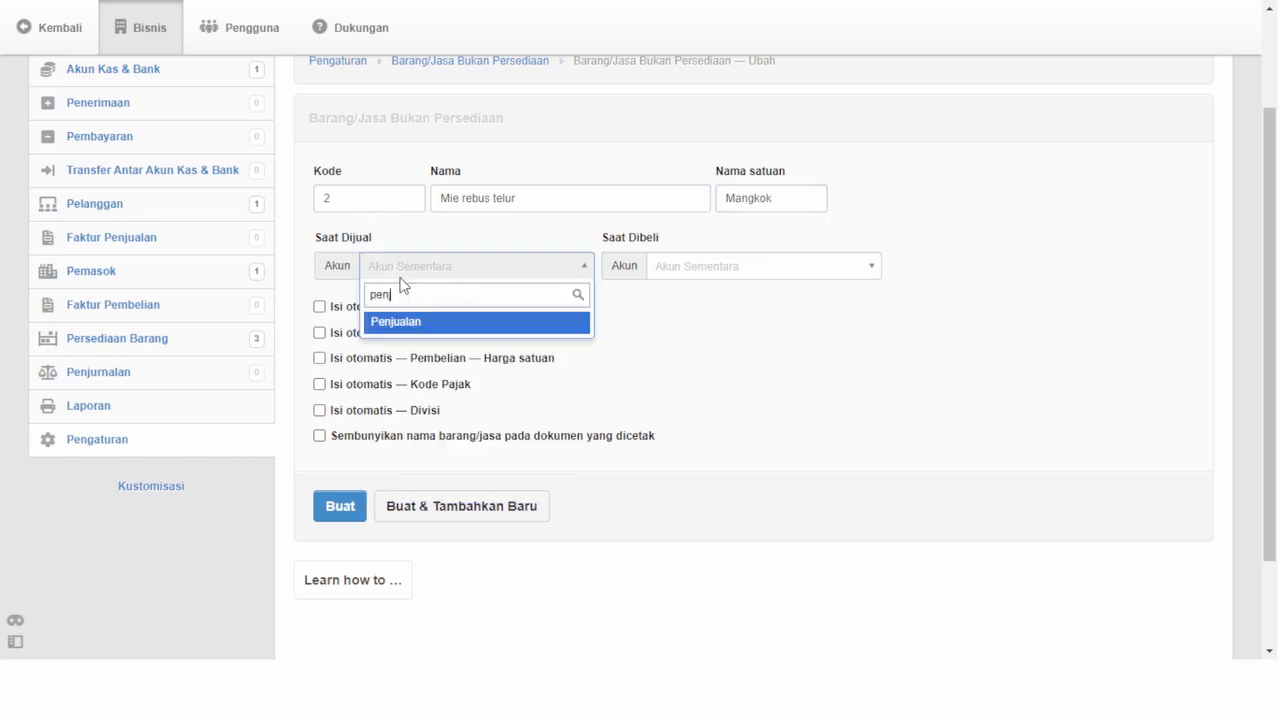
left_click(430, 330)
left_click(694, 277)
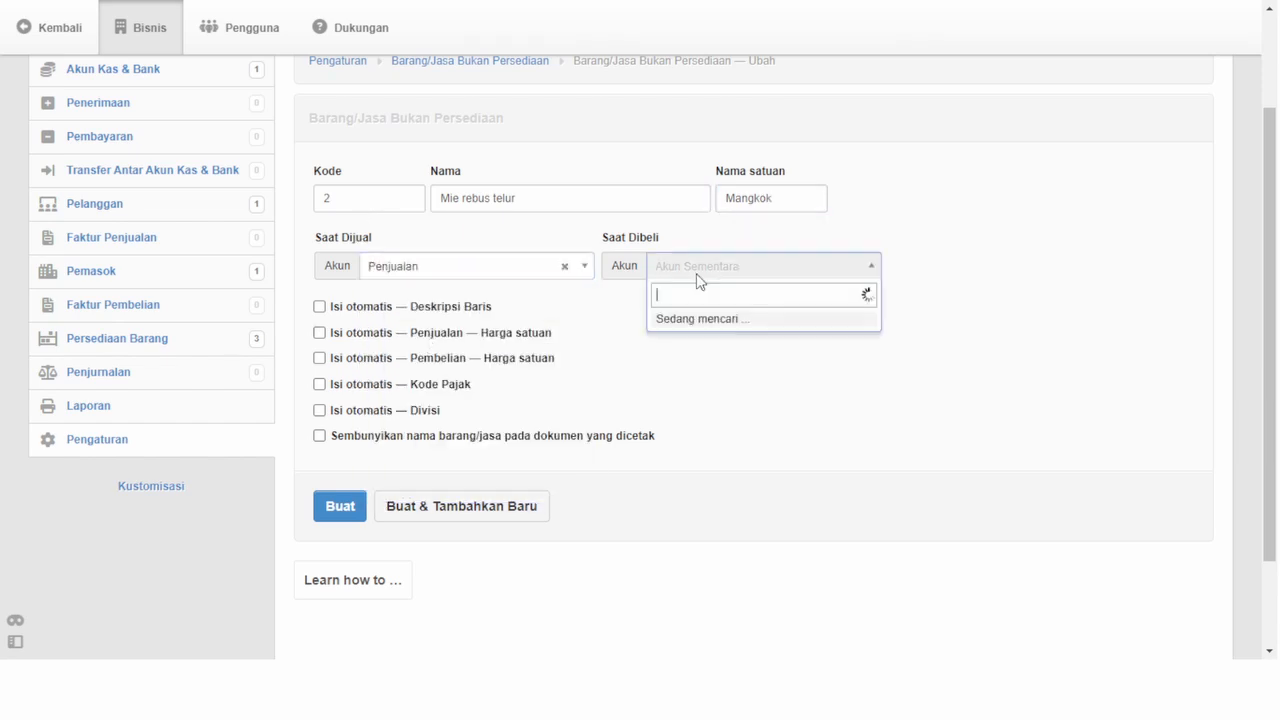
type("beb")
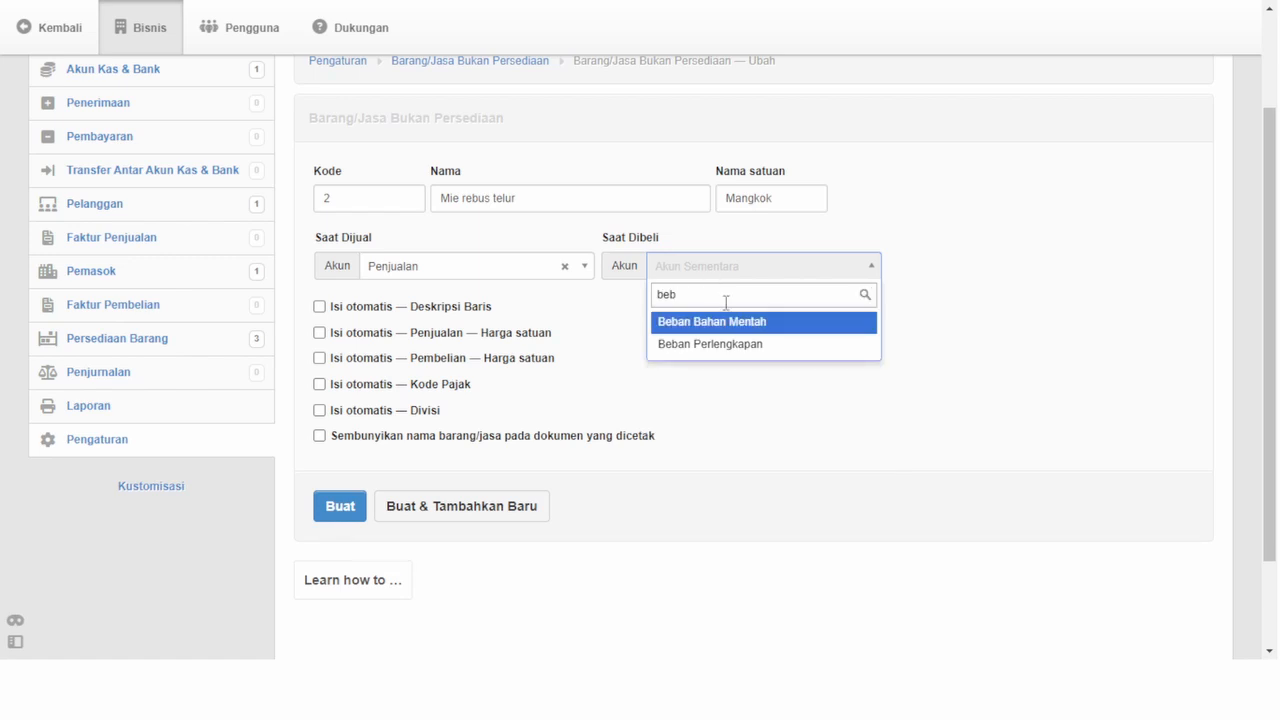
left_click(724, 331)
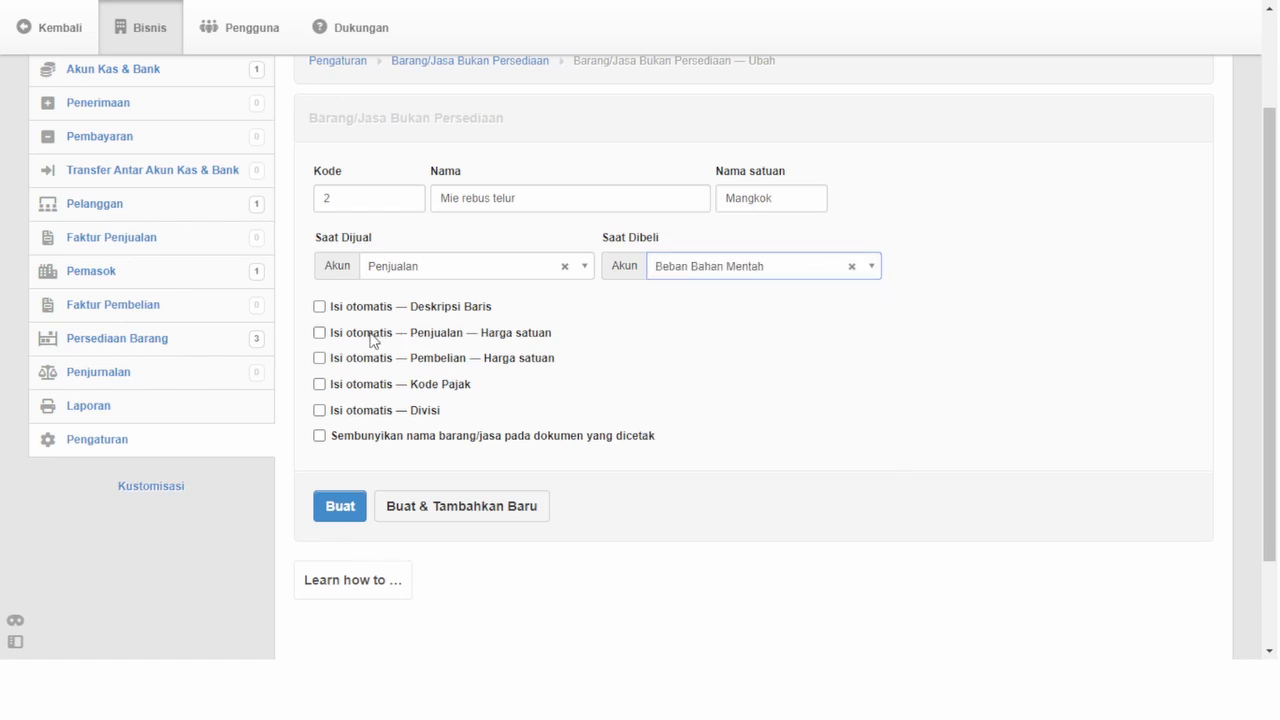
- Enable the automatic sales unit price at 10000 for Mie rebus telur, create the item and start another new one
left_click(320, 333)
left_click(407, 362)
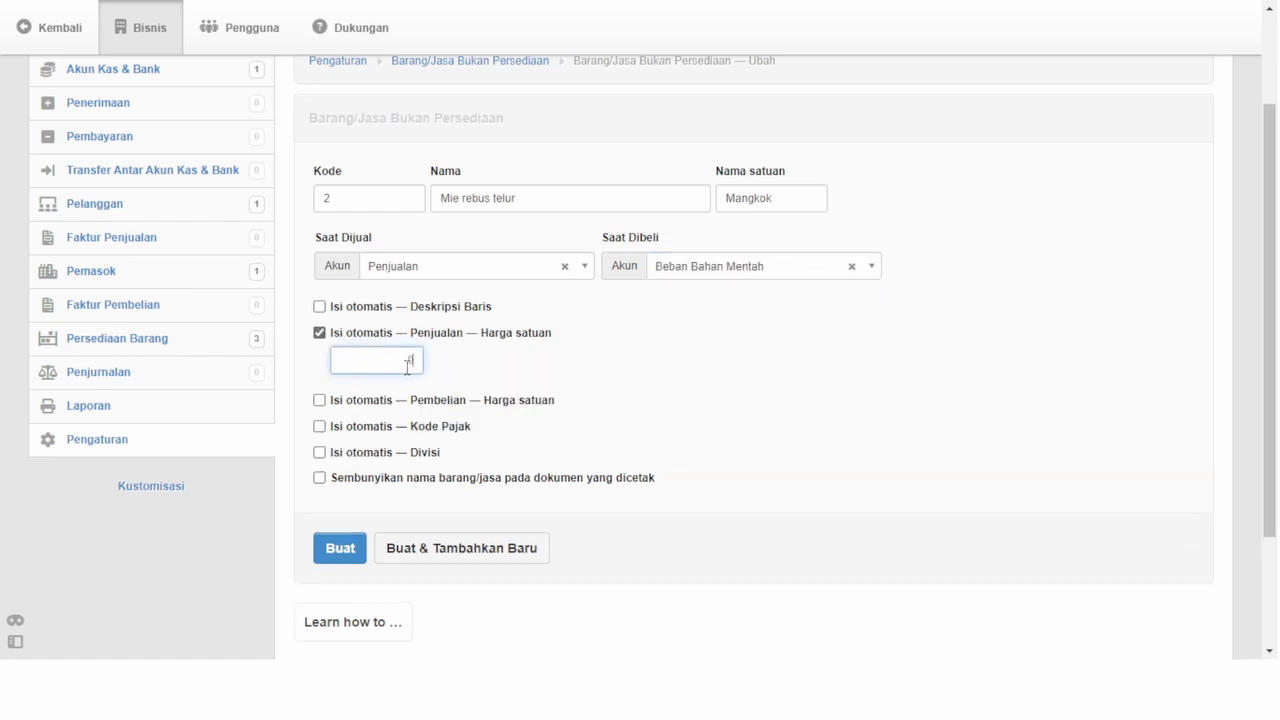
type("10000")
left_click(484, 565)
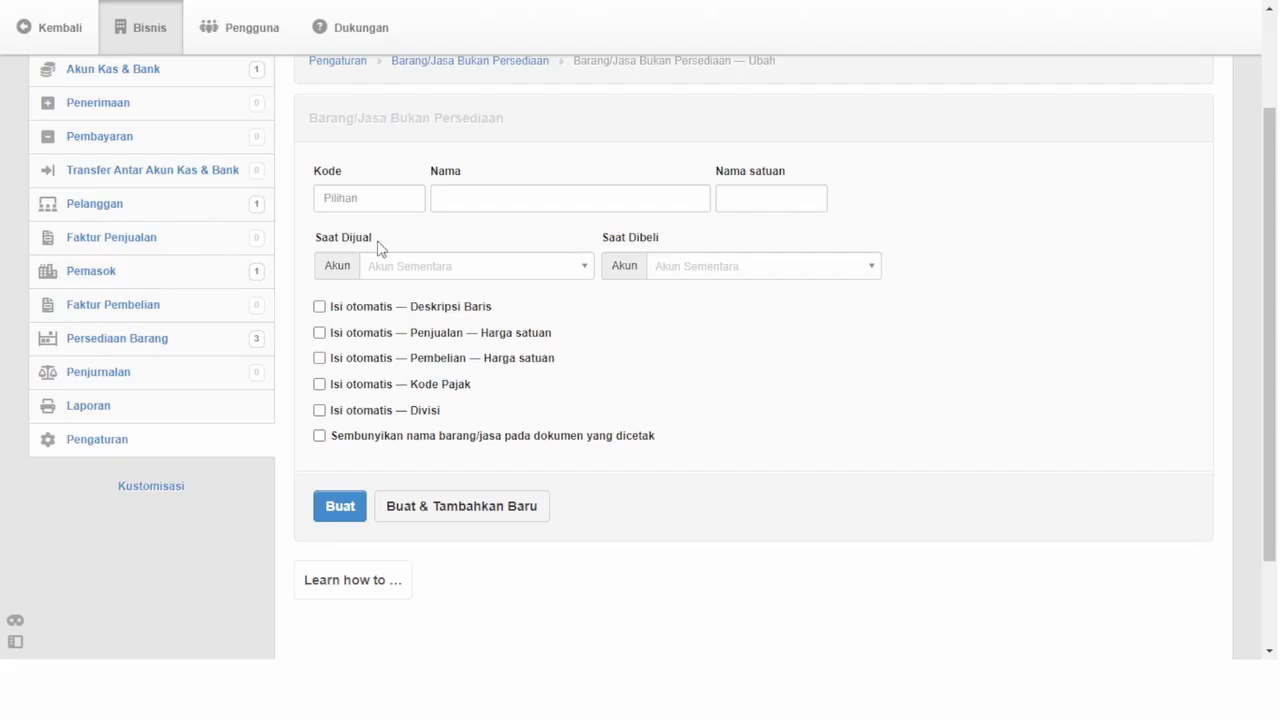
- Fill in the new non-inventory item with code 3, the name Mie rebus komplit and the unit Mangkok
left_click(363, 195)
type("3")
key("Tab")
type("Mi")
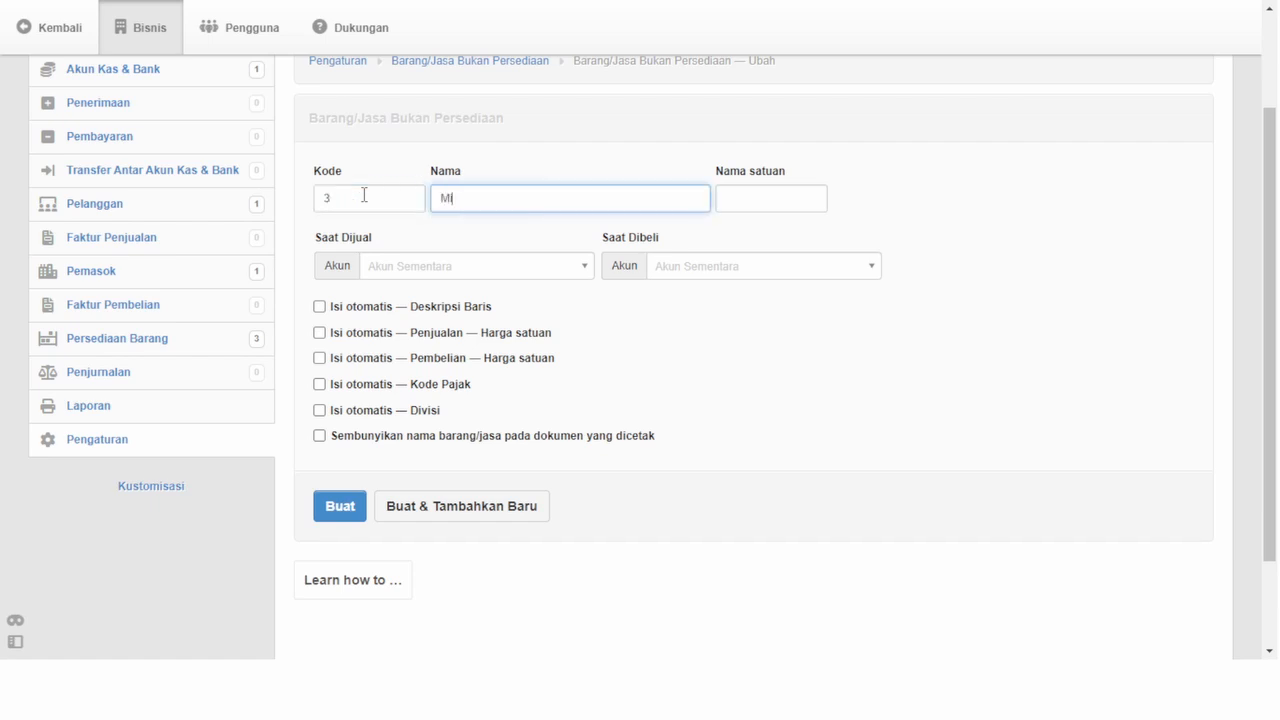
type("e rebus komplit")
key("Tab")
type("Mangkok")
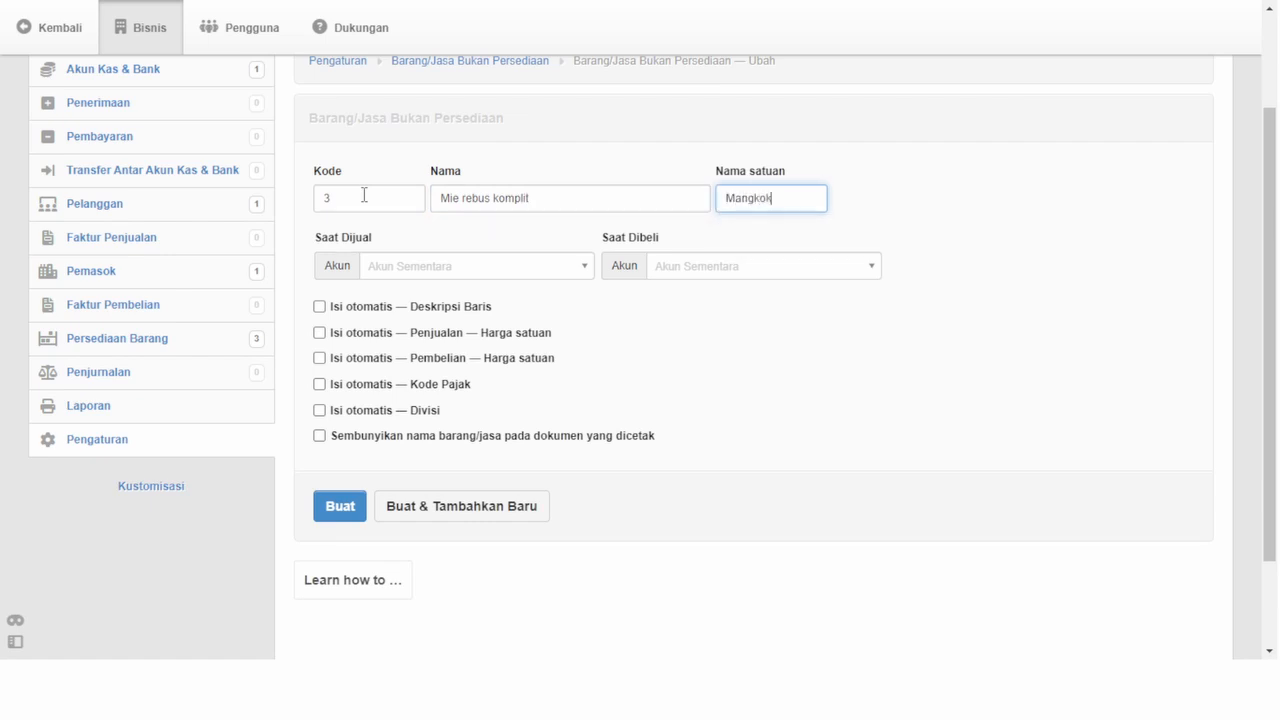
- Assign Penjualan as the sales account and Beban Bahan Mentah as the purchase account of Mie rebus komplit
left_click(385, 272)
type("penj")
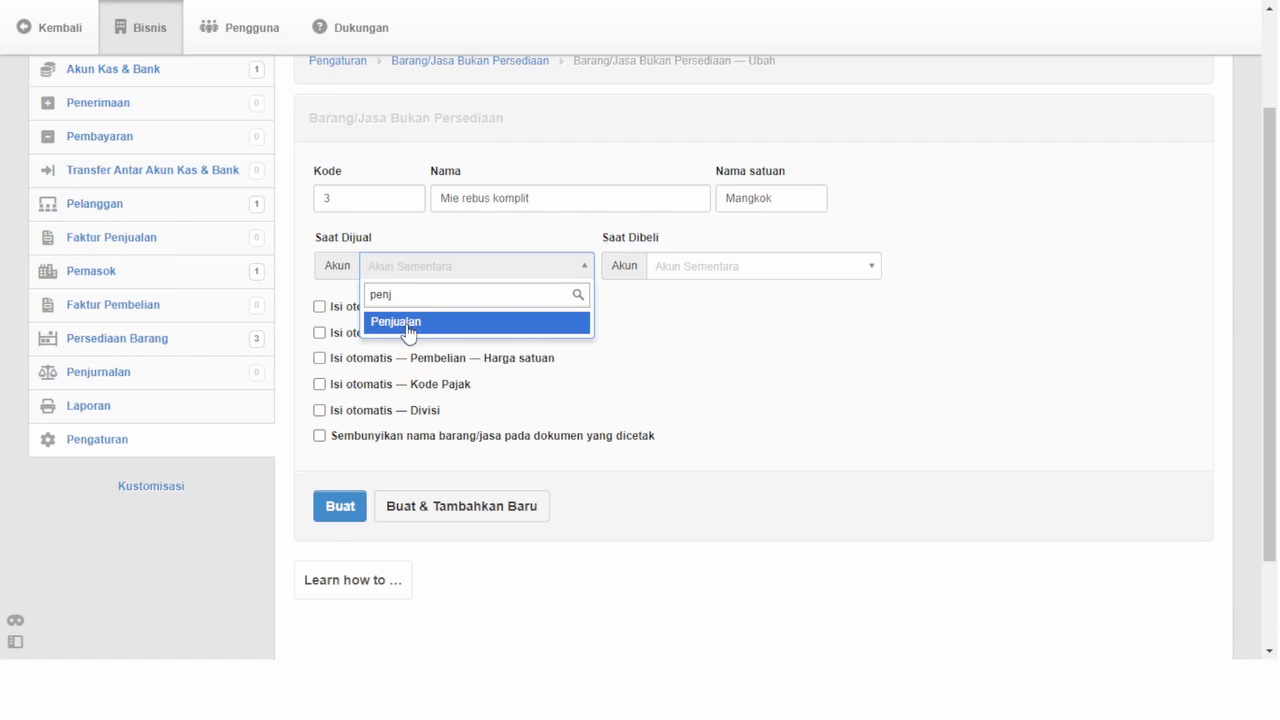
left_click(407, 322)
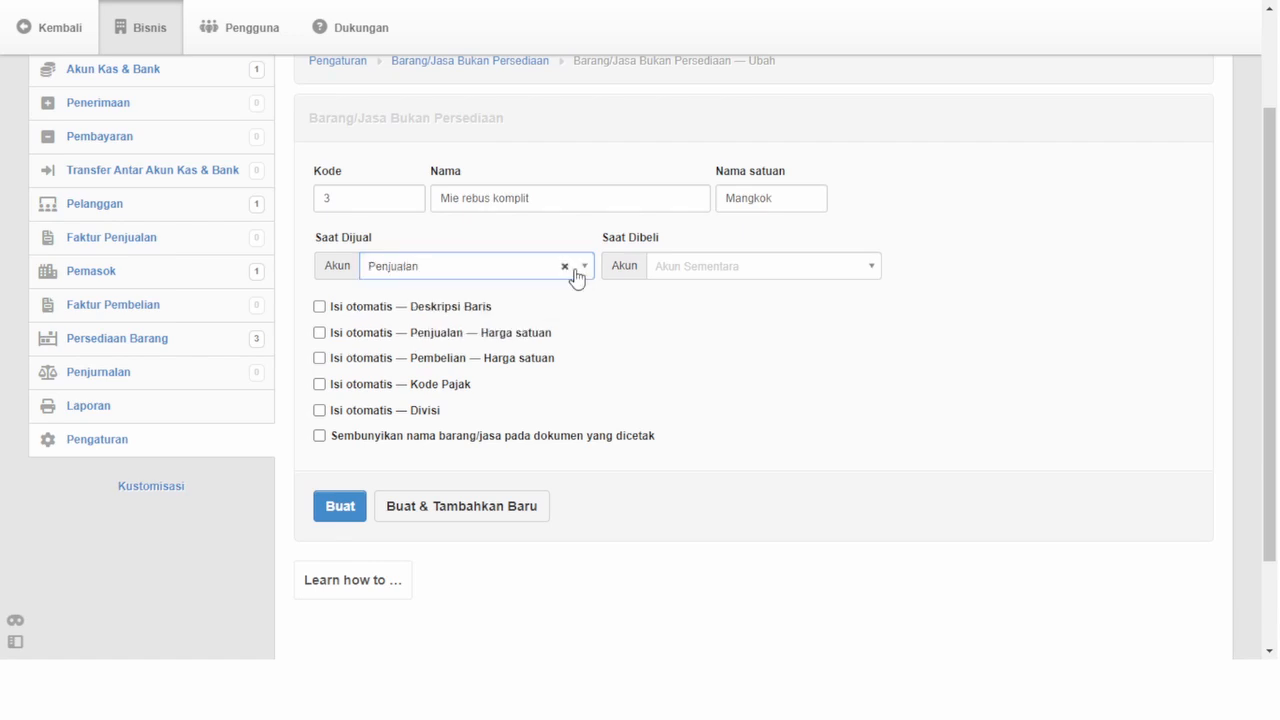
left_click(686, 272)
type("beb")
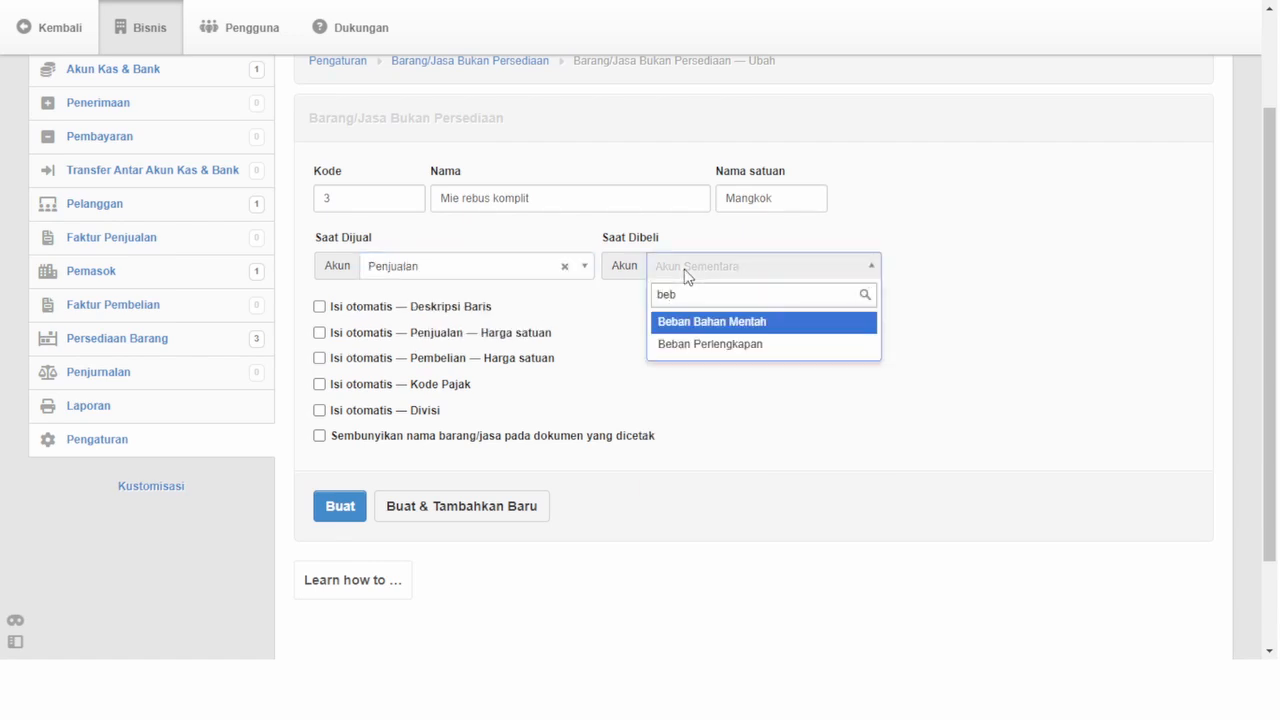
left_click(749, 323)
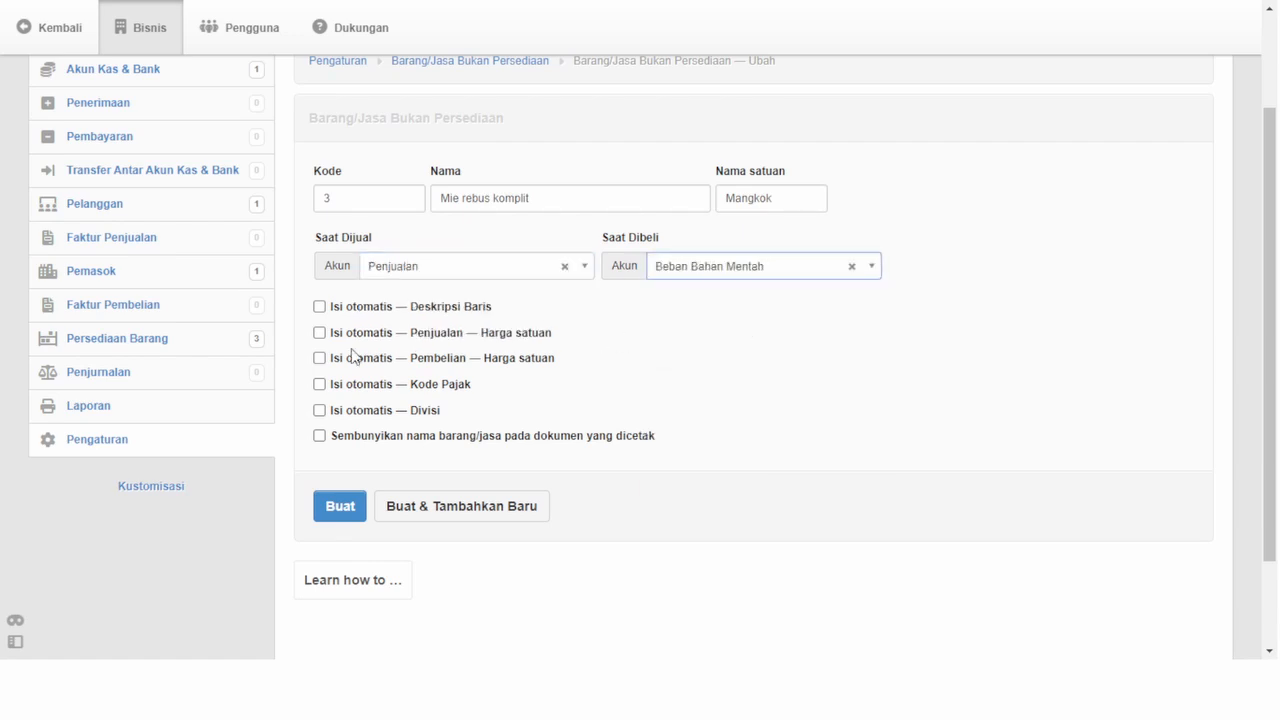
- Enable the automatic sales unit price at 15000 for Mie rebus komplit, create the item and start another new one
left_click(319, 333)
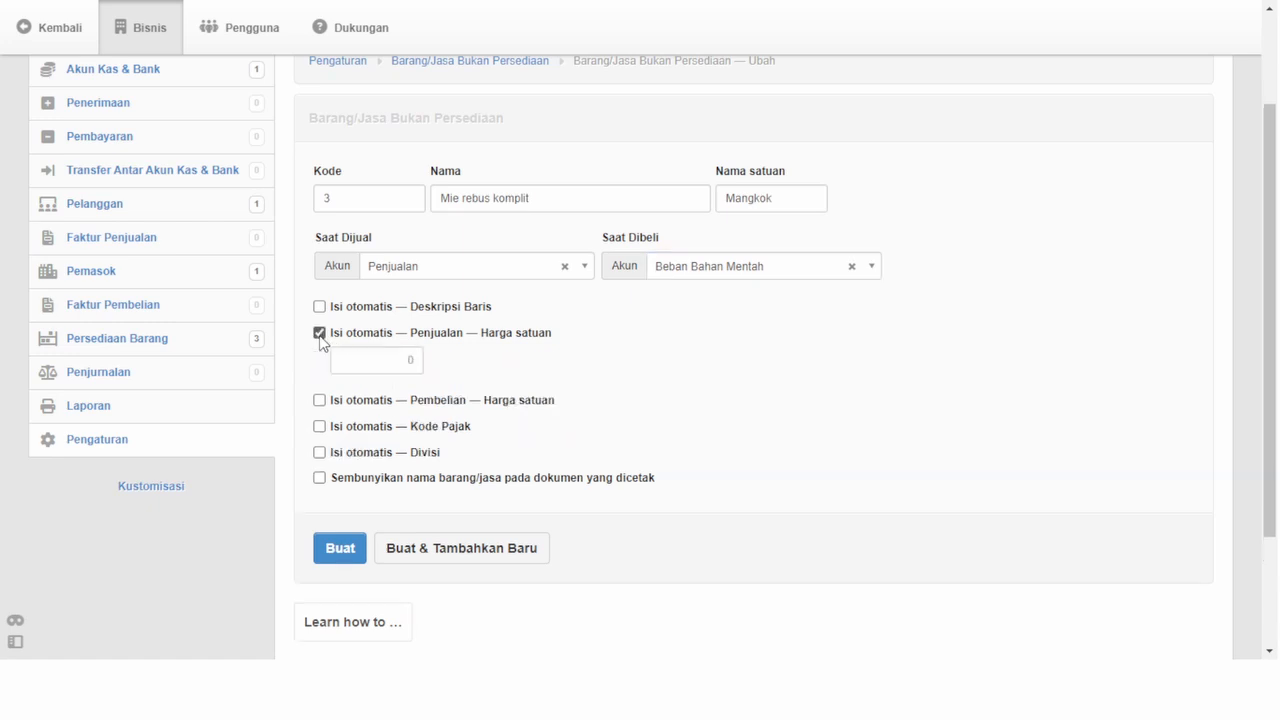
left_click(398, 361)
type("15000")
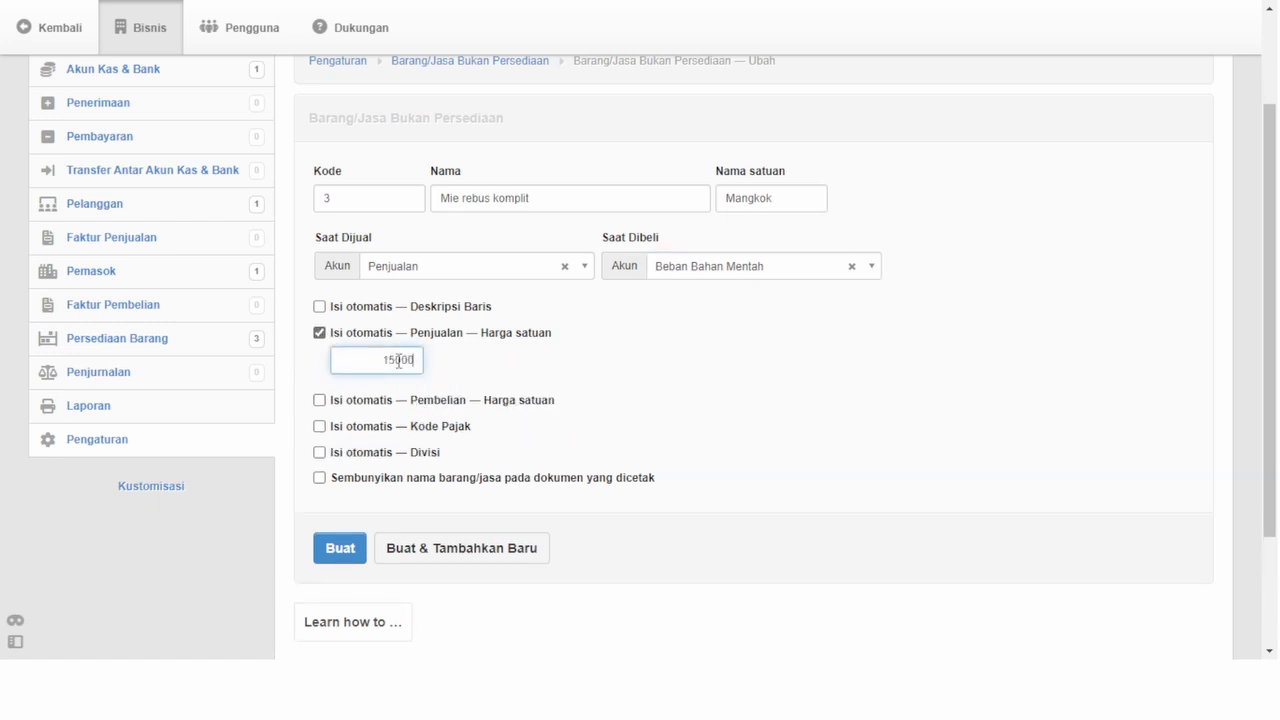
left_click(463, 559)
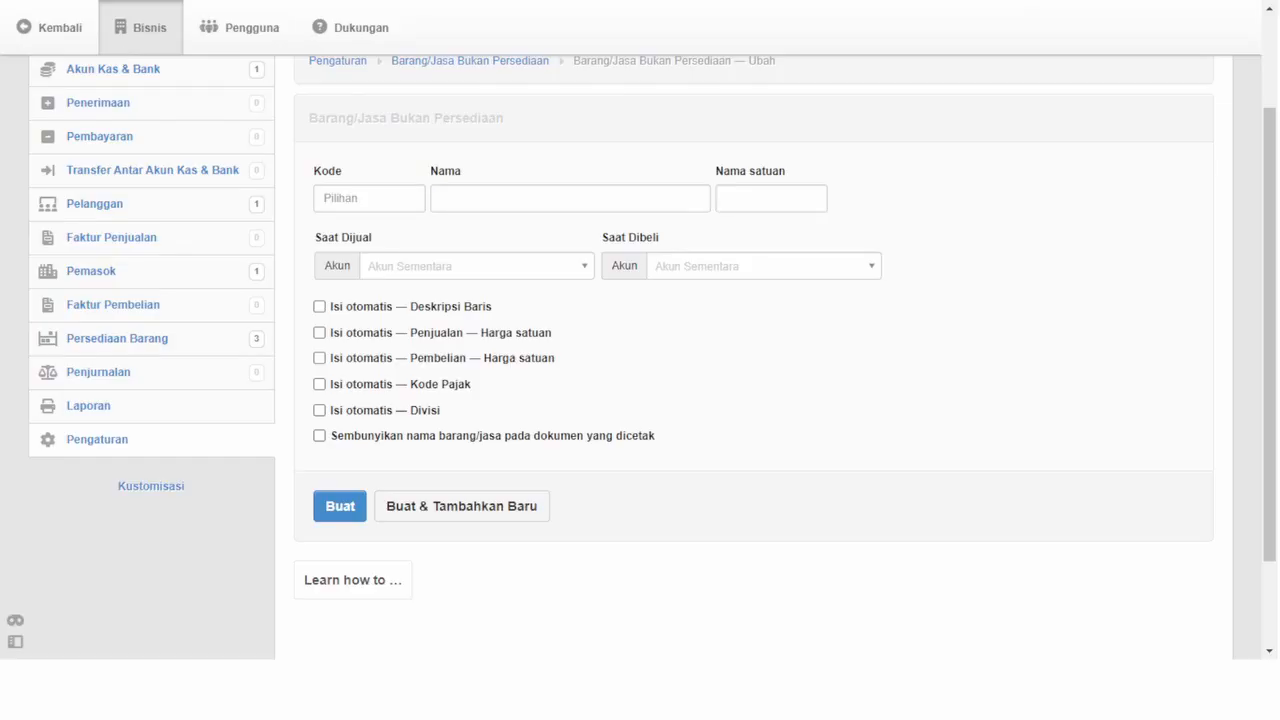
- Fill in the new non-inventory item with code 4, the name Teh manis/dingin and the unit Gelas
left_click(360, 198)
type("4")
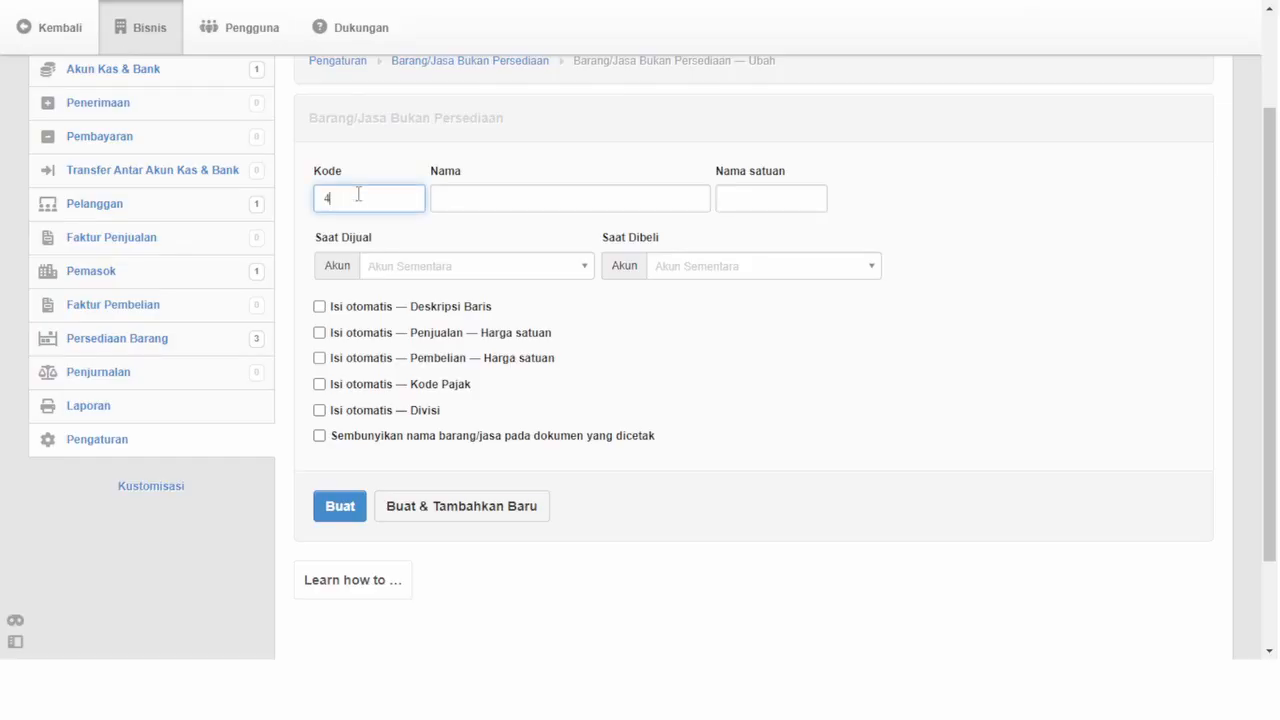
key("Tab")
type("Teh")
key("BackSpace")
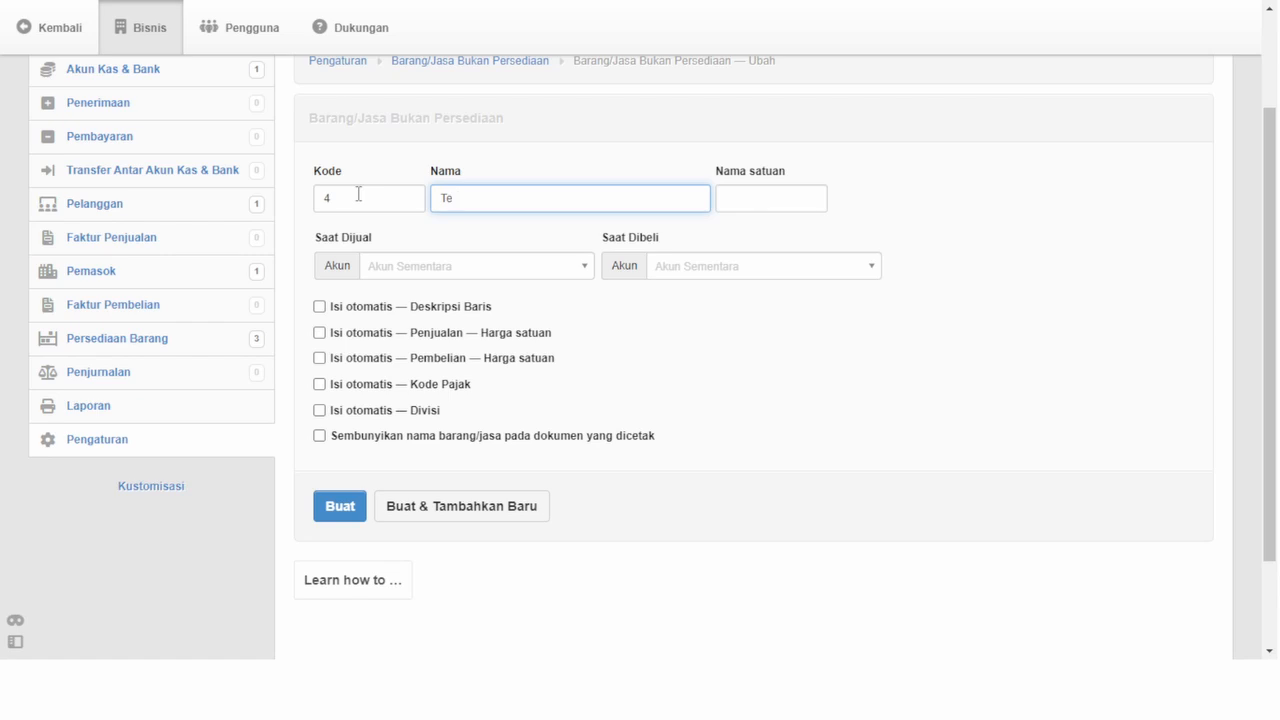
type("h manis/dingin")
key("Tab")
type("Gelas")
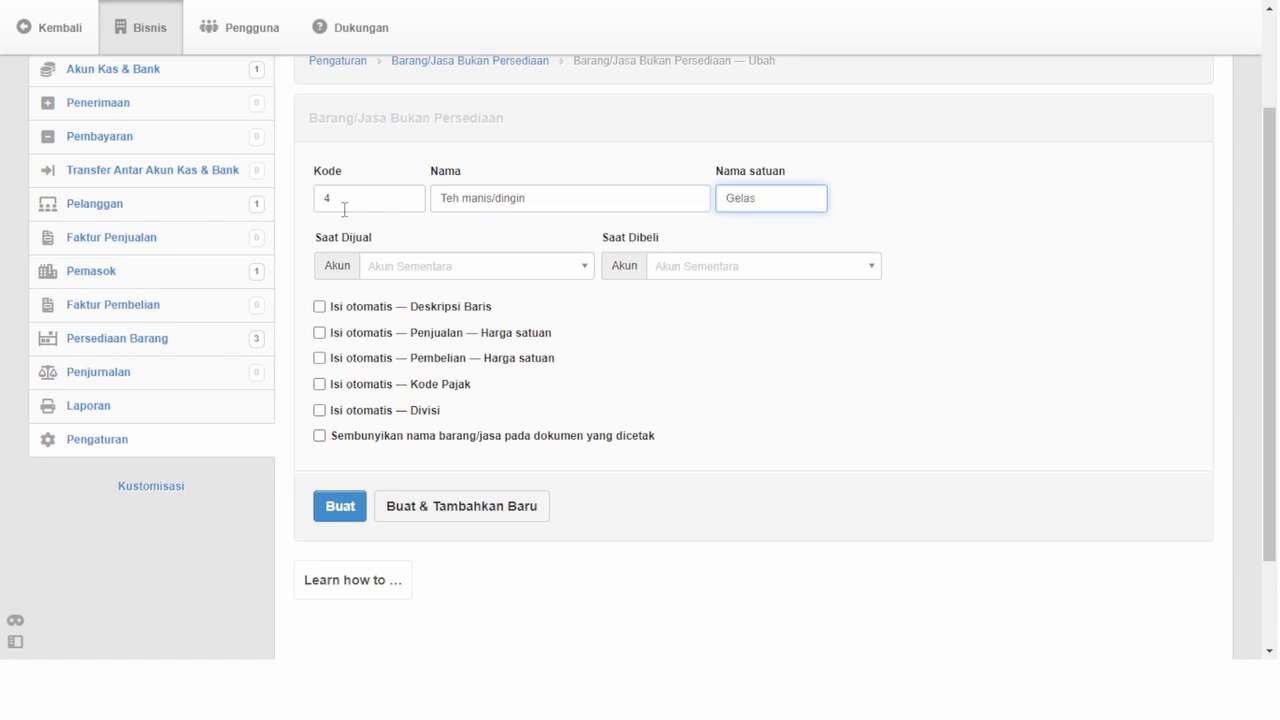
- Assign Penjualan as the sales account and Beban Bahan Mentah as the purchase account of Teh manis/dingin
left_click(377, 263)
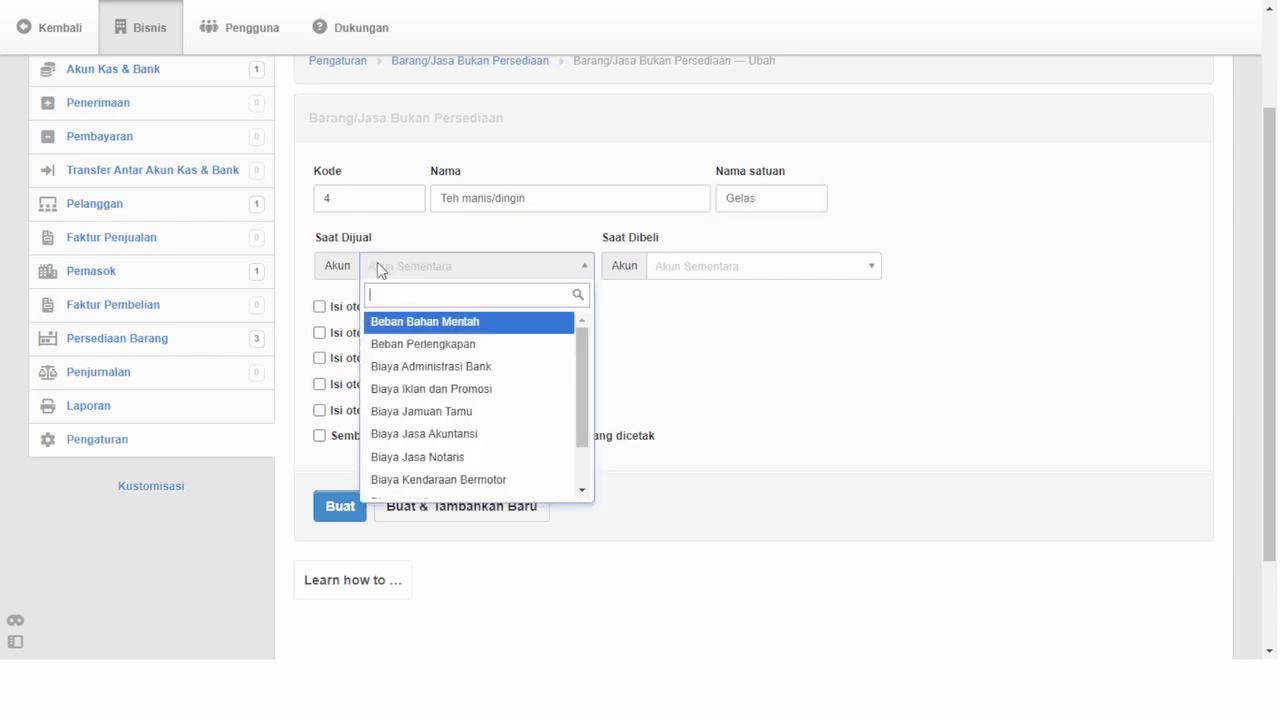
type("penj")
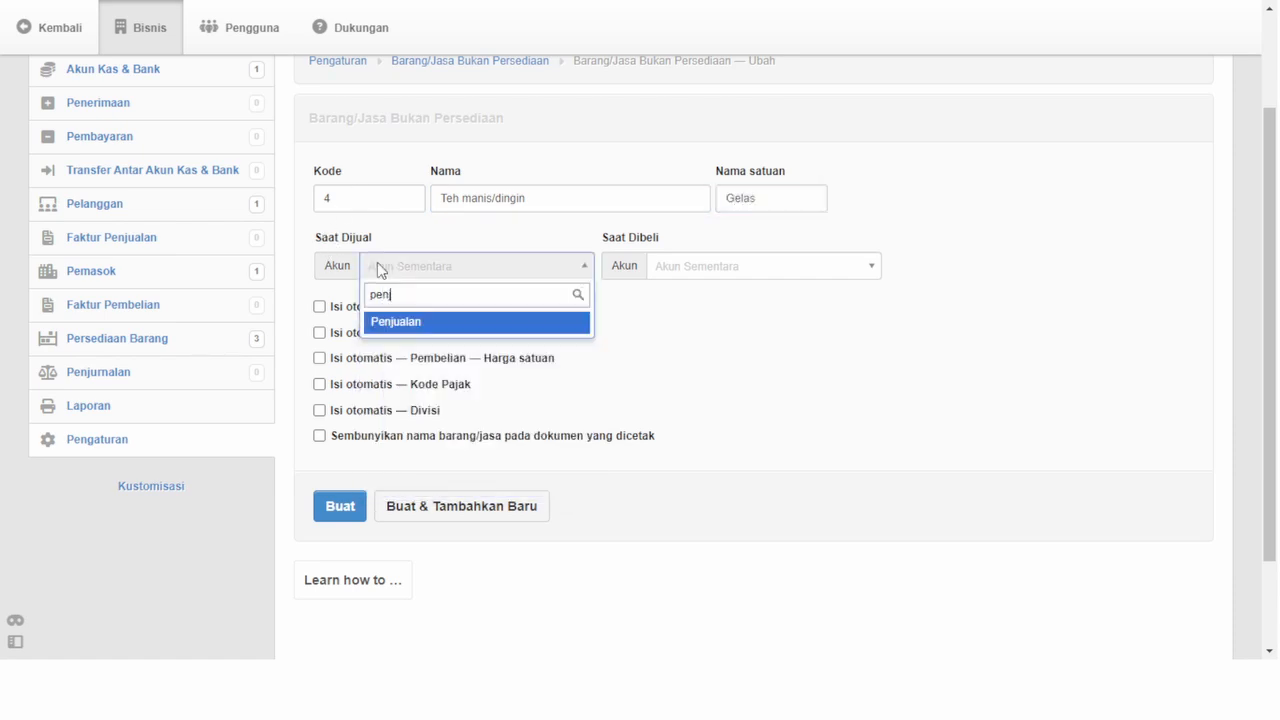
left_click(403, 324)
left_click(716, 266)
type("beb")
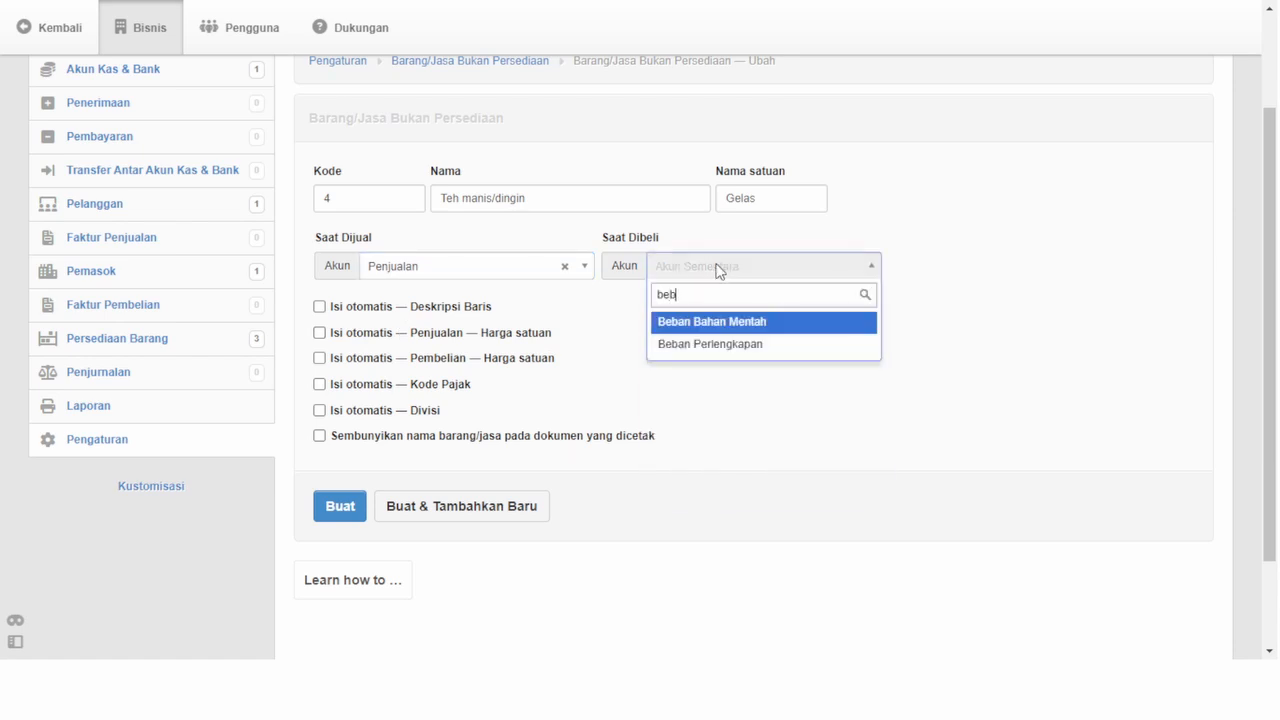
left_click(740, 322)
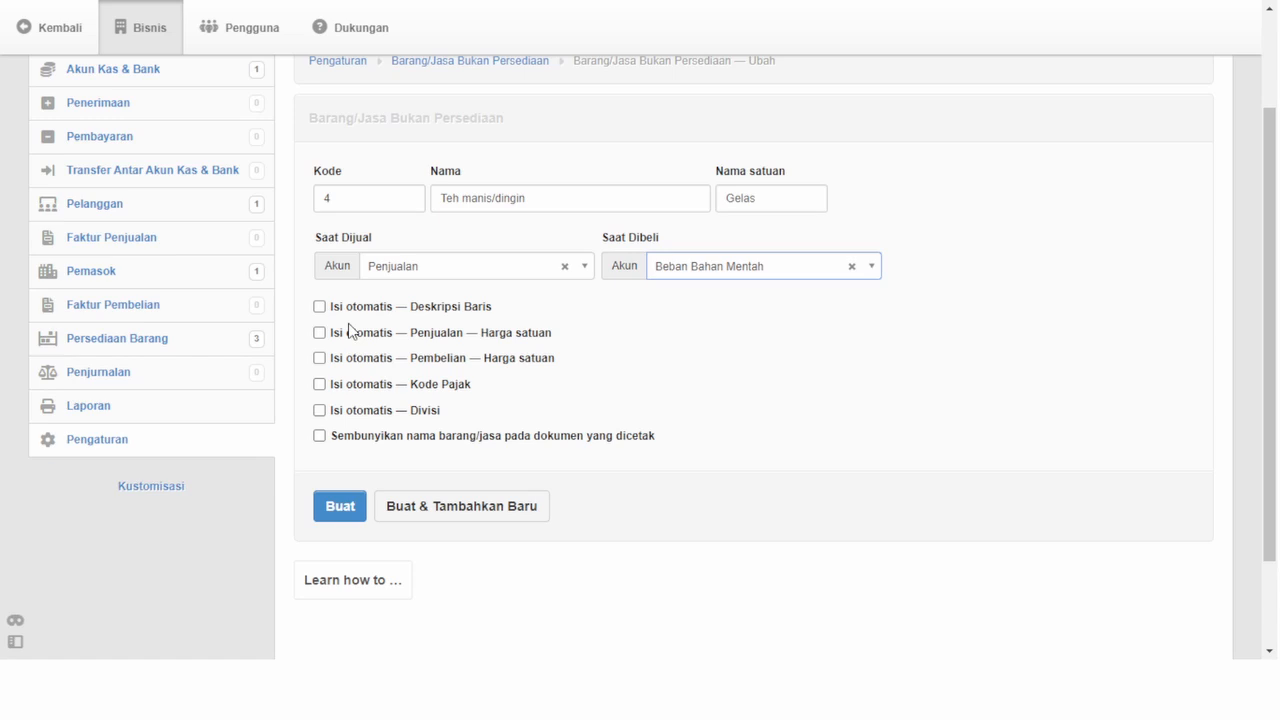
- Enable the automatic sales unit price at 5000 for Teh manis/dingin, create the item and start another new one
left_click(320, 333)
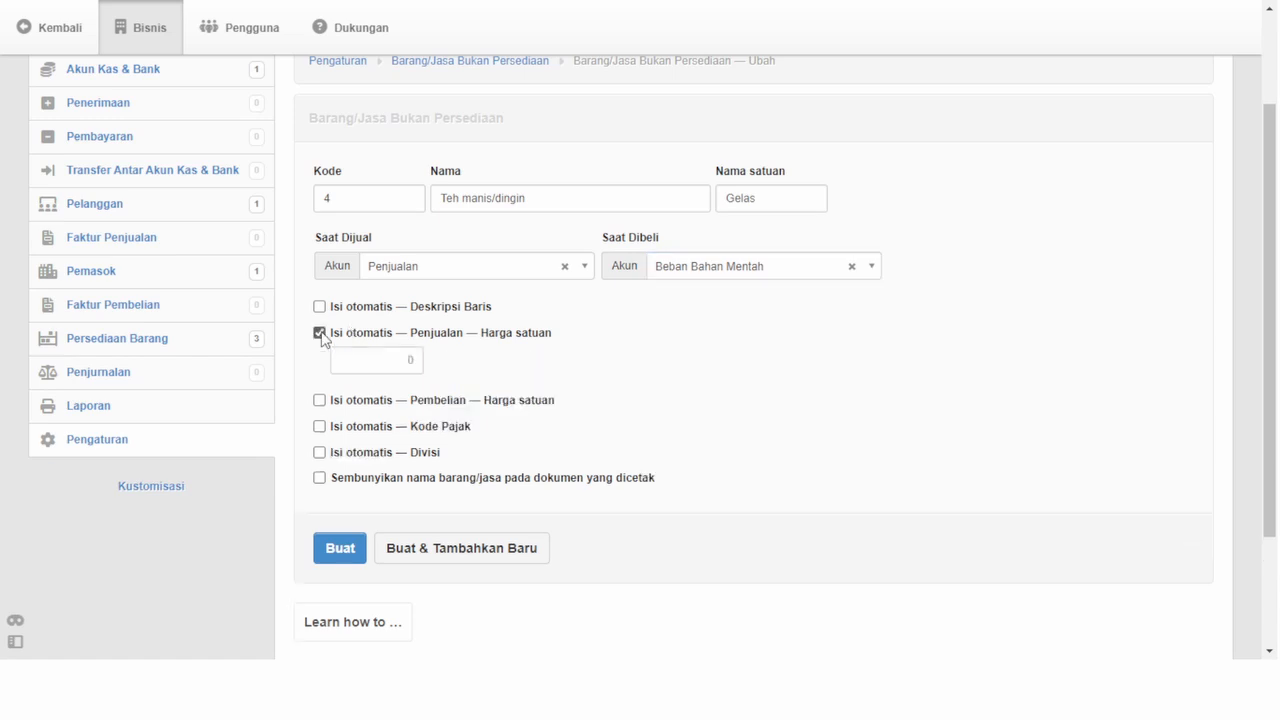
left_click(395, 367)
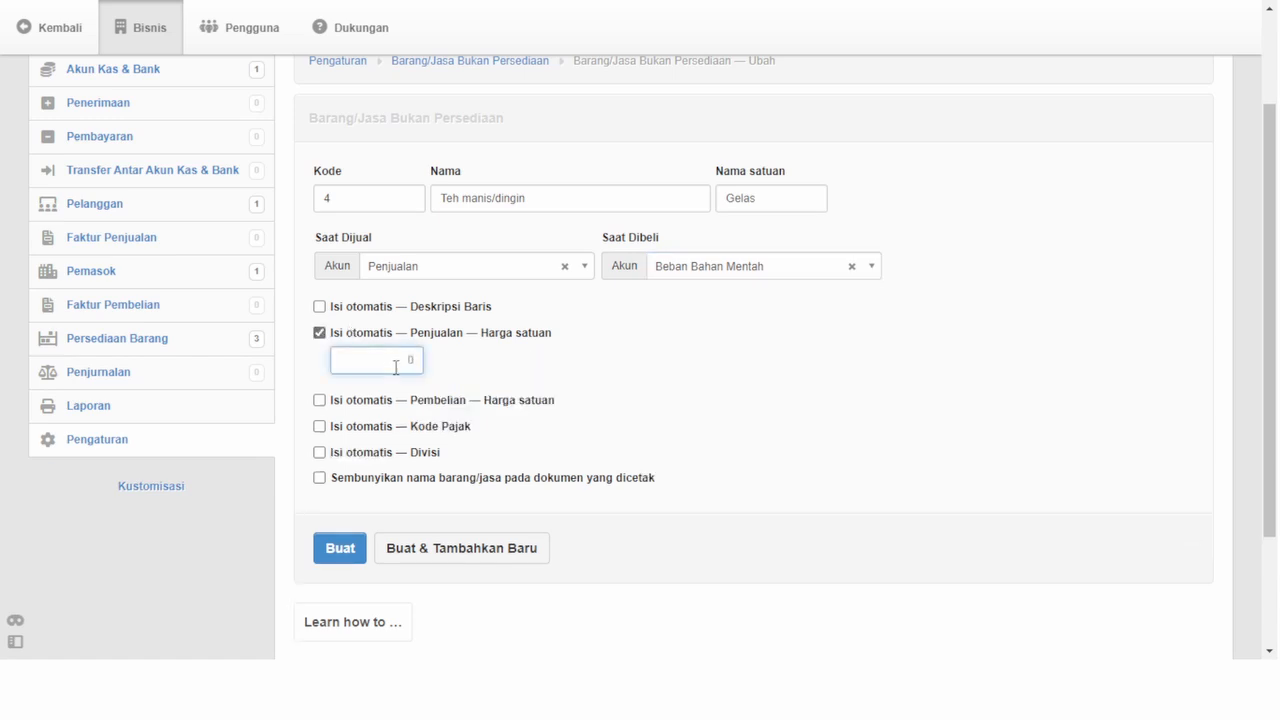
type("5000")
scroll(457, 531, "down", 1)
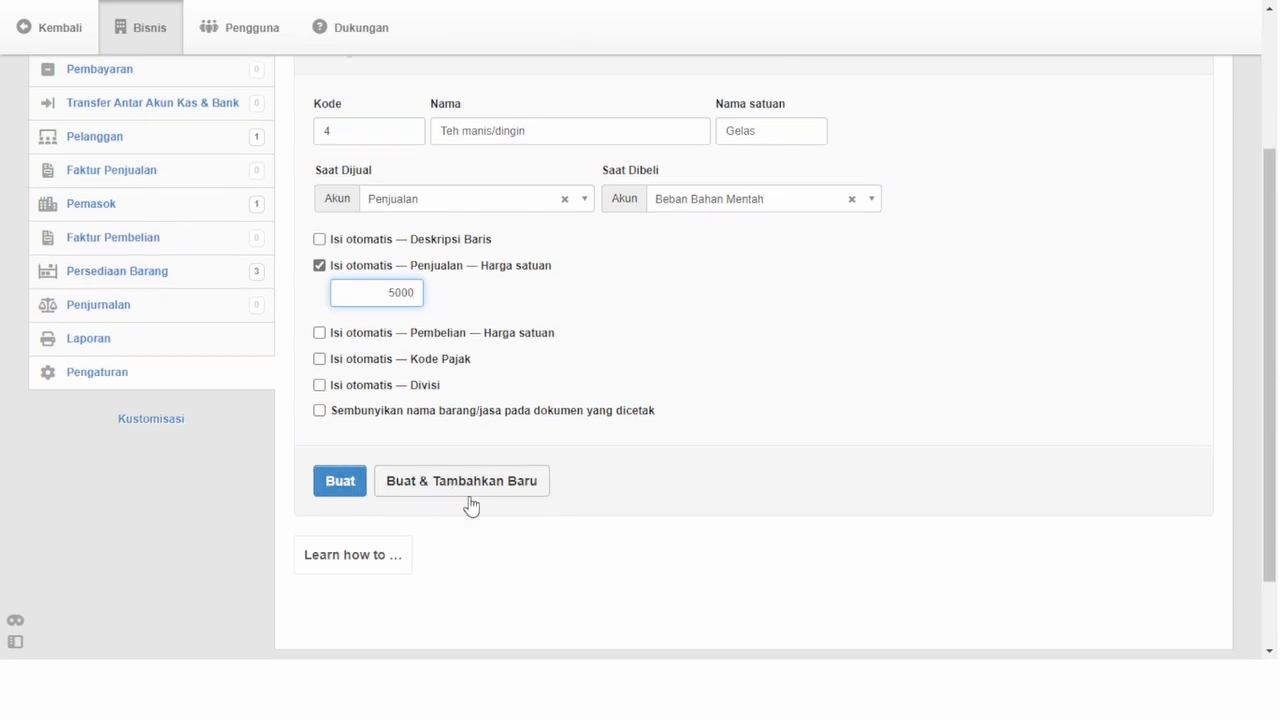
left_click(469, 487)
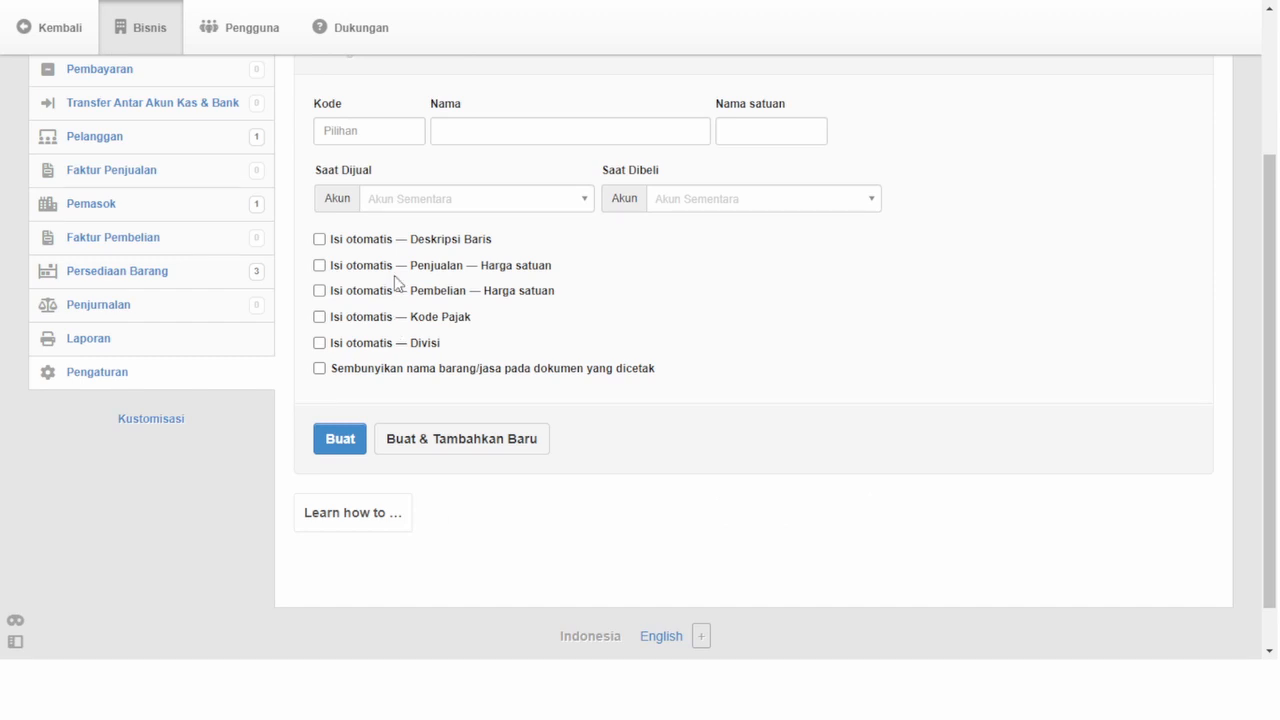
- Fill in the new non-inventory item with code 5, the name Es Jeruk and the unit Gelas
left_click(352, 122)
type("5")
key("Tab")
type("Es Jeru")
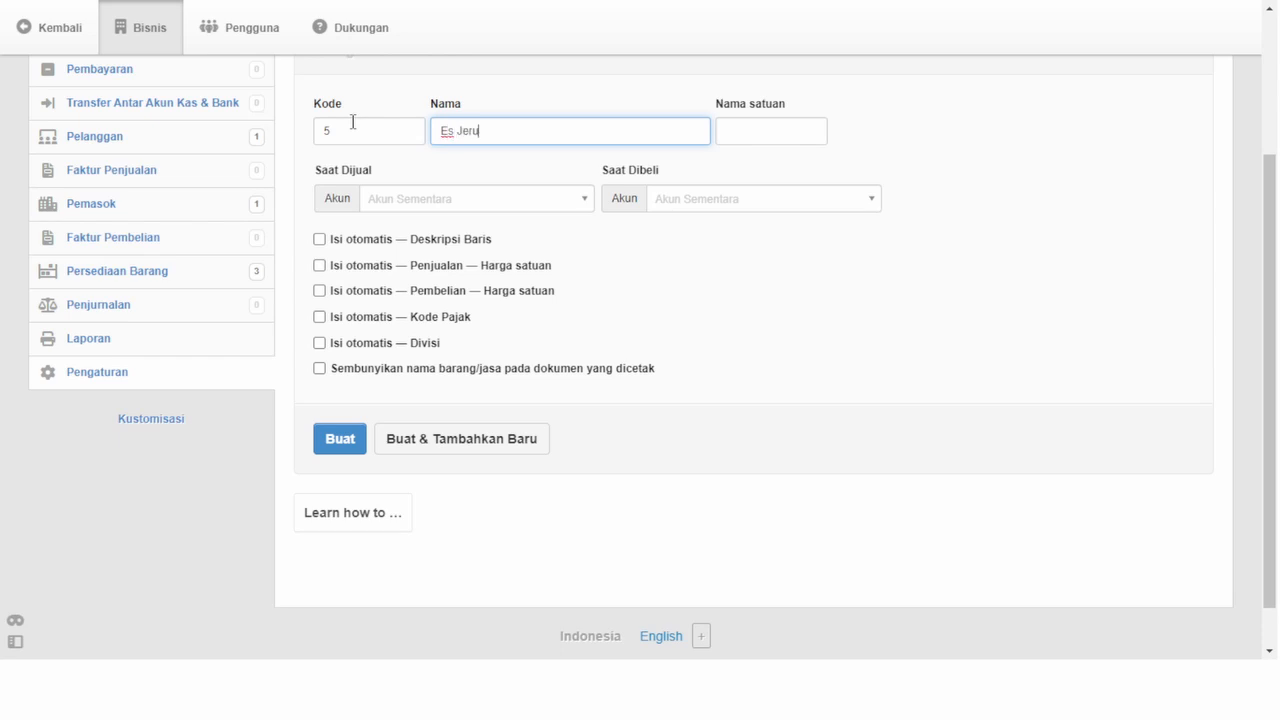
type("k")
key("Tab")
type("Gela")
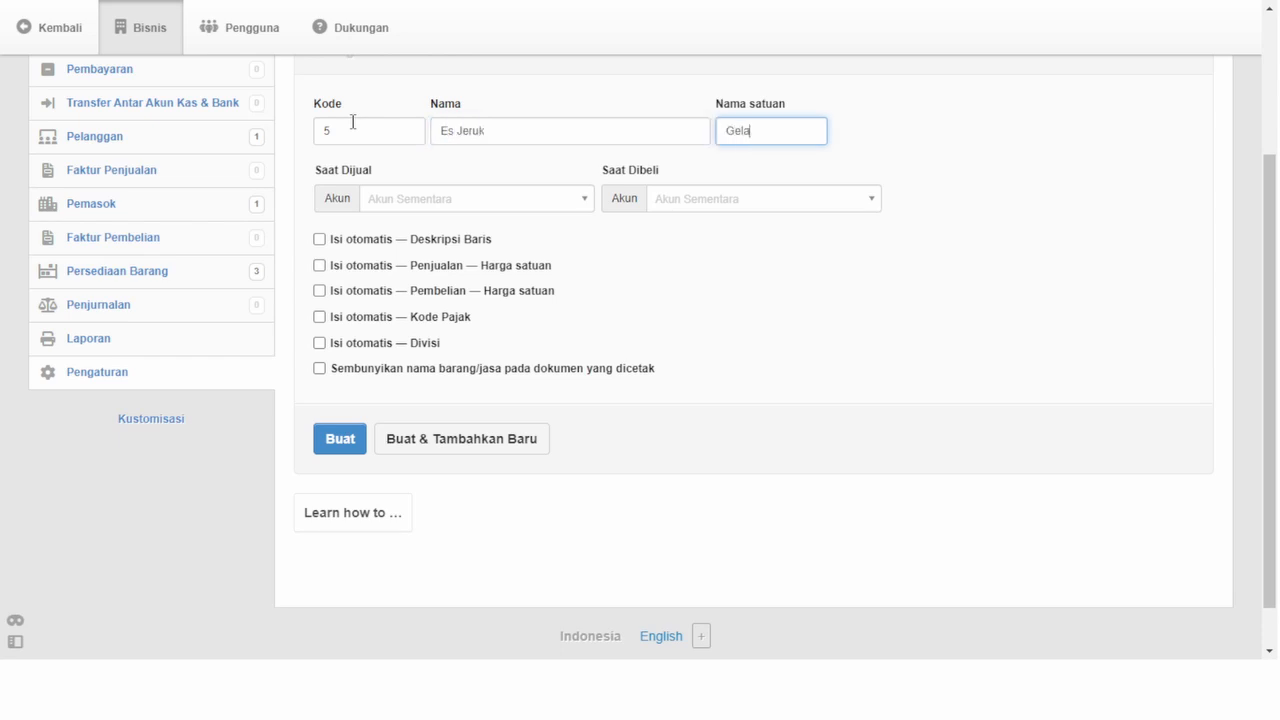
type("s")
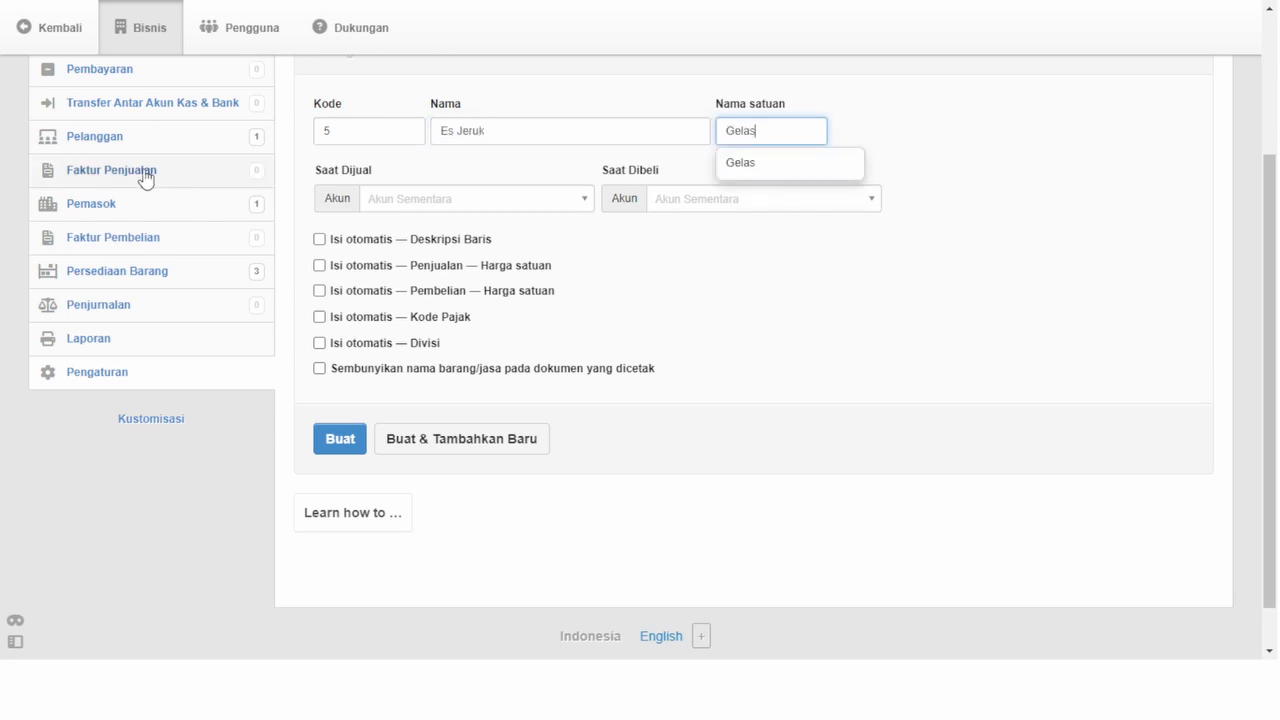
- Assign Penjualan as the sales account and Beban Bahan Mentah as the purchase account of Es Jeruk
left_click(416, 205)
type("penj")
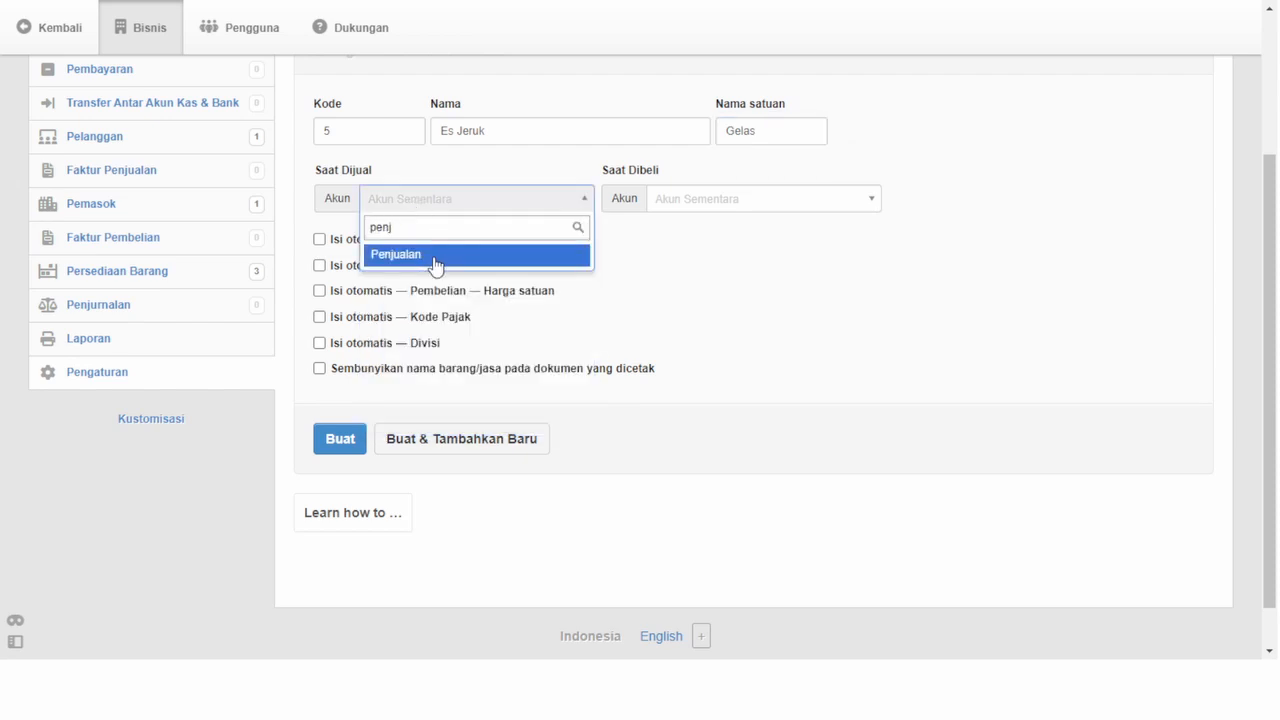
left_click(437, 258)
left_click(669, 215)
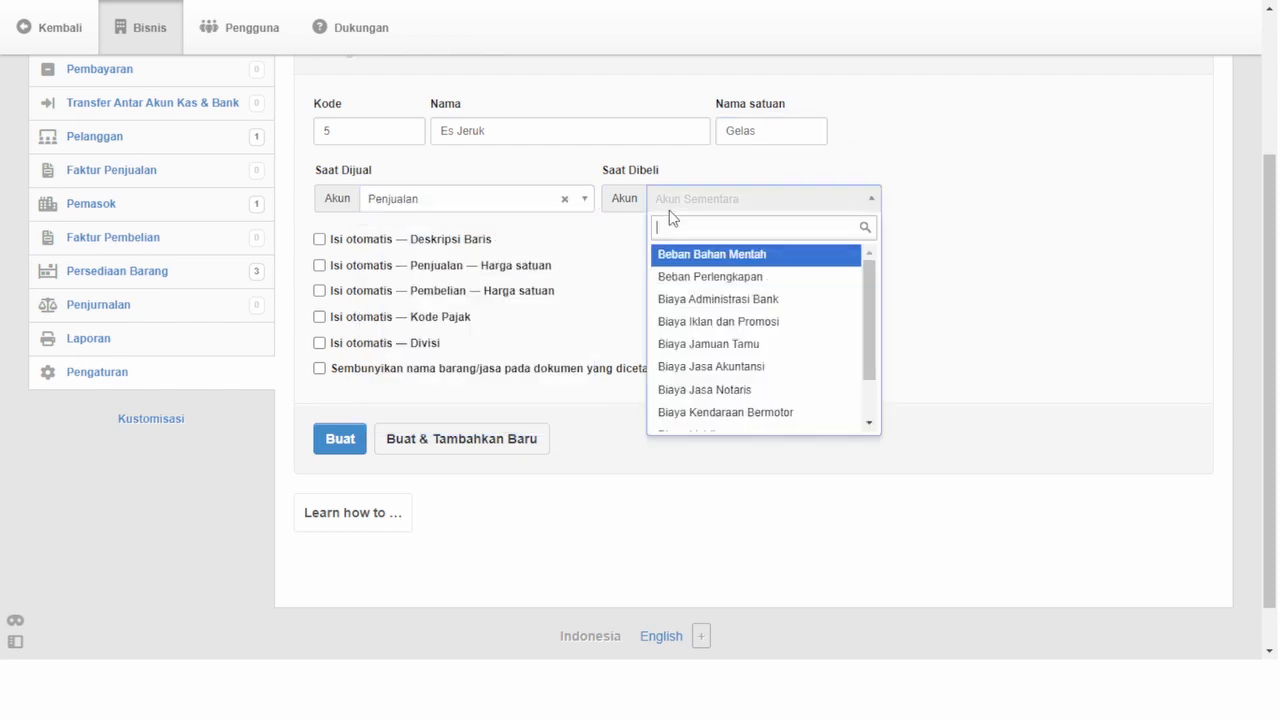
type("beban")
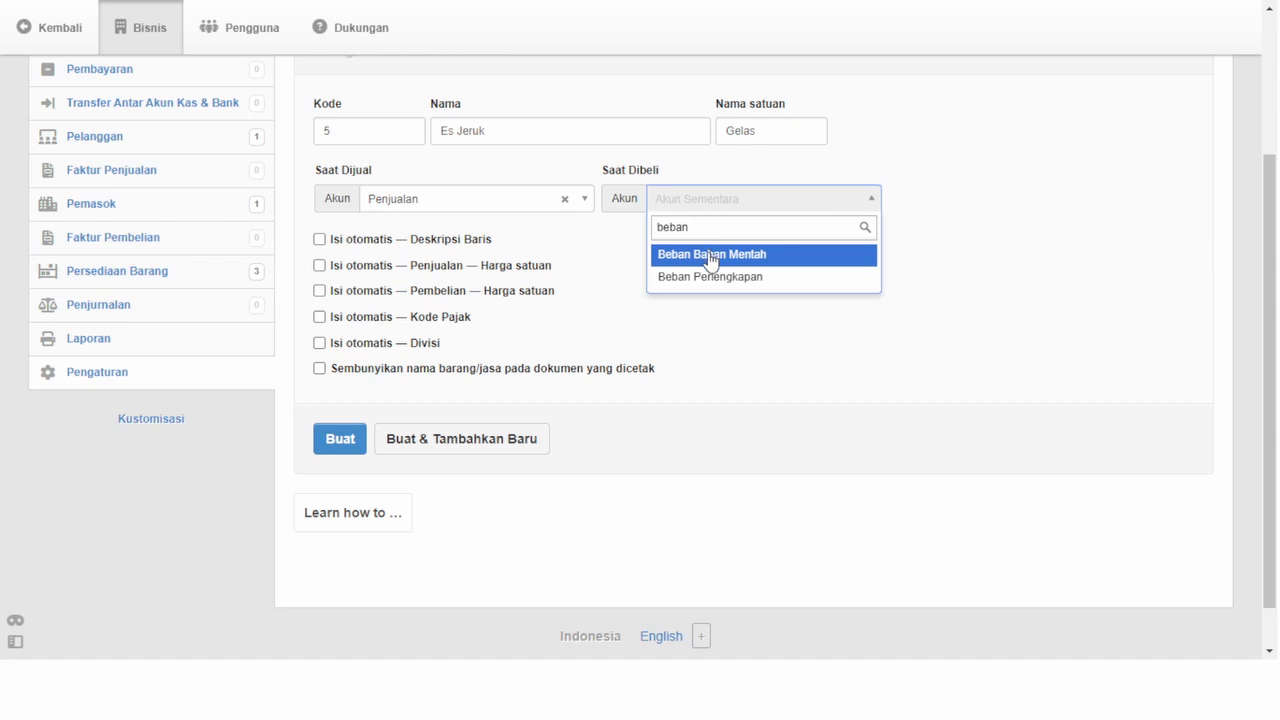
left_click(709, 256)
- Enable the automatic sales unit price at 7000 for Es Jeruk and create the item
left_click(319, 266)
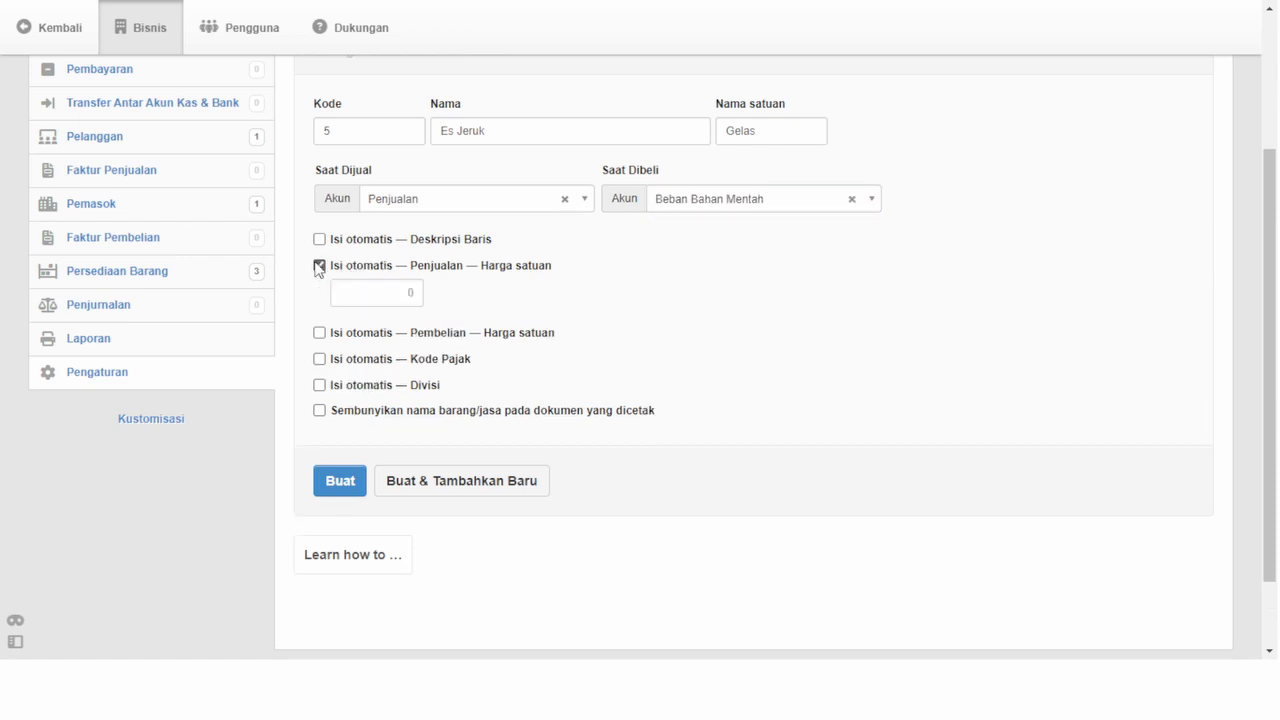
left_click(387, 300)
type("700")
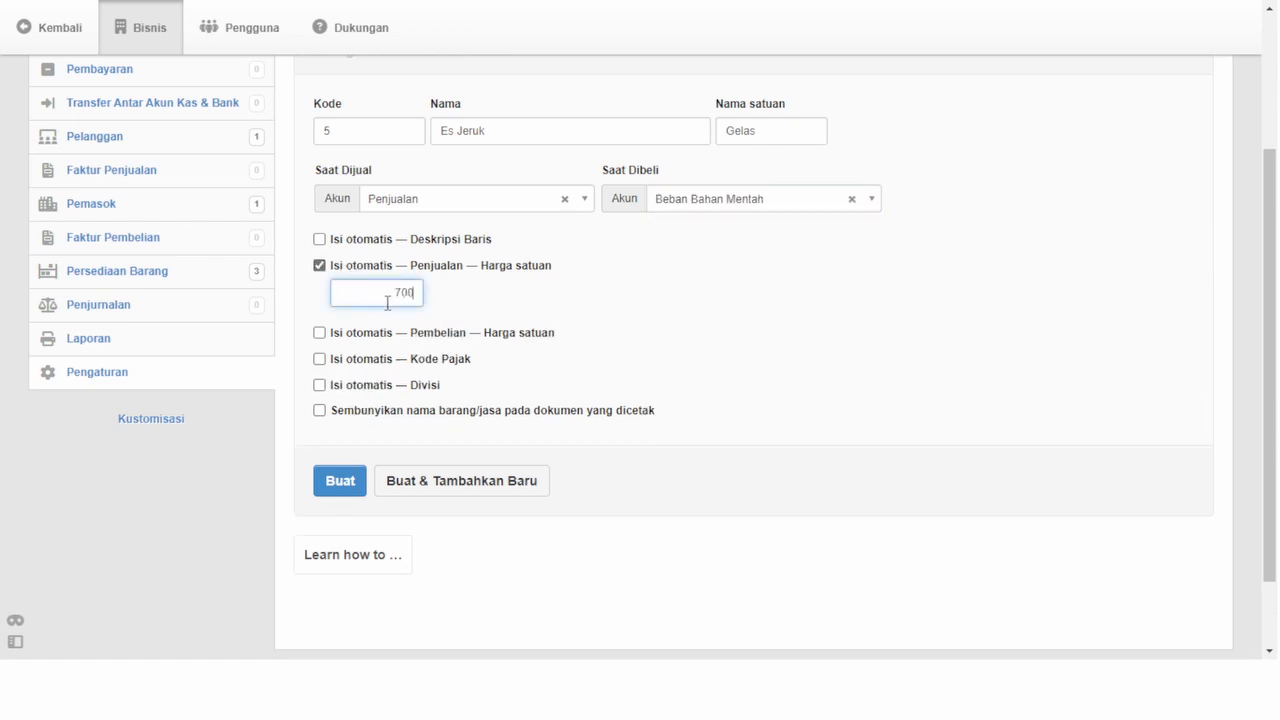
type("0")
left_click(363, 490)
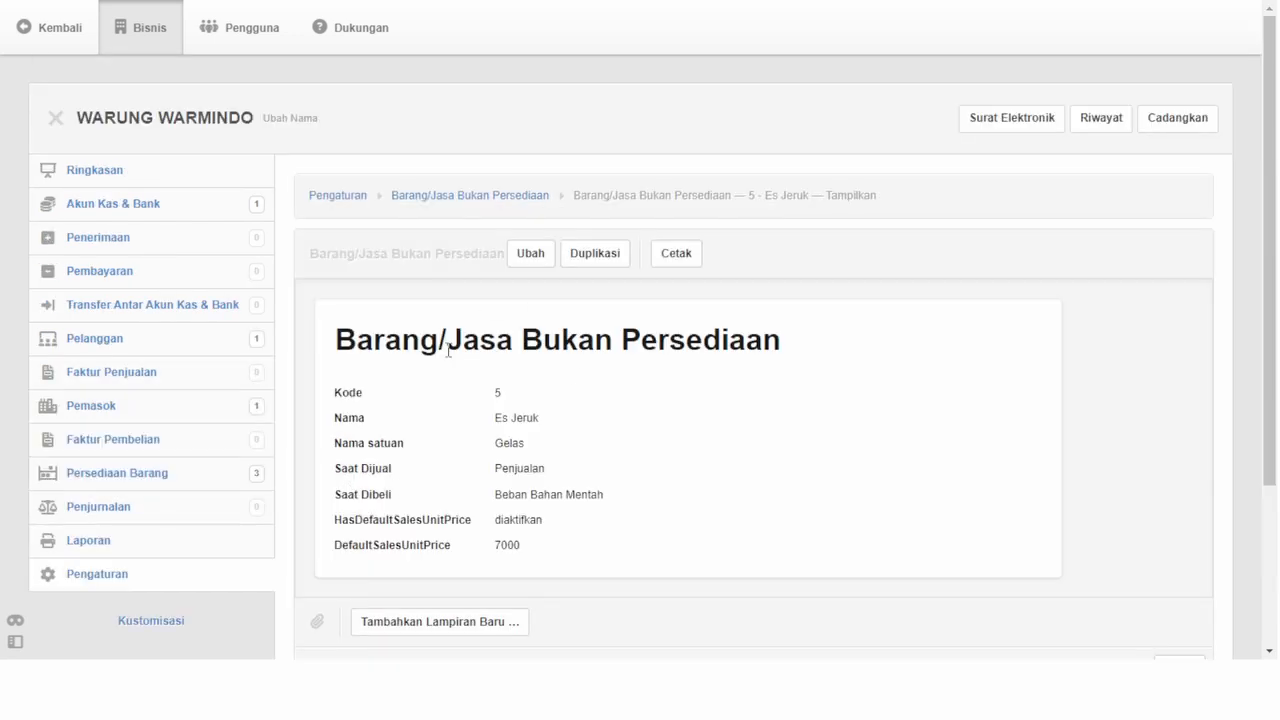
- Review the list of non-inventory items in the settings and compare it with the menu and financial data on the case slides
scroll(126, 487, "down", 1)
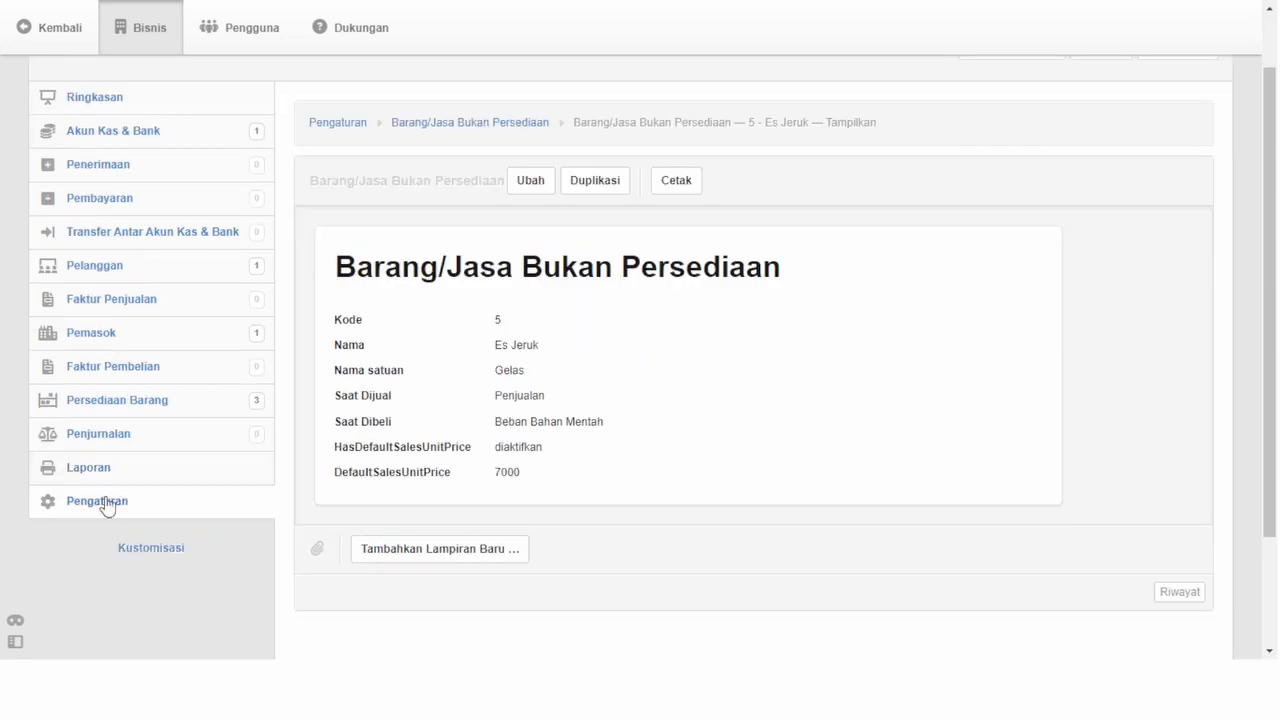
left_click(105, 503)
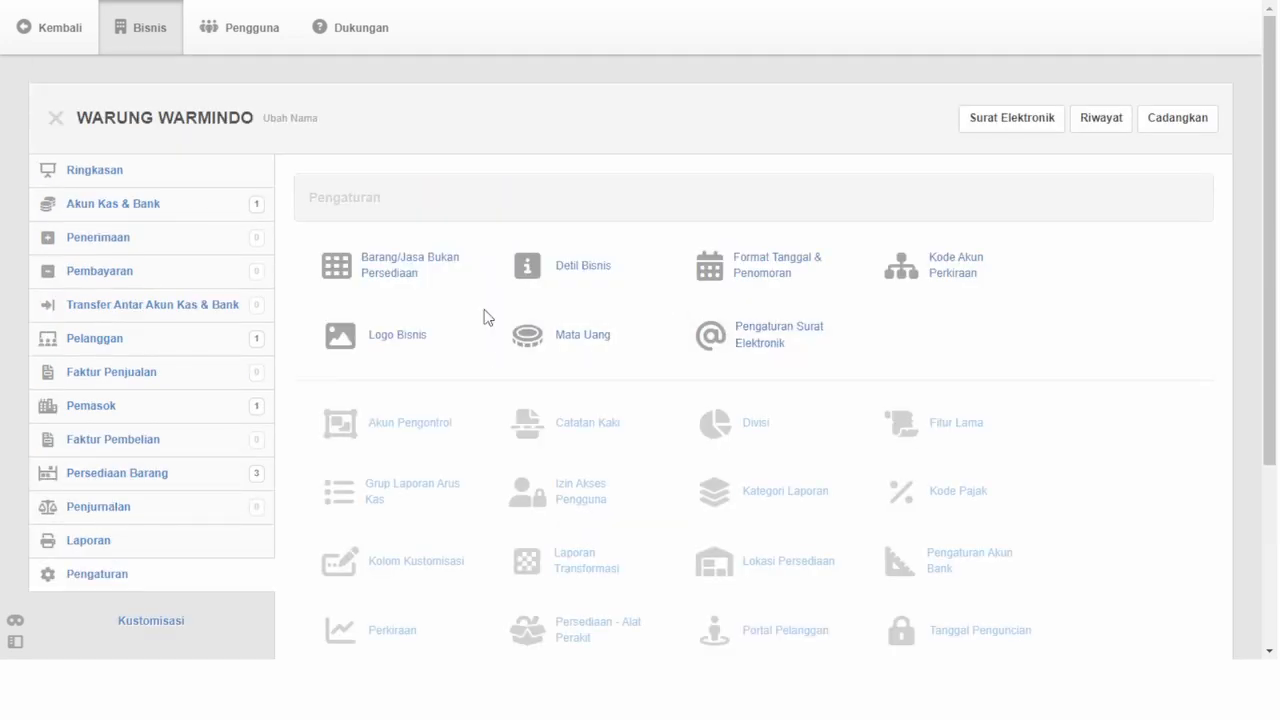
left_click(415, 278)
scroll(580, 340, "down", 1)
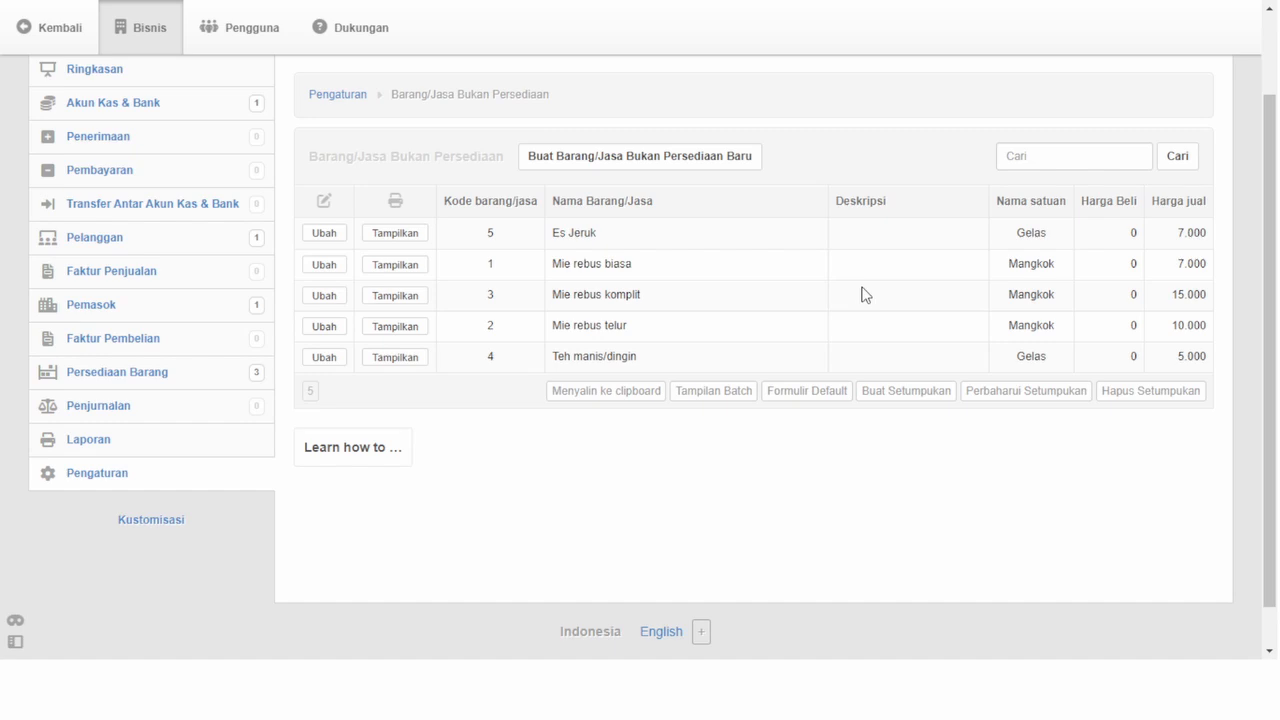
left_click(490, 201)
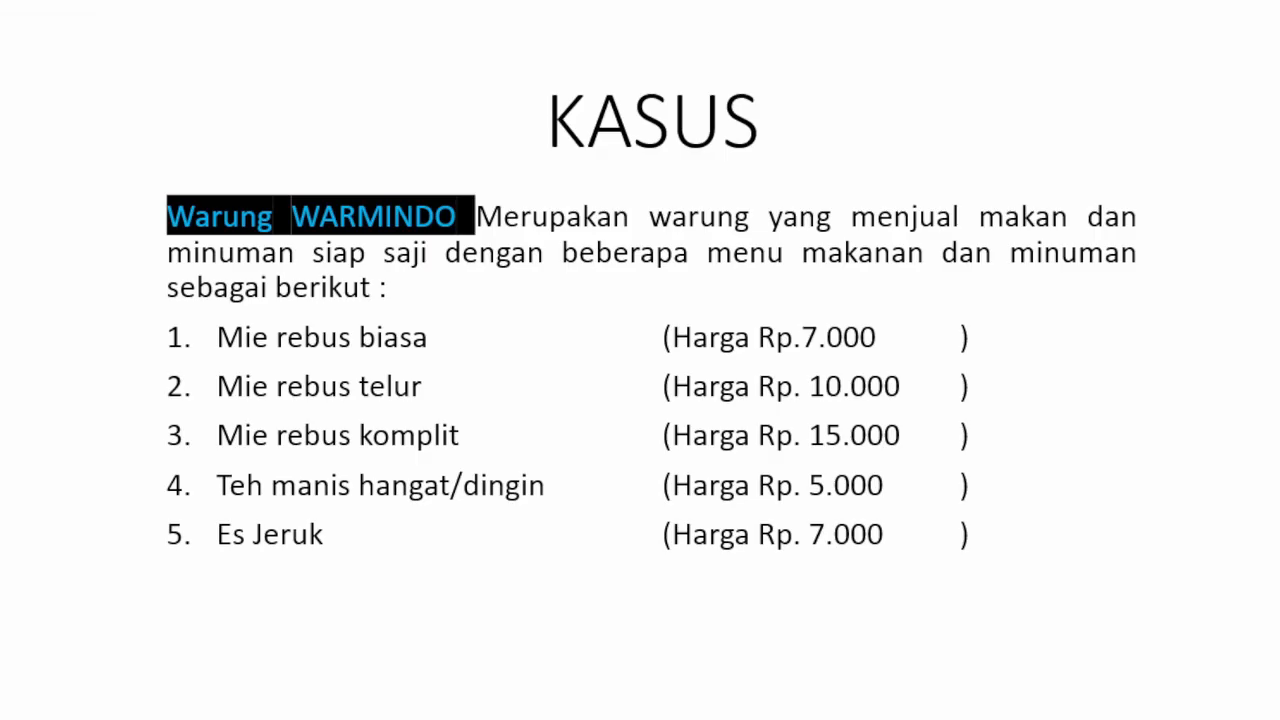
key("Right")
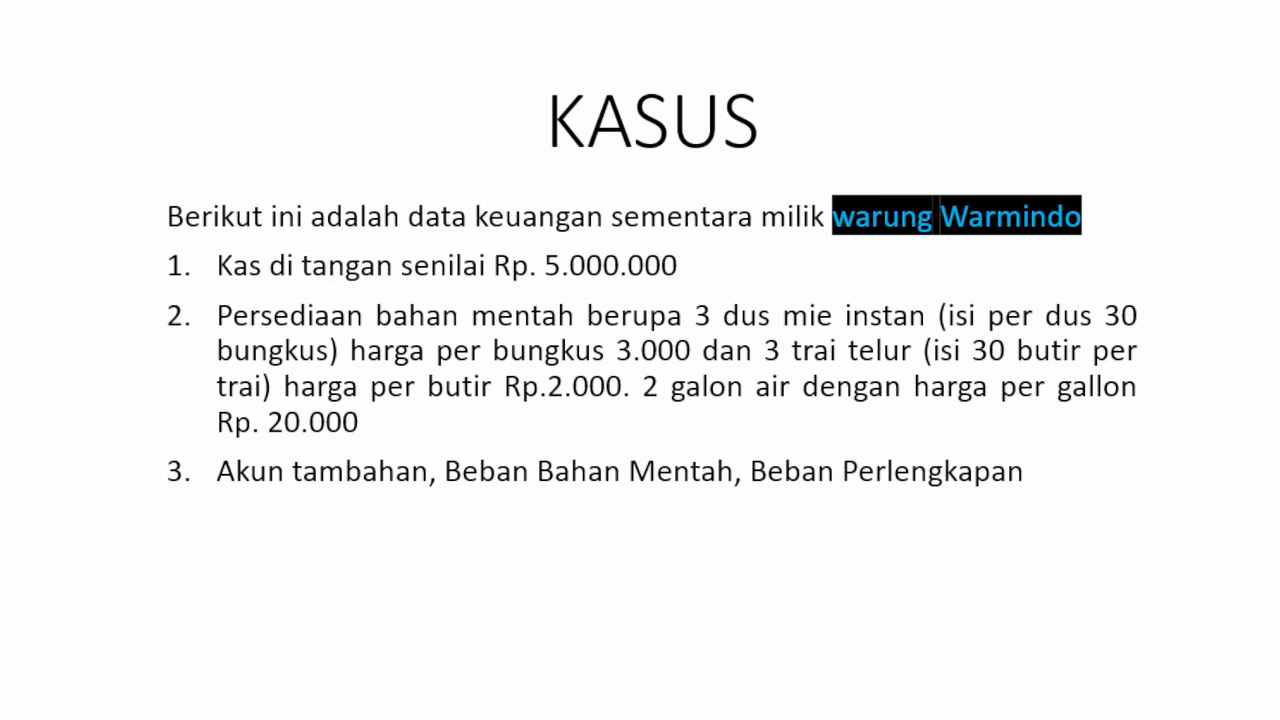
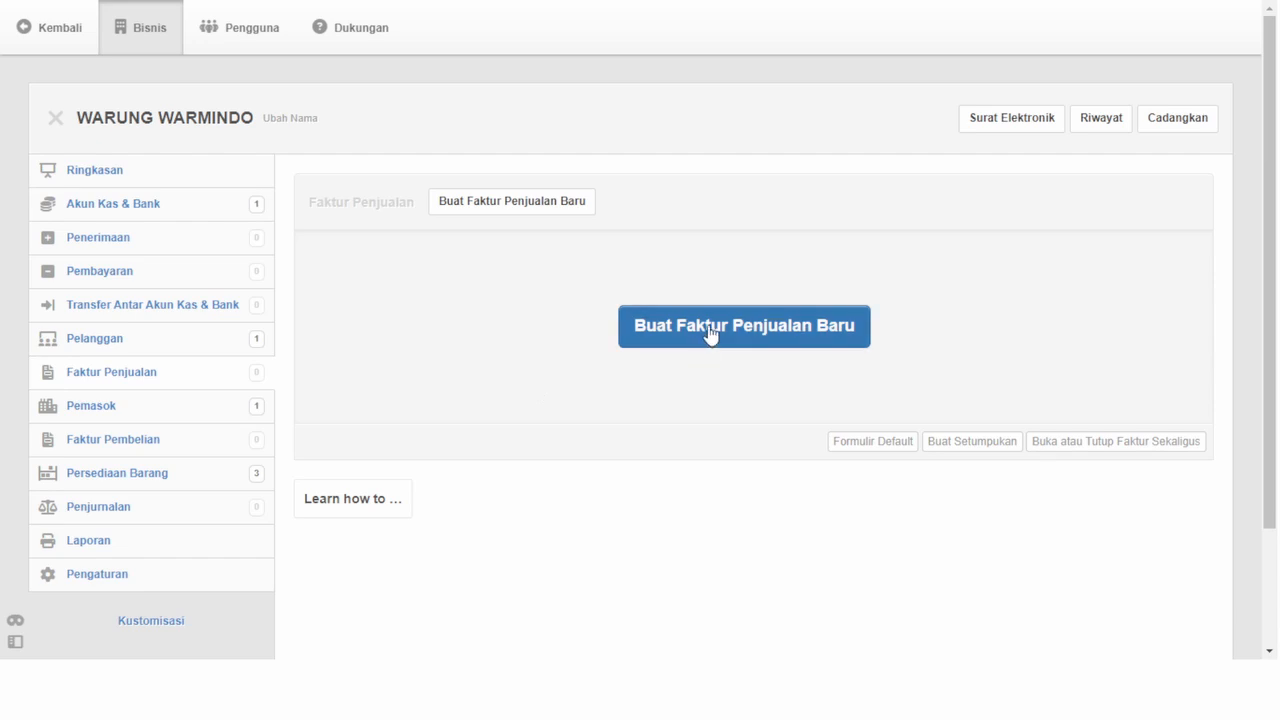
- Start a new sales invoice issued on 26/12/2022 with its due date fixed on 26/12/2022
left_click(710, 335)
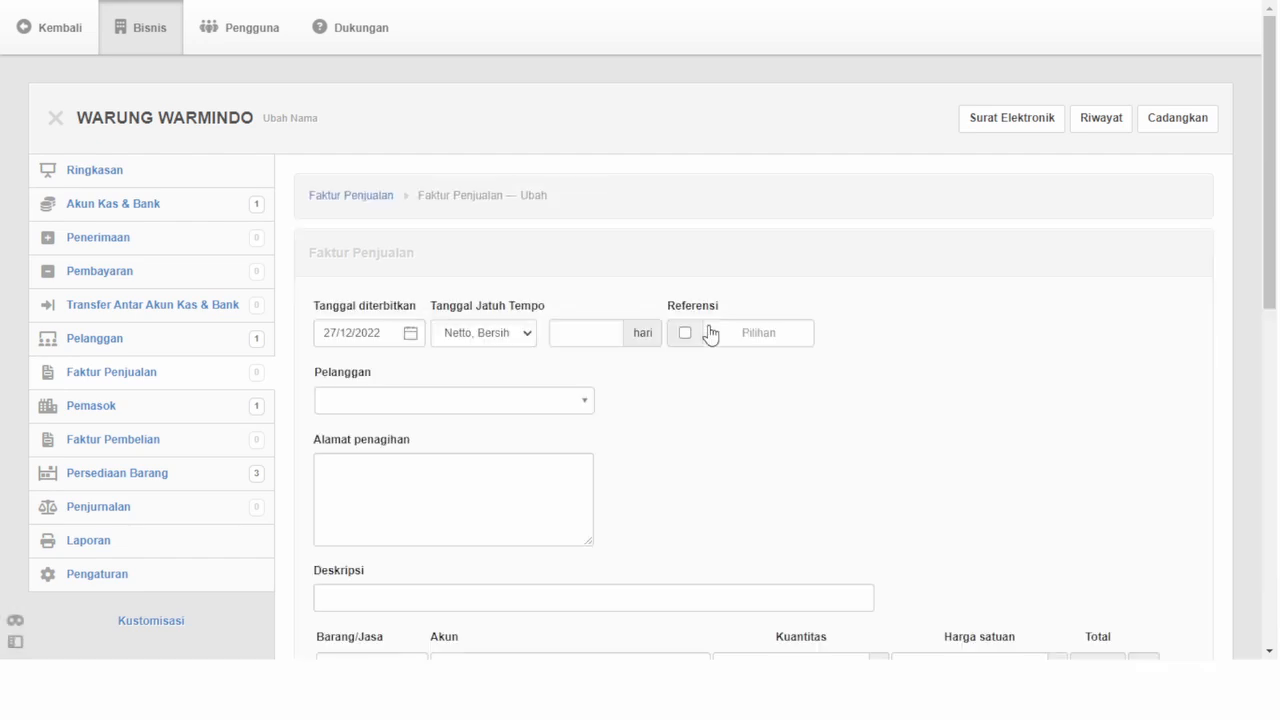
left_click(375, 333)
left_click(375, 333)
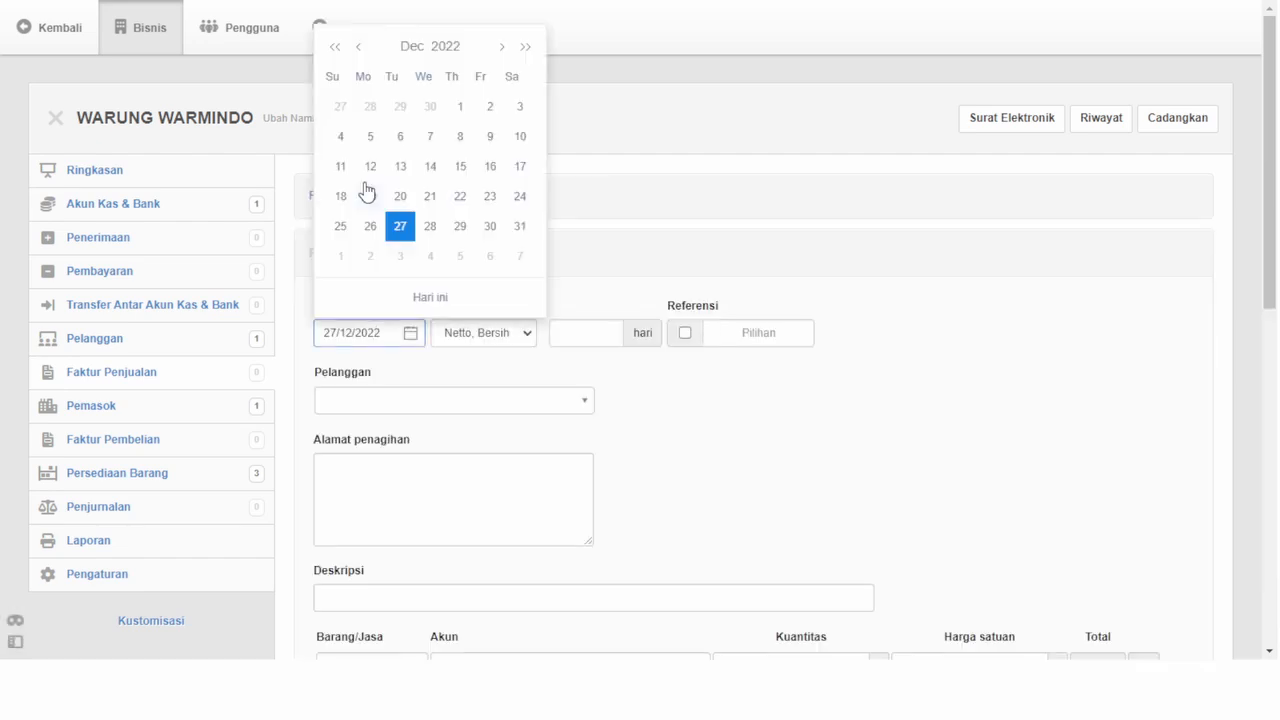
left_click(370, 226)
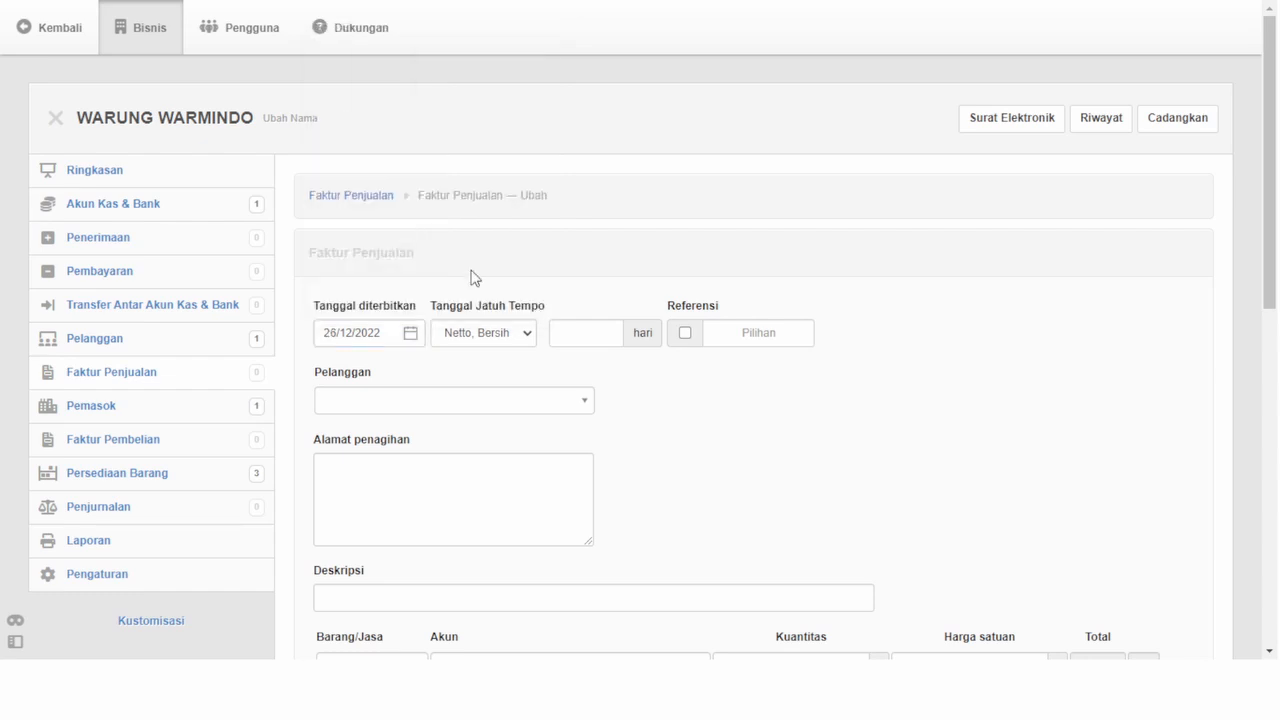
left_click(472, 333)
left_click(529, 372)
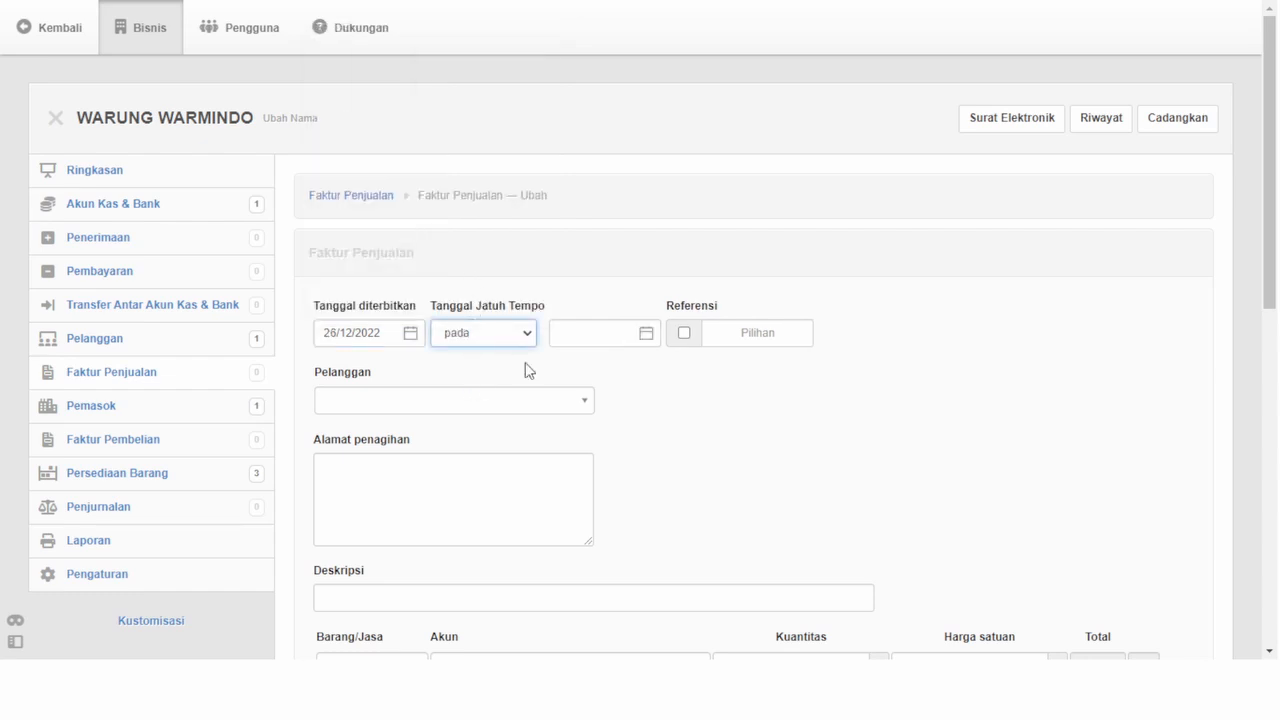
left_click(600, 333)
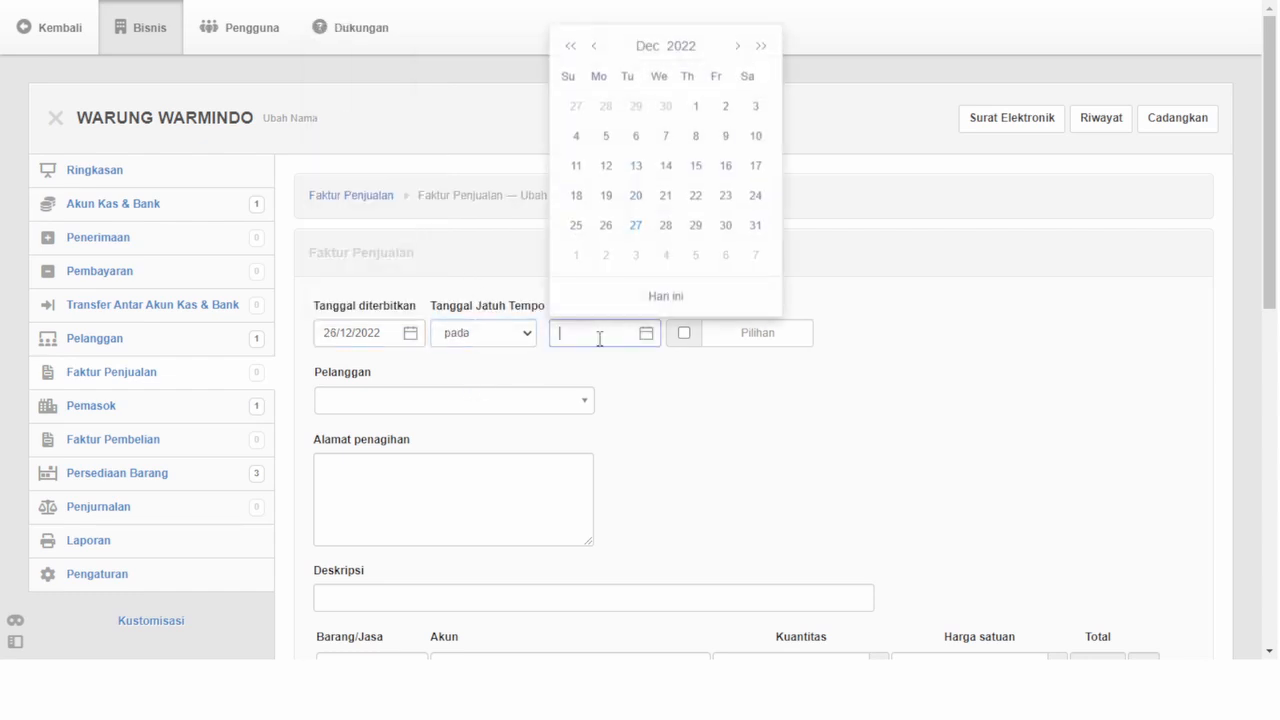
left_click(618, 231)
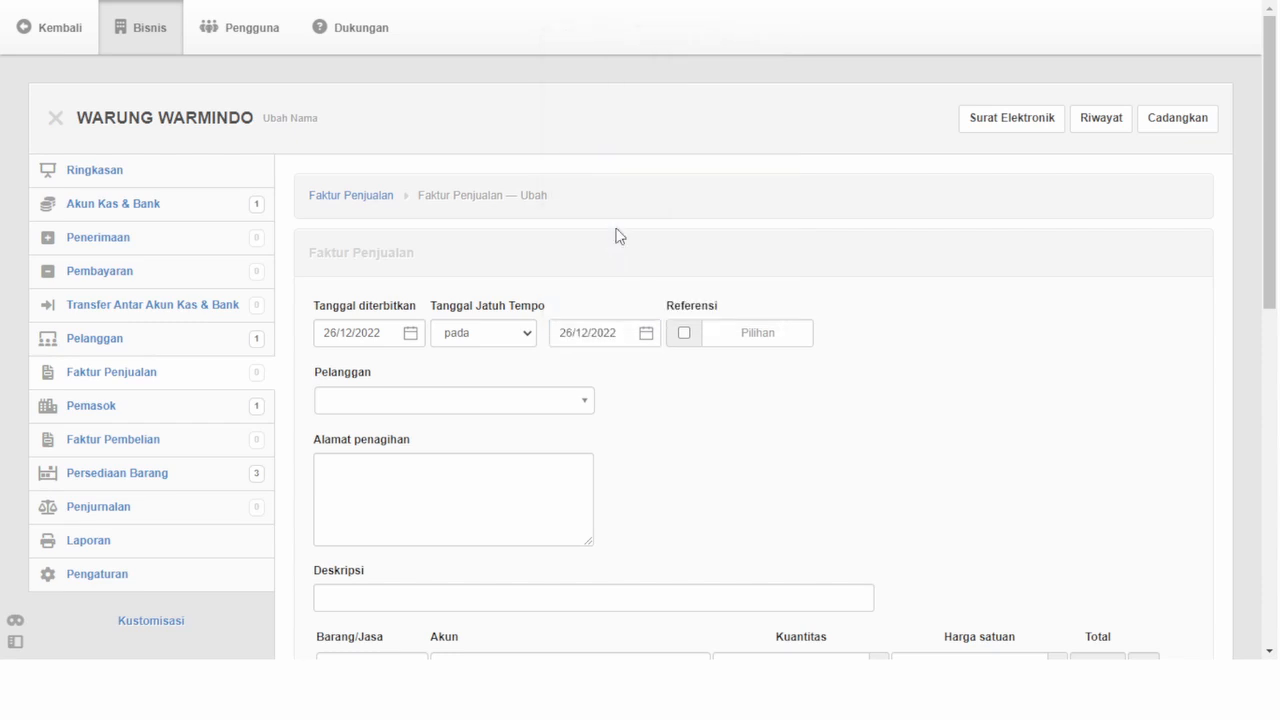
- Enable the automatic reference number and choose 1 - Umum as the invoice's customer
left_click(683, 334)
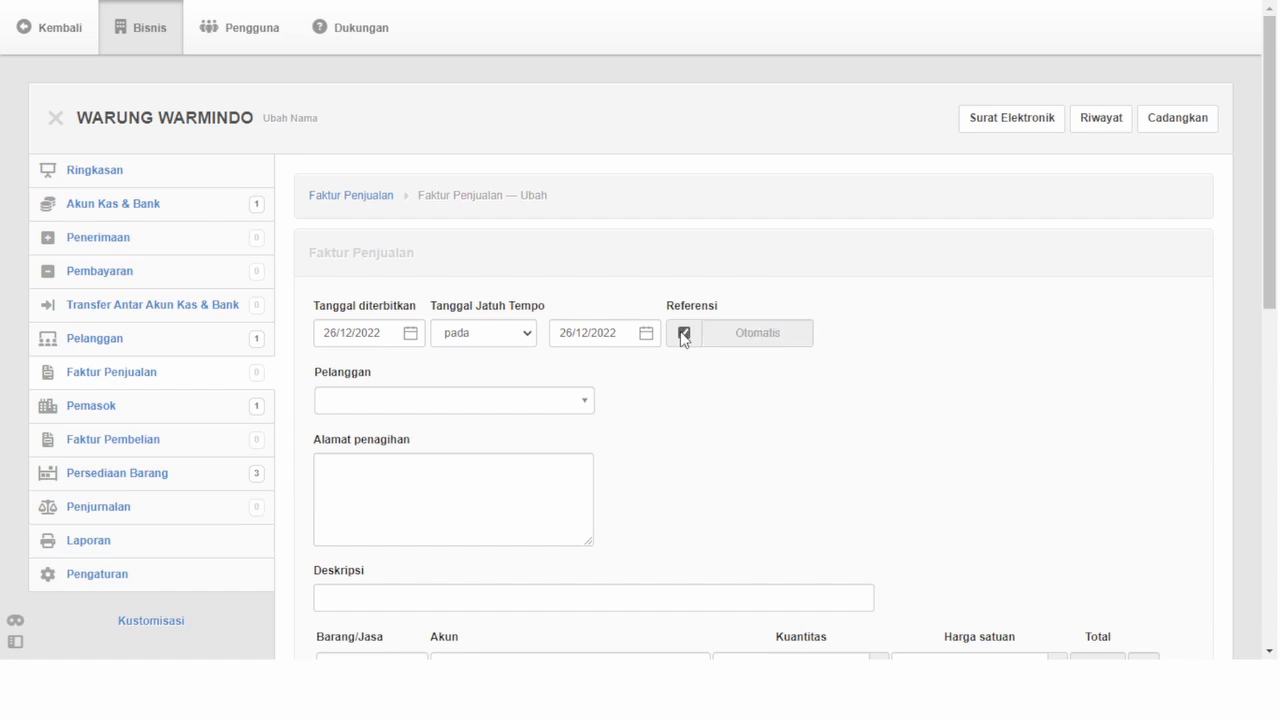
left_click(517, 401)
left_click(419, 458)
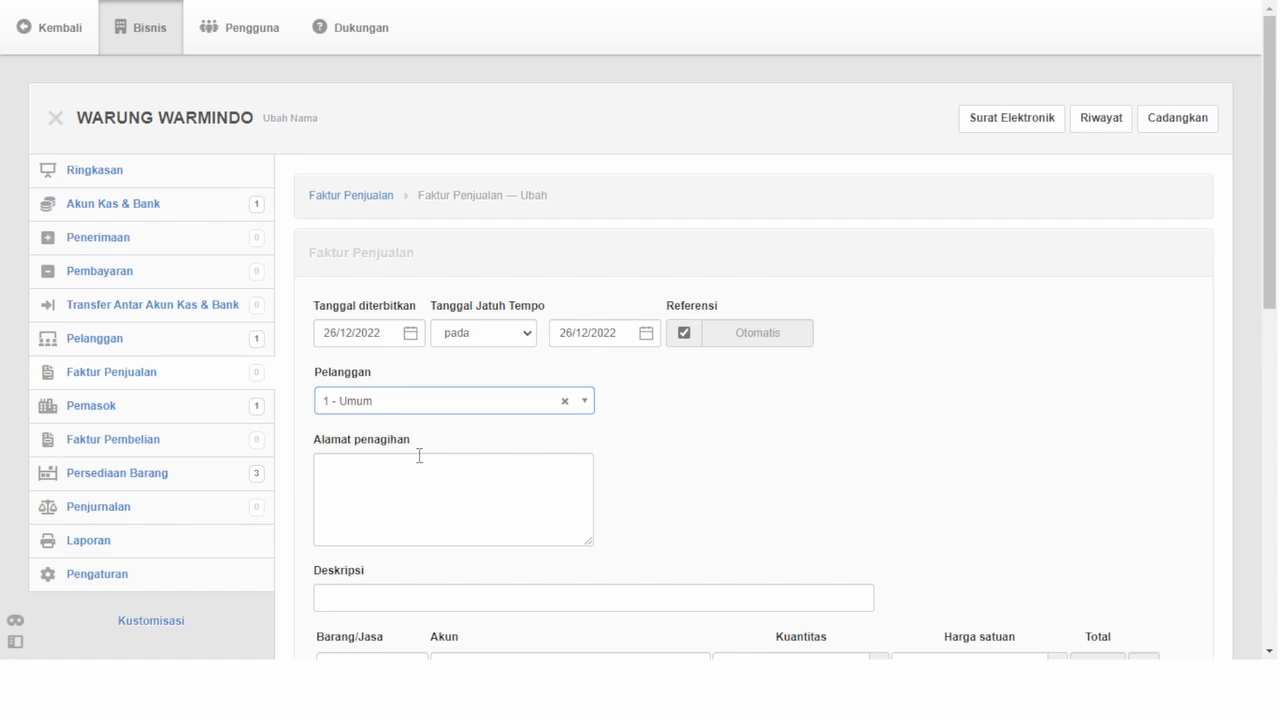
- Describe the sales invoice as Penjualan per tanggal 26 Desember 2022
left_click(383, 600)
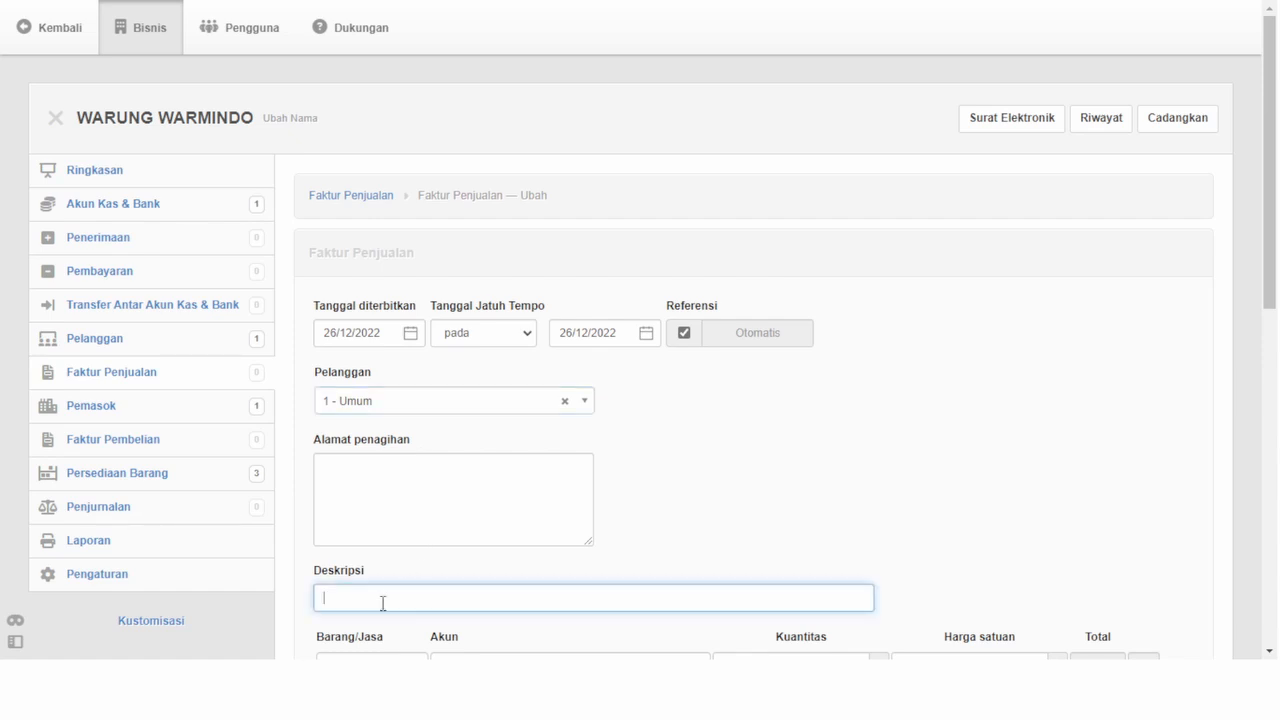
type("Penjualan per")
scroll(383, 604, "down", 2)
type("tan")
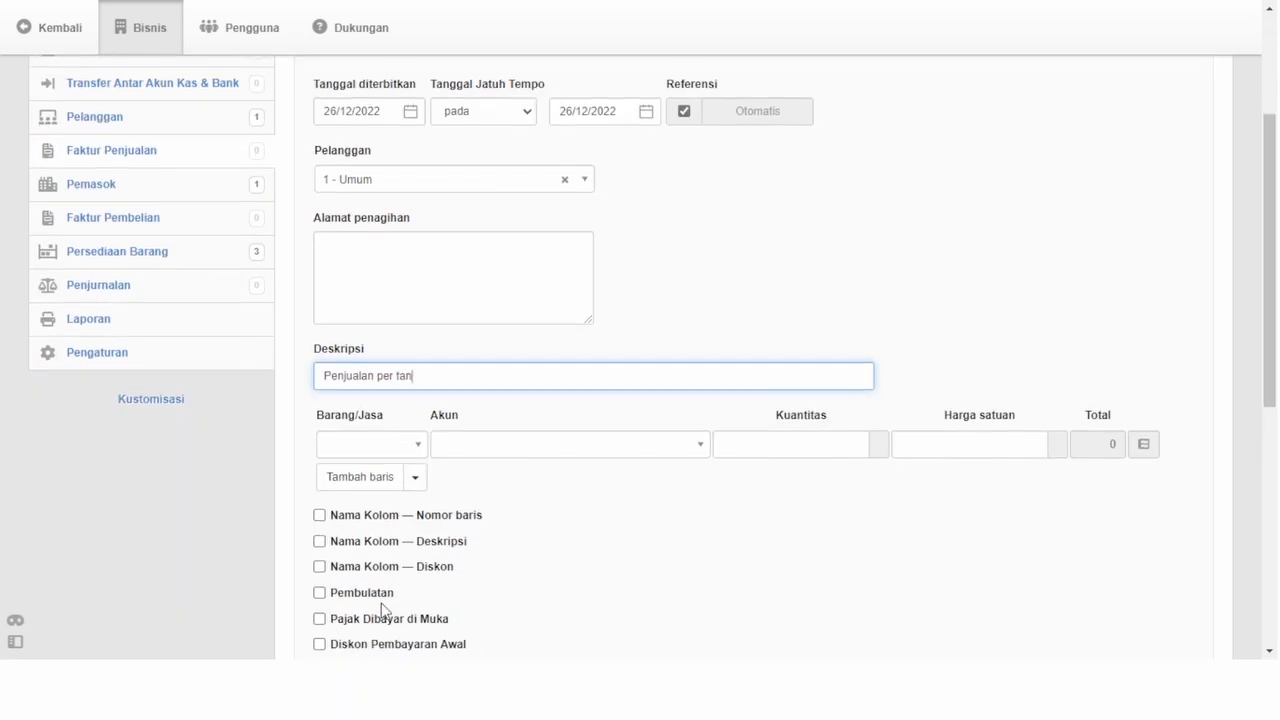
type("ggal 26 Desember 2022")
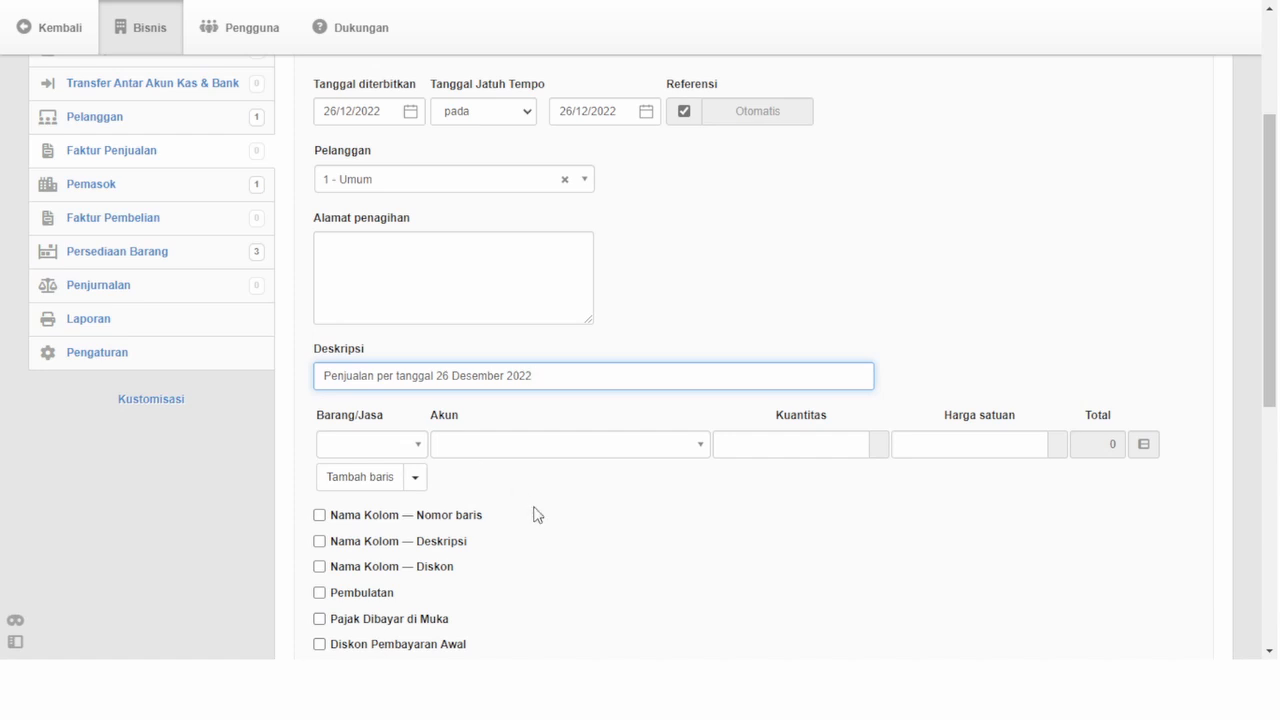
- Fill the first invoice line with the item 1 - Mie rebus biasa and a quantity of 50 Mangkok
left_click(552, 686)
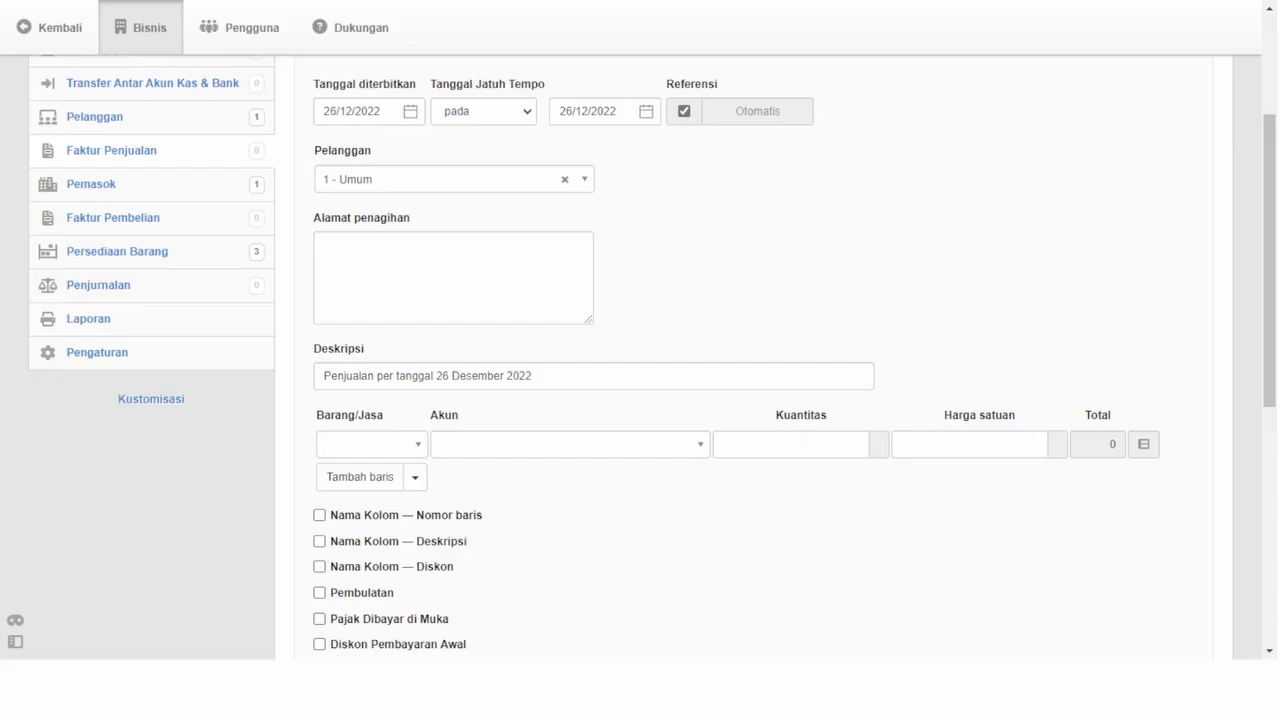
left_click(465, 602)
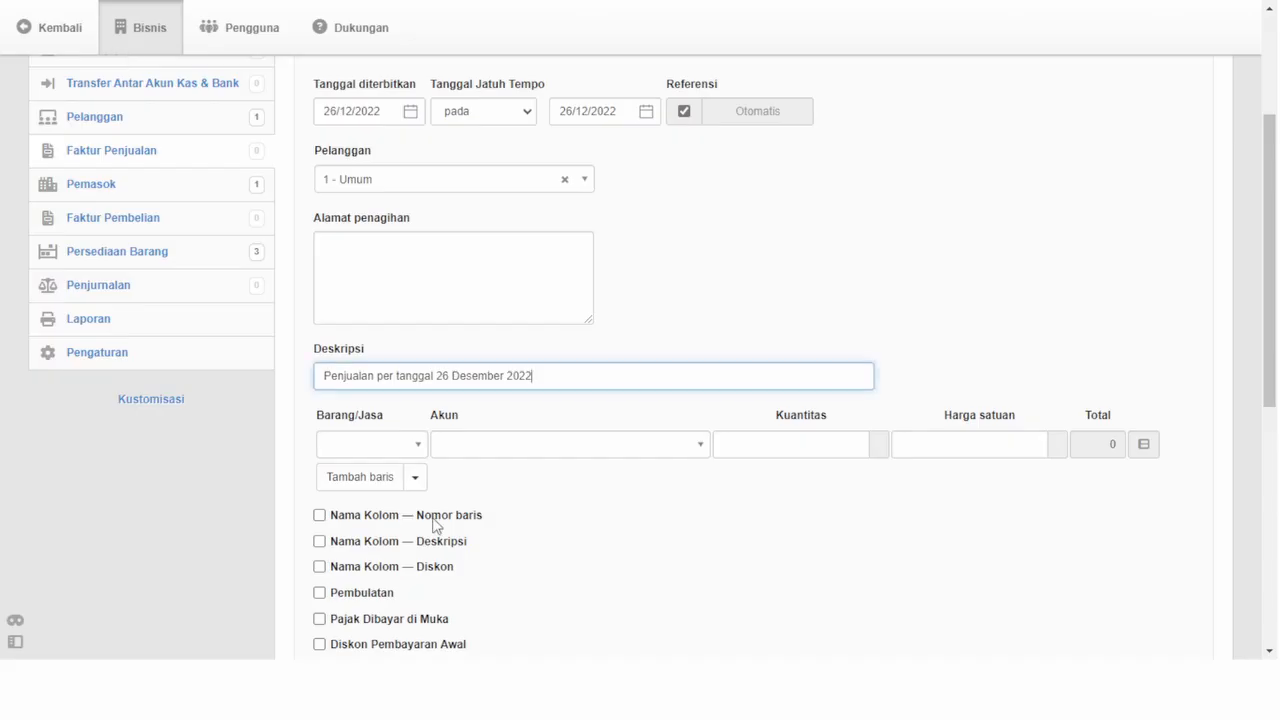
left_click(372, 448)
type("mi")
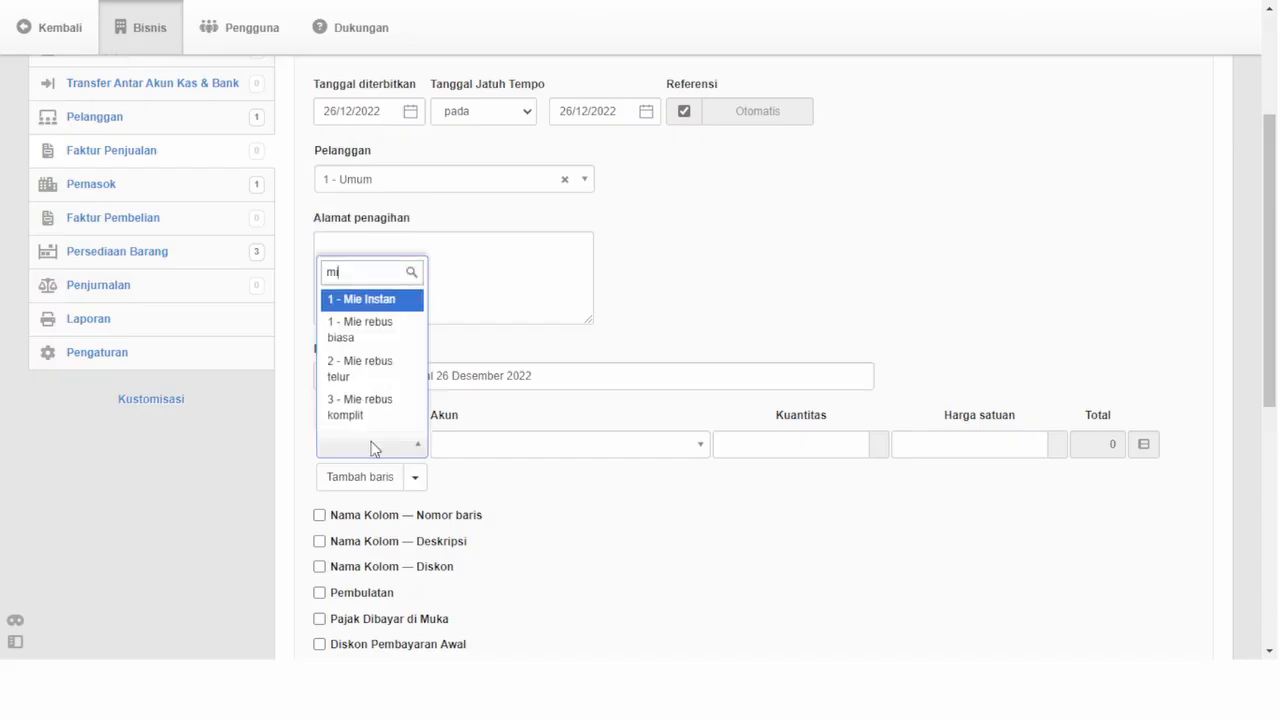
left_click(376, 338)
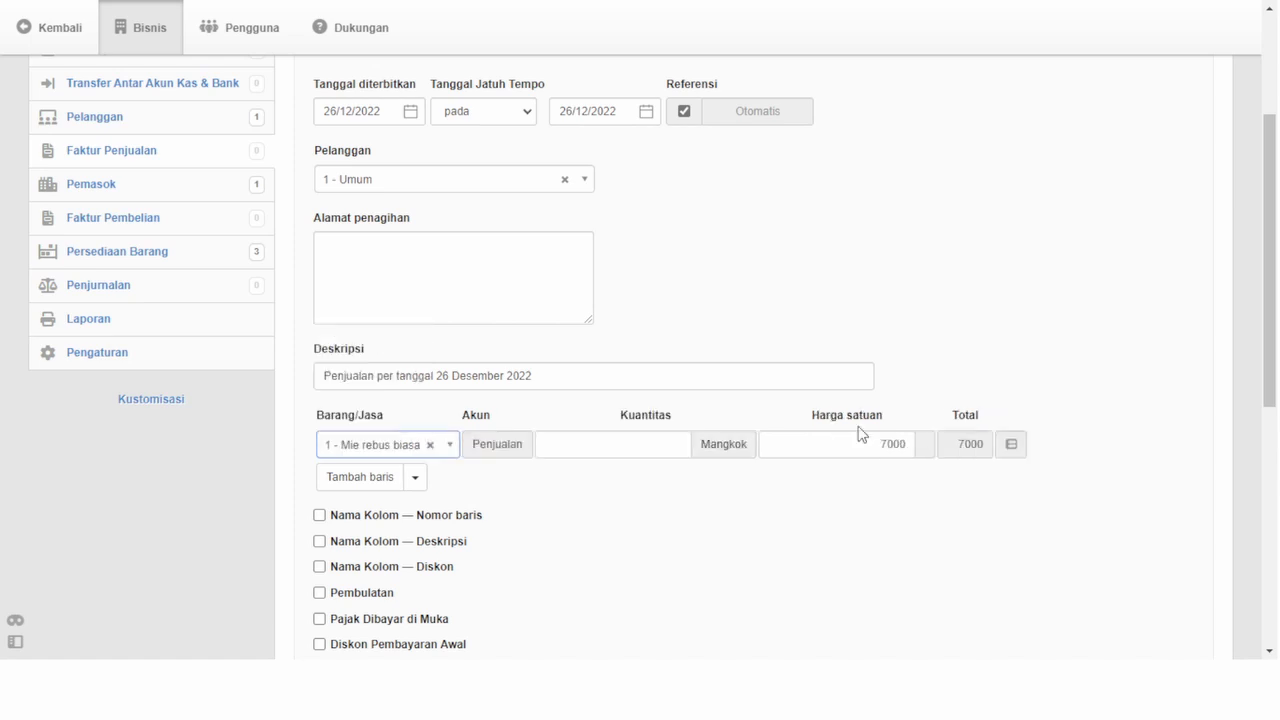
left_click(683, 451)
type("50")
key("Tab")
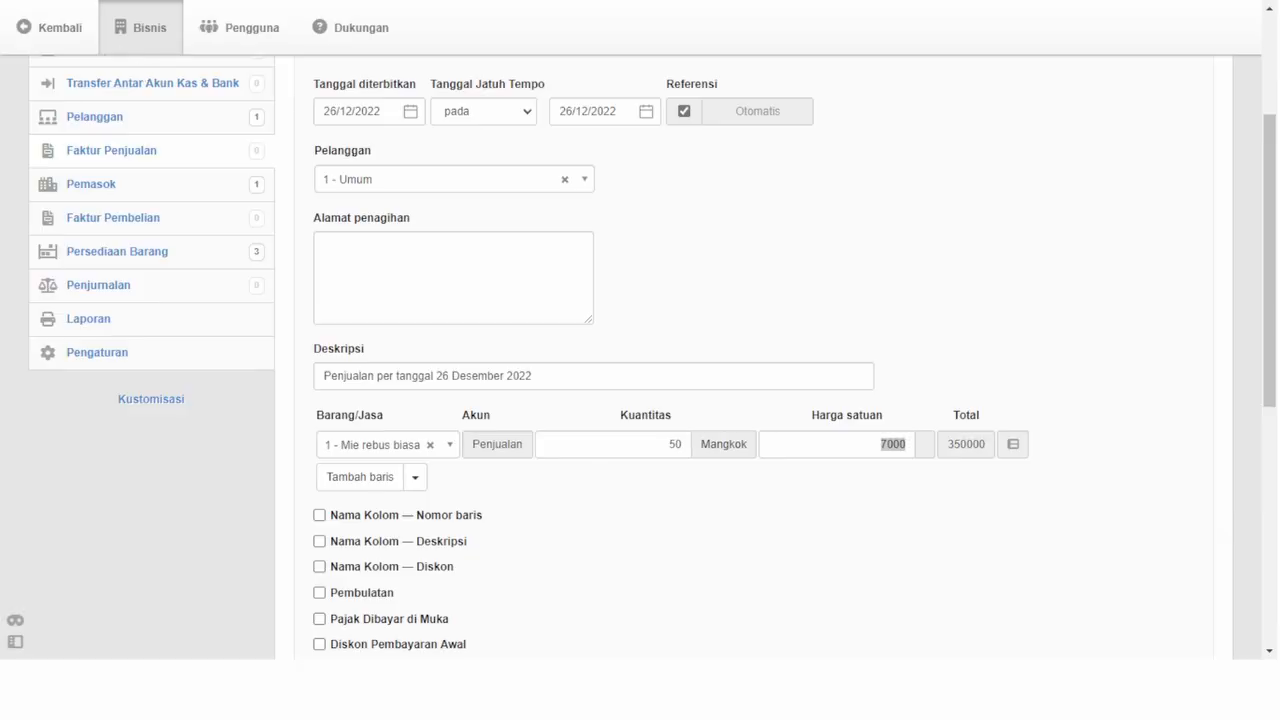
- Add a second invoice line for 2 - Mie rebus telur with a quantity of 20, and check the transactions on the case slide
left_click(366, 480)
left_click(390, 488)
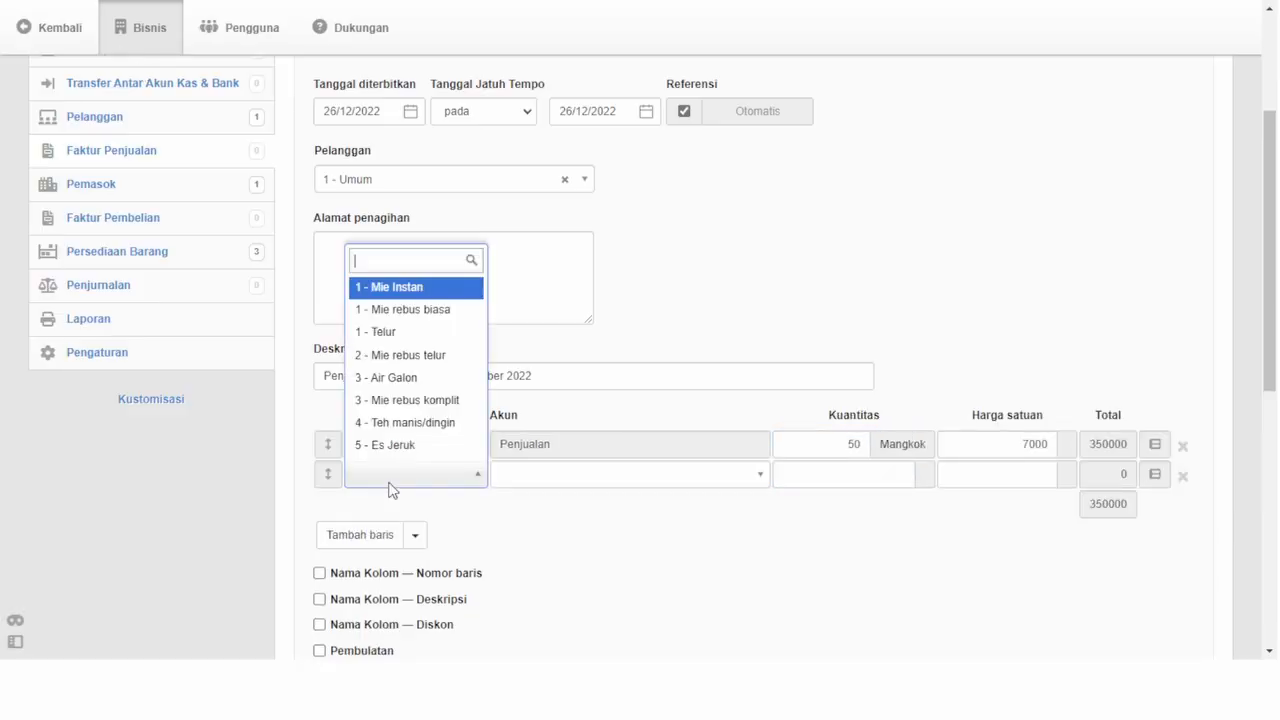
type("mie")
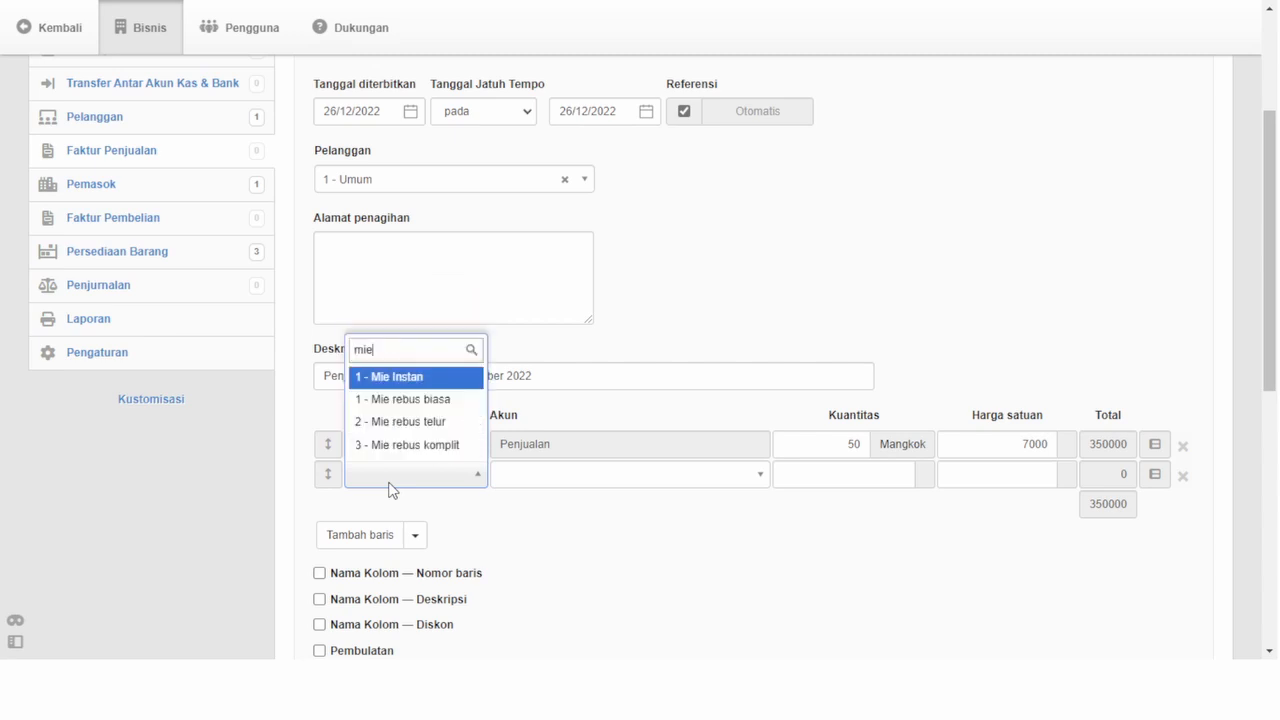
left_click(405, 431)
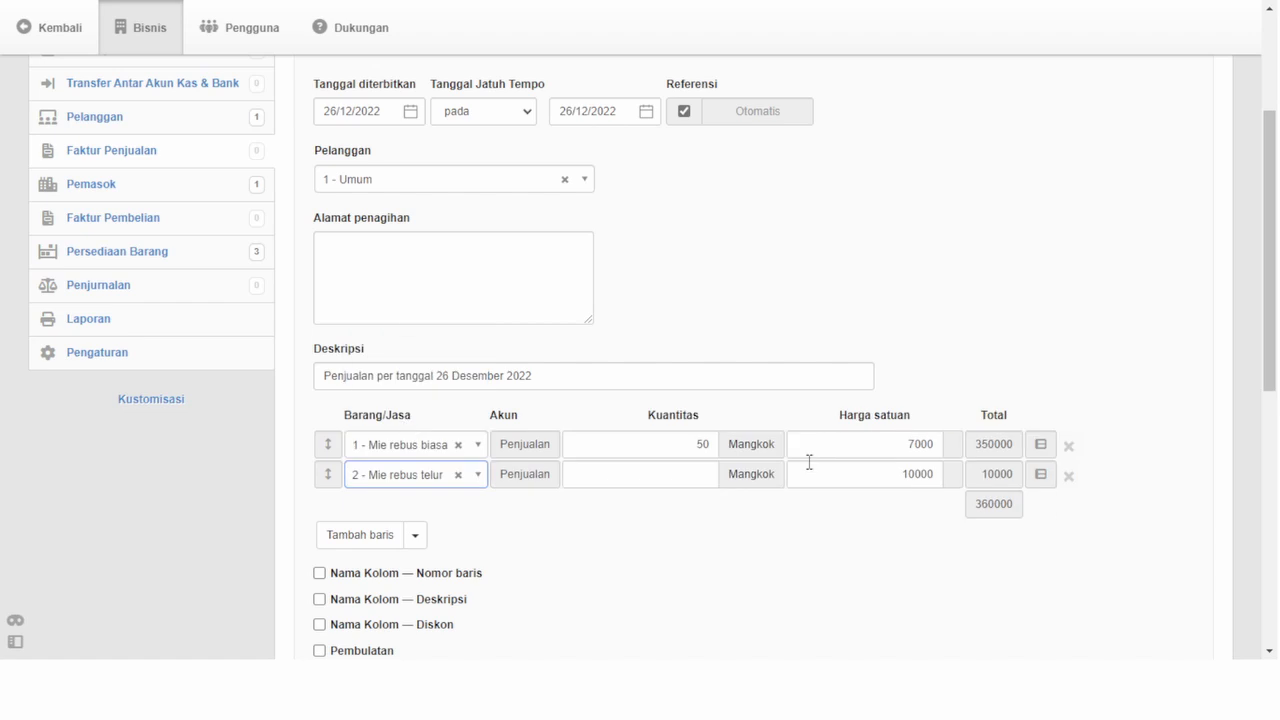
left_click(683, 478)
type("20")
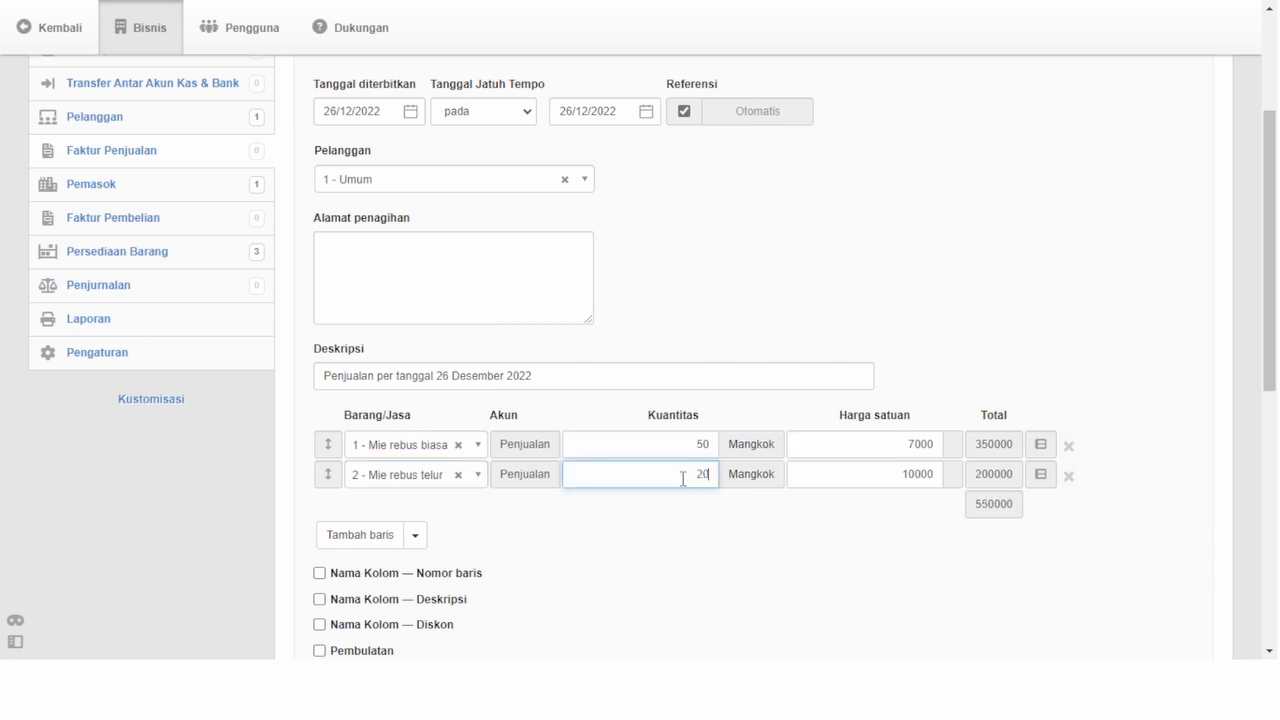
key("Tab")
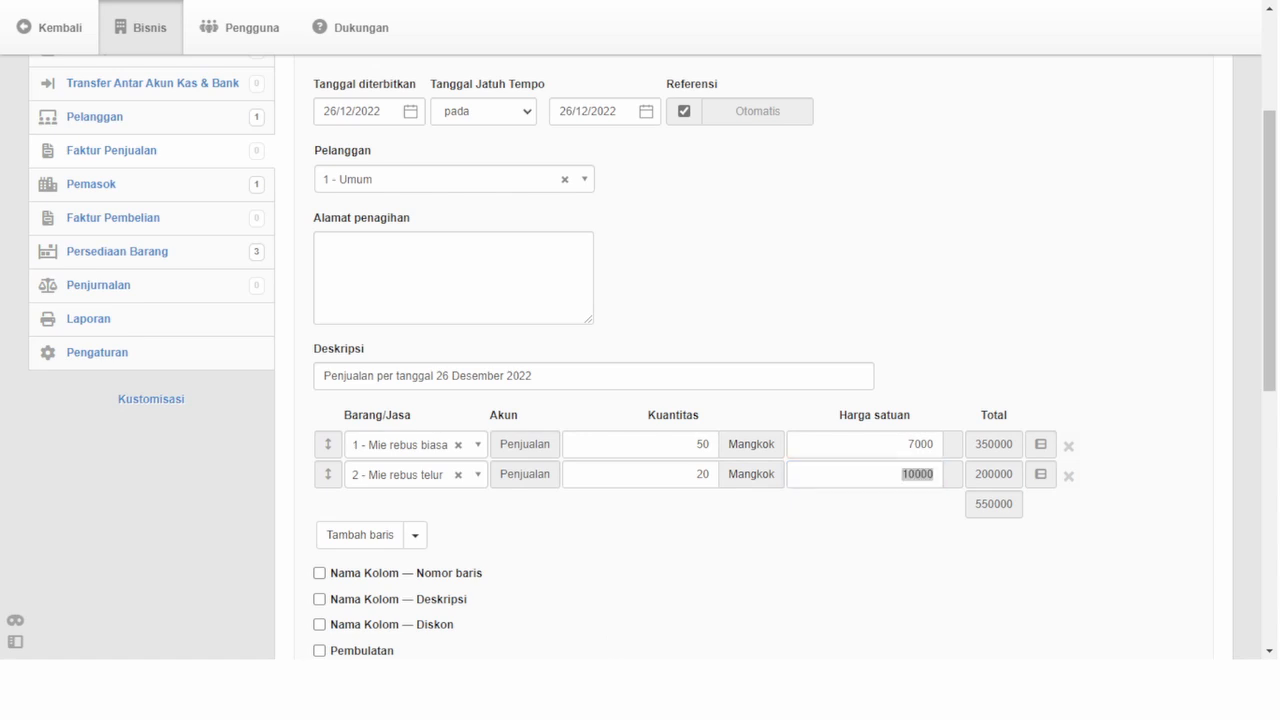
key("alt+Tab")
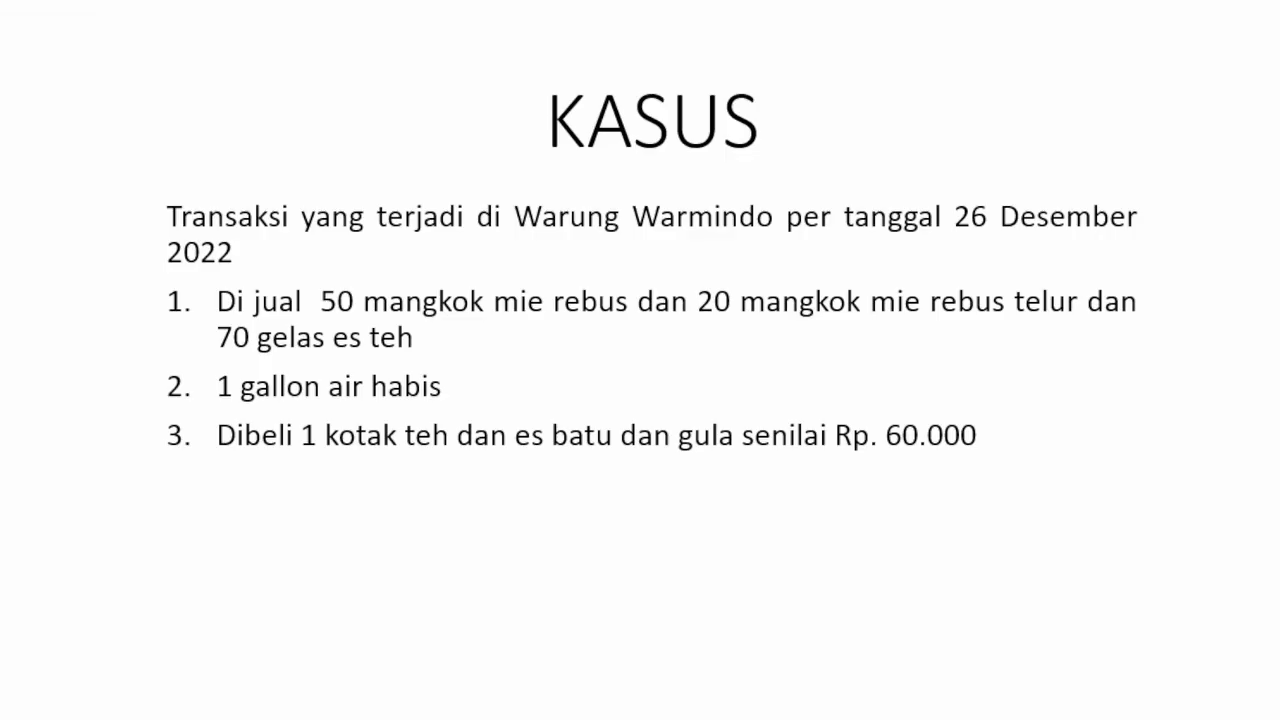
key("alt+Tab")
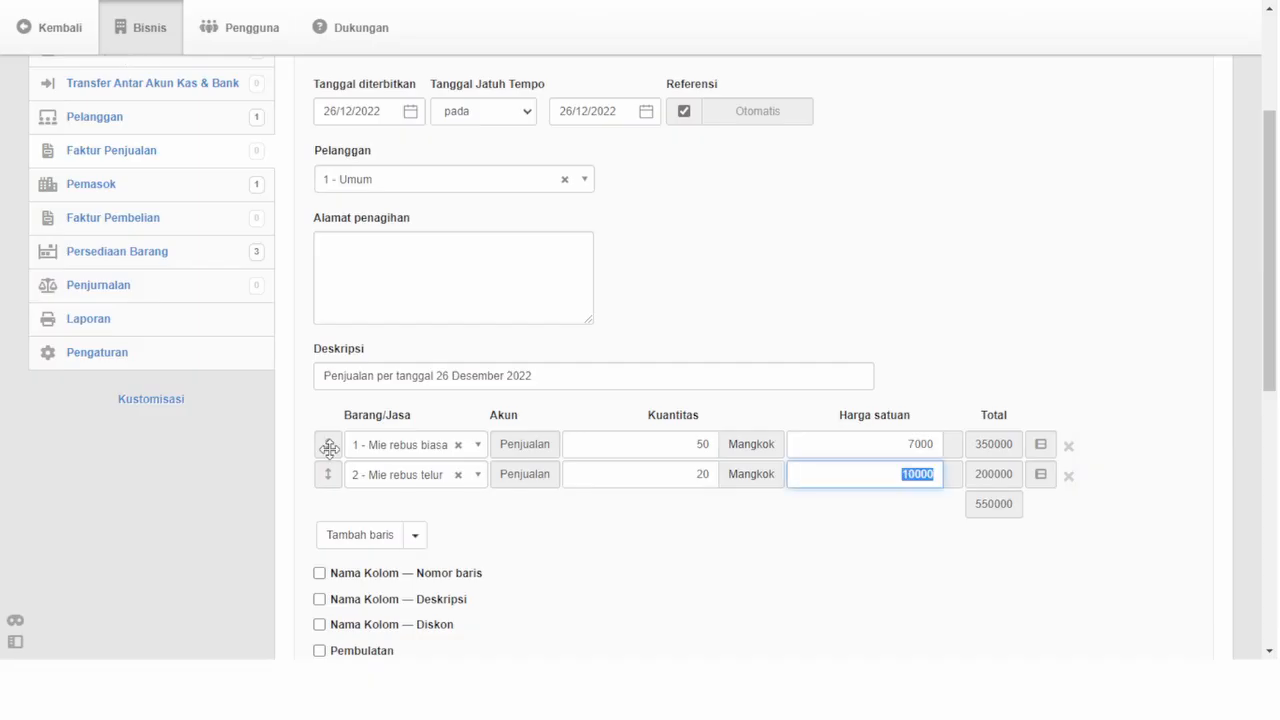
- Add a third invoice line for the item 4 - Teh manis/dingin with a quantity of 70 Gelas
left_click(349, 538)
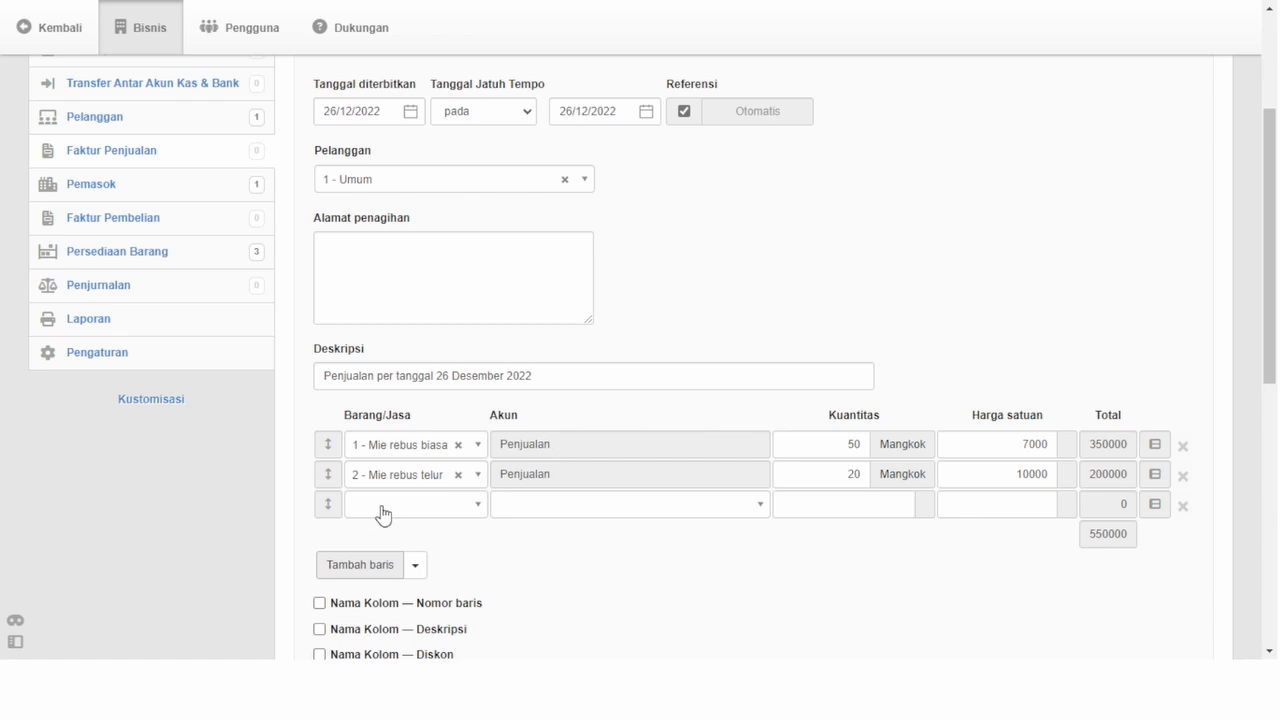
left_click(383, 504)
type("es")
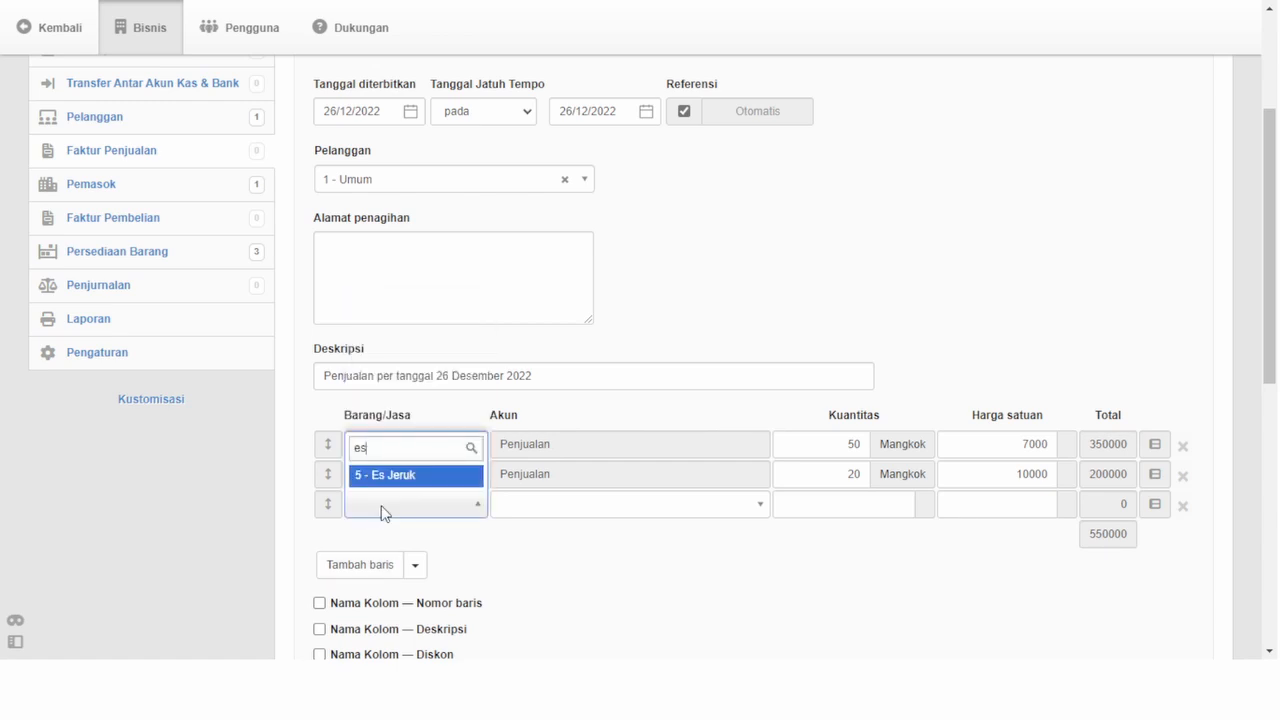
key("BackSpace")
key("BackSpace")
type("te")
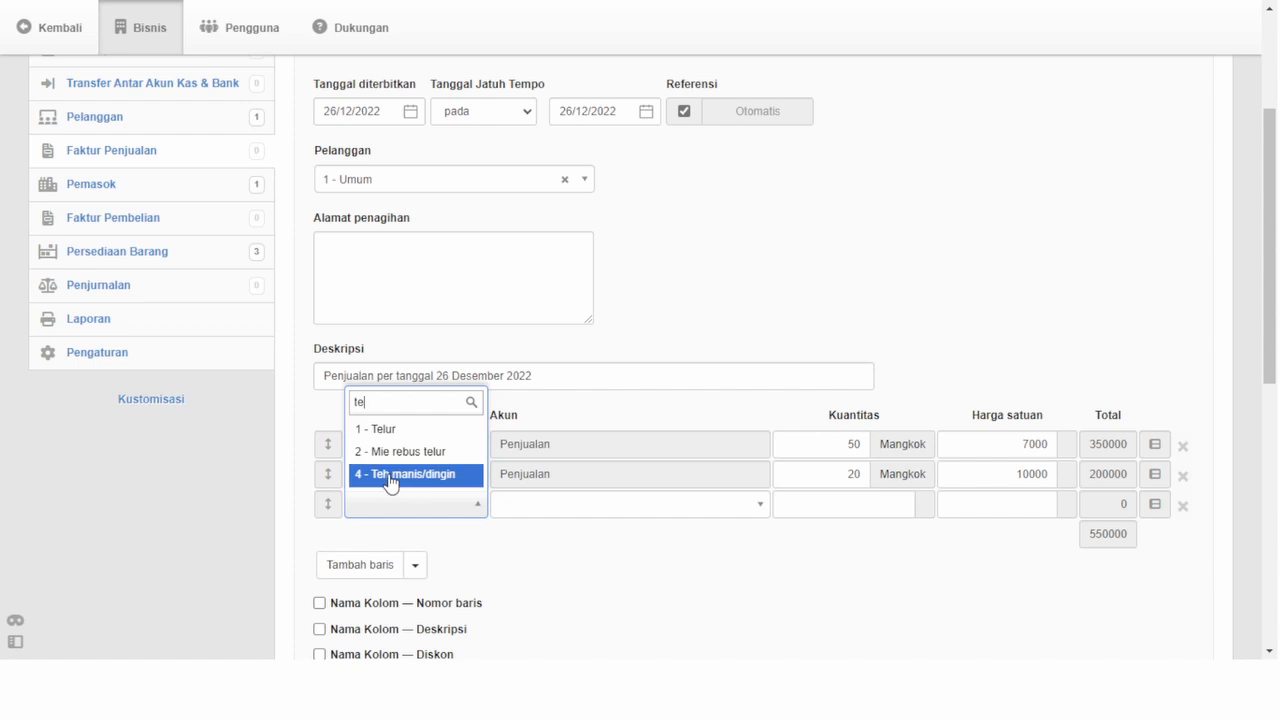
left_click(390, 478)
left_click(716, 505)
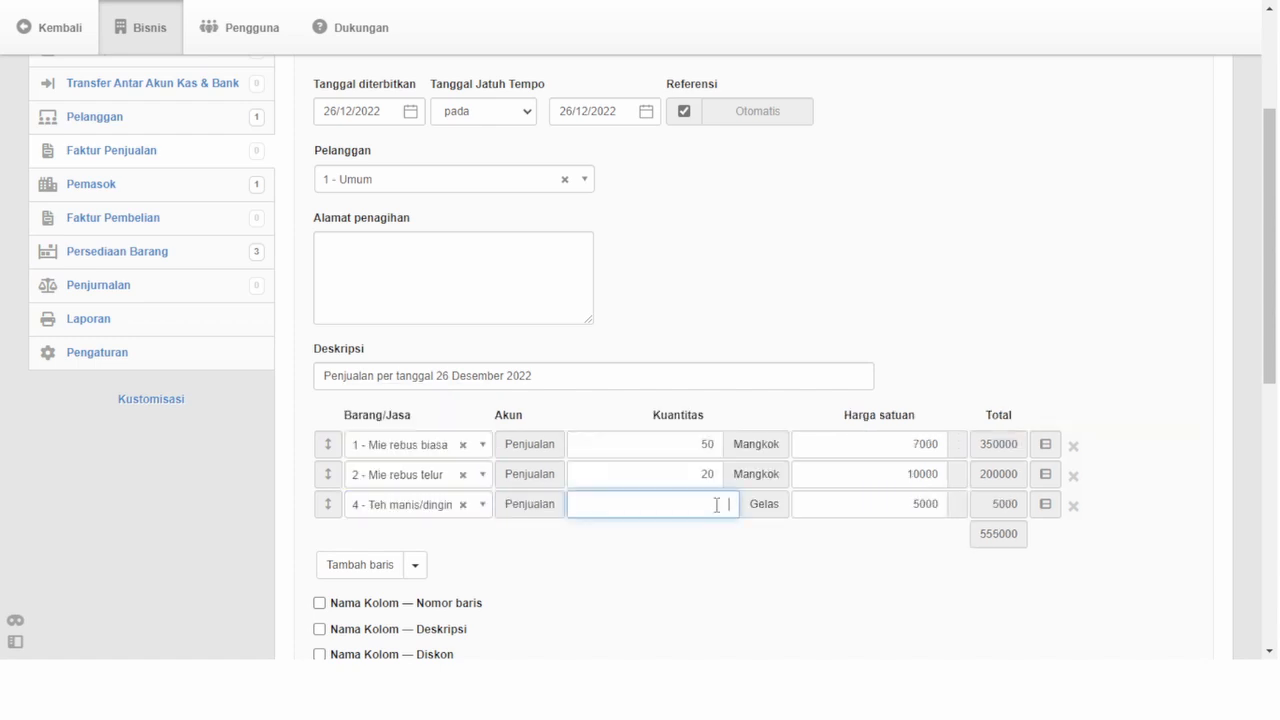
type("70")
key("Tab")
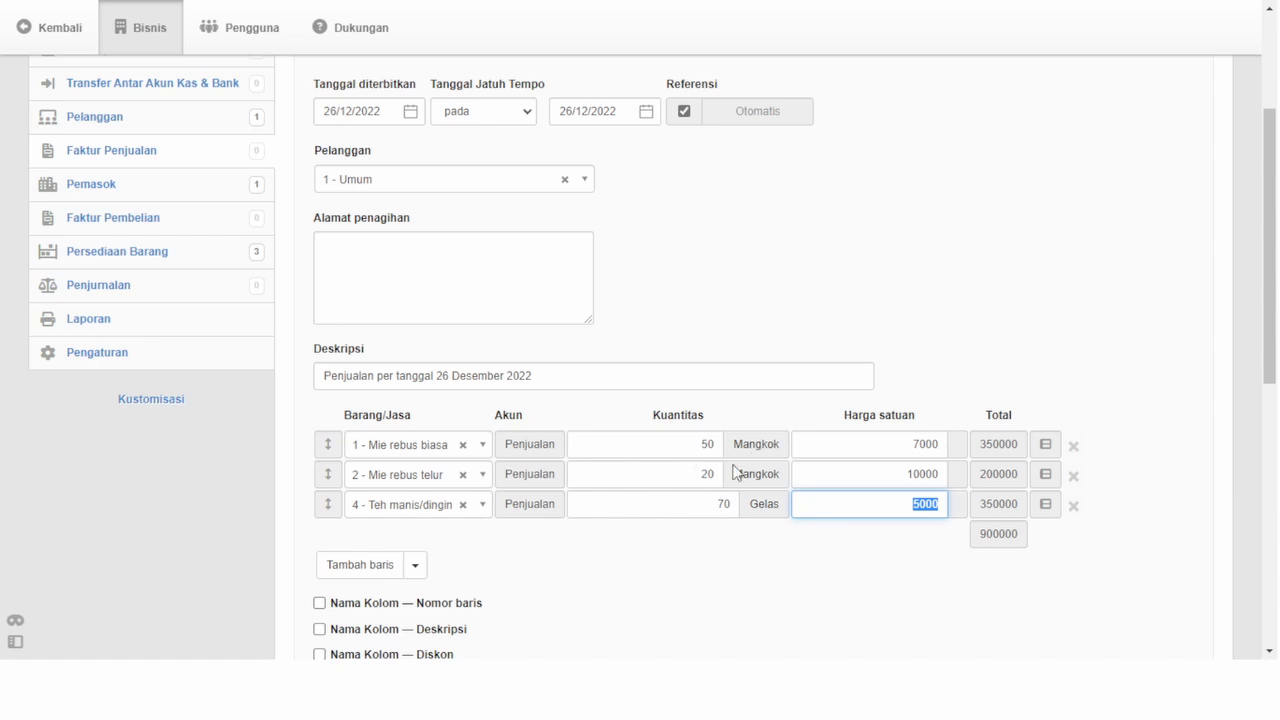
- Create the sales invoice and review its item lines and total
scroll(670, 450, "down", 2)
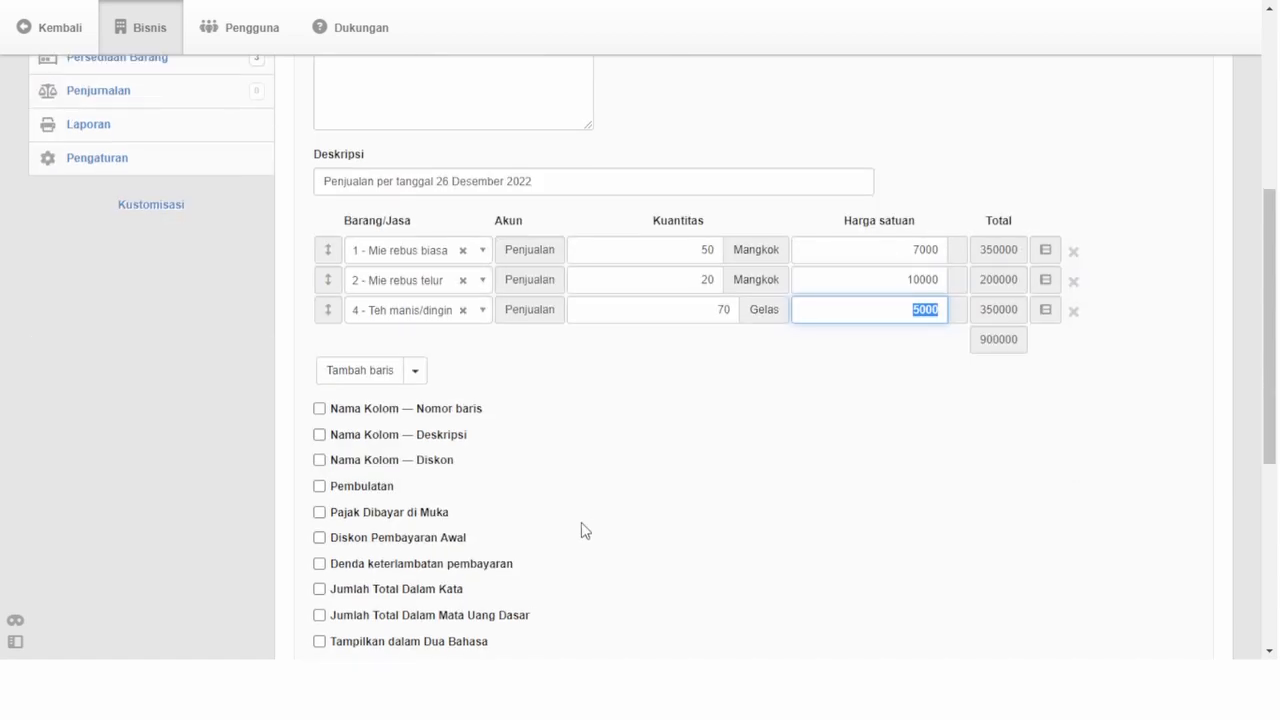
scroll(582, 522, "down", 4)
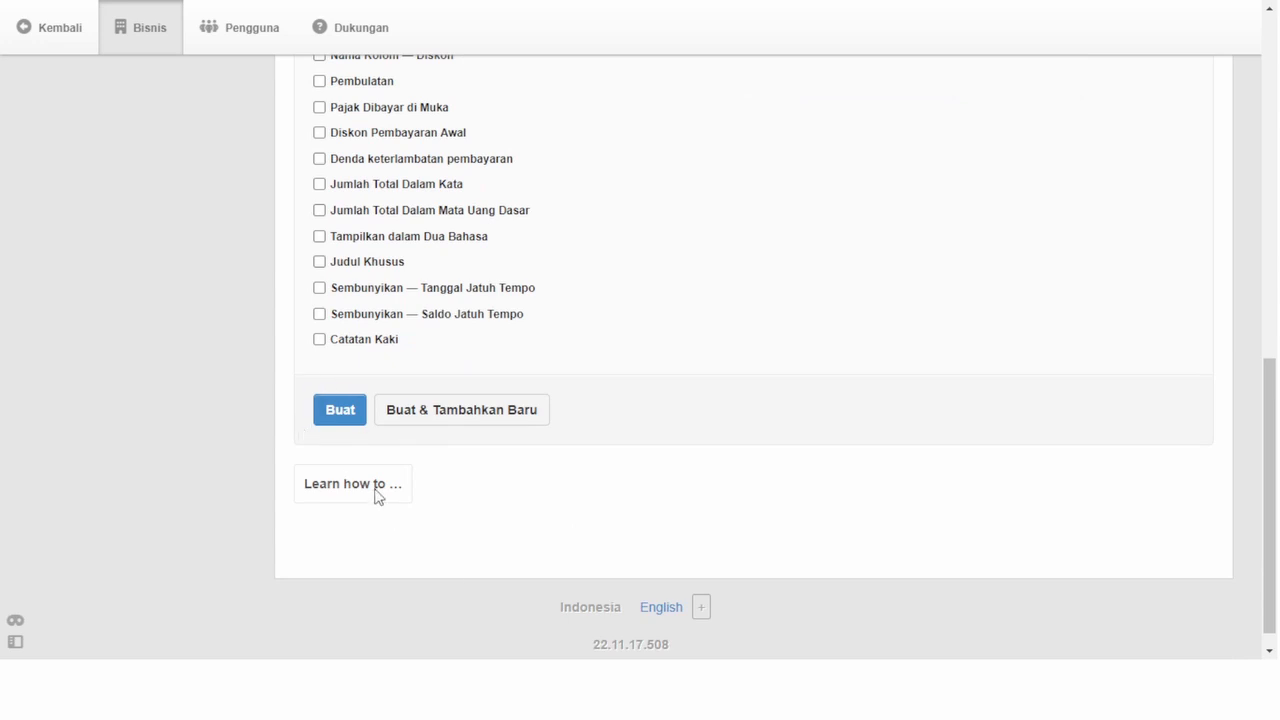
left_click(340, 416)
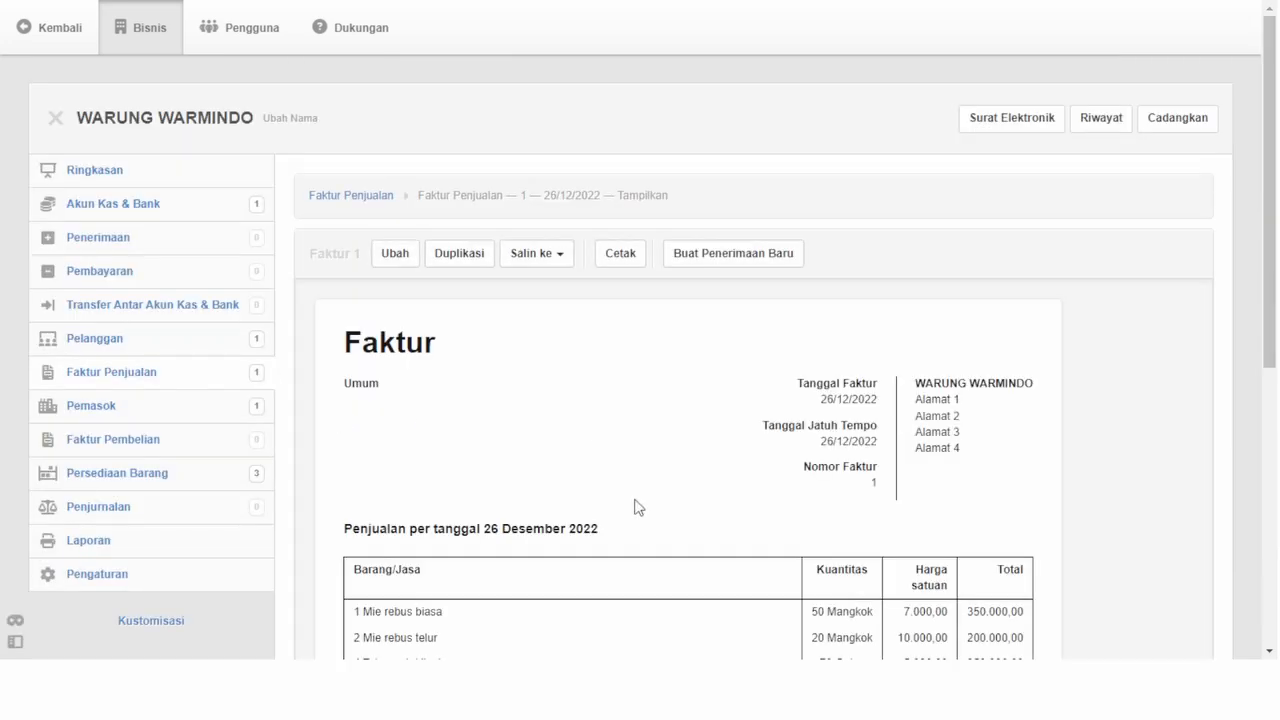
scroll(634, 507, "down", 2)
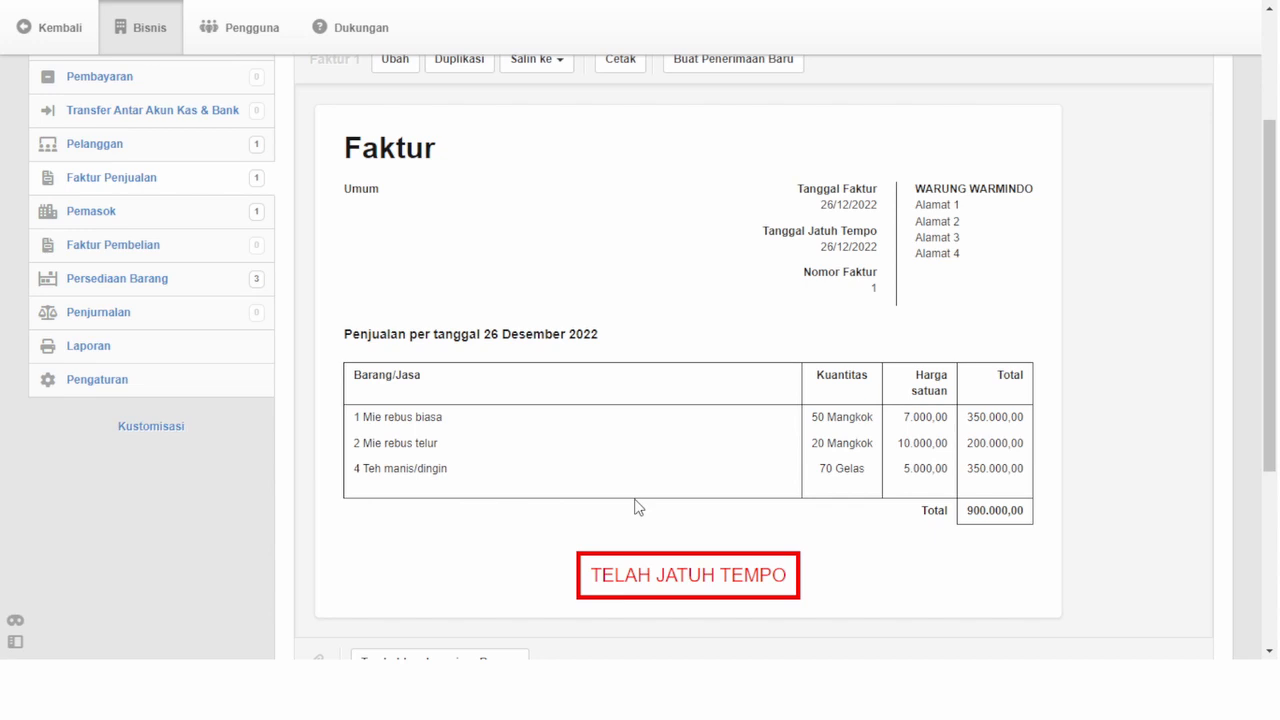
scroll(638, 508, "up", 1)
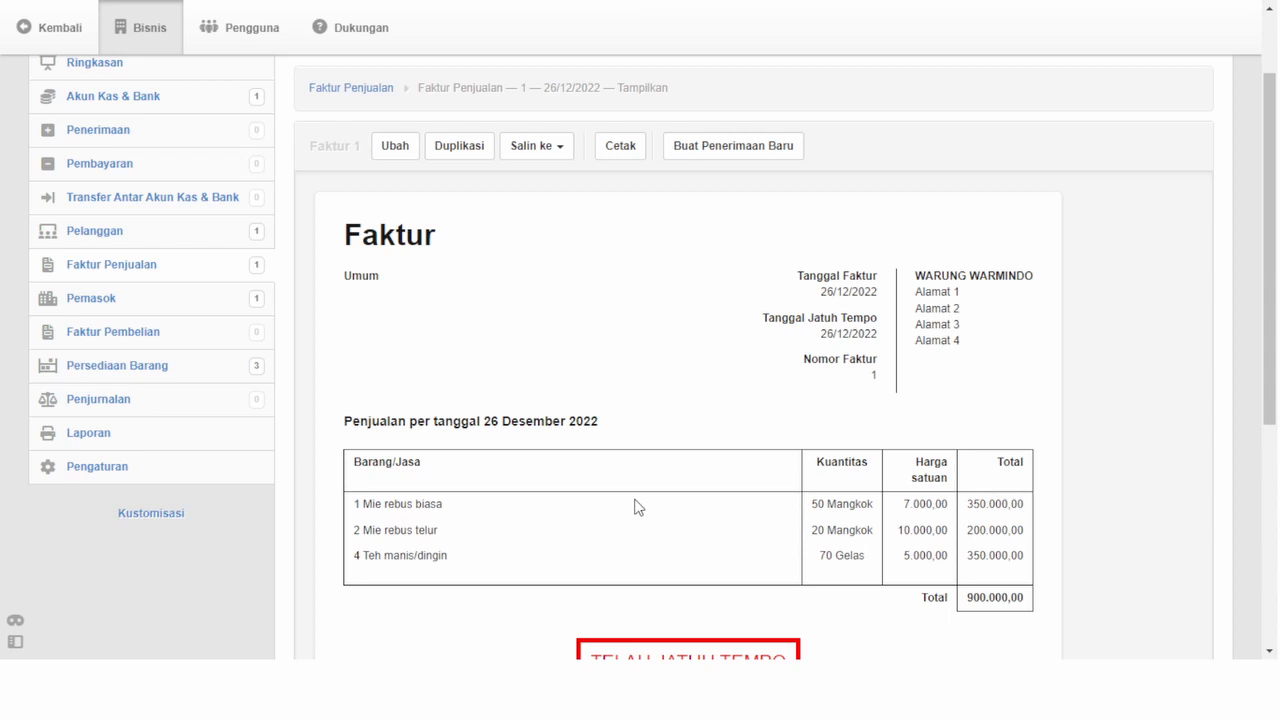
- Start a receipt from the invoice, dated 26/12/2022 with an automatic reference, and deposit it into the account 1 - Kas
left_click(758, 153)
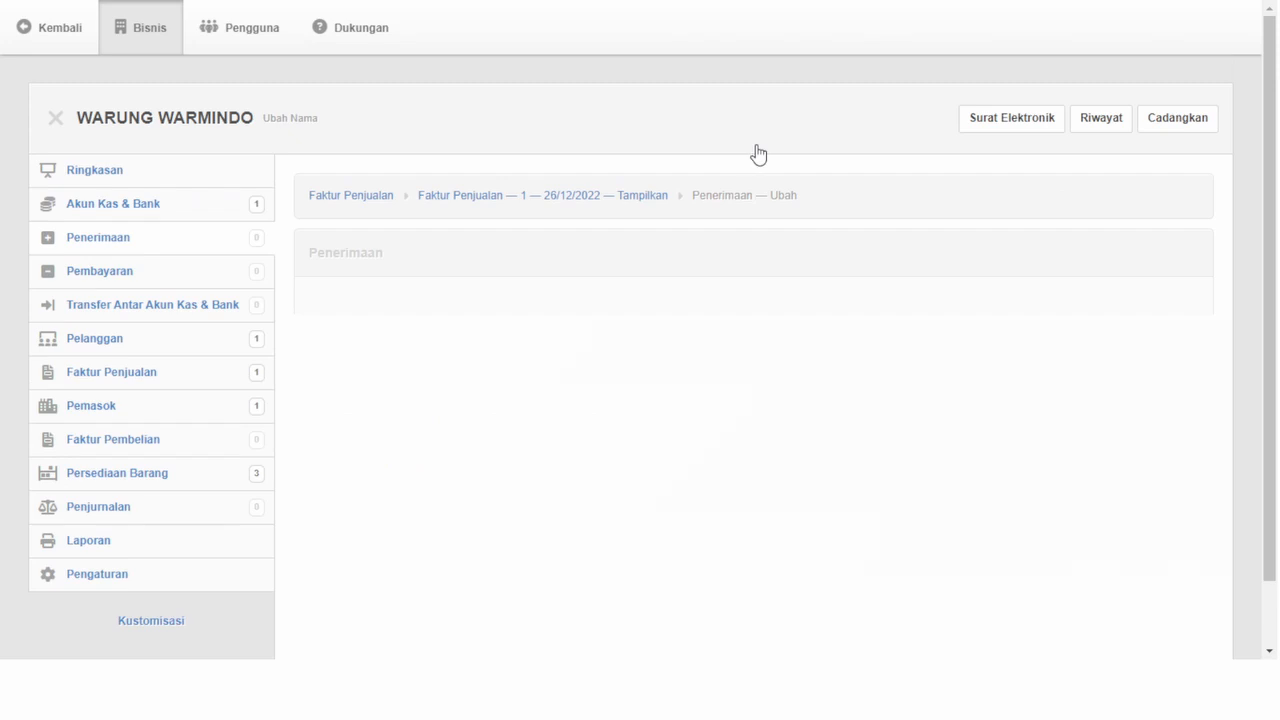
left_click(360, 245)
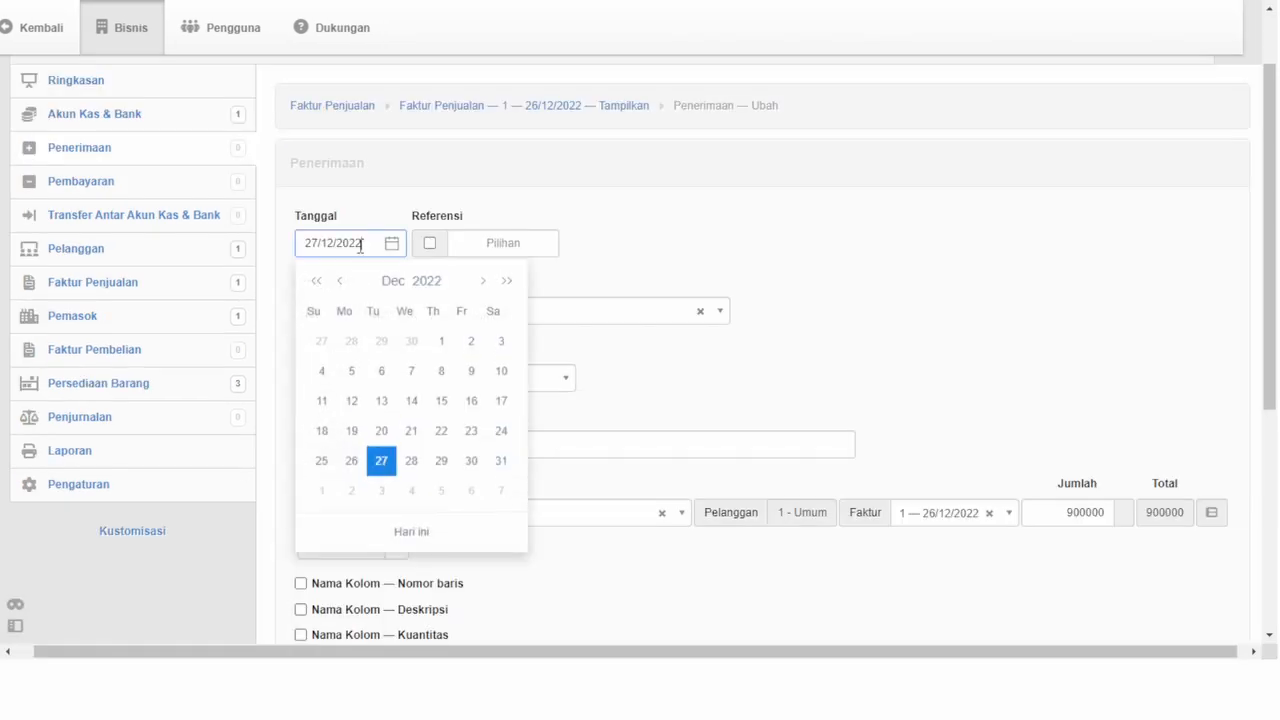
left_click(352, 460)
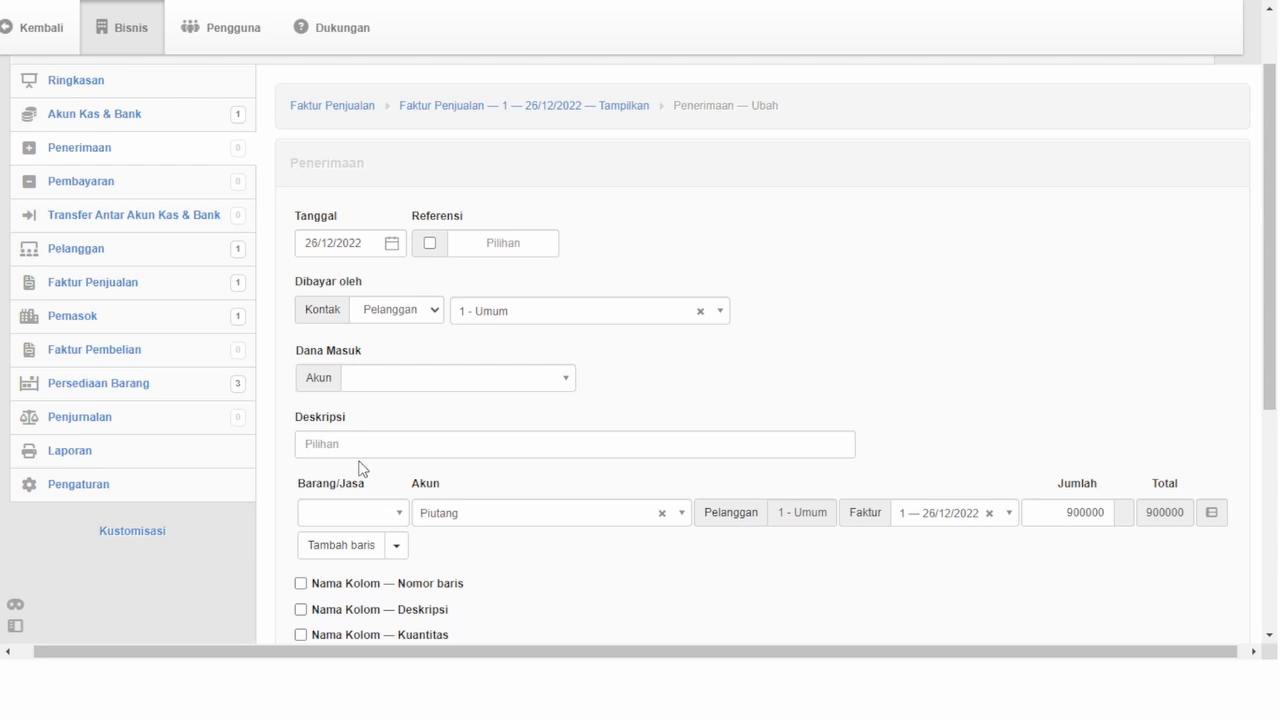
left_click(430, 242)
left_click(434, 389)
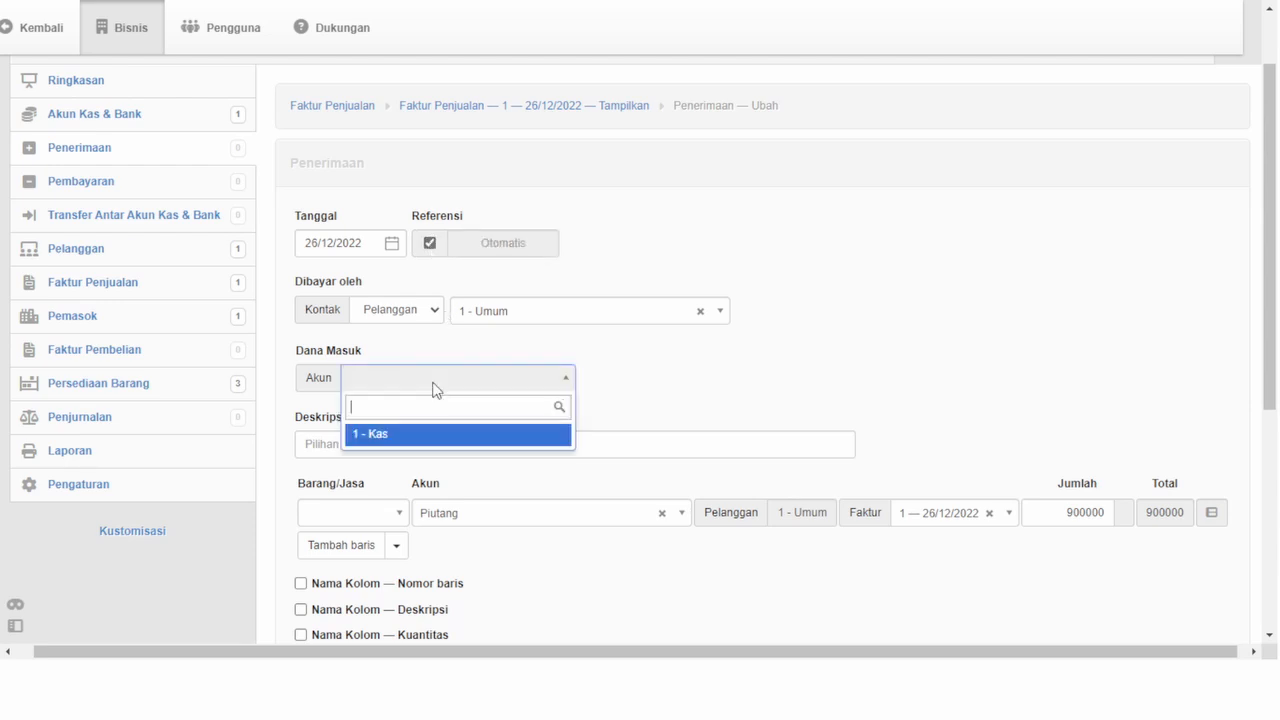
left_click(400, 436)
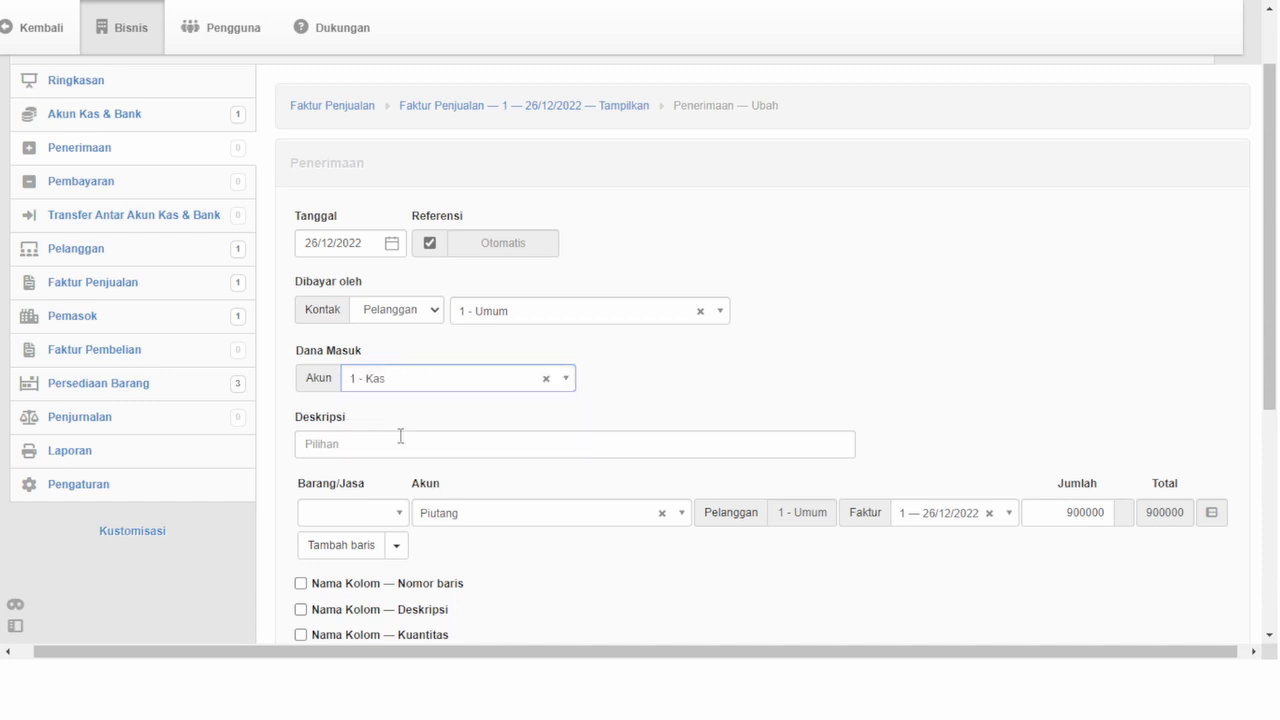
- Describe the receipt as Penerimaan, create it and look over the result
left_click(438, 442)
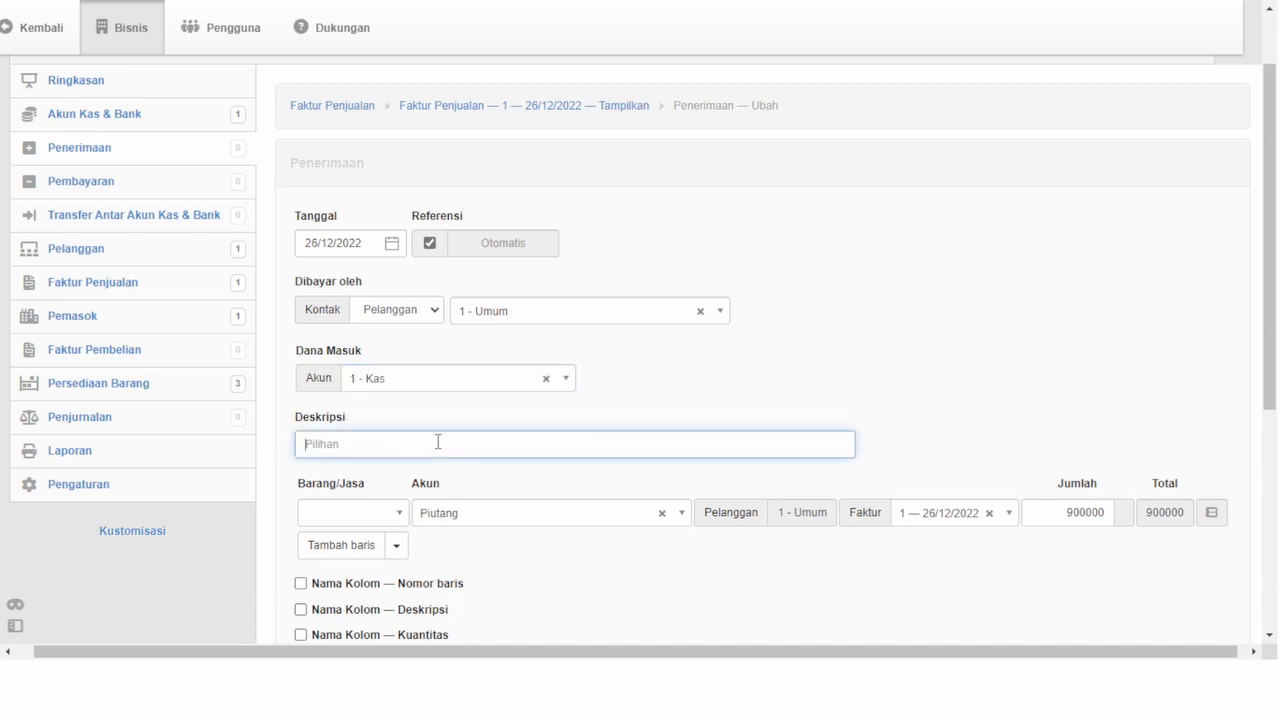
type("Penerimaan")
scroll(509, 463, "down", 3)
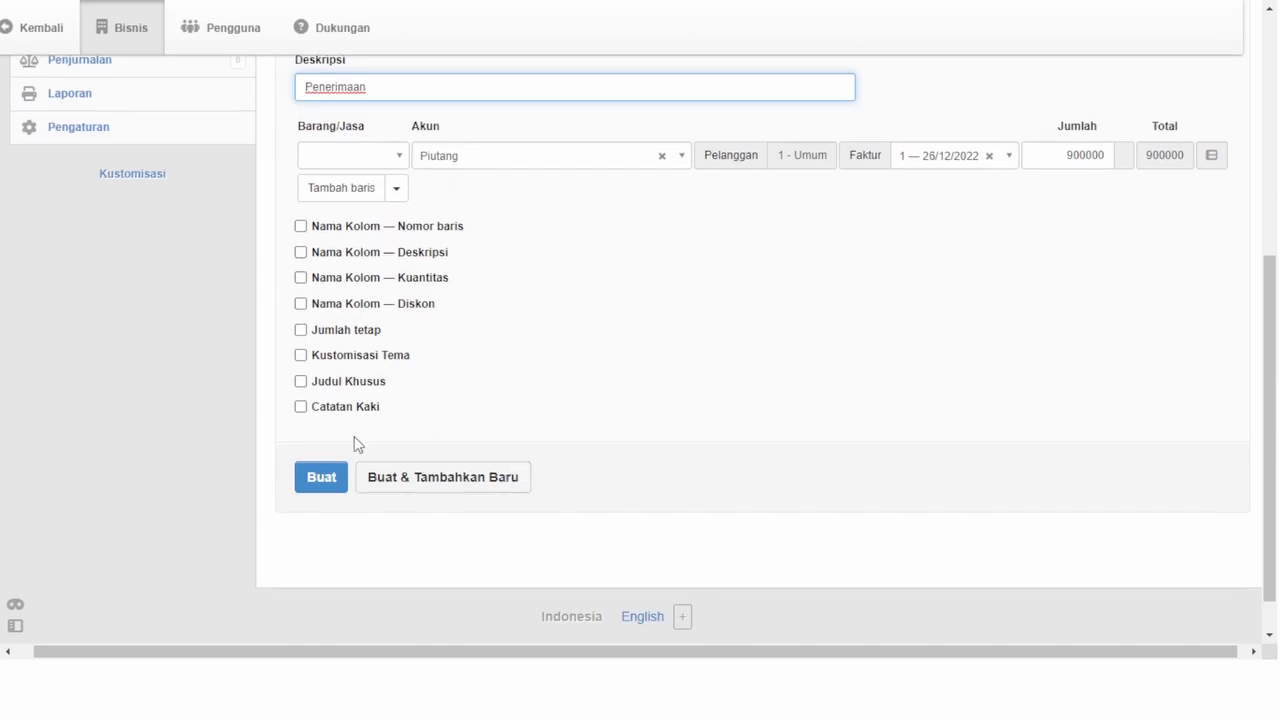
left_click(322, 480)
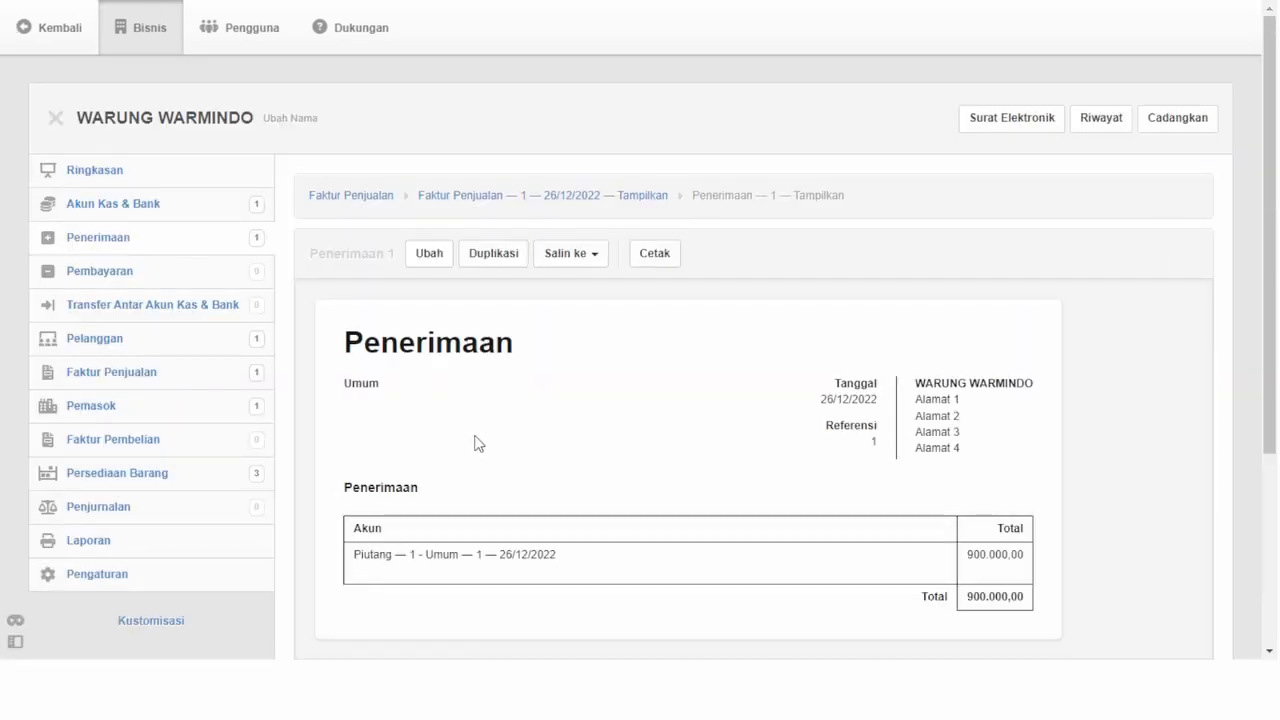
scroll(743, 531, "down", 1)
scroll(743, 531, "up", 1)
- Open the business summary and examine the asset, equity, income and expense figures
left_click(94, 170)
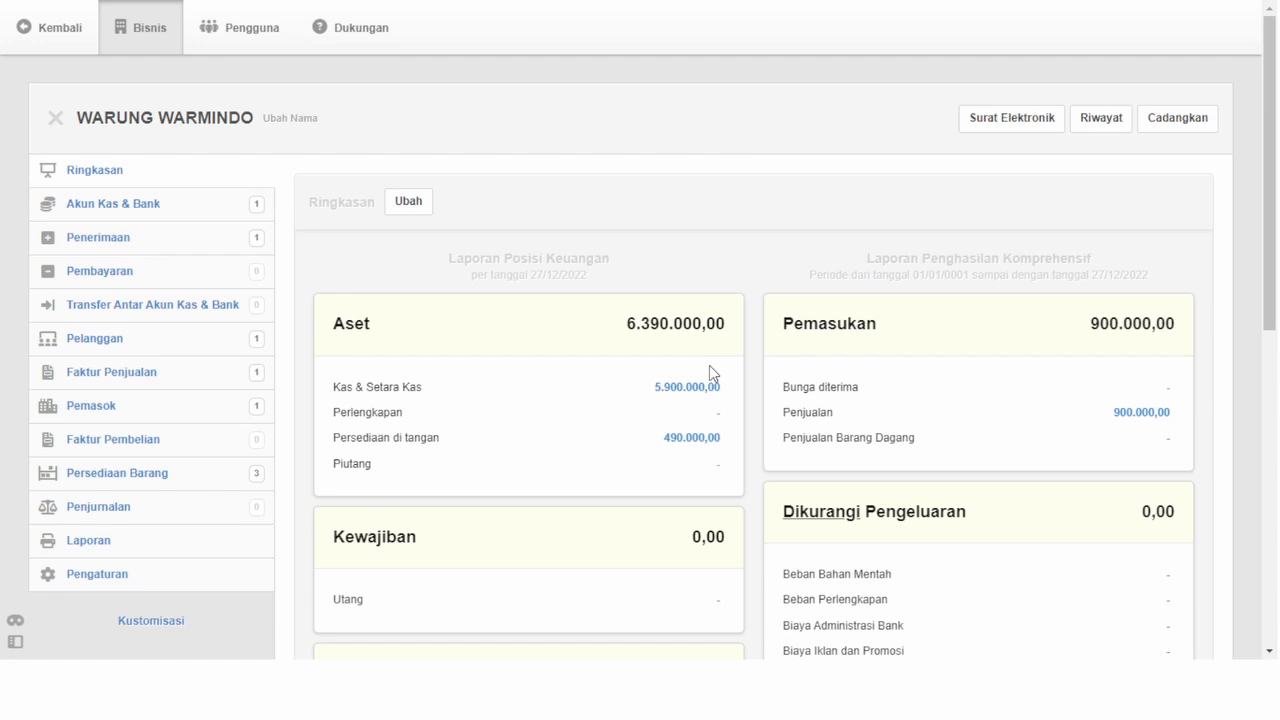
scroll(920, 486, "down", 2)
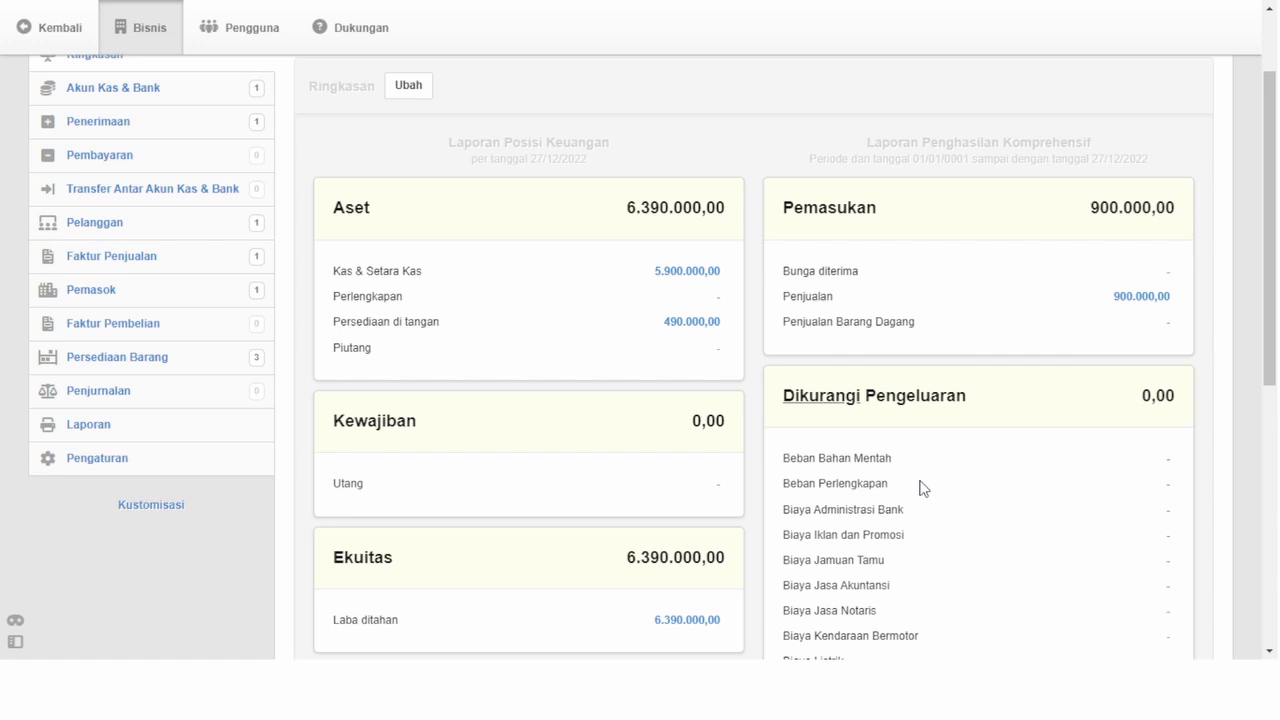
scroll(811, 425, "down", 1)
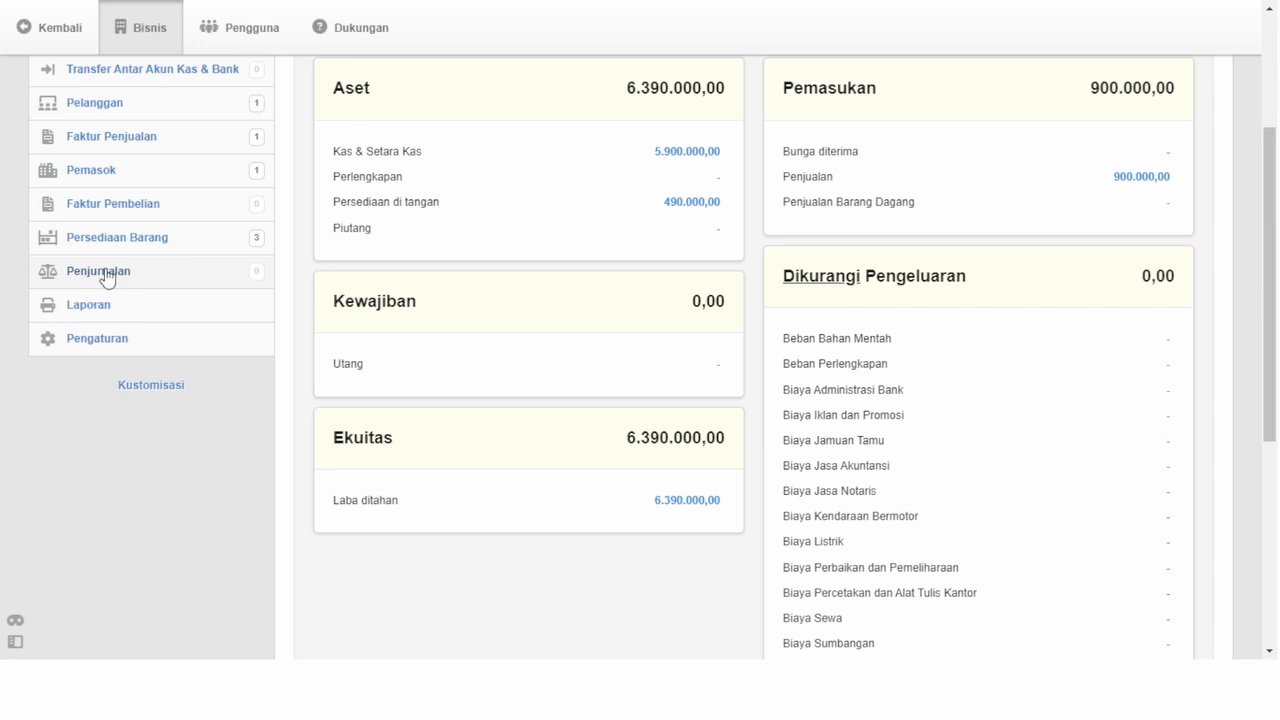
- Start a new journal entry and enable its automatic reference number
left_click(107, 278)
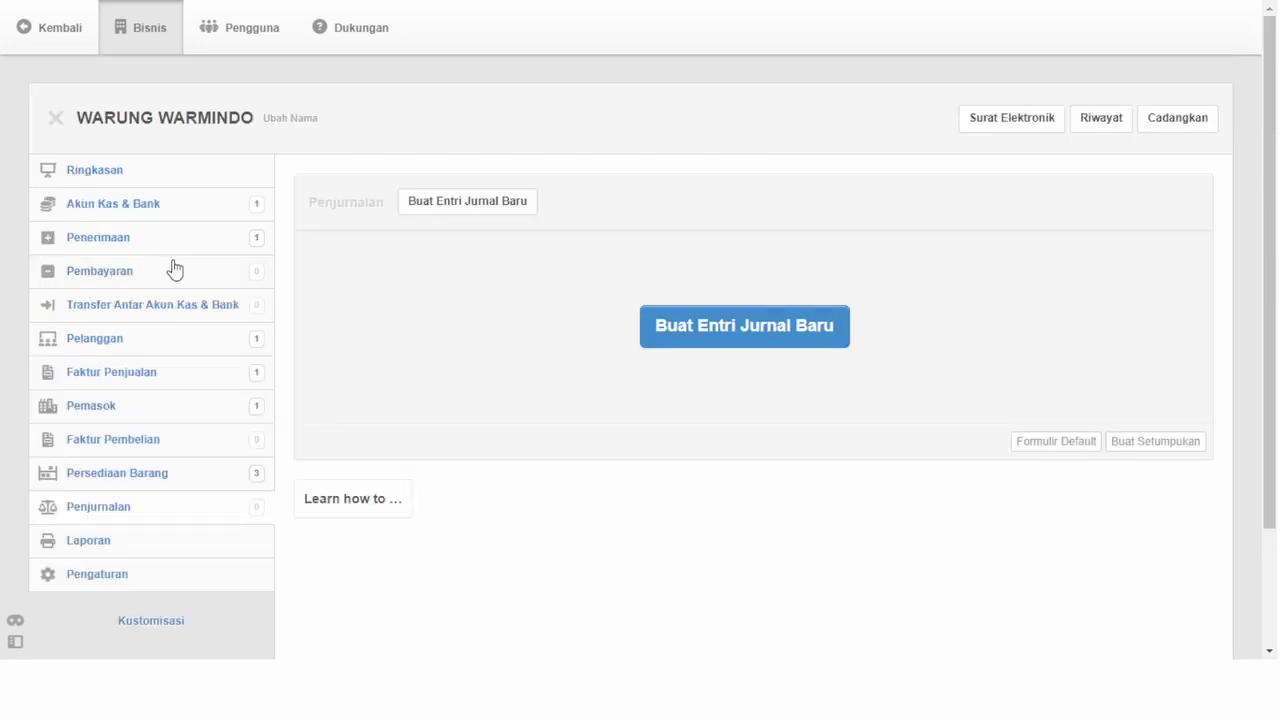
left_click(694, 328)
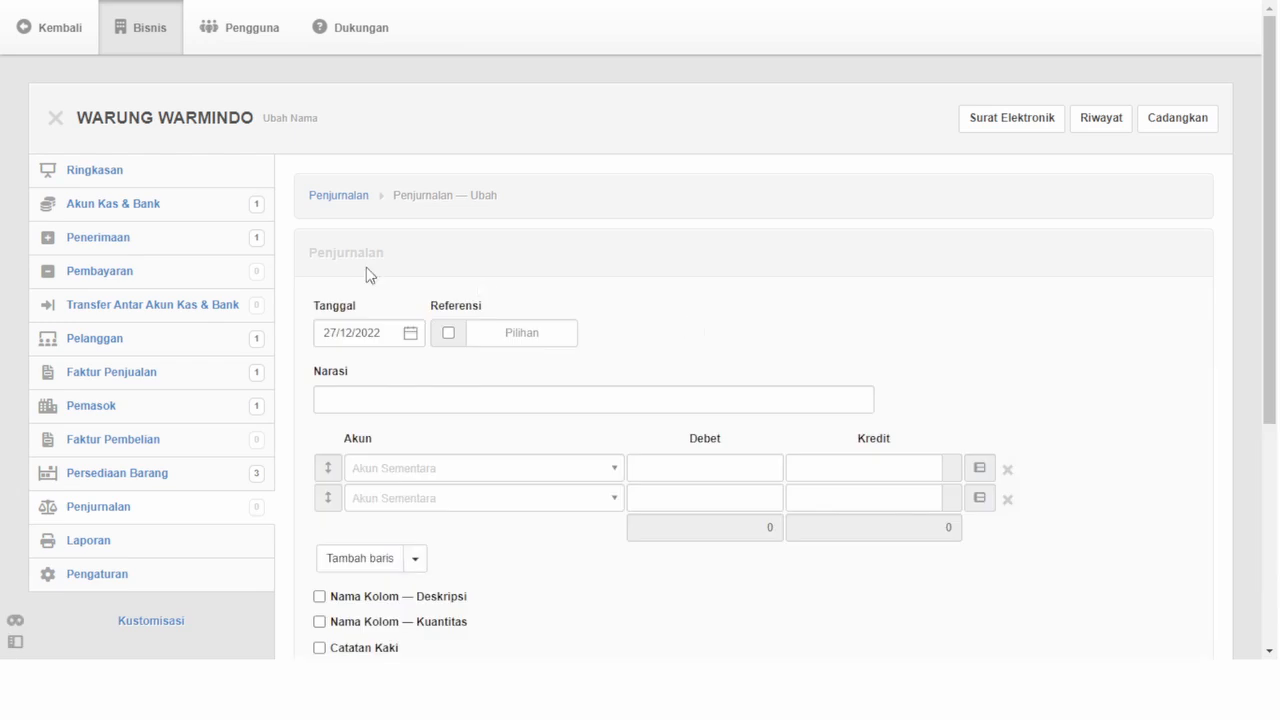
left_click(448, 332)
- Enter Penyesuian Persediaan as the journal entry's narration
left_click(402, 399)
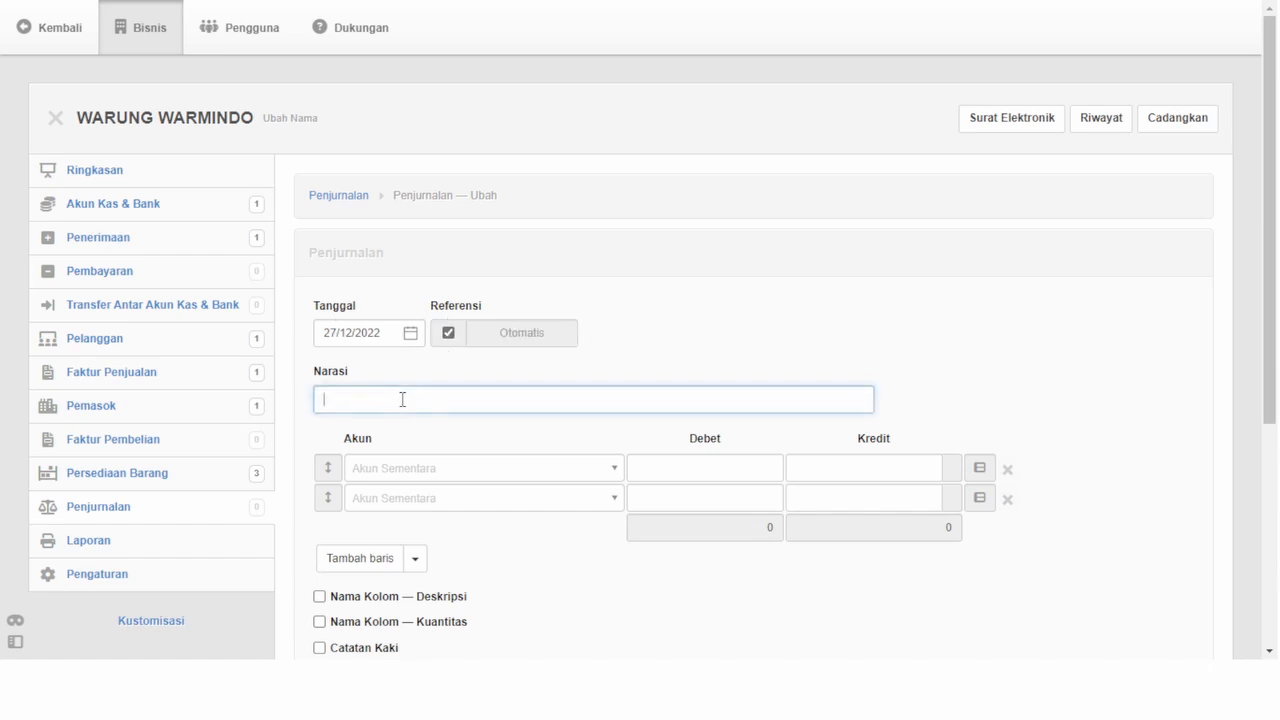
type("penya")
key("BackSpace")
key("BackSpace")
key("BackSpace")
key("BackSpace")
key("BackSpace")
type("Penye")
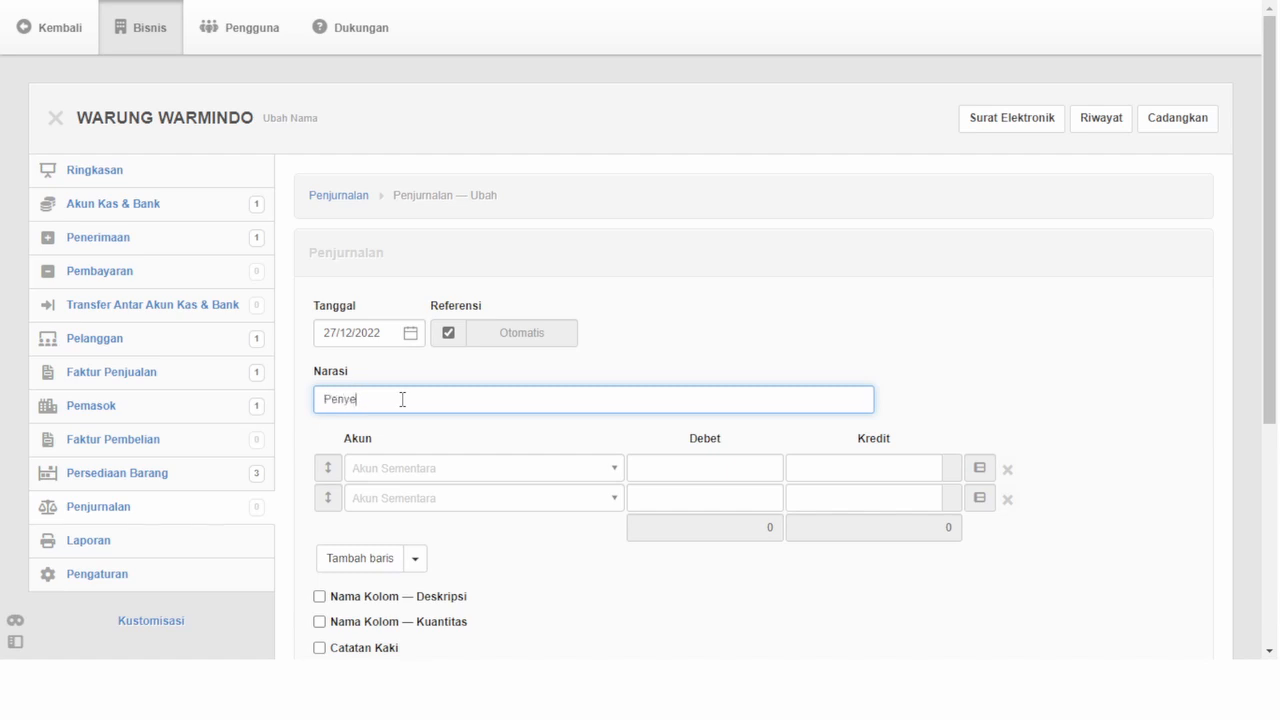
type("suian Persediaan")
key("BackSpace")
key("BackSpace")
type("n")
left_click(457, 407)
key("BackSpace")
type("an")
- Assign the account Beban Bahan Mentah to the first journal line
left_click(507, 476)
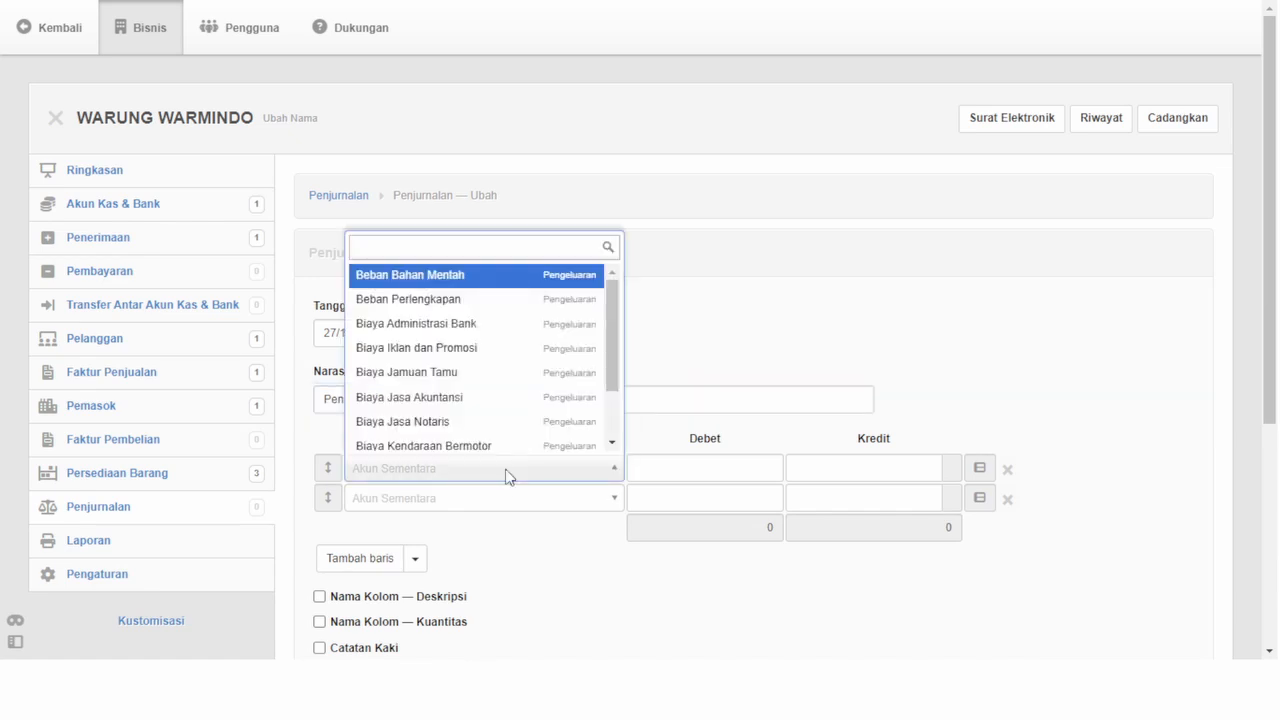
type("be")
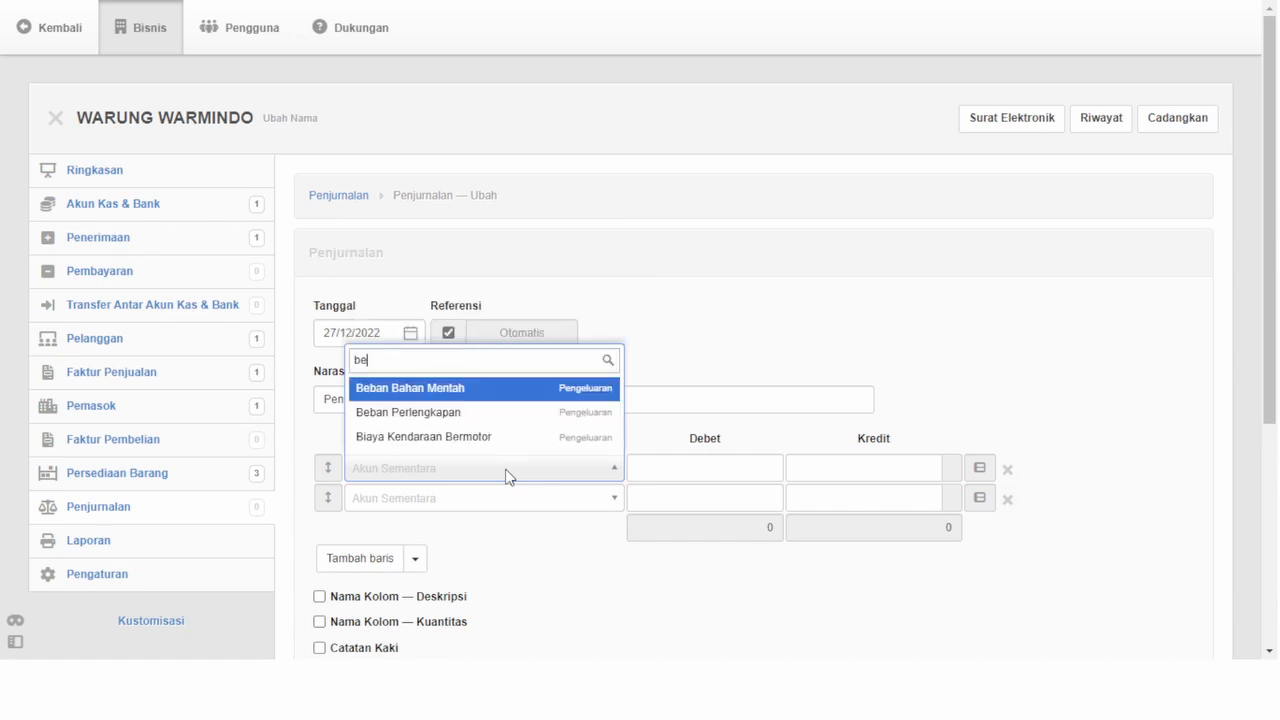
type("ban")
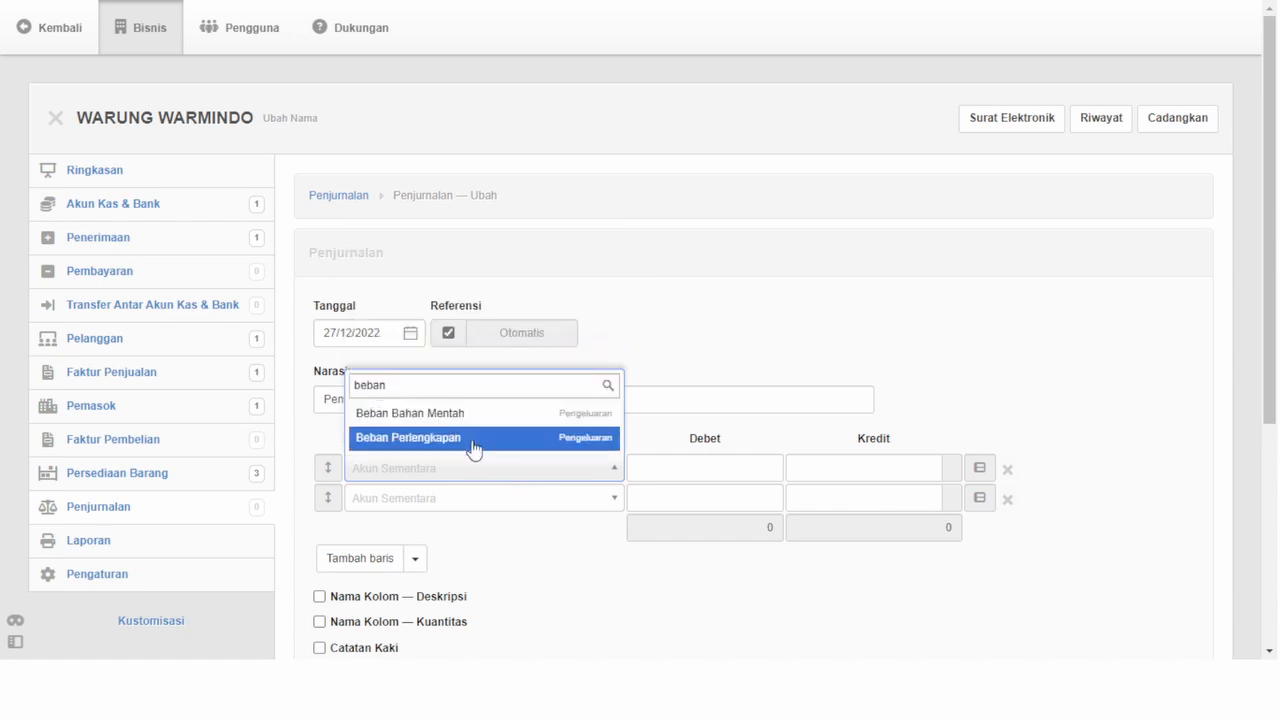
left_click(458, 420)
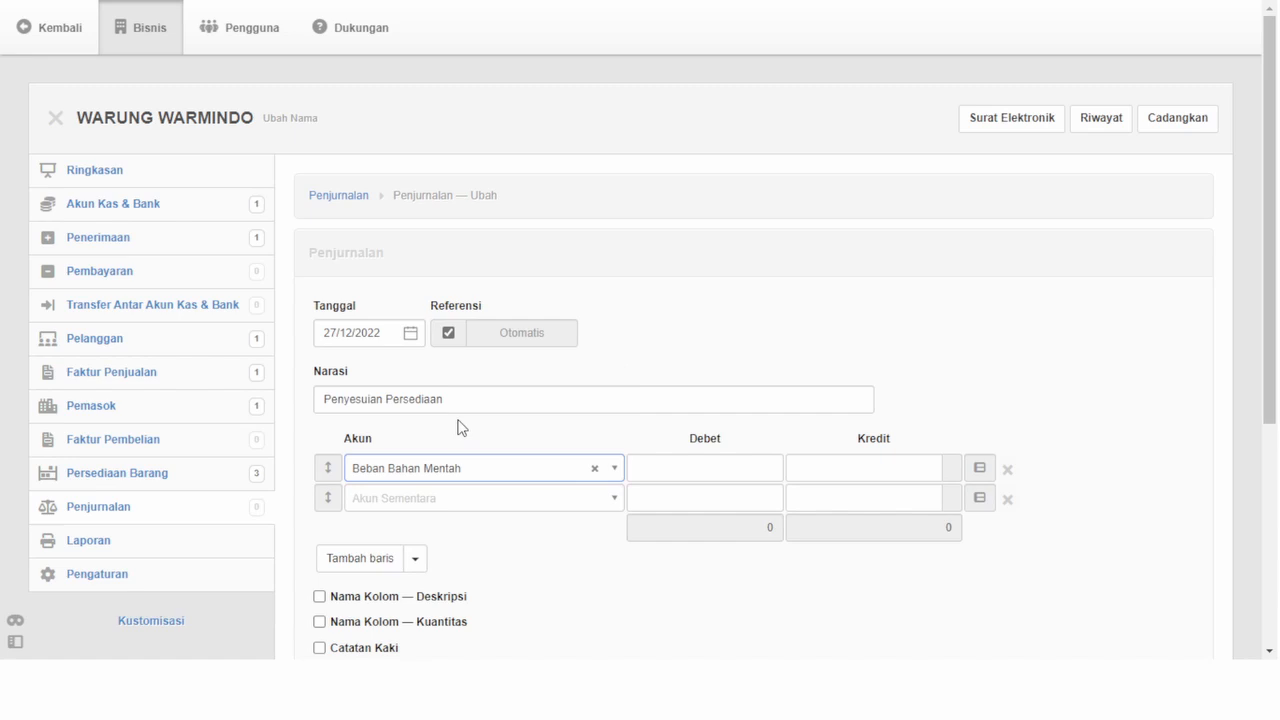
- Assign Persediaan di tangan with the inventory item 1 - Mie Instan to the second journal line, and enable the Kuantitas column
left_click(507, 509)
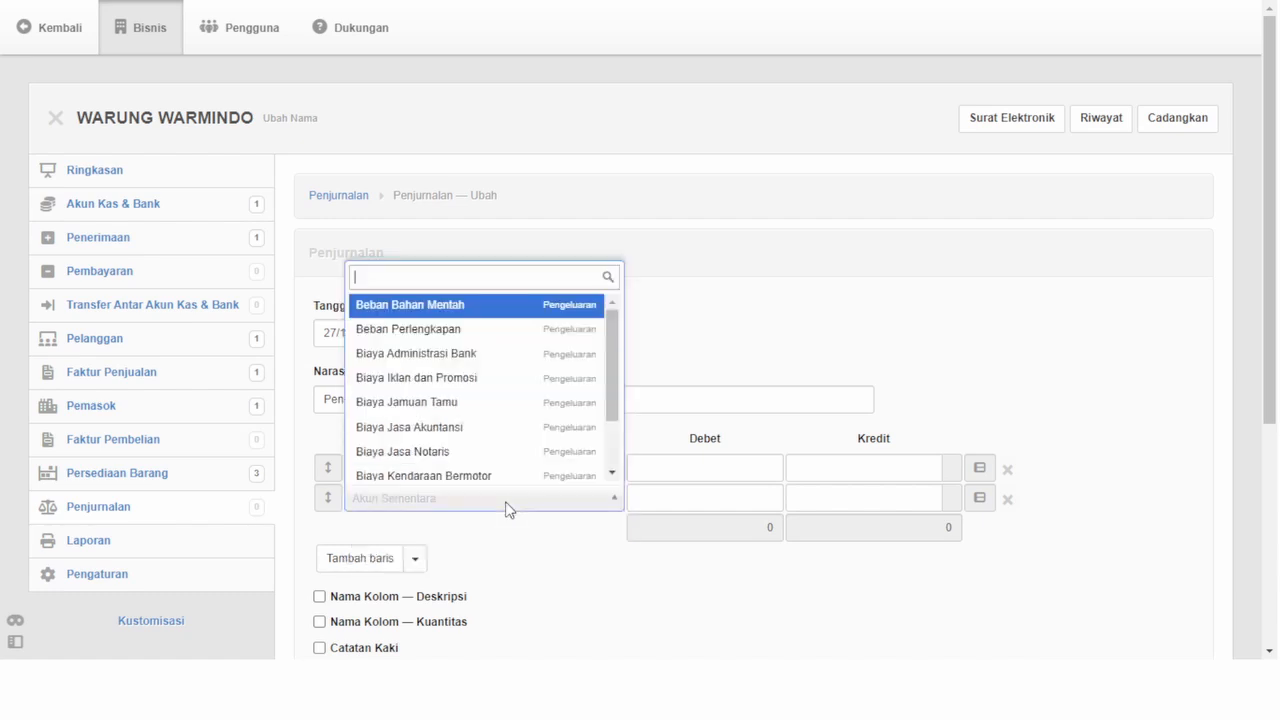
type("perse")
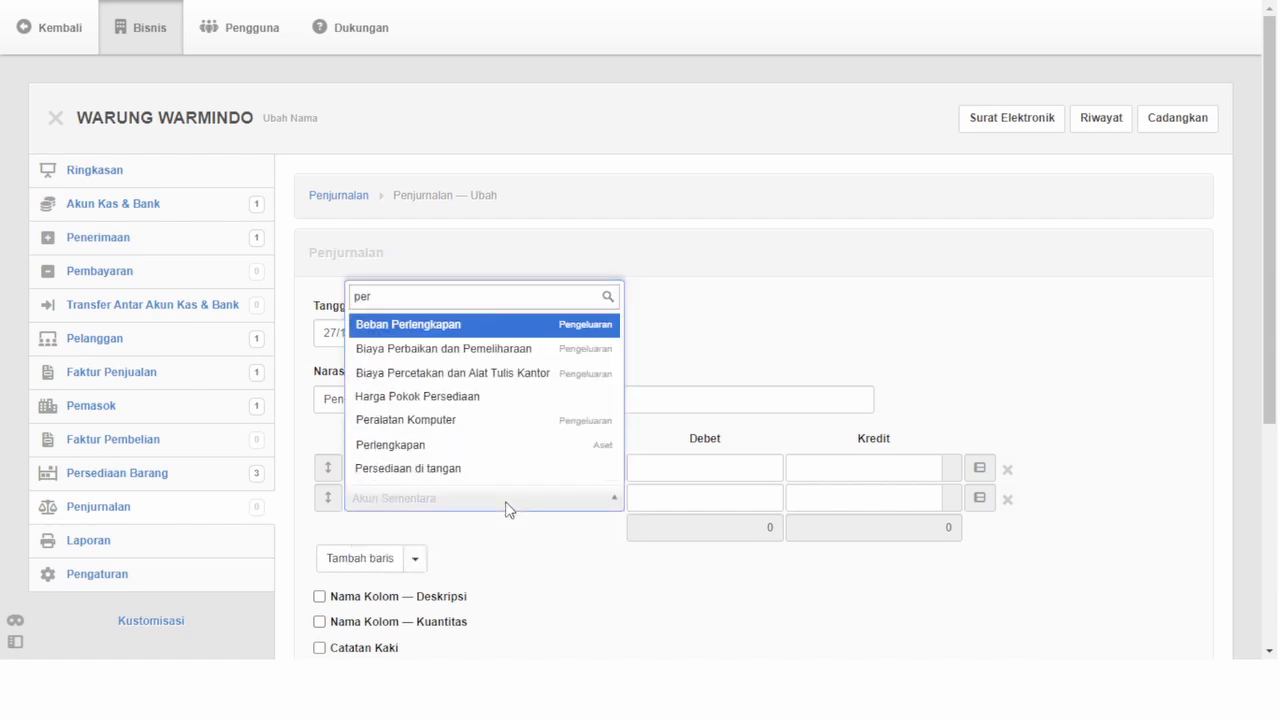
left_click(449, 470)
scroll(640, 490, "down", 1)
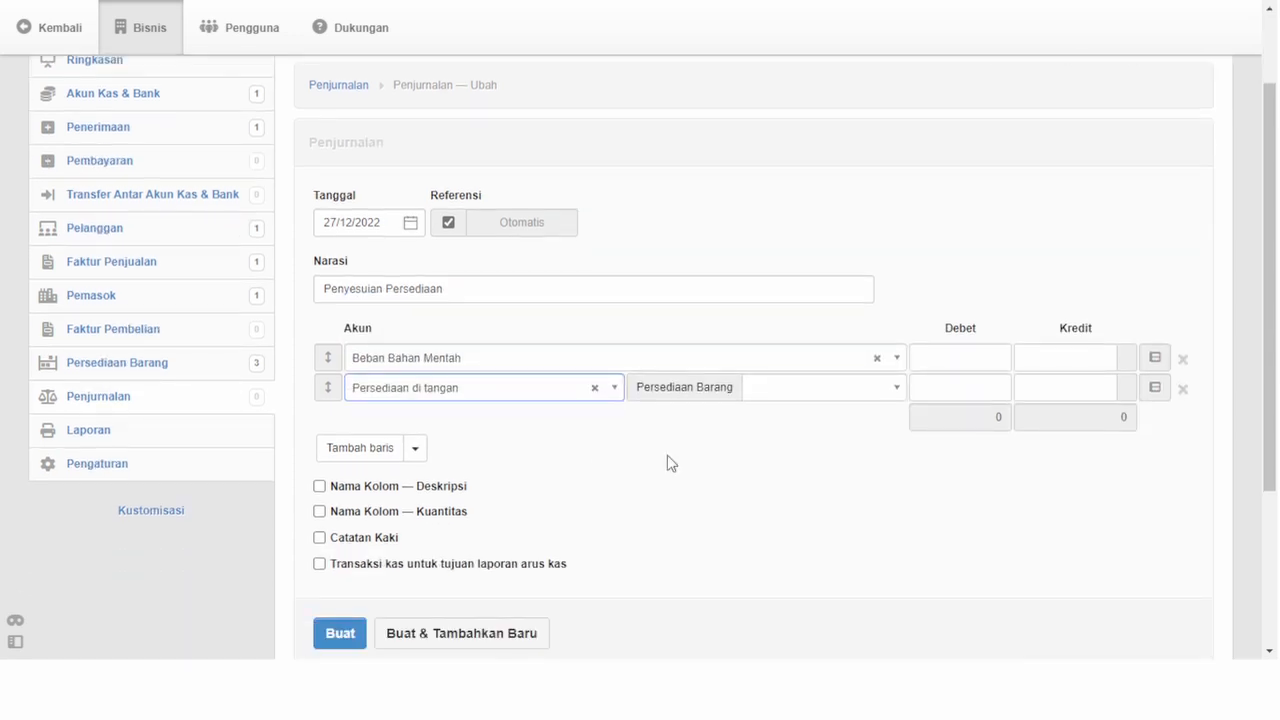
left_click(810, 398)
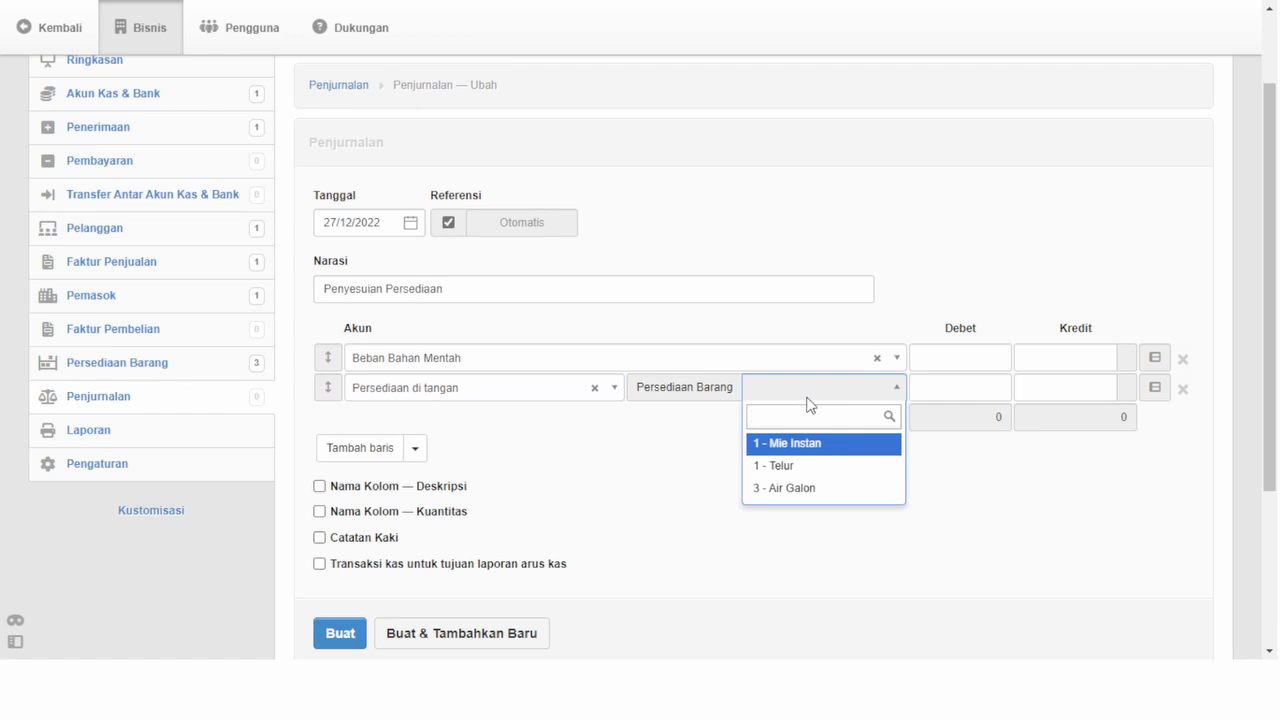
left_click(799, 451)
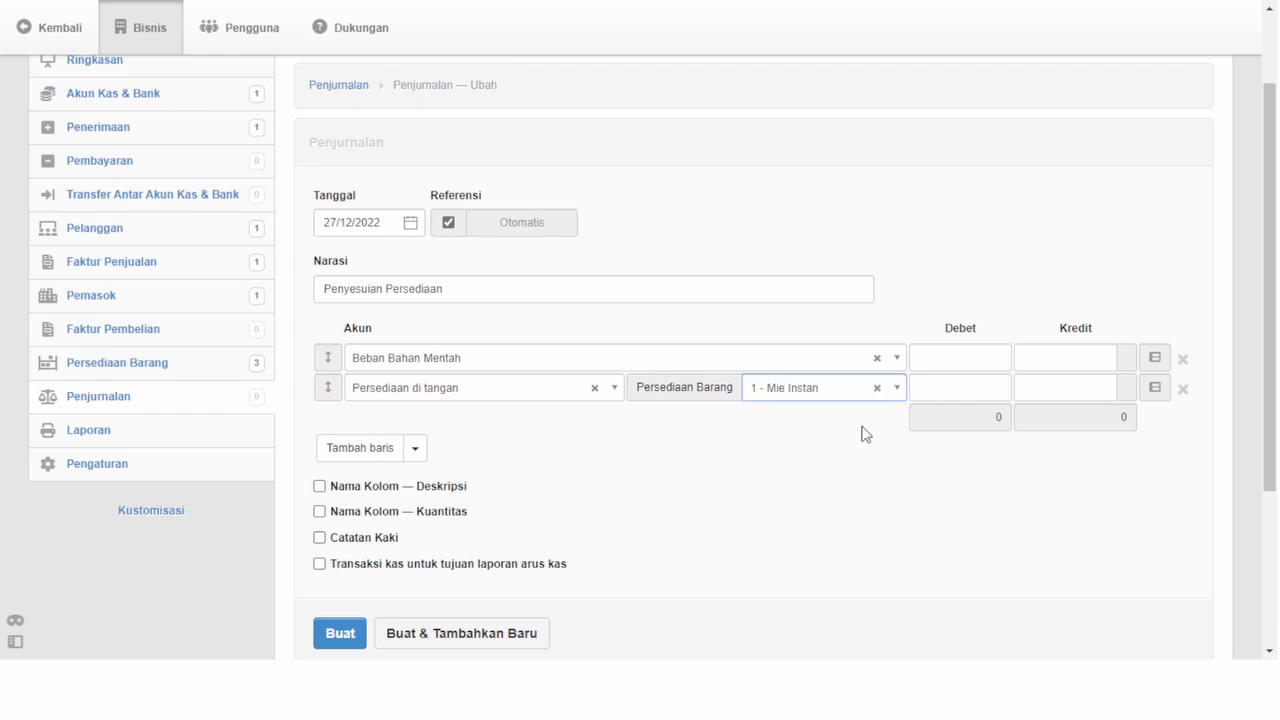
left_click(319, 511)
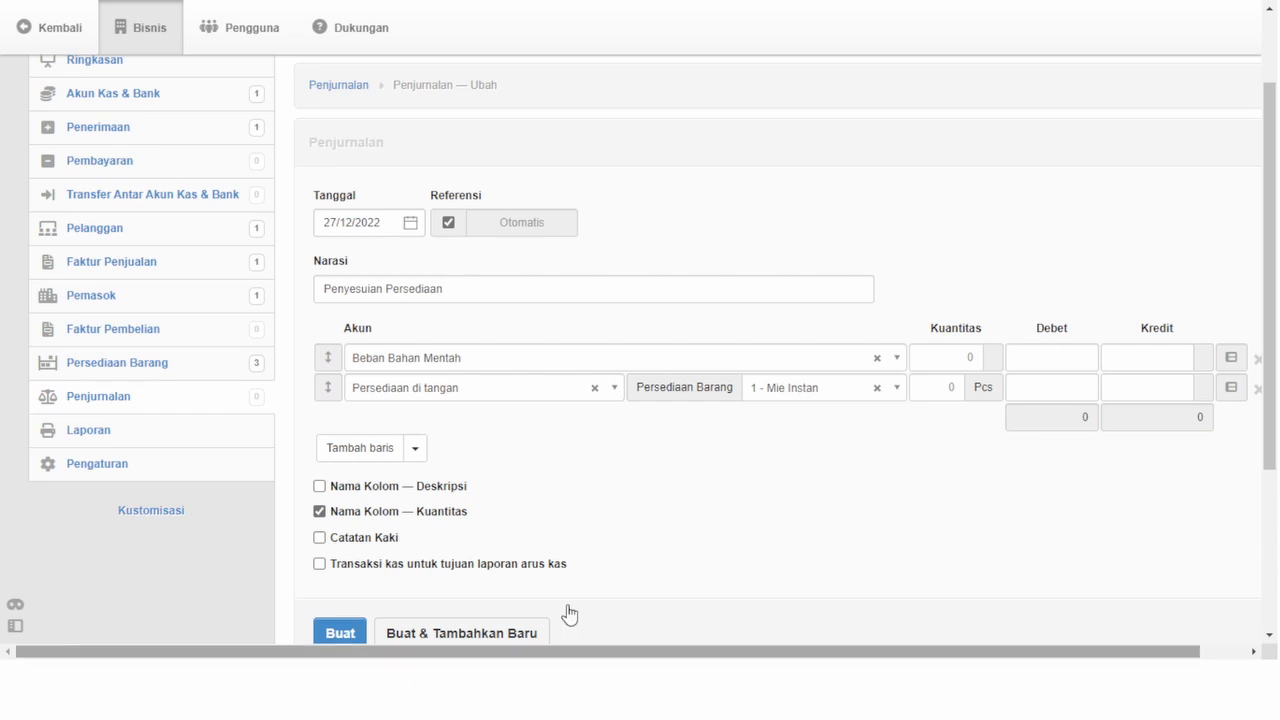
- Set the Mie Instan line's quantity to 70 and its credit amount to 210000
left_click(950, 386)
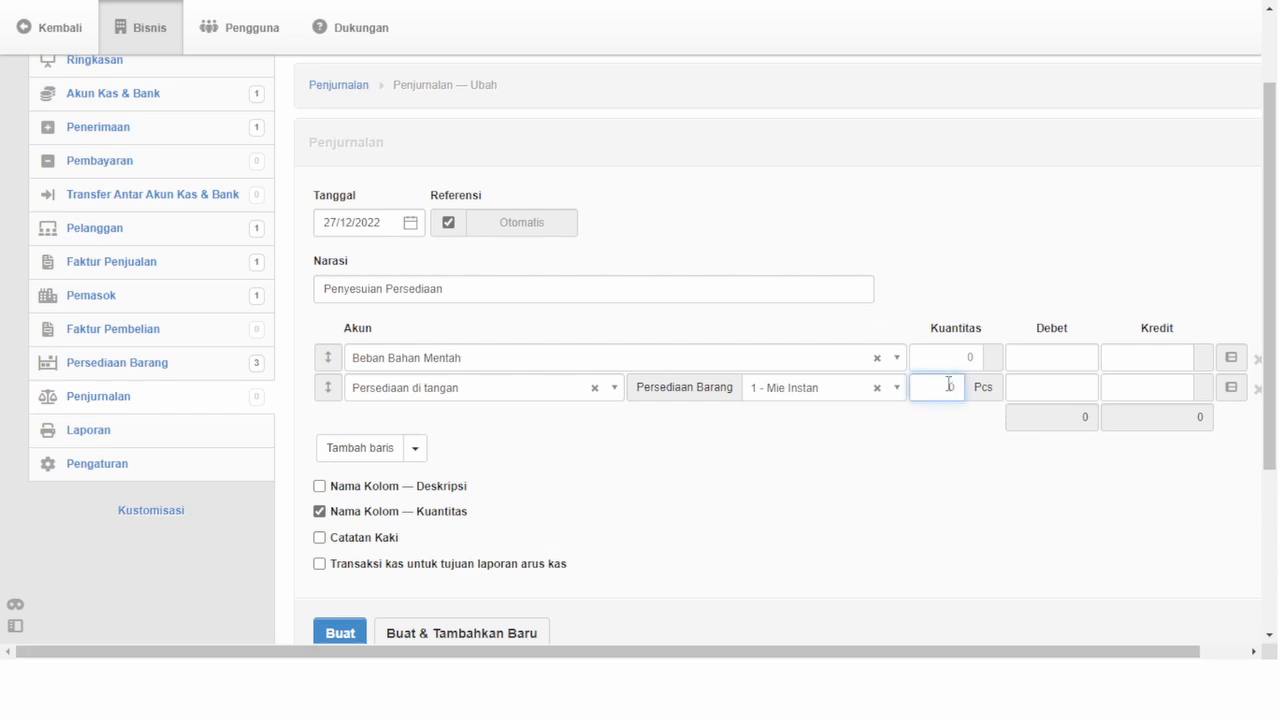
type("20")
key("Tab")
key("Tab")
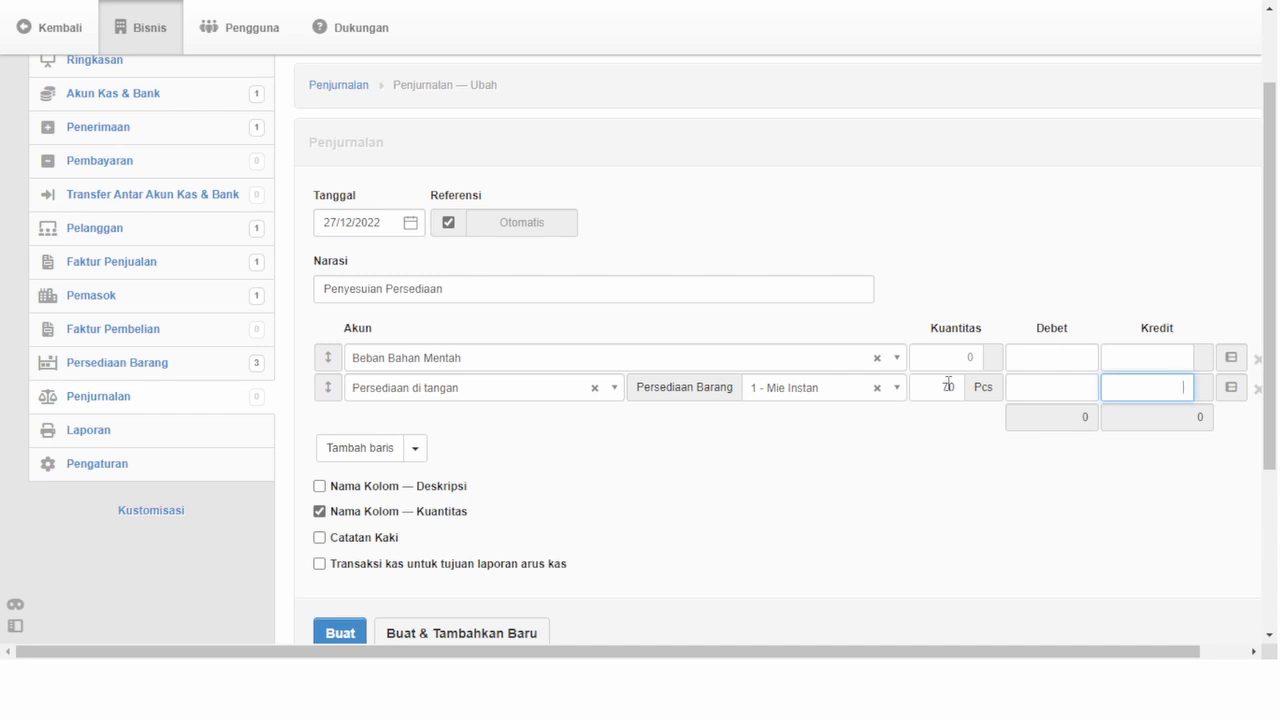
type("21")
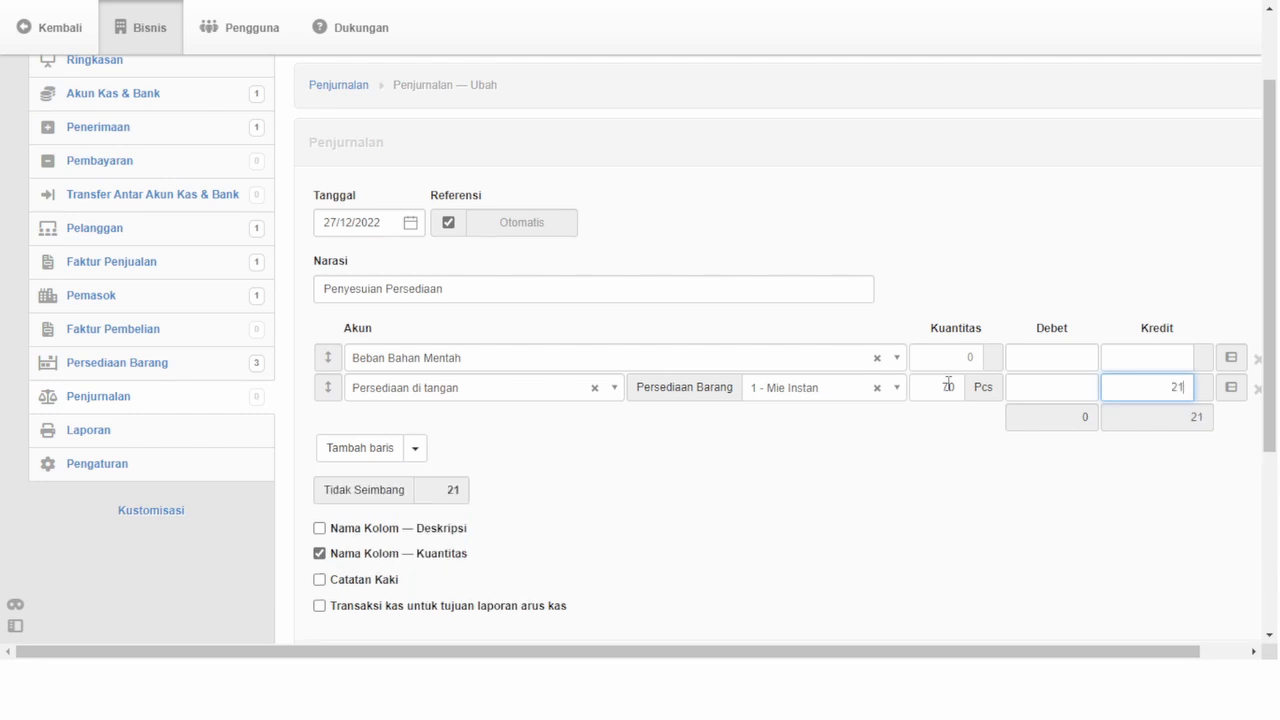
type("0000")
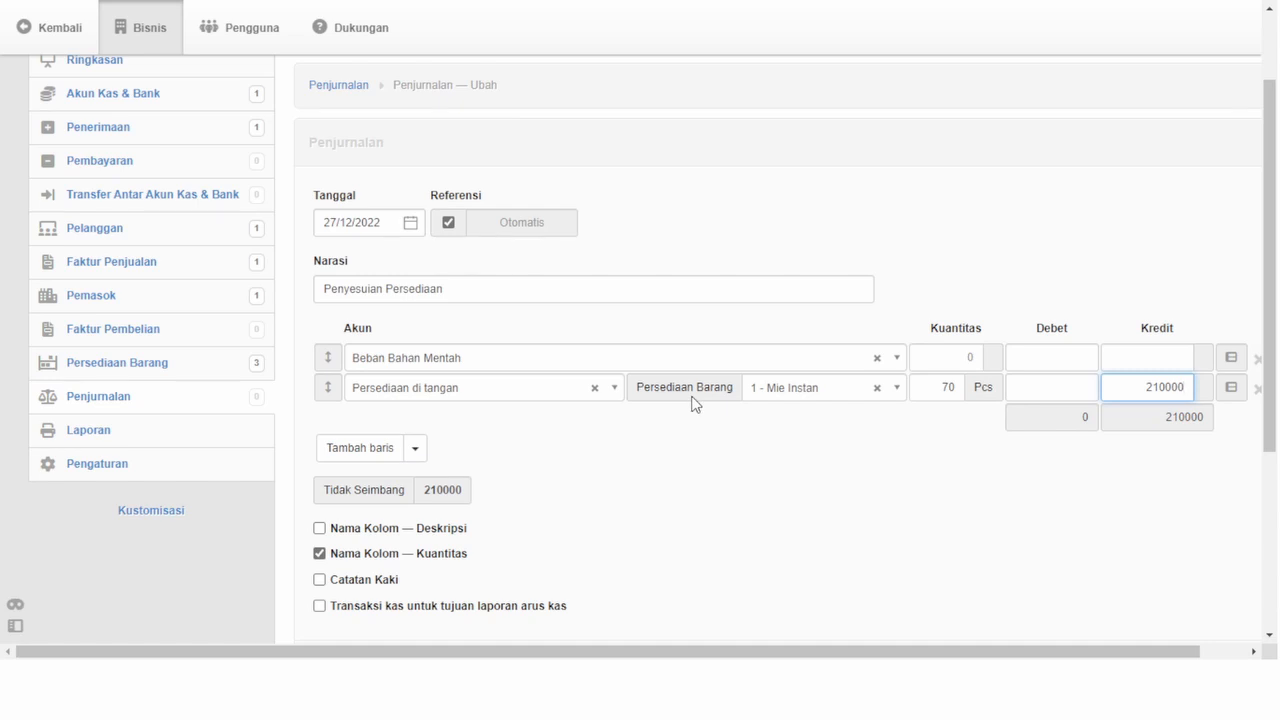
- Duplicate the Mie Instan journal line and change the copy's inventory item to 1 - Telur
left_click(1228, 393)
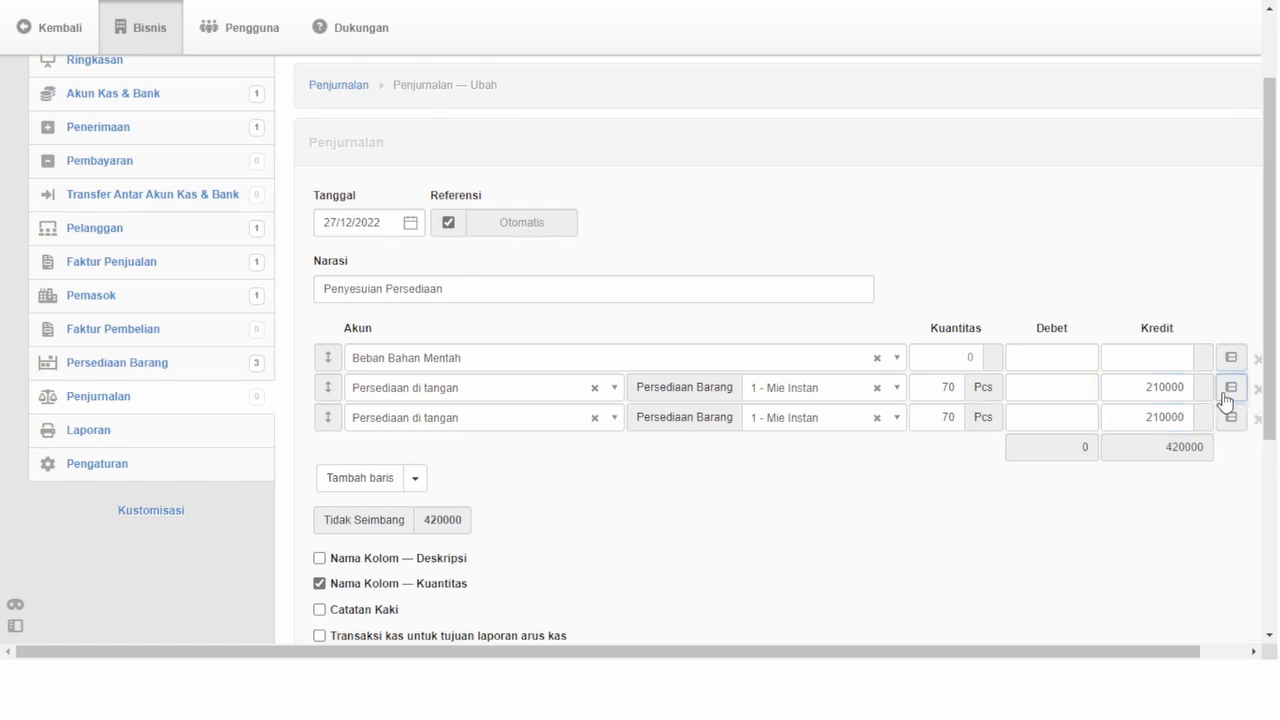
left_click(846, 430)
type("te")
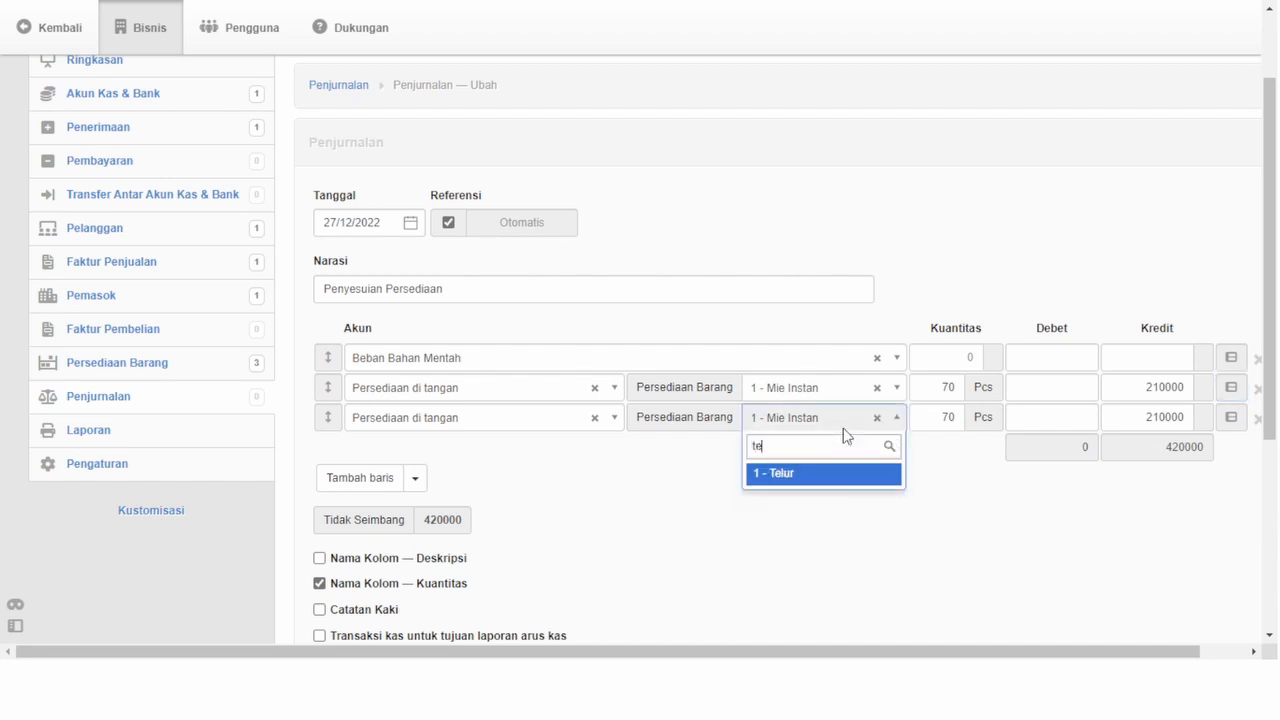
left_click(800, 482)
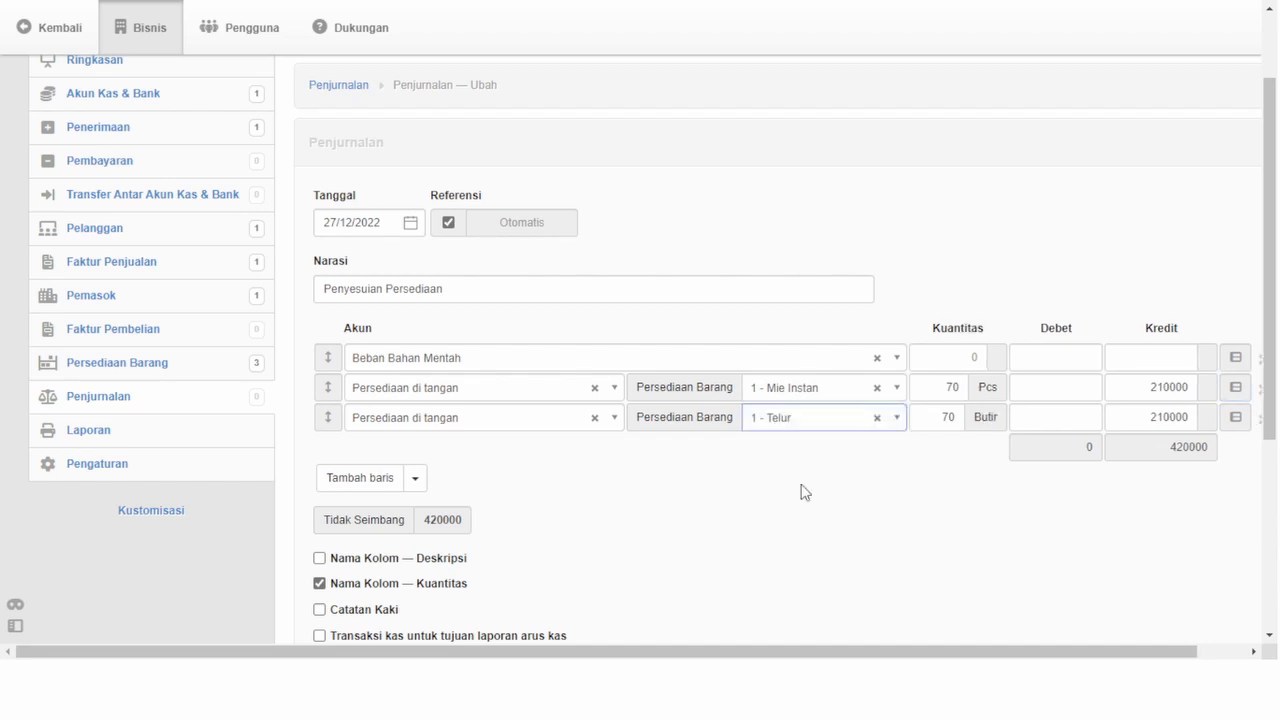
- Set the Telur line's quantity to 20 and its credit amount to 40000
double_click(945, 416)
type("20")
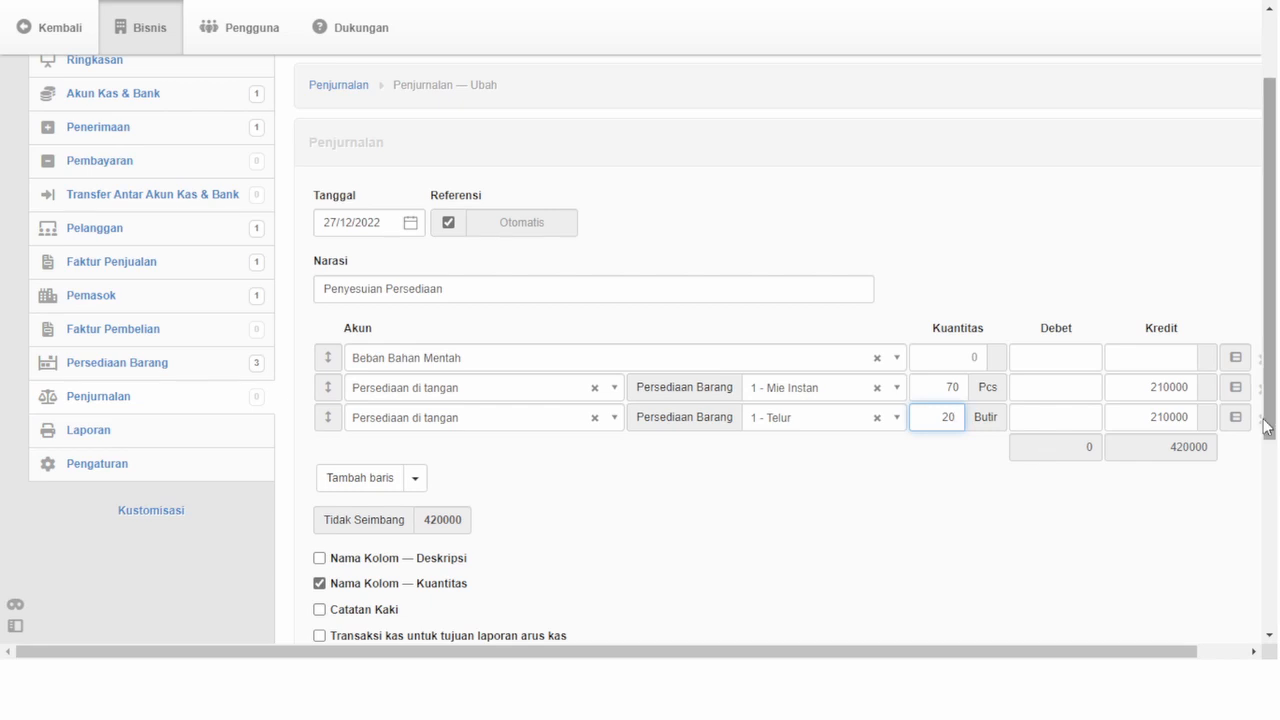
left_click_drag(1143, 413, 1223, 417)
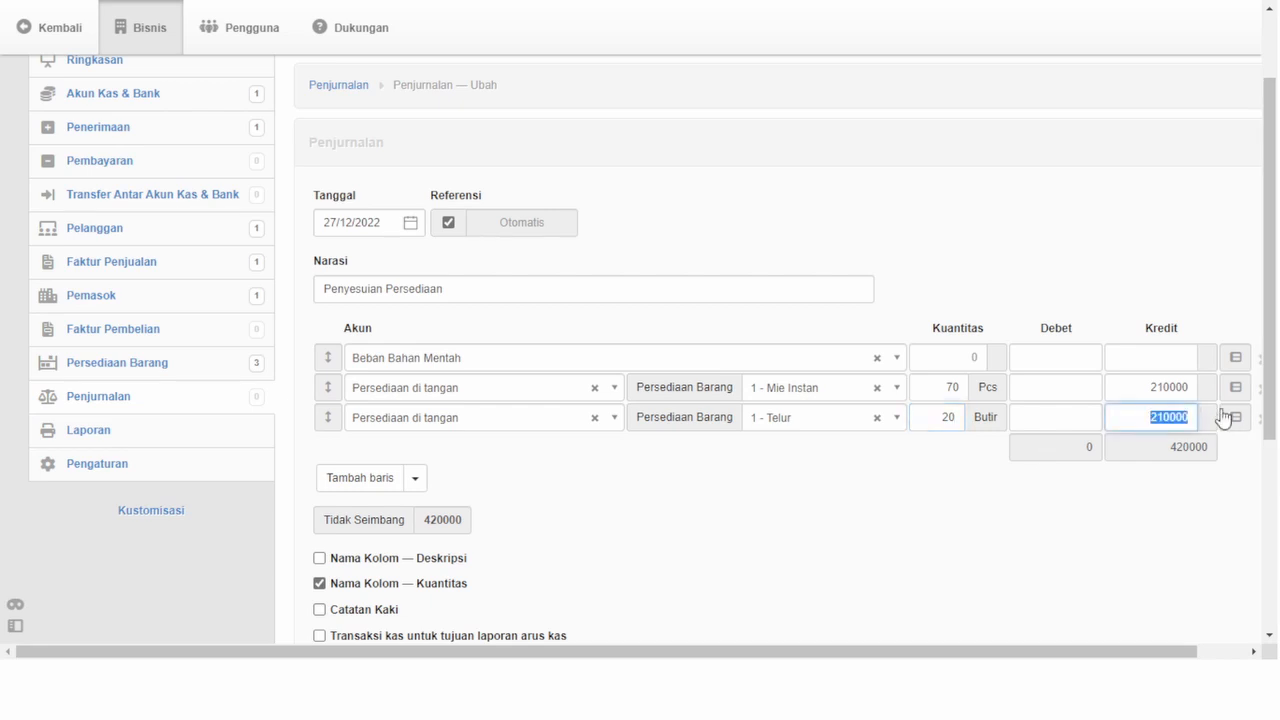
type("40000")
left_click(1222, 417)
- Create the Penyesuian Persediaan journal entry and check the saved document's totals and status
scroll(1205, 420, "down", 1)
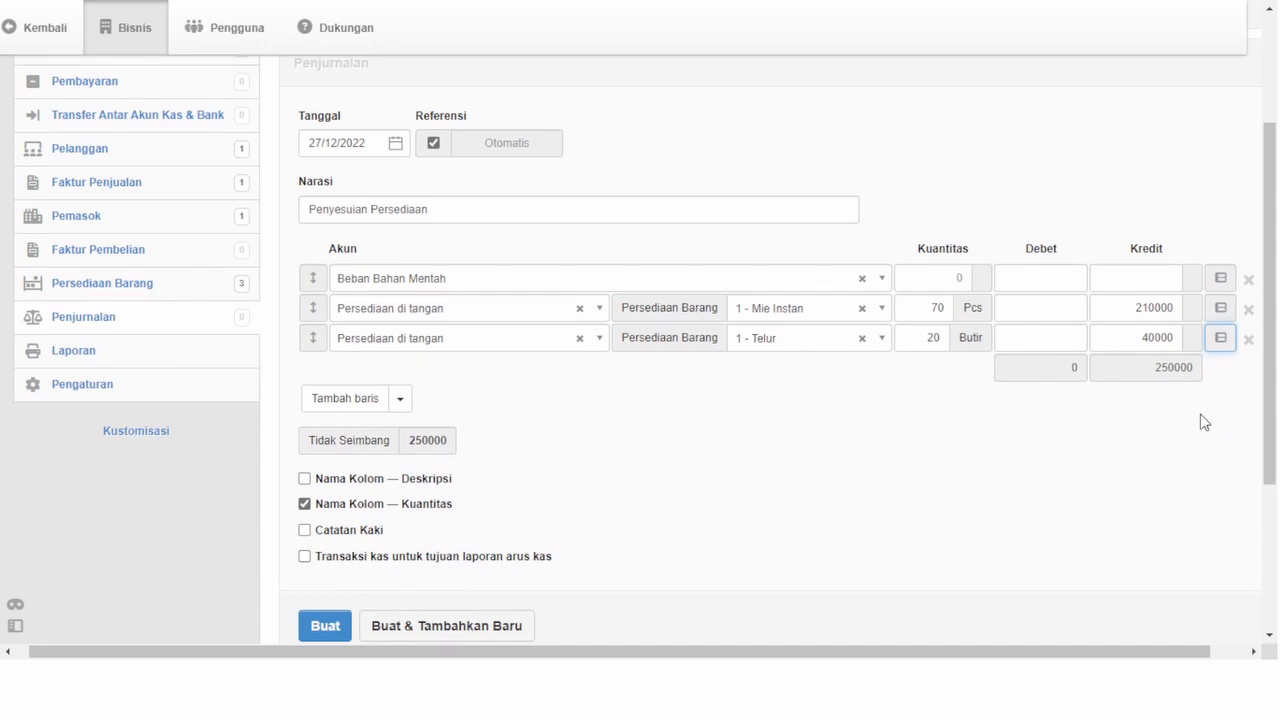
scroll(1204, 421, "down", 1)
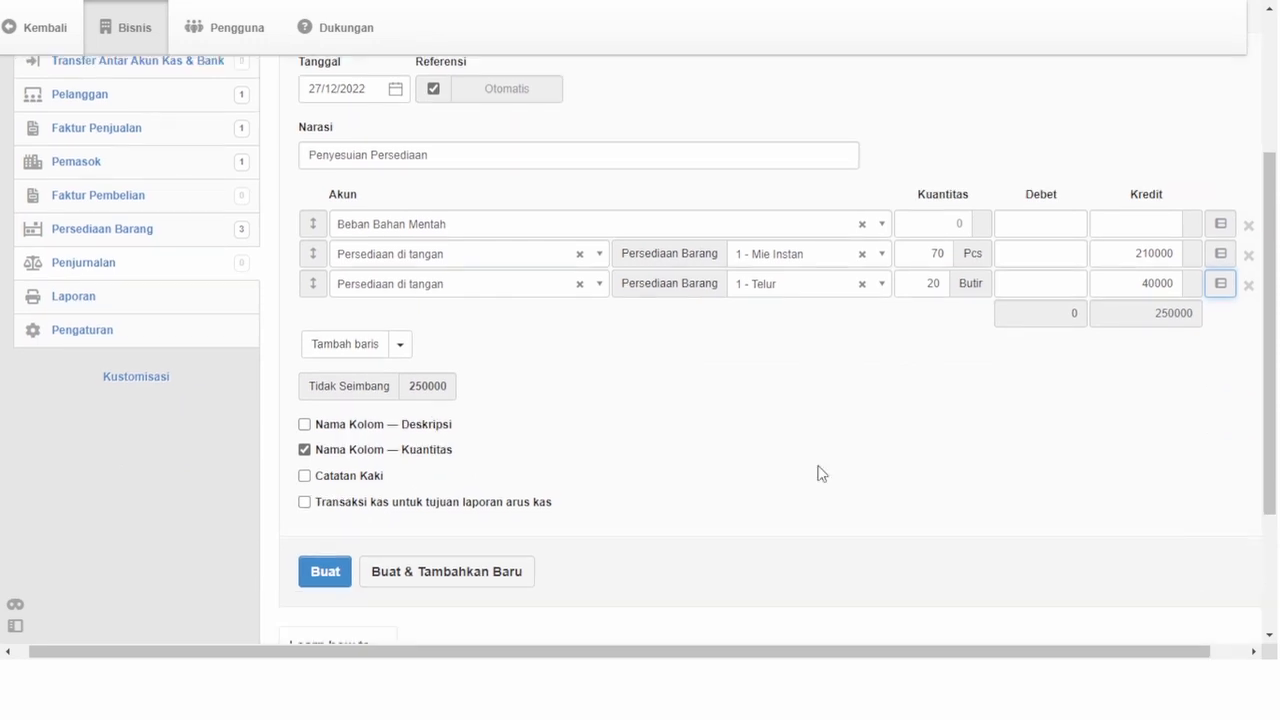
left_click(322, 576)
scroll(700, 530, "down", 3)
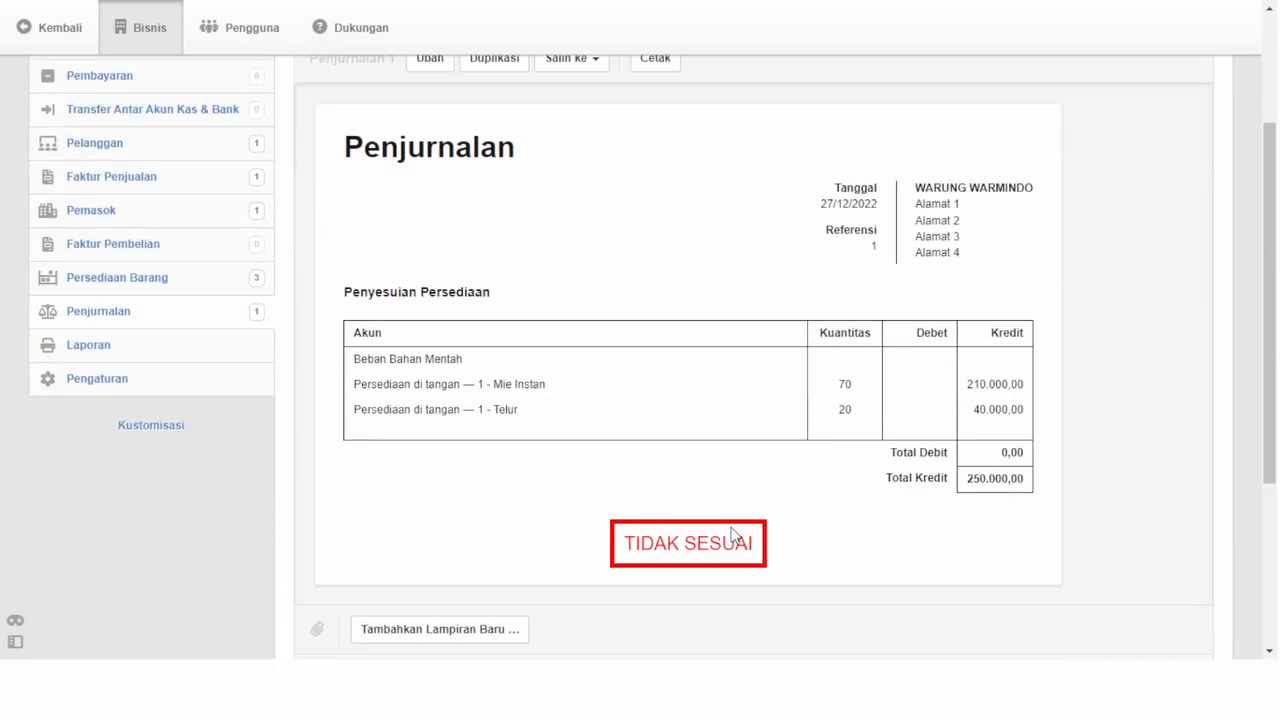
scroll(731, 535, "down", 1)
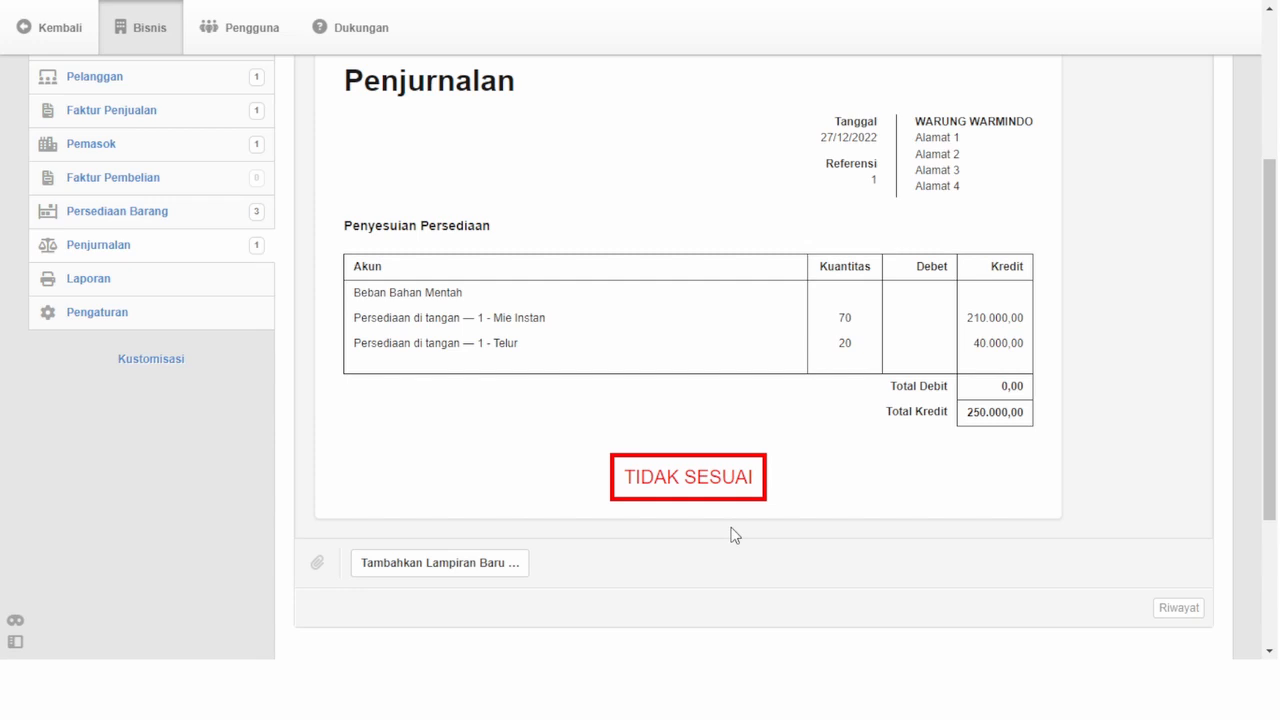
scroll(731, 535, "up", 2)
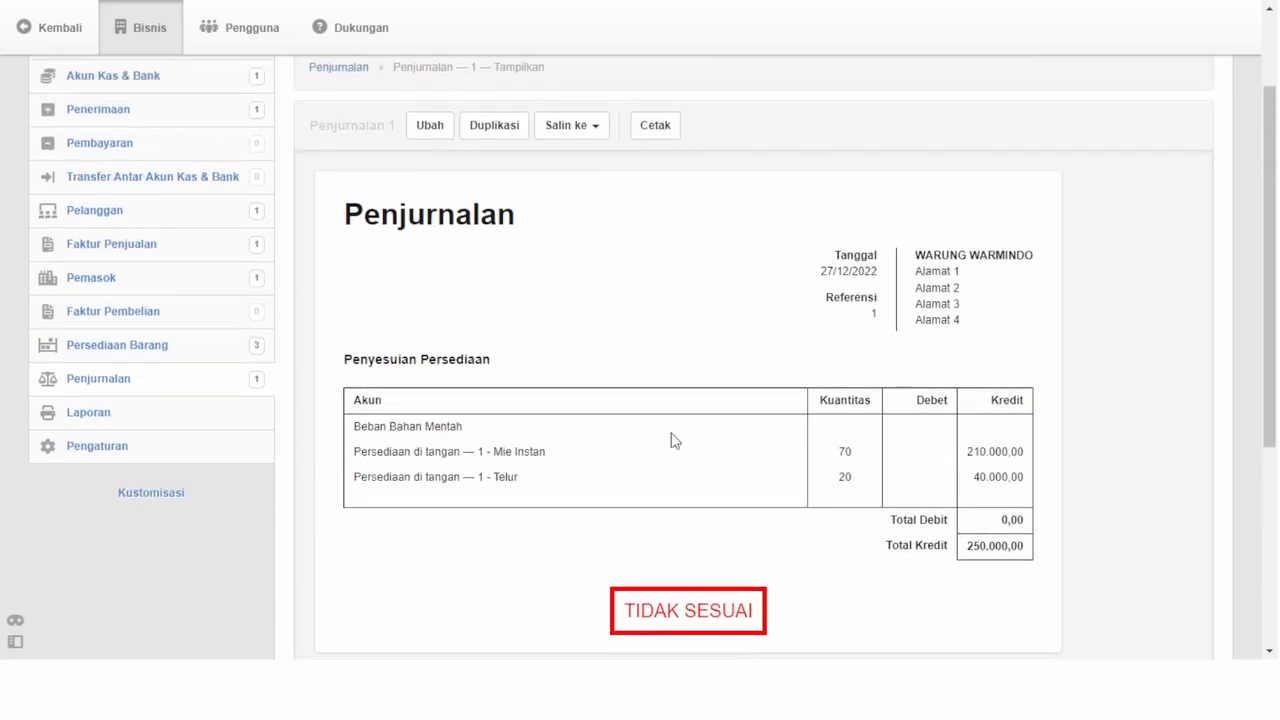
- Edit the saved journal entry to debit Beban Bahan Mentah 250000, and update it
left_click(428, 128)
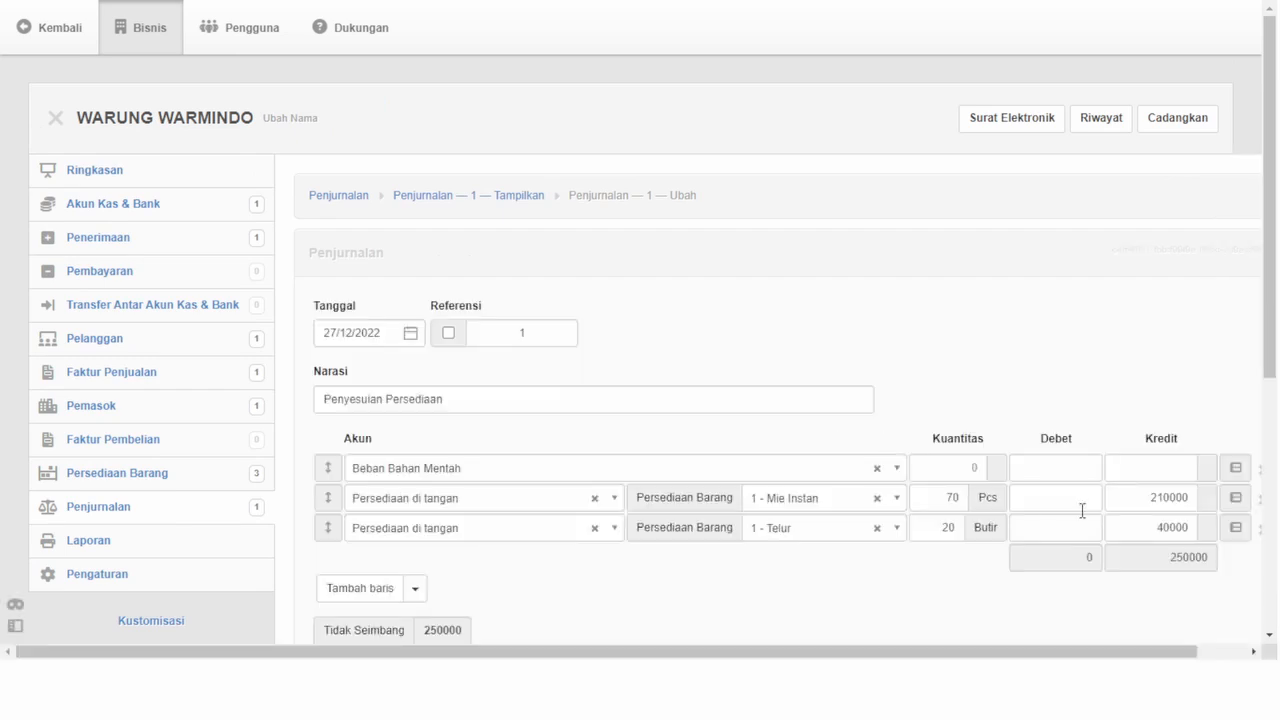
scroll(1082, 511, "down", 1)
left_click(1037, 371)
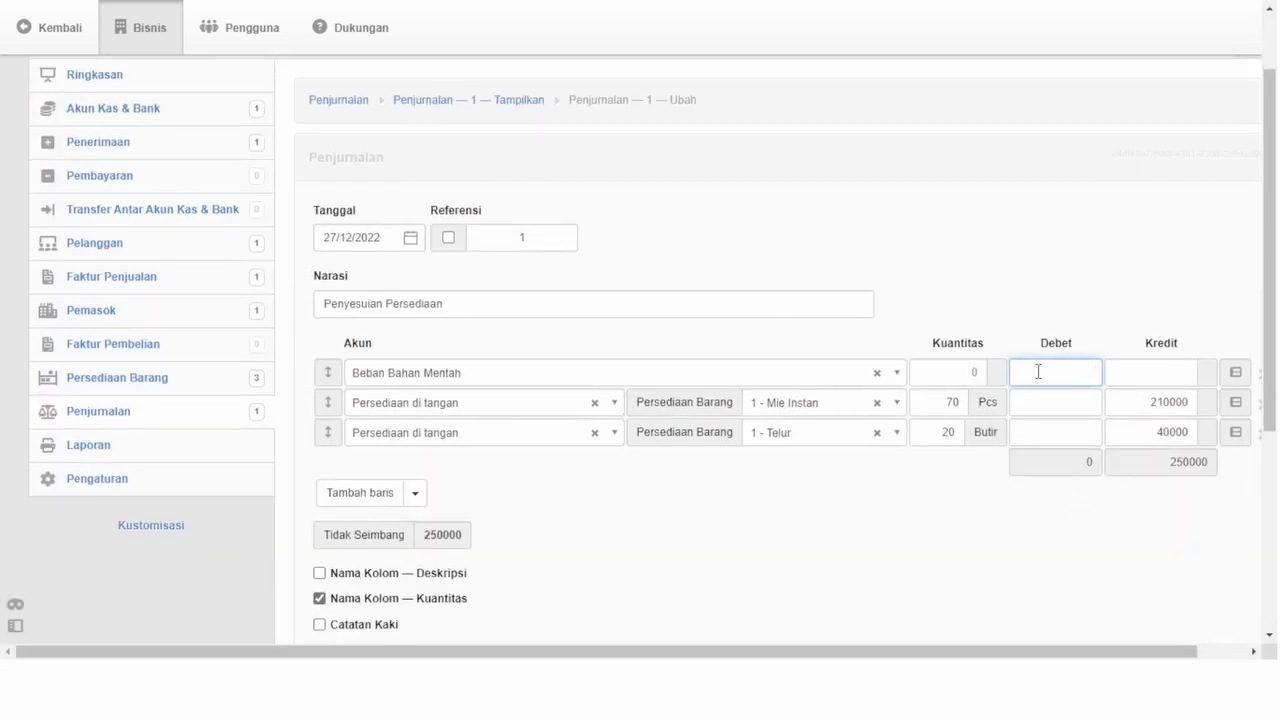
type("250000")
scroll(770, 511, "down", 2)
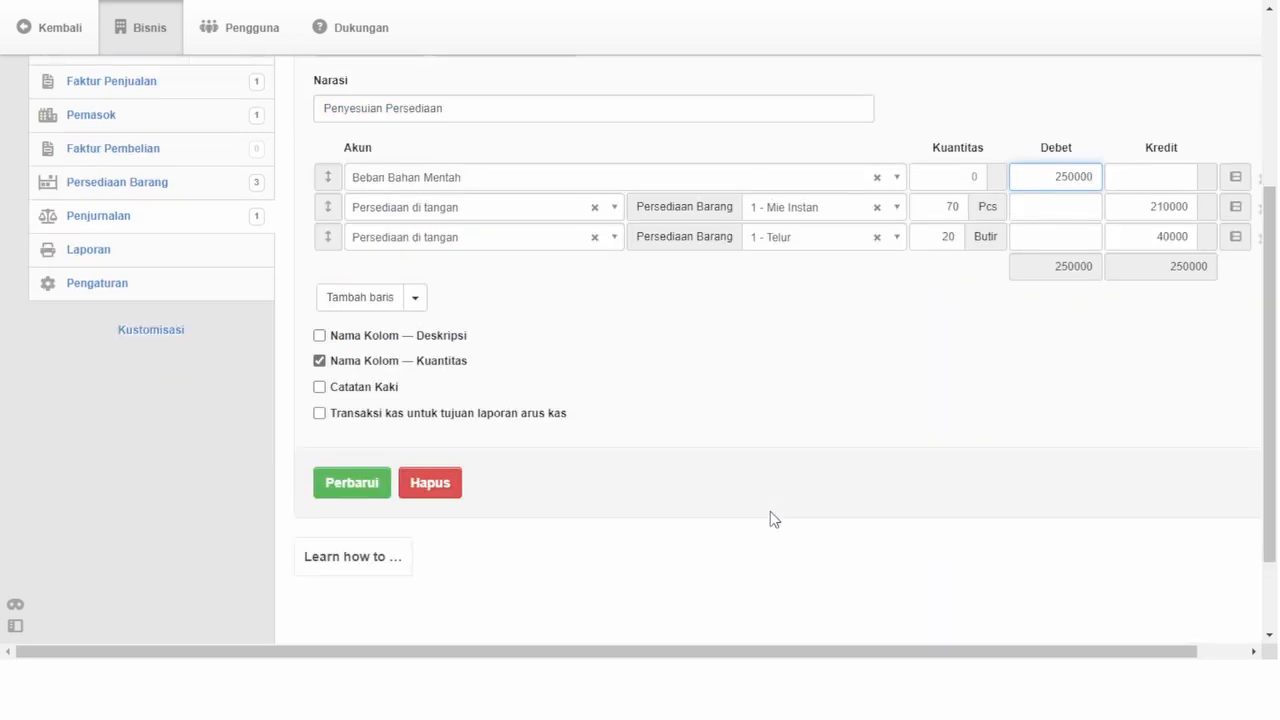
left_click(352, 484)
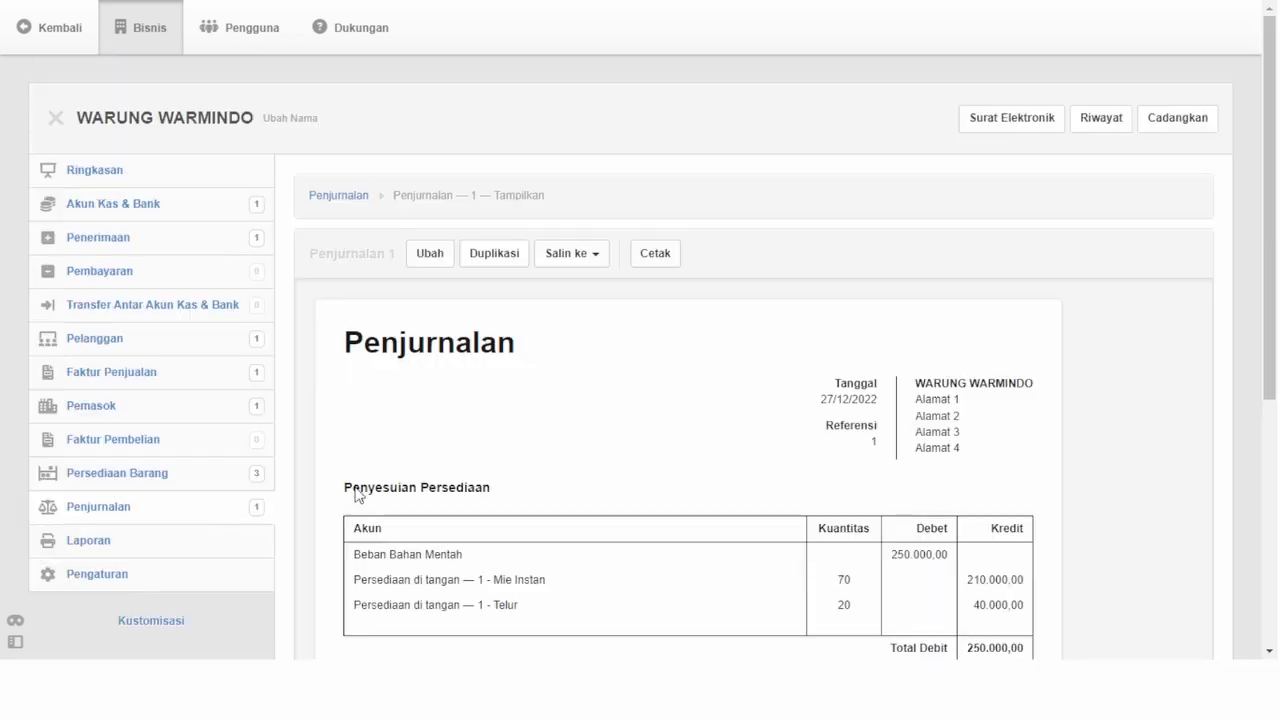
scroll(610, 543, "down", 3)
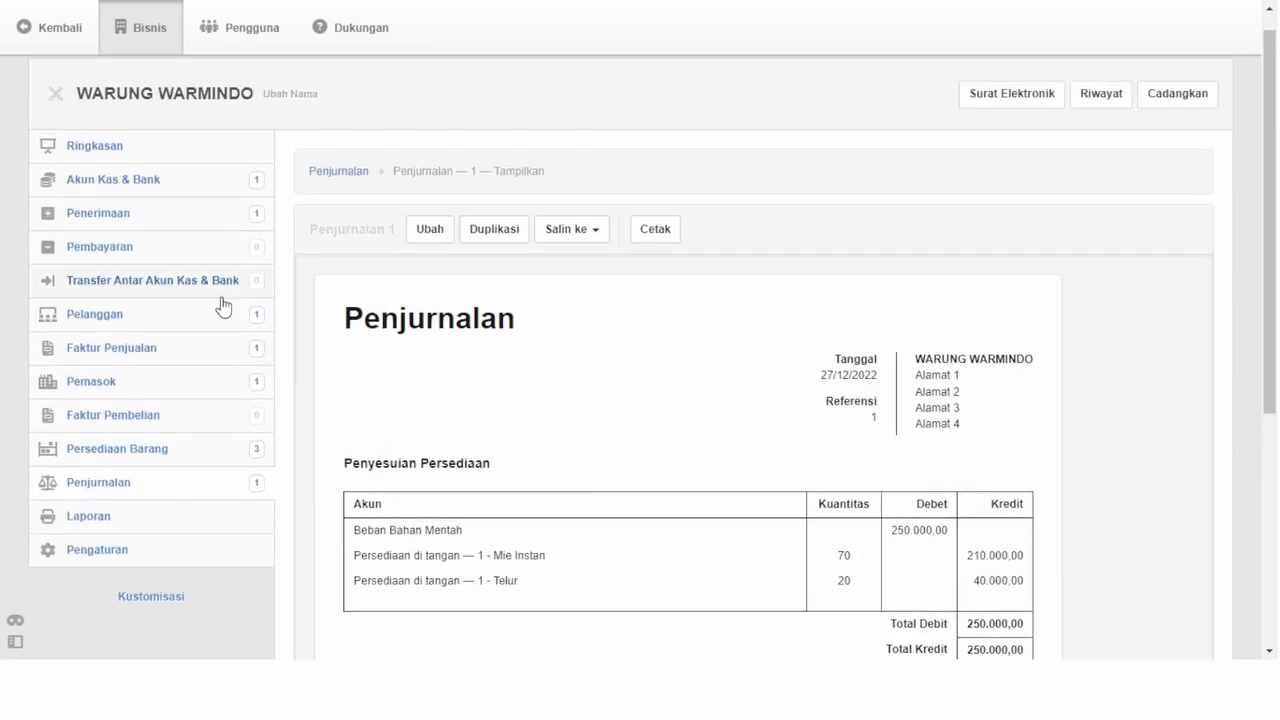
- Review the business summary's assets, equity, income, expenses and net profit
left_click(106, 148)
scroll(846, 500, "down", 2)
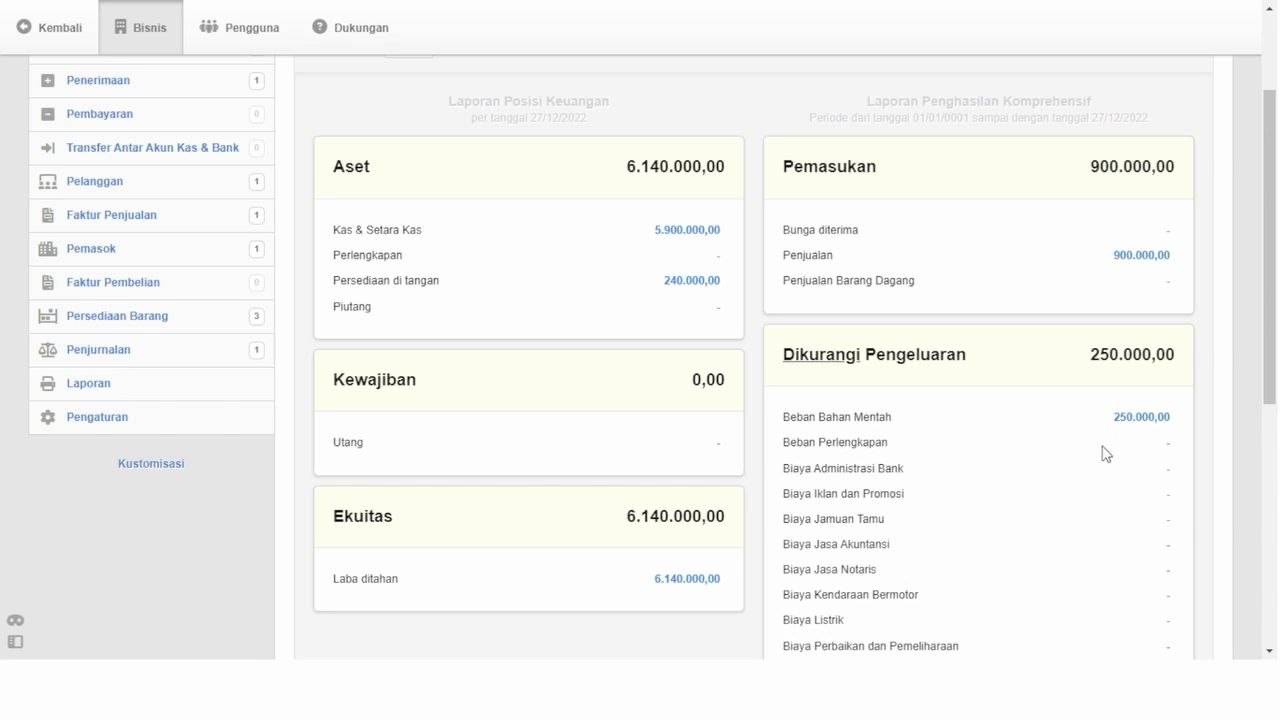
scroll(1103, 451, "down", 4)
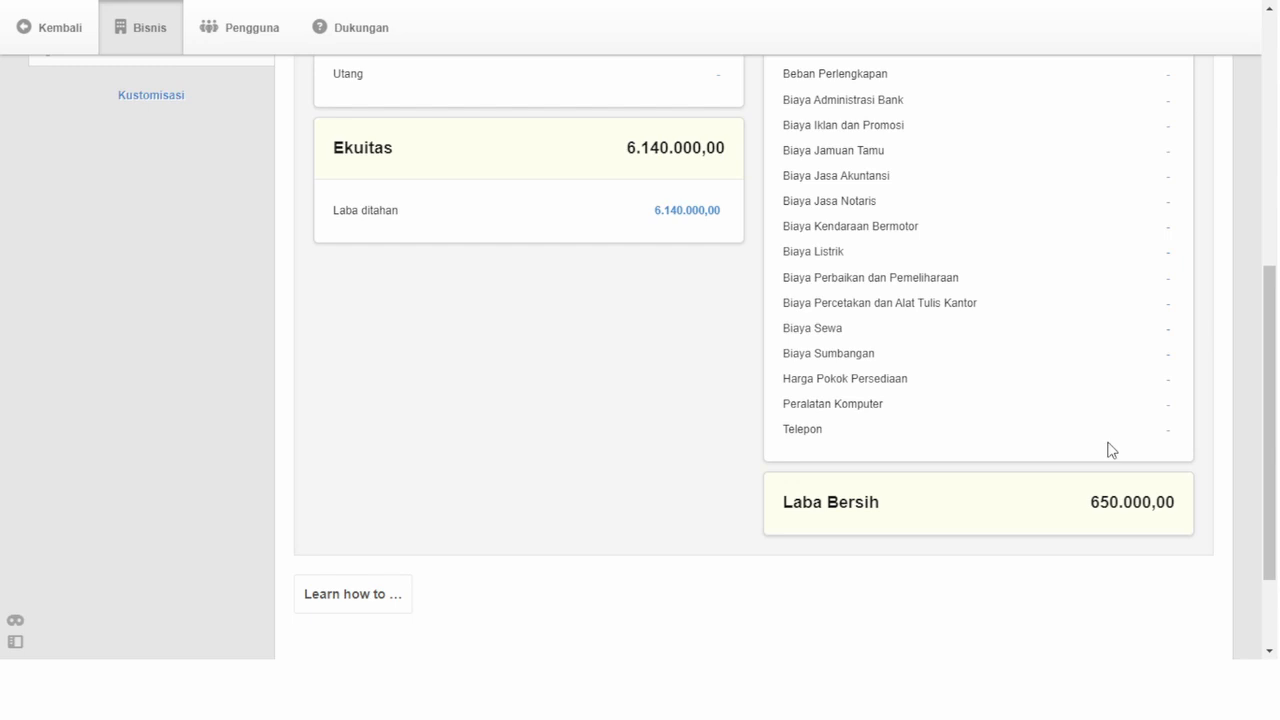
scroll(1108, 450, "up", 2)
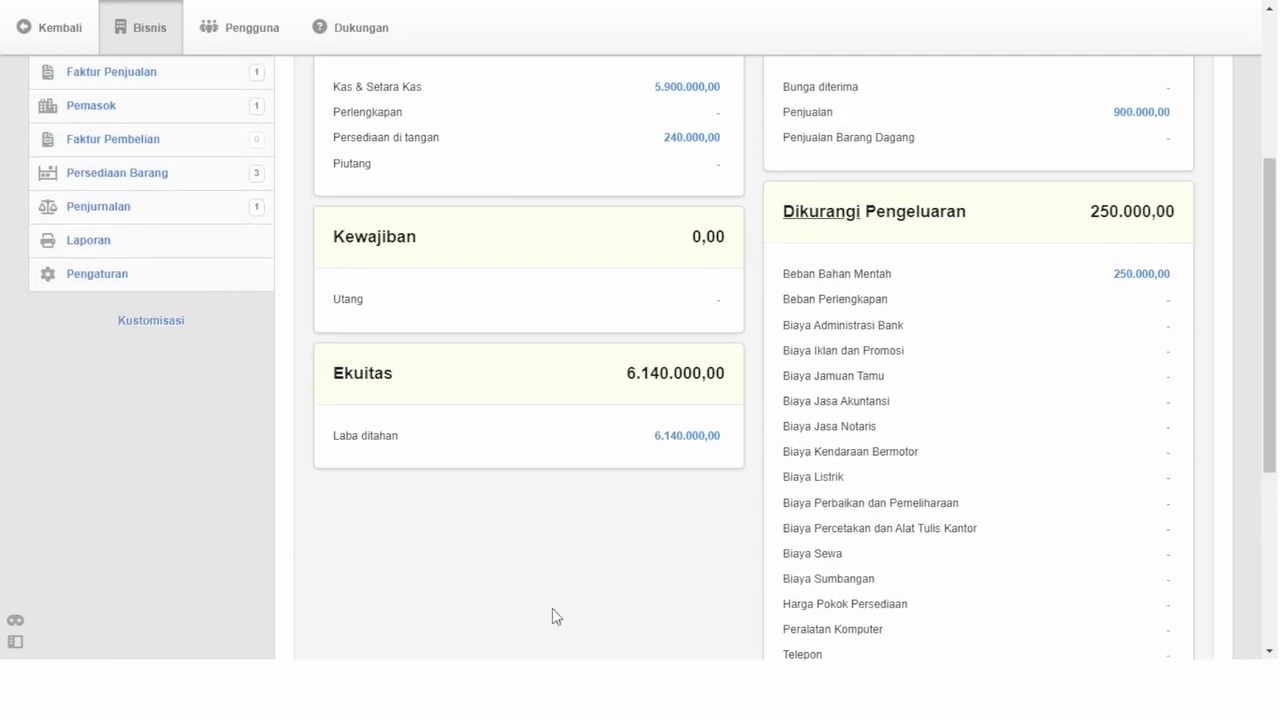
scroll(668, 448, "up", 1)
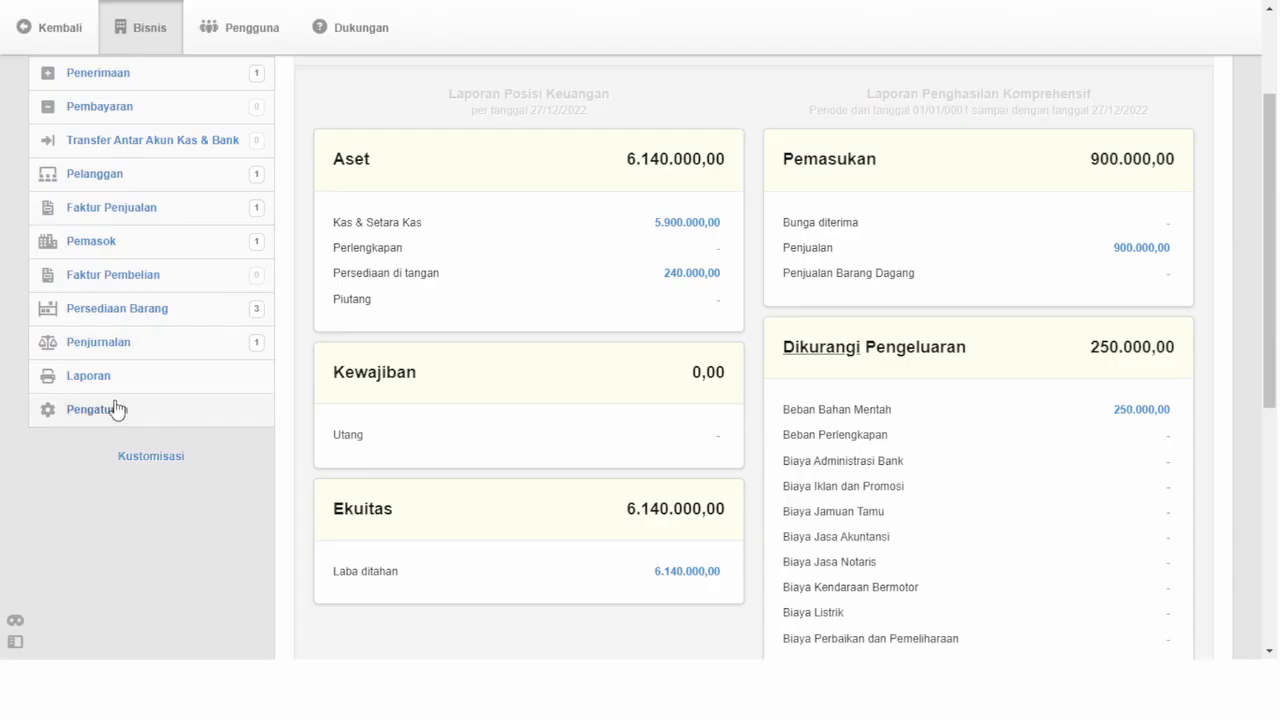
- Start another journal entry dated 27/12/2022 with an automatic reference number
left_click(103, 342)
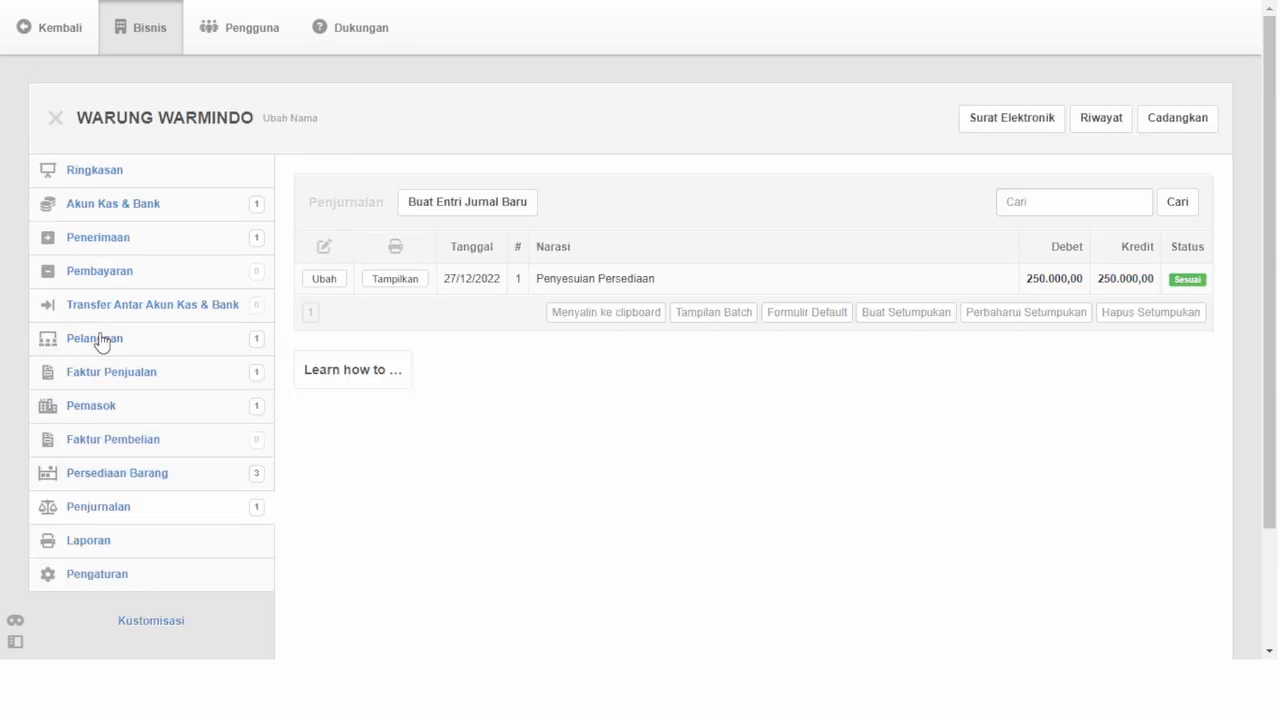
left_click(434, 204)
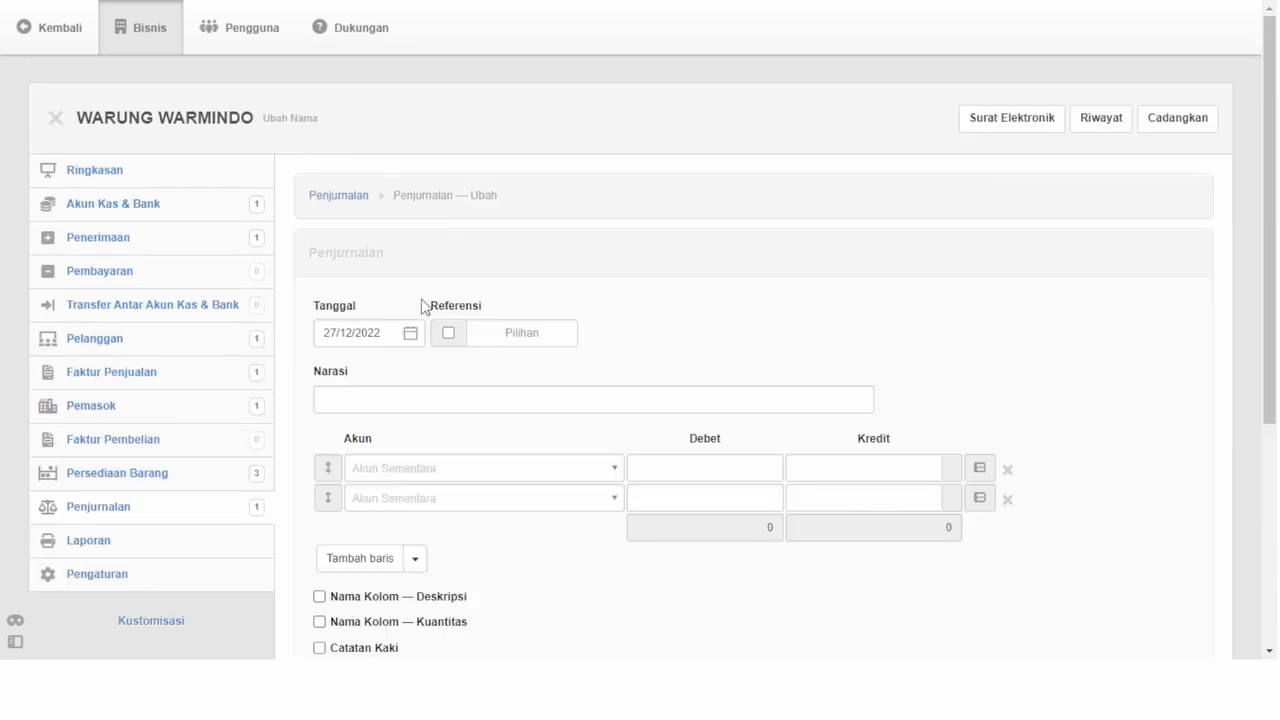
left_click(447, 338)
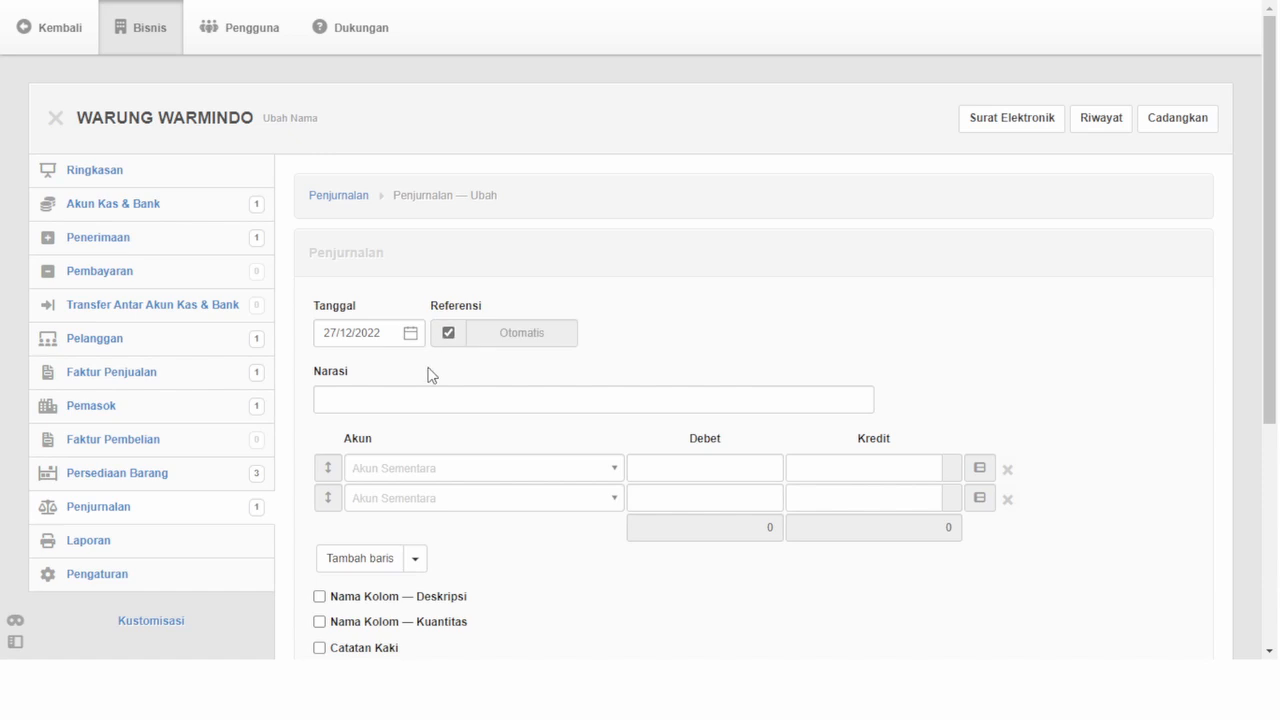
- Enter Penyesuian Air Galon as the new journal entry's narration
left_click(395, 392)
type("P")
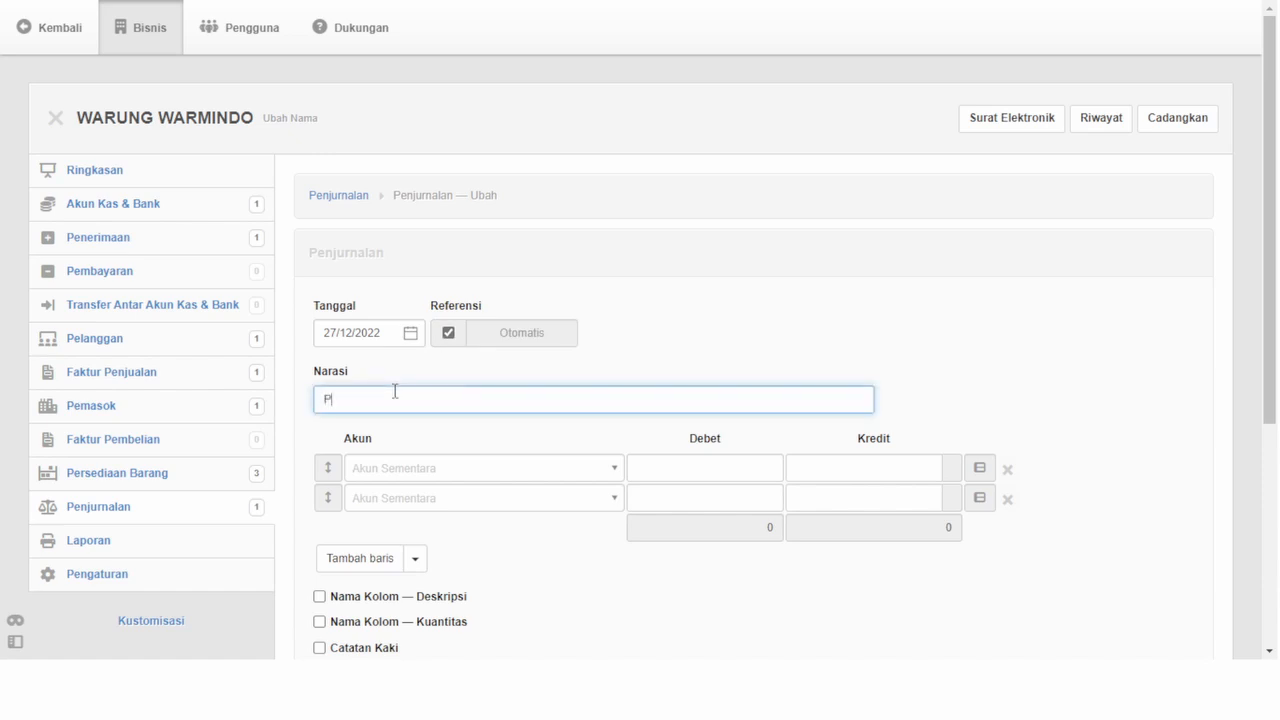
type("enyesuian Gaio")
key("BackSpace")
key("BackSpace")
key("BackSpace")
key("BackSpace")
type("Air Galon")
- Assign the account Beban Perlengkapan to the first journal line
left_click(450, 479)
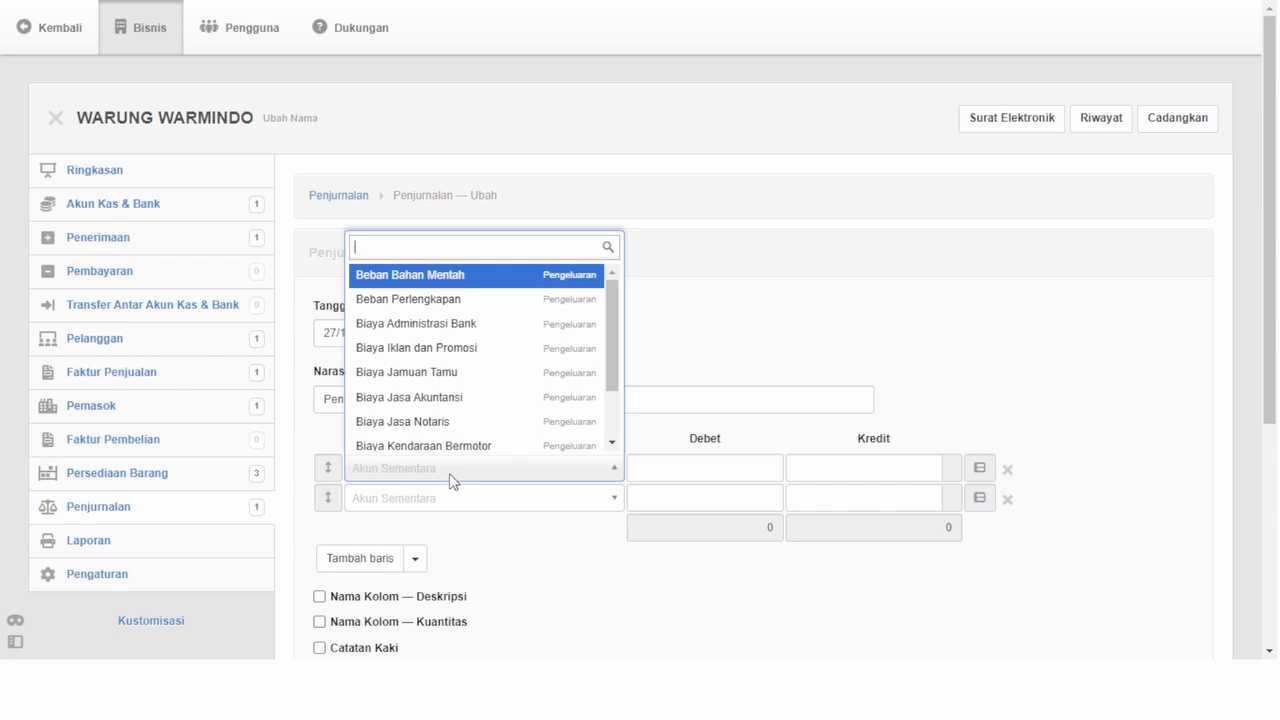
type("beban")
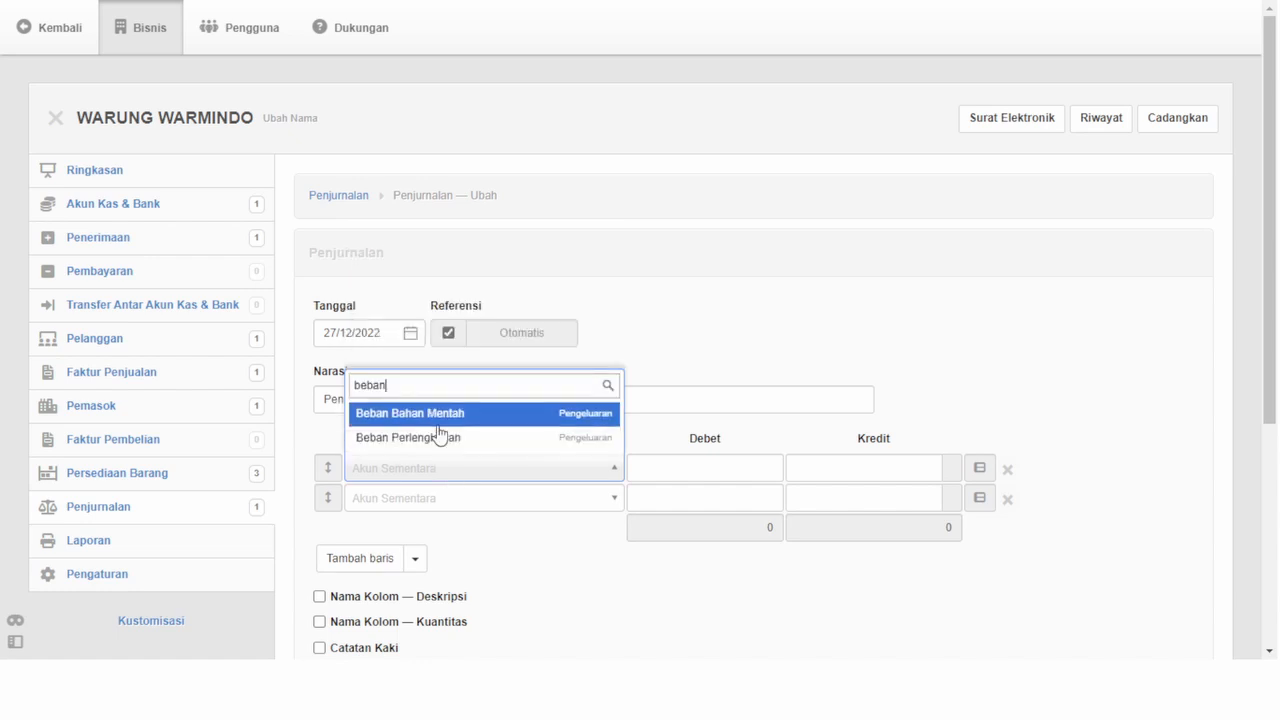
left_click(436, 439)
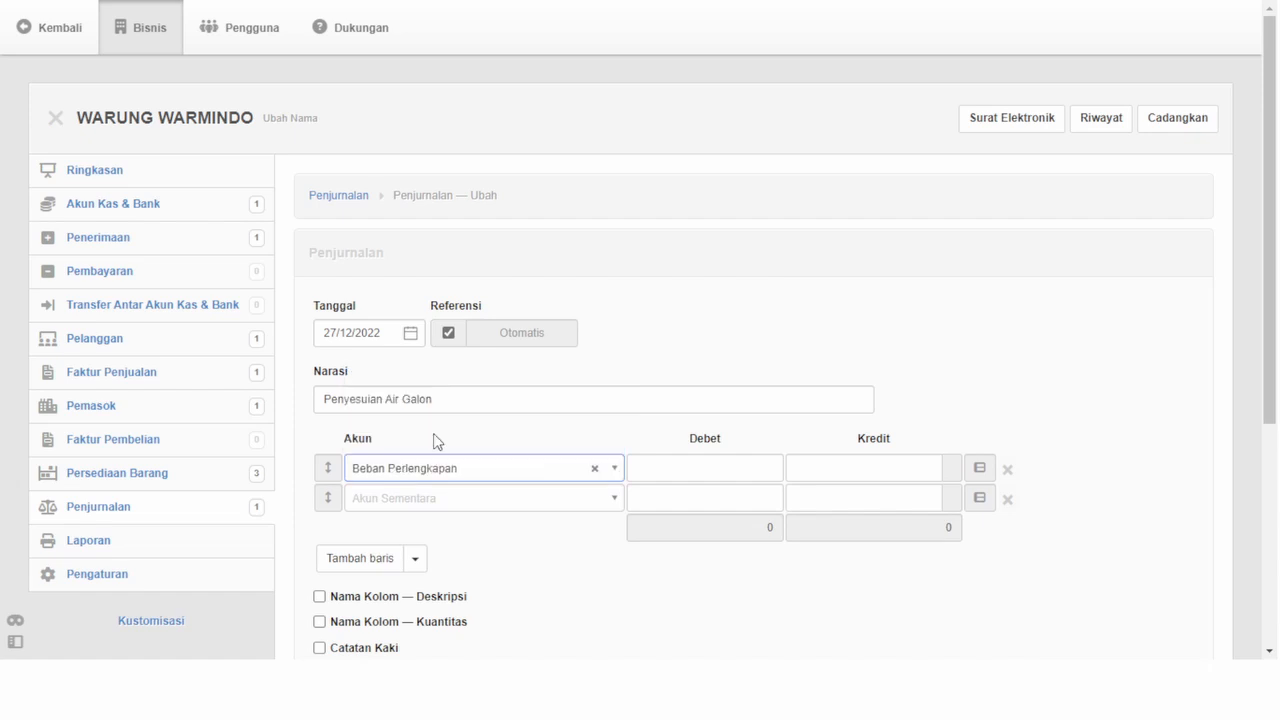
- Assign Persediaan di tangan with the inventory item 3 - Air Galon to the second journal line
left_click(497, 504)
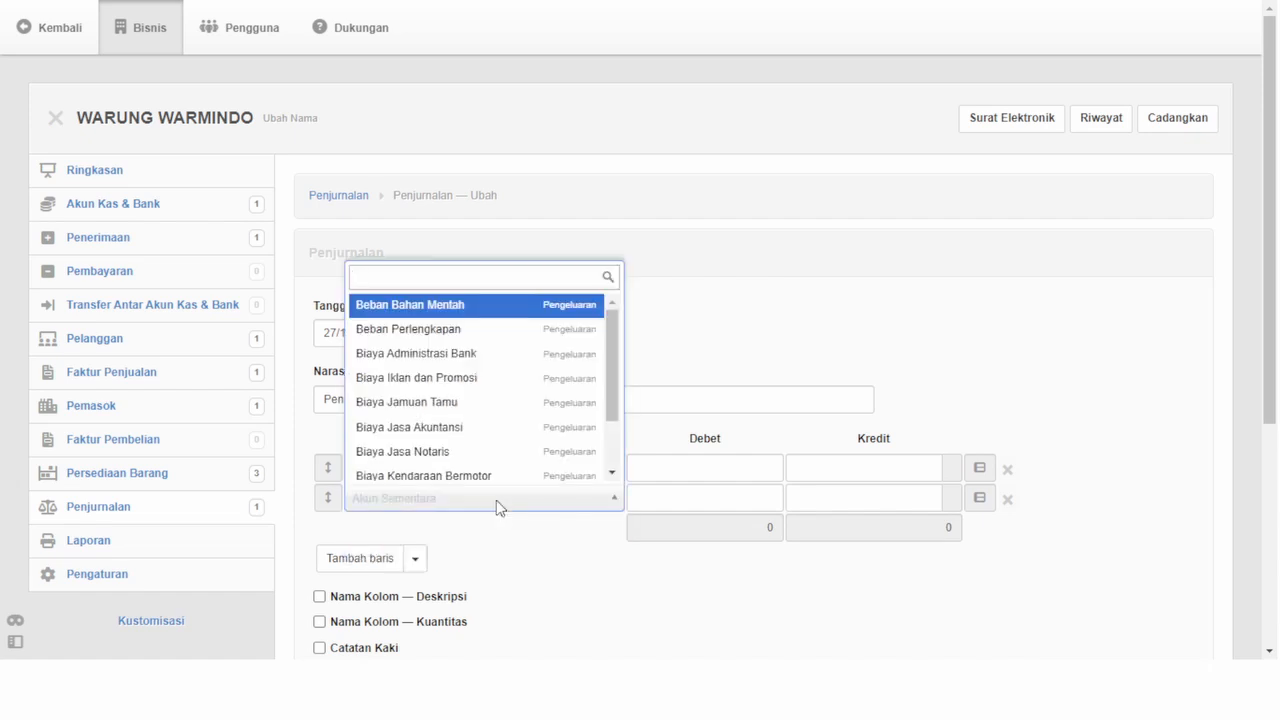
type("pers")
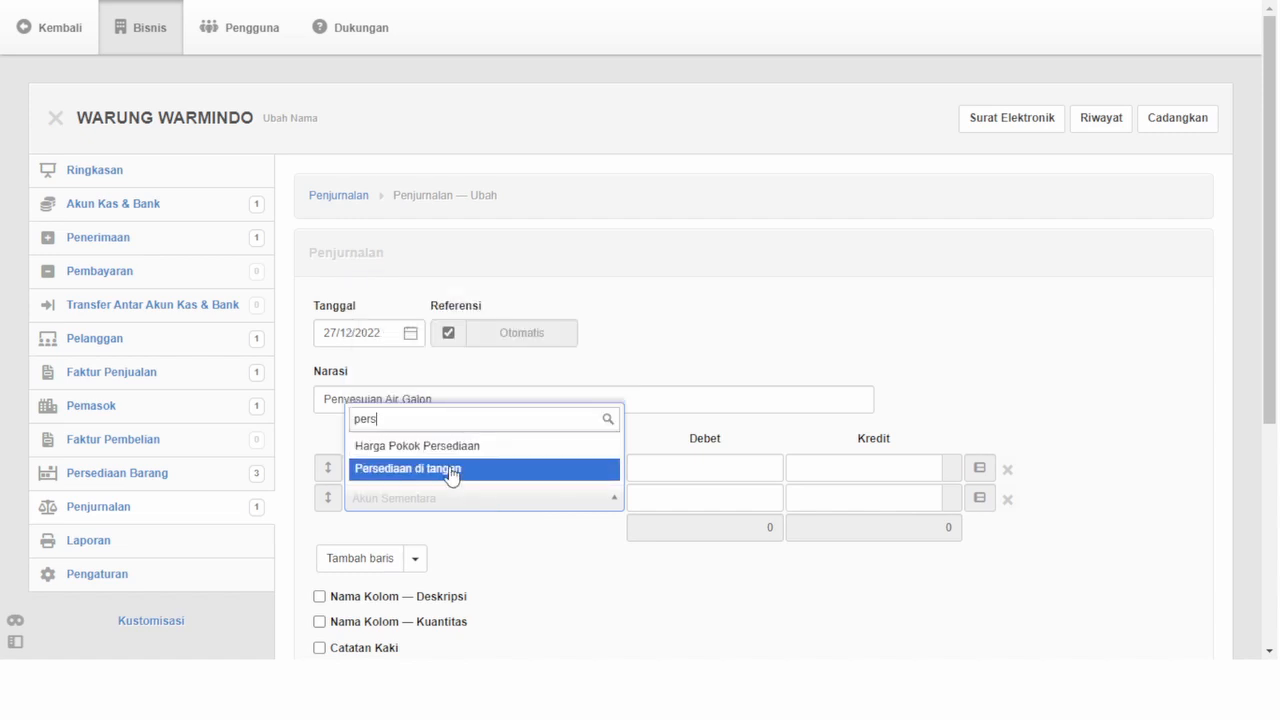
left_click(452, 472)
left_click(820, 500)
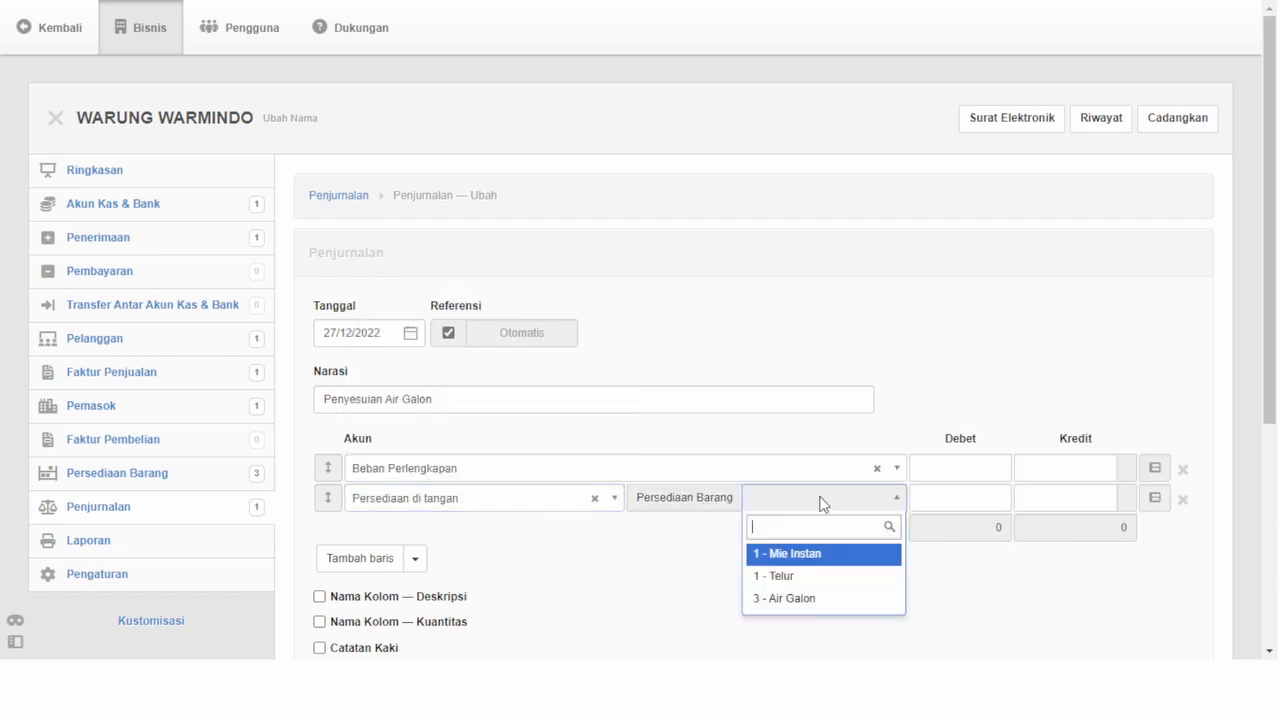
left_click(811, 598)
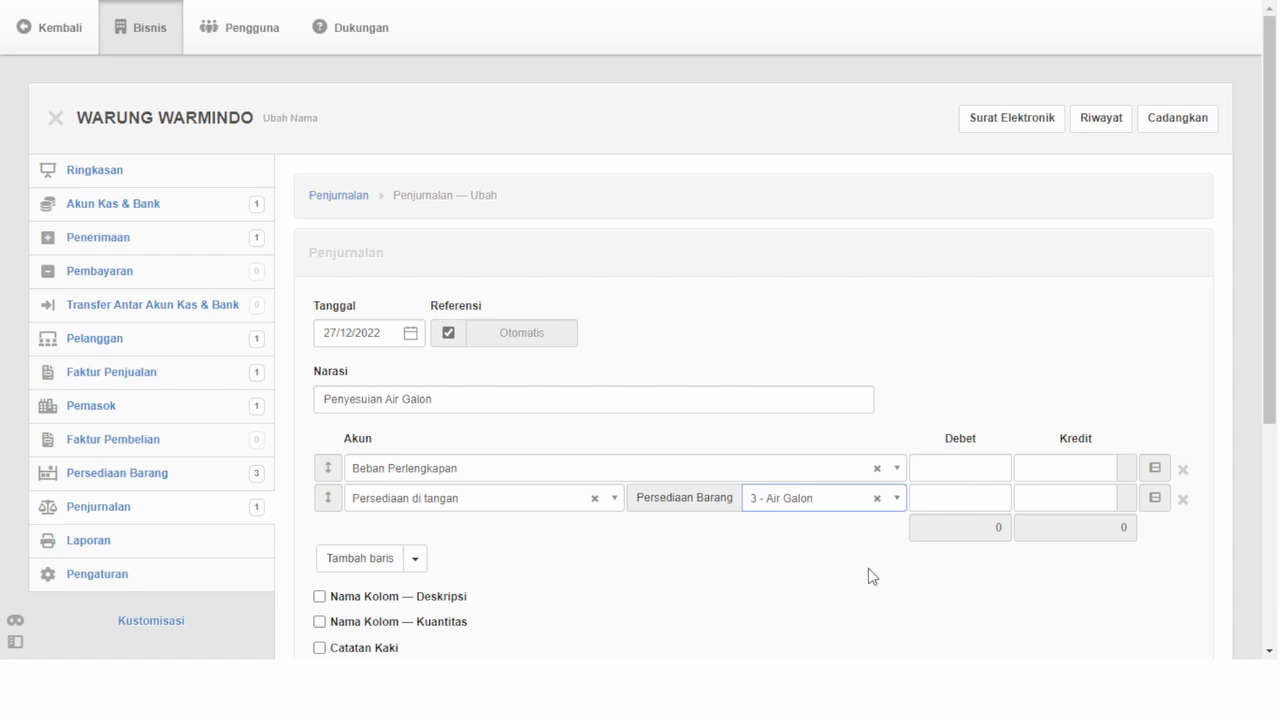
scroll(868, 574, "down", 2)
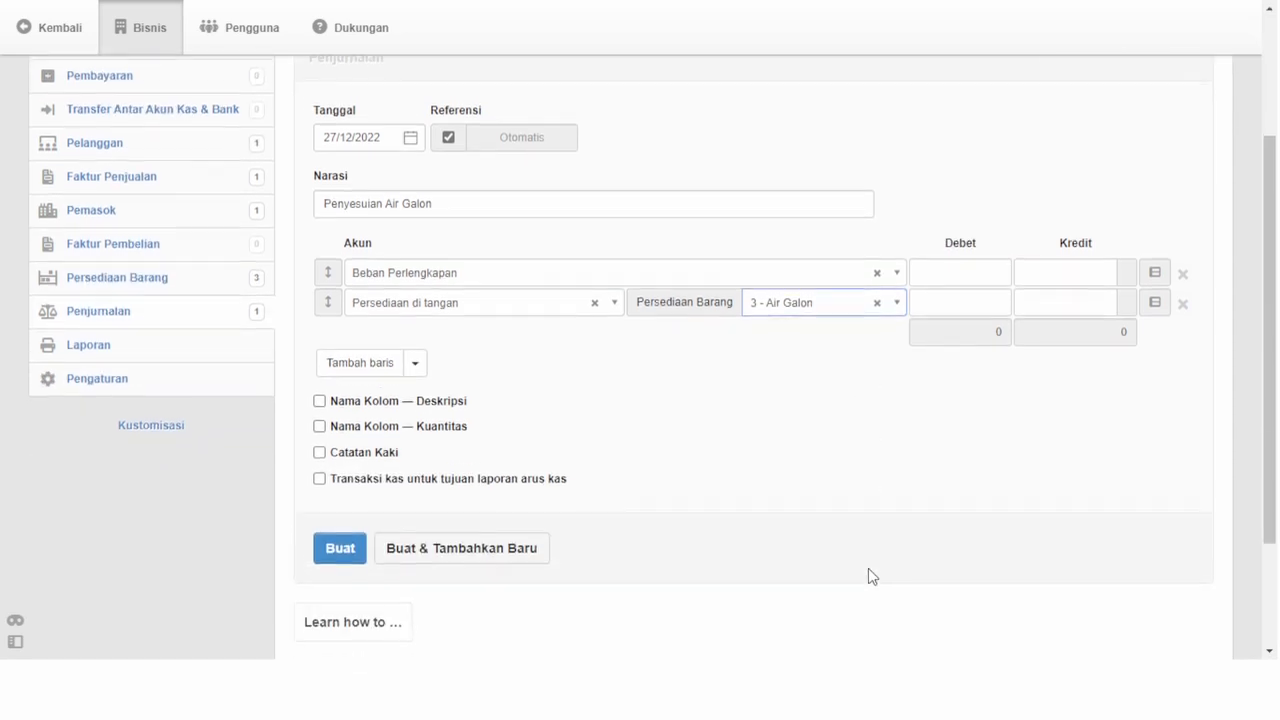
- Show the quantity column and enter a quantity of 1 and a credit of 20000 on the Air Galon line
left_click(407, 428)
left_click(936, 298)
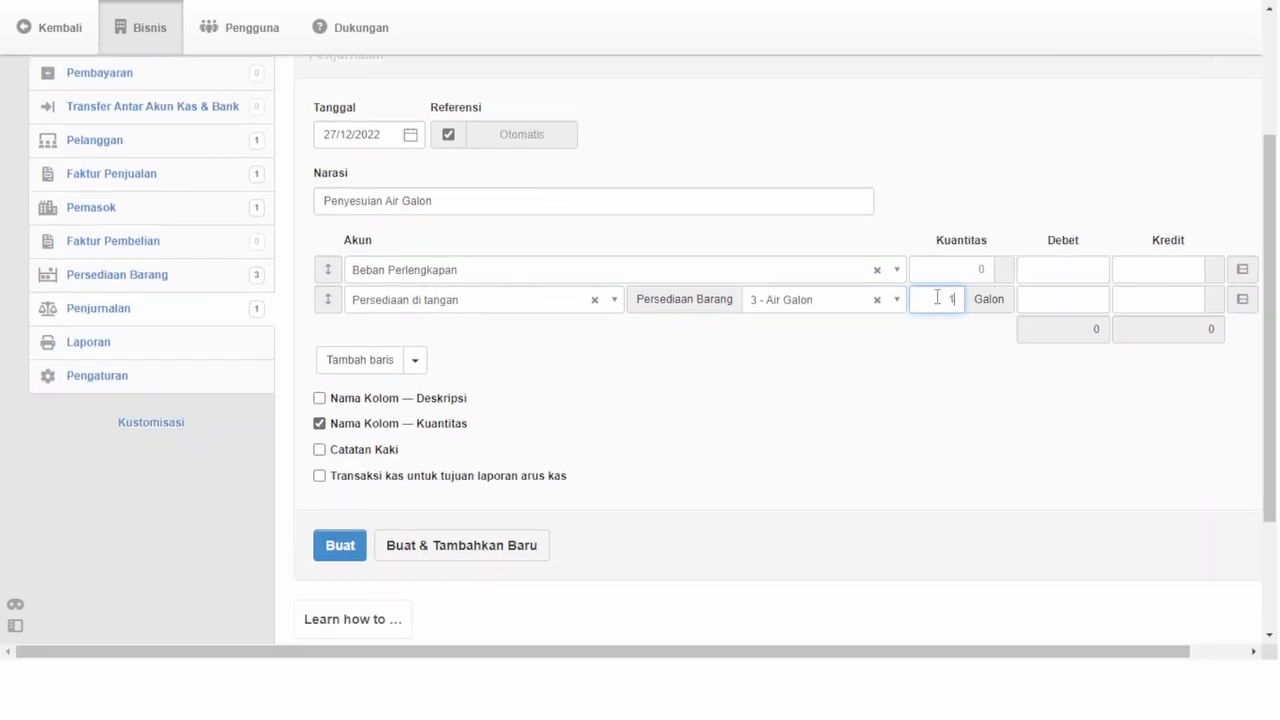
type("1")
key("Tab")
key("Tab")
type("20")
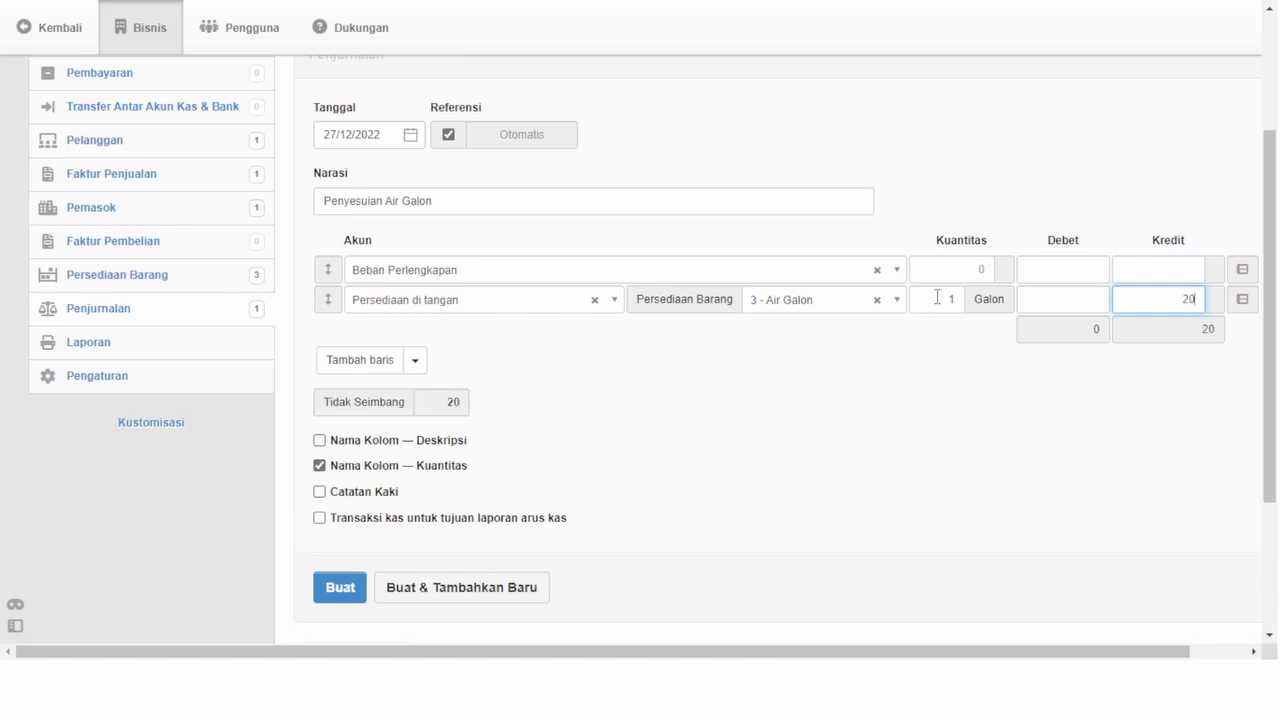
type("000")
- Copy the 20000 credit into the debit of the Beban Perlengkapan line and create the journal entry
left_click_drag(1163, 298, 1230, 310)
key("ctrl+c")
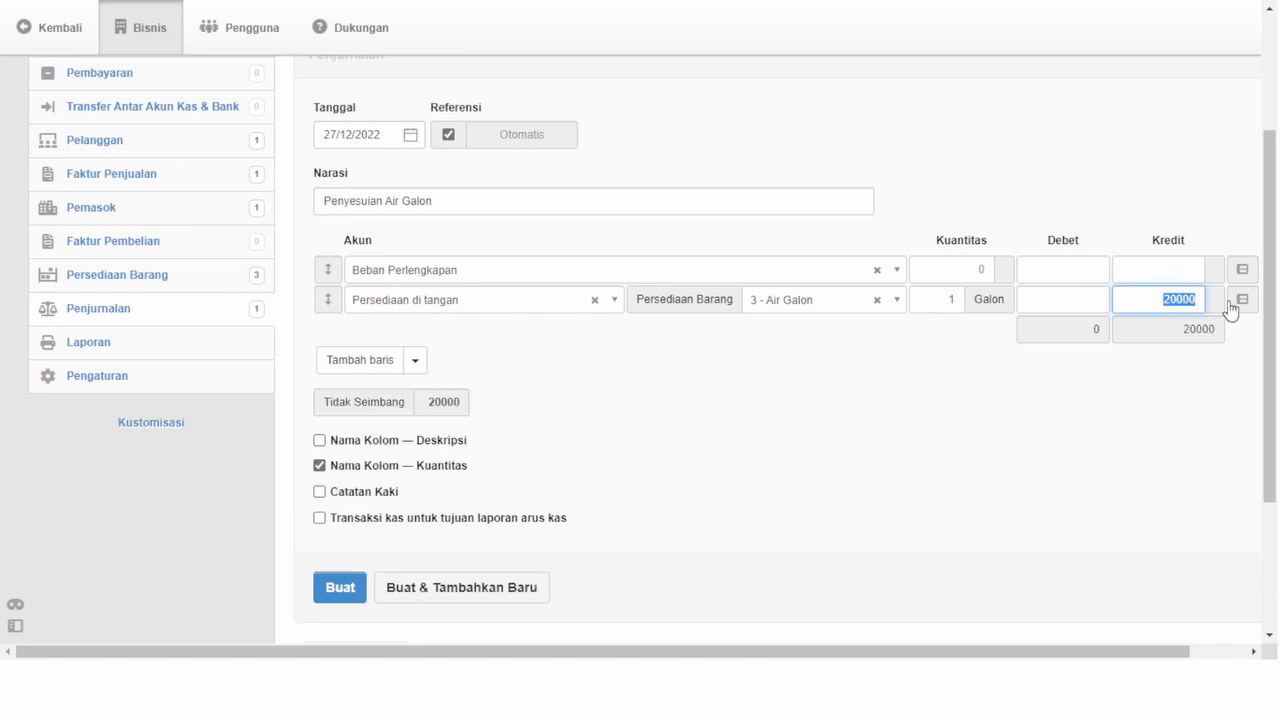
left_click(1065, 266)
key("ctrl+v")
scroll(1053, 417, "down", 1)
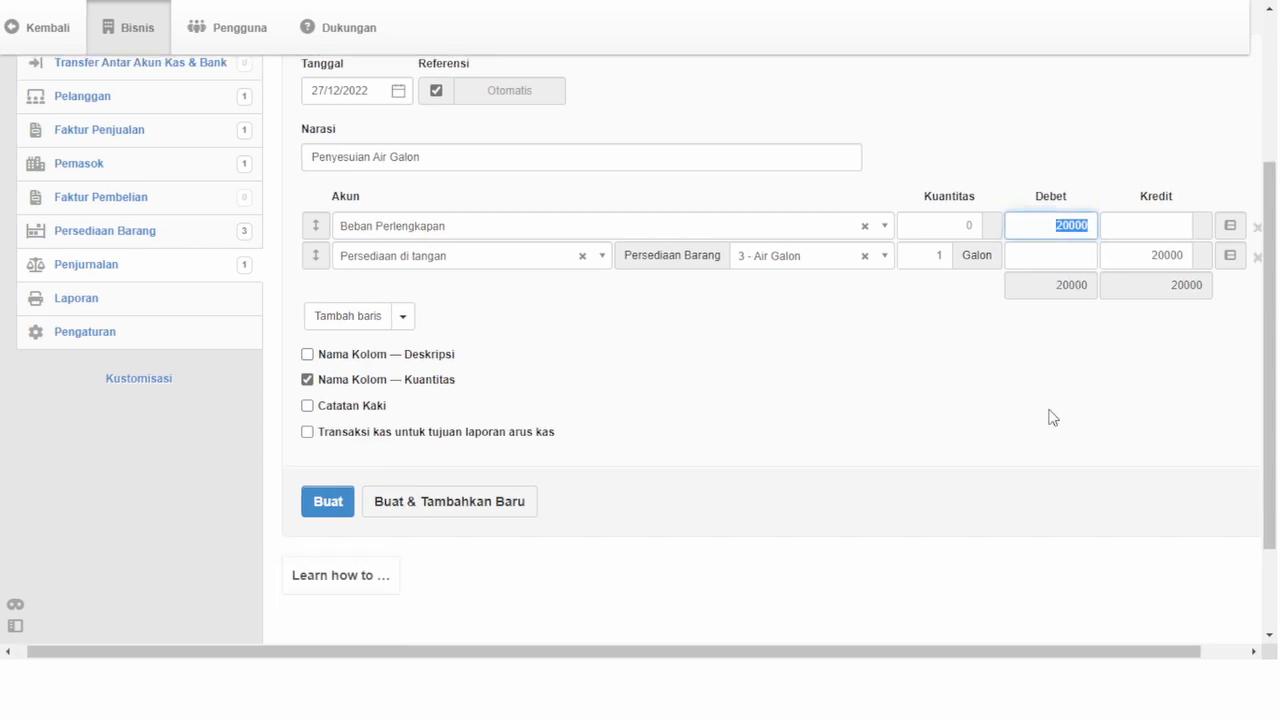
scroll(1053, 417, "up", 2)
left_click(348, 592)
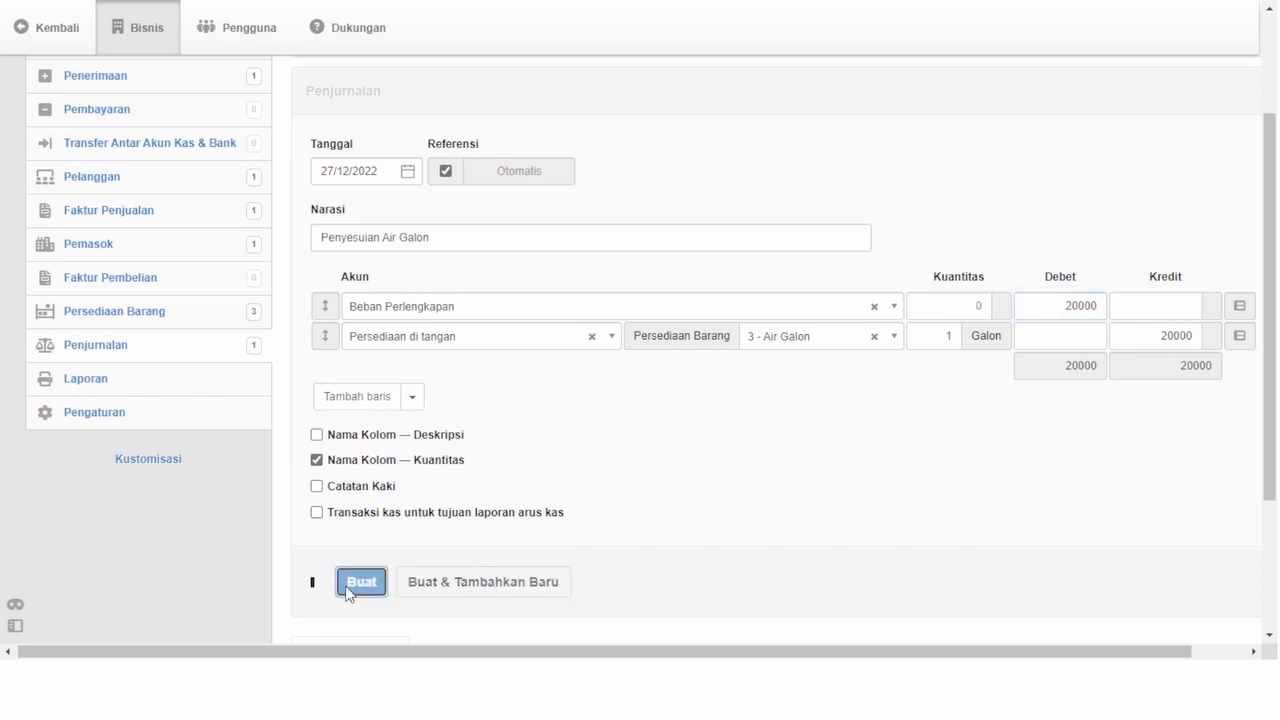
scroll(686, 466, "down", 3)
scroll(686, 466, "up", 4)
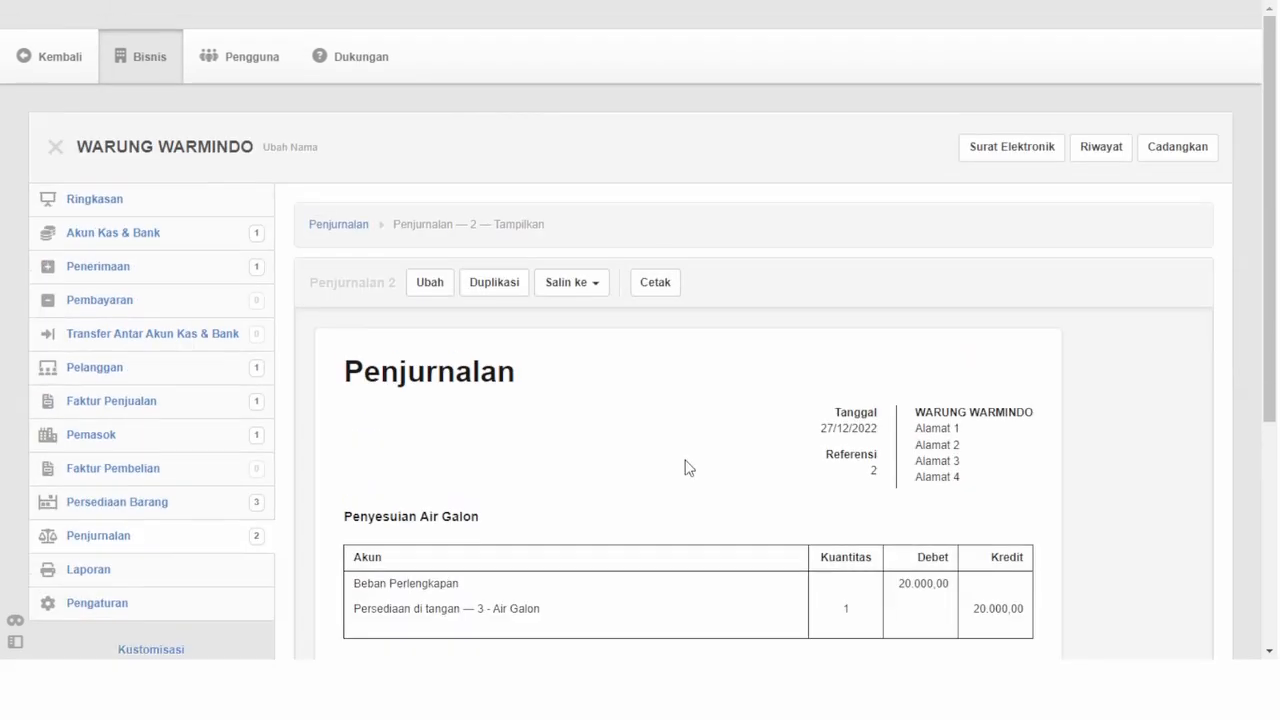
- Review assets, equity, expenses and net profit in the Ringkasan after the Air Galon adjustment
scroll(686, 466, "down", 1)
left_click(100, 175)
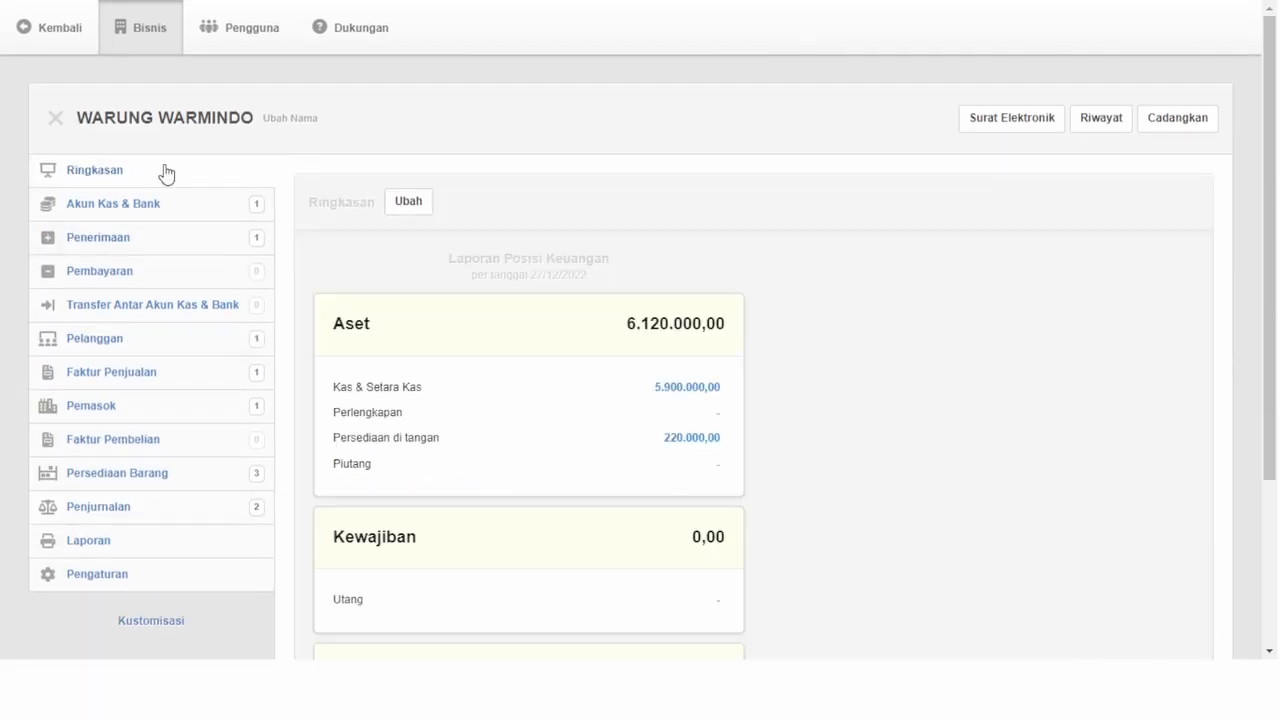
scroll(991, 543, "down", 2)
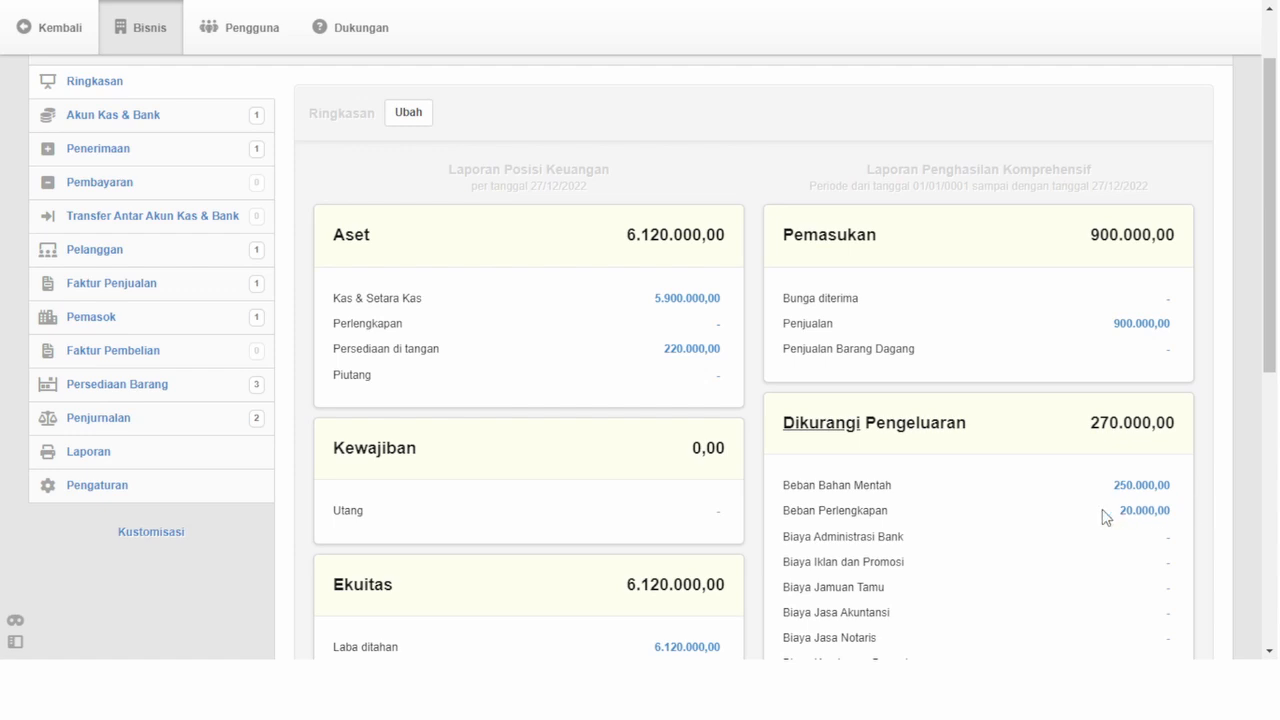
scroll(1174, 571, "down", 4)
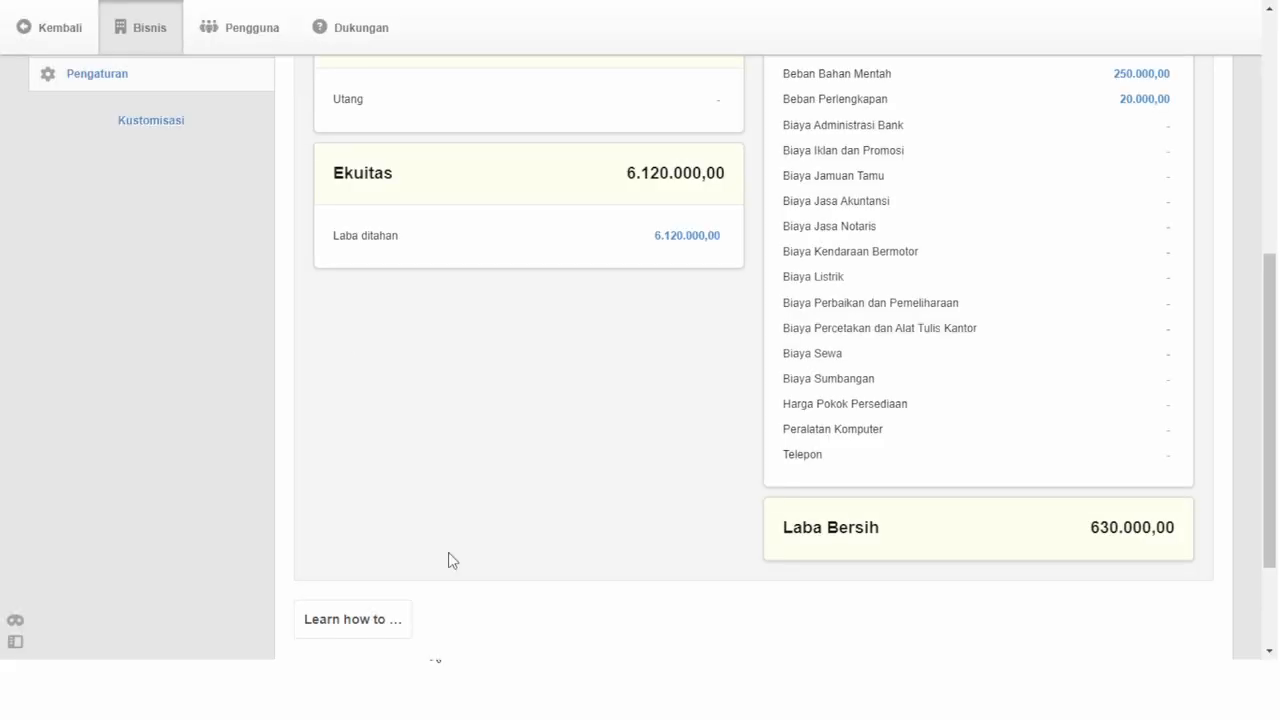
scroll(346, 340, "up", 6)
scroll(345, 340, "down", 1)
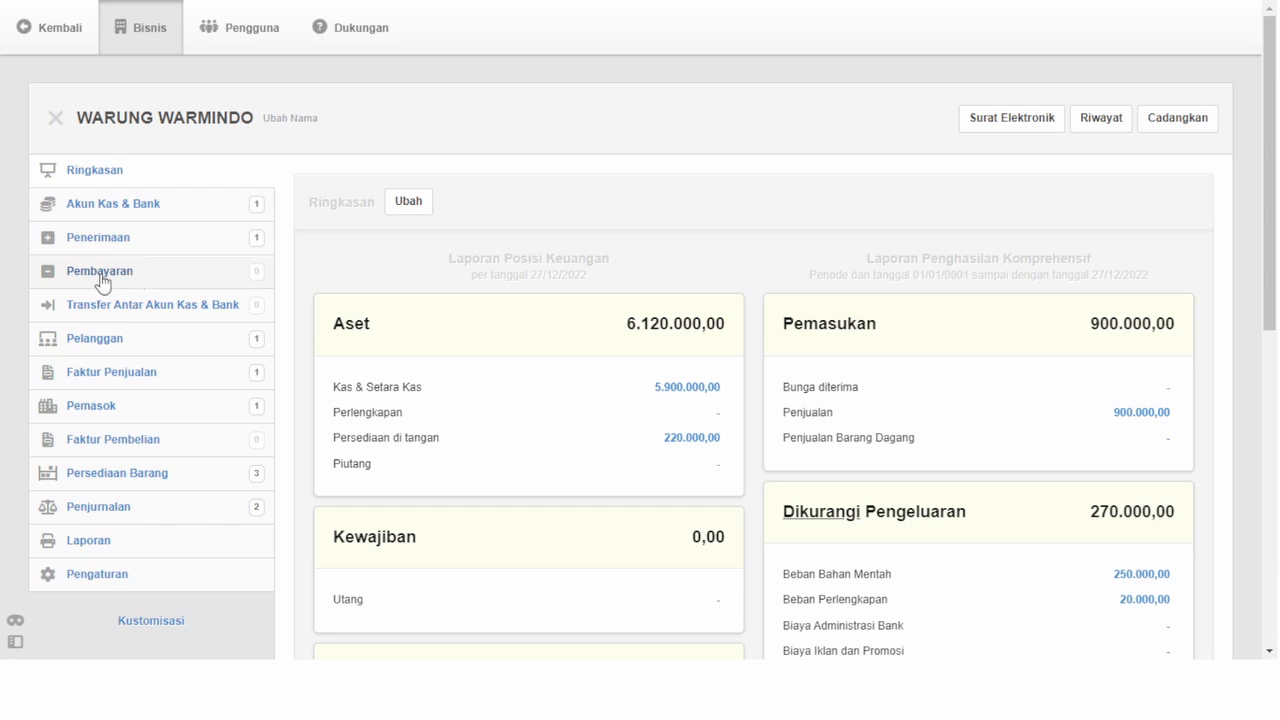
- Start a new payment dated 26/12/2022 with an automatic reference number
left_click(100, 274)
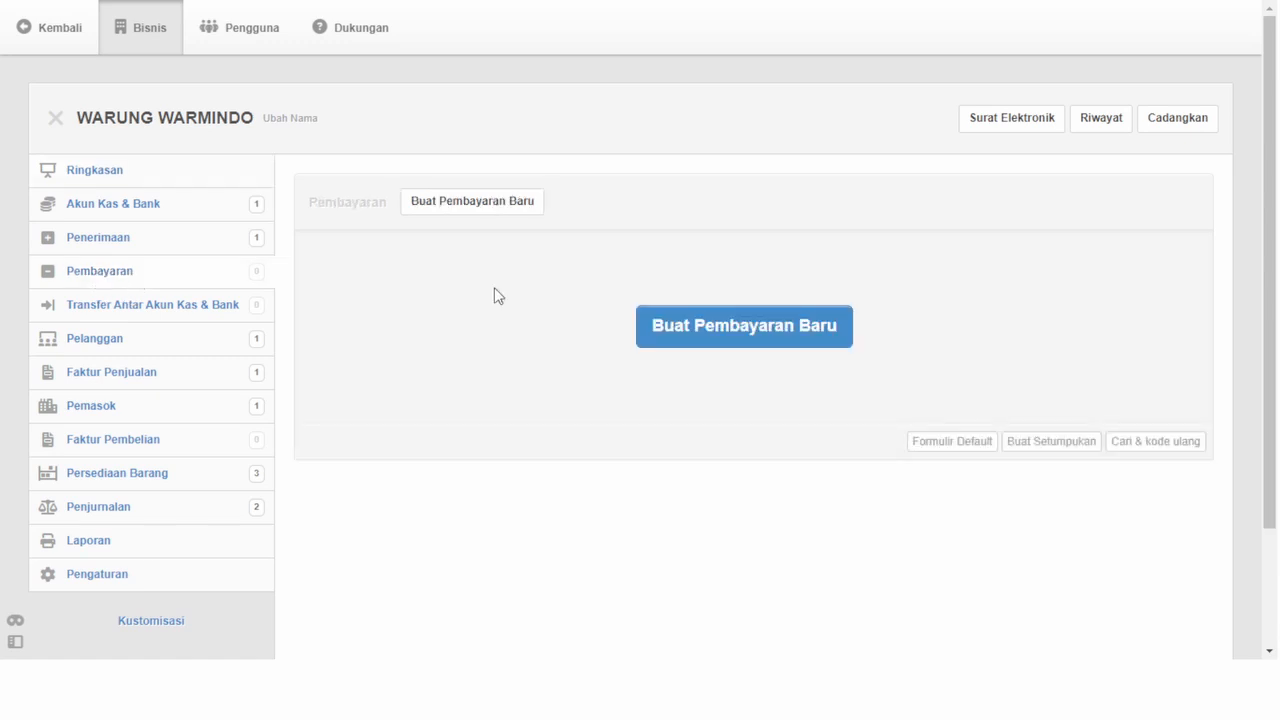
left_click(716, 336)
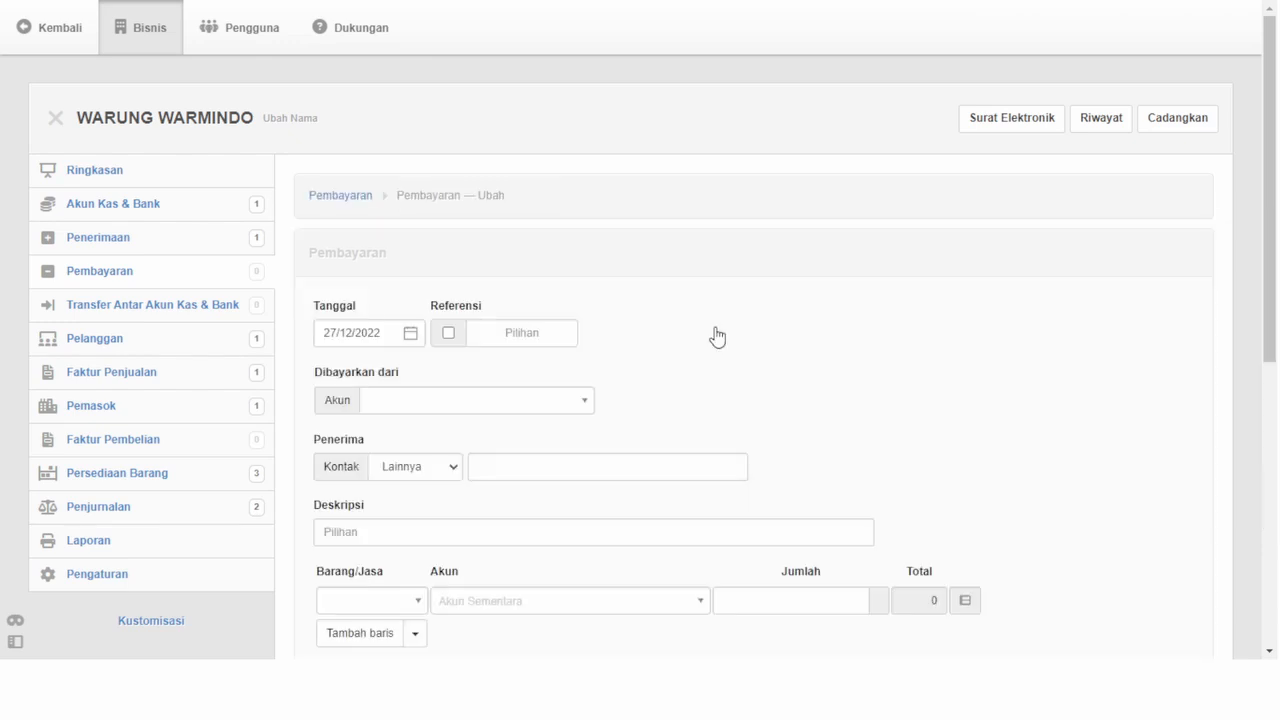
left_click(385, 325)
left_click(369, 224)
left_click(448, 333)
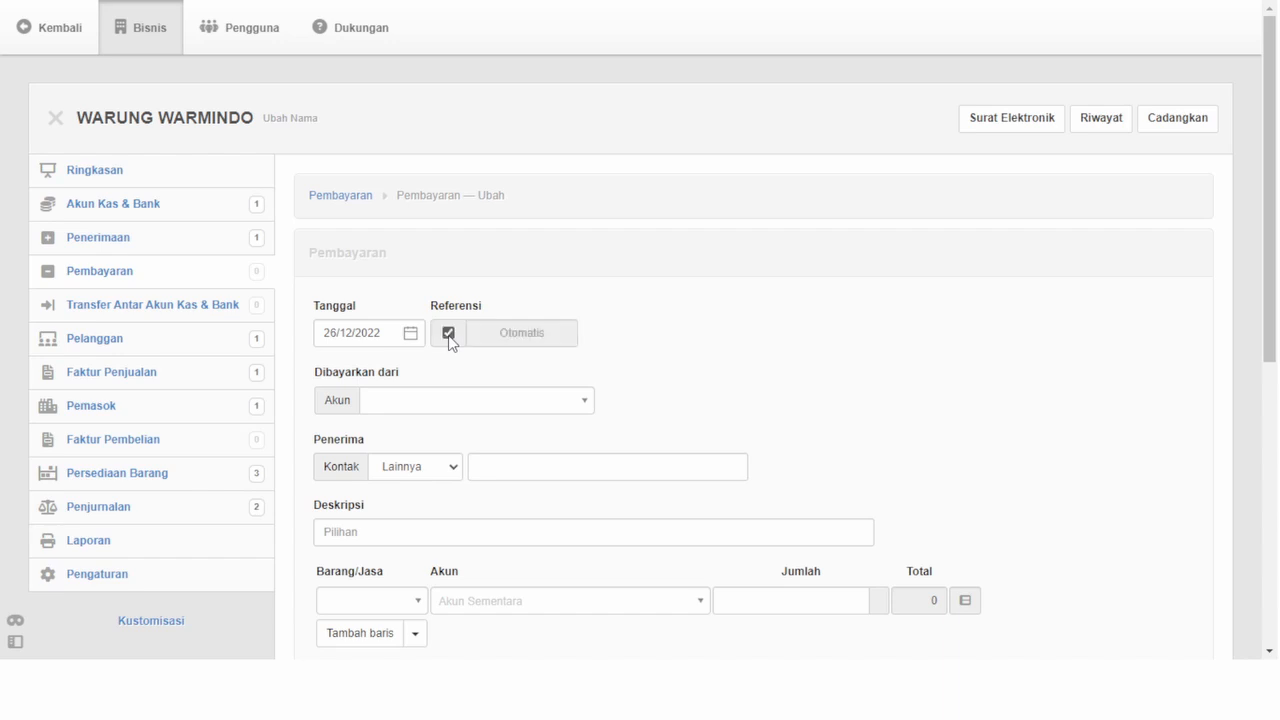
- Set the payment to be paid from 1 - Kas to the Pemasok contact 1 - Pasar
left_click(448, 400)
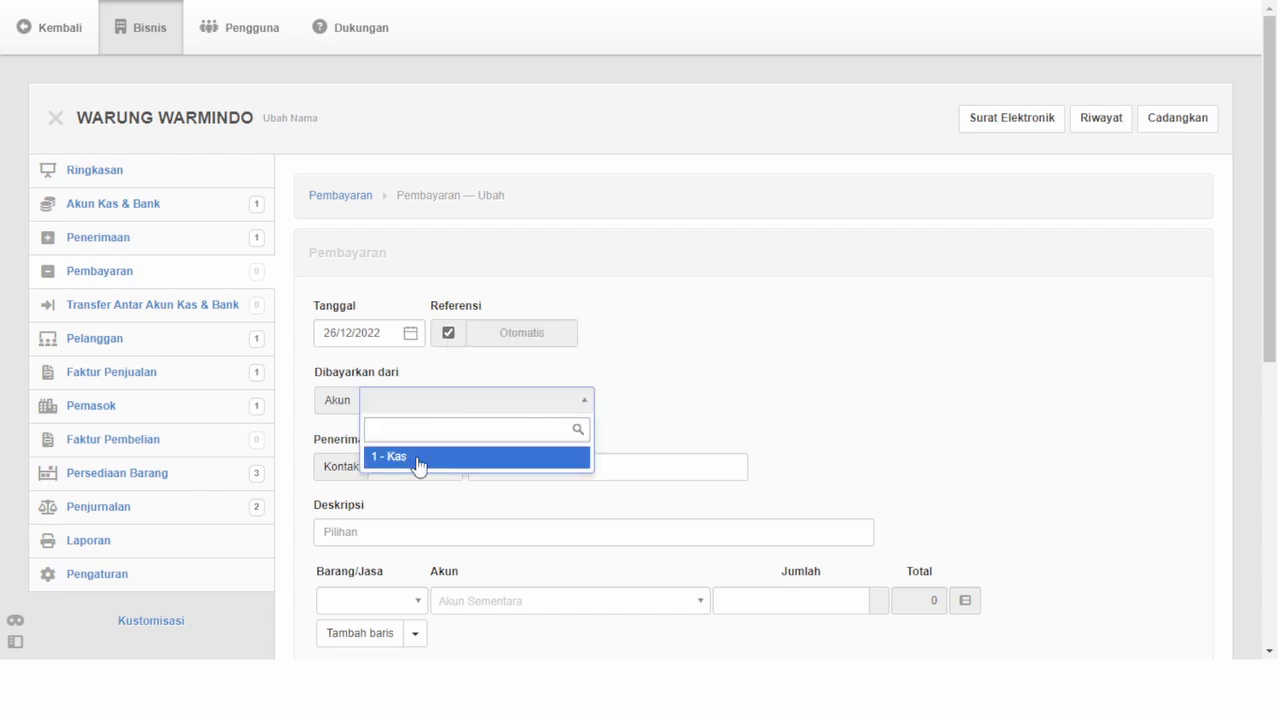
left_click(420, 460)
left_click(500, 473)
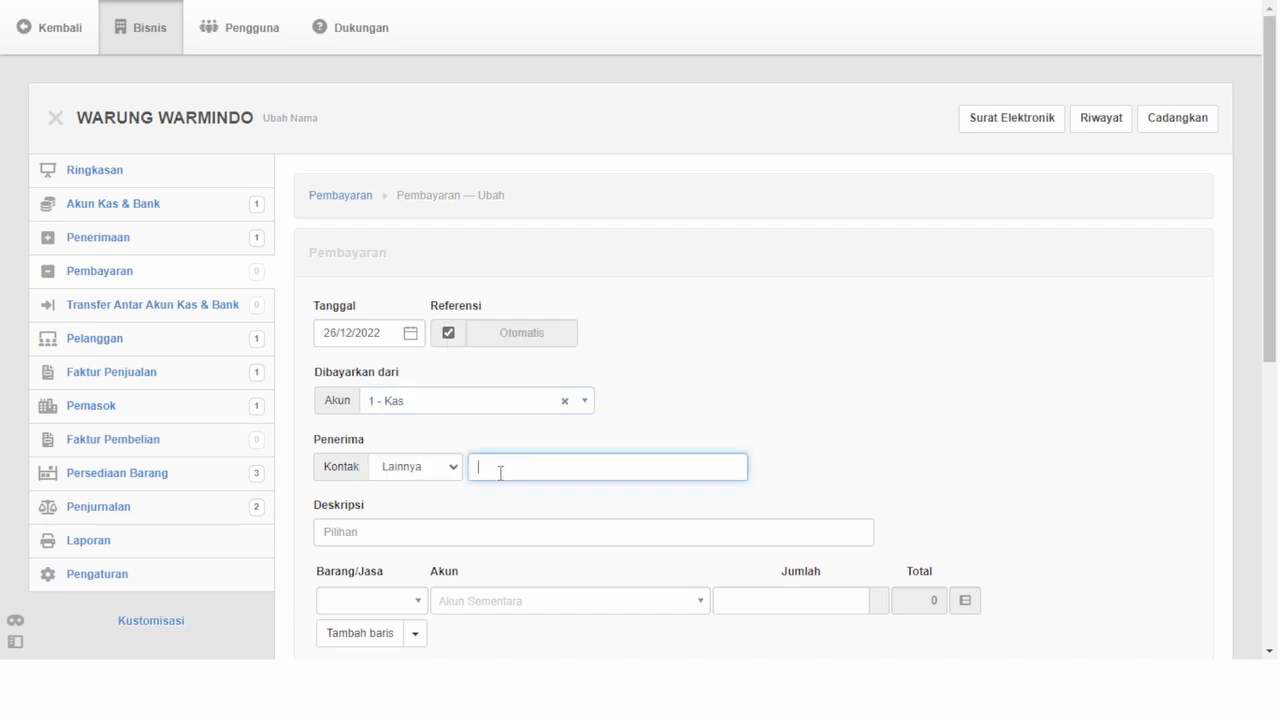
left_click(423, 476)
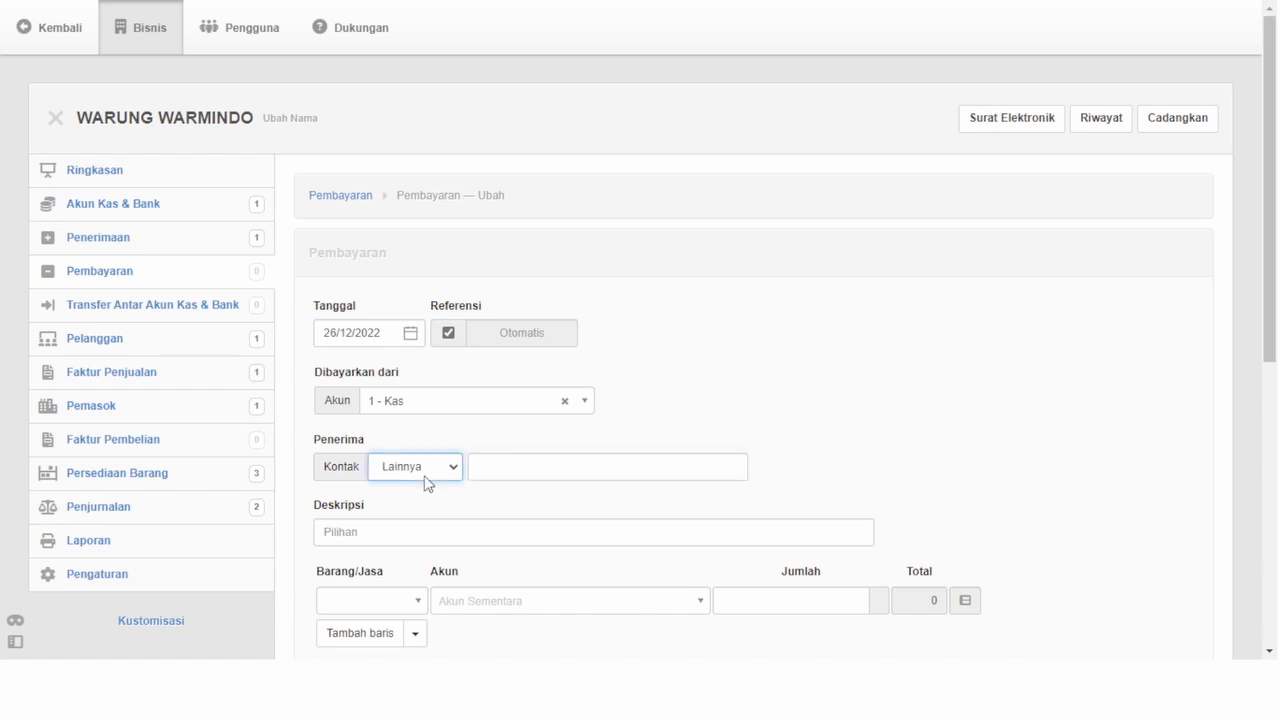
left_click(417, 527)
left_click(525, 472)
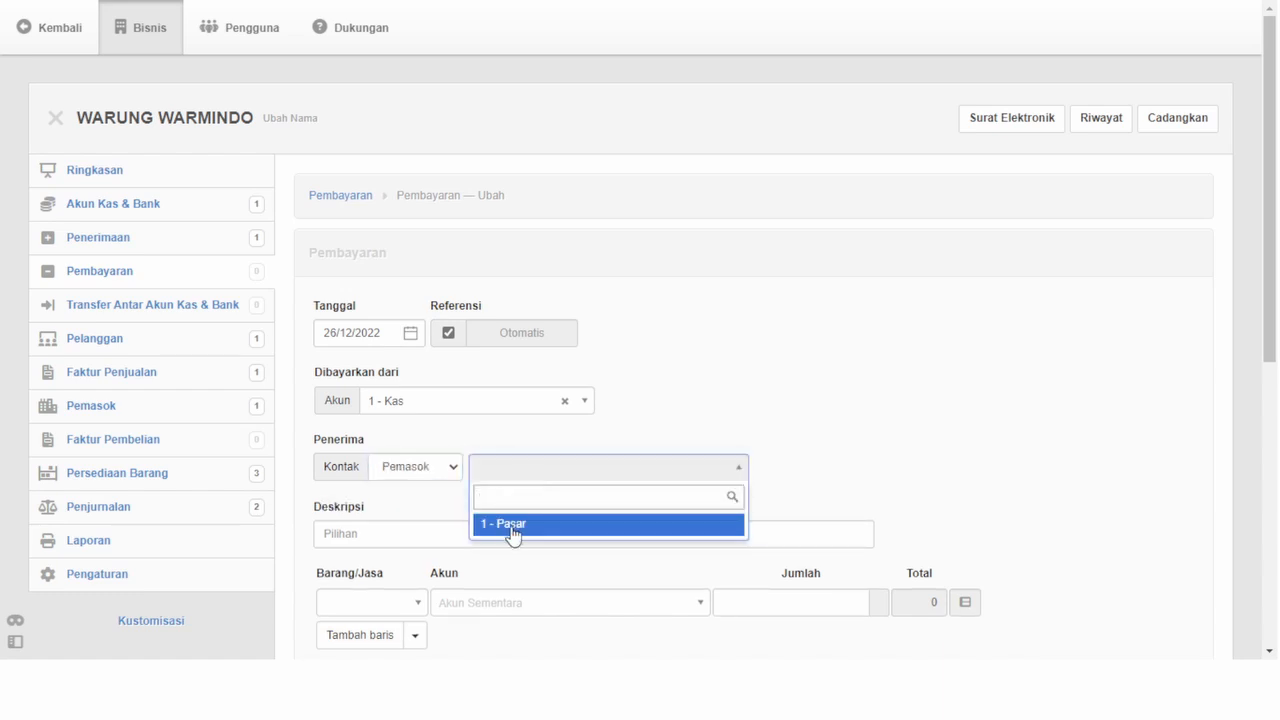
left_click(510, 526)
- Enter Pembayaran untuk beli teh, es batu, dan gula as the payment's description
left_click(465, 531)
type("P")
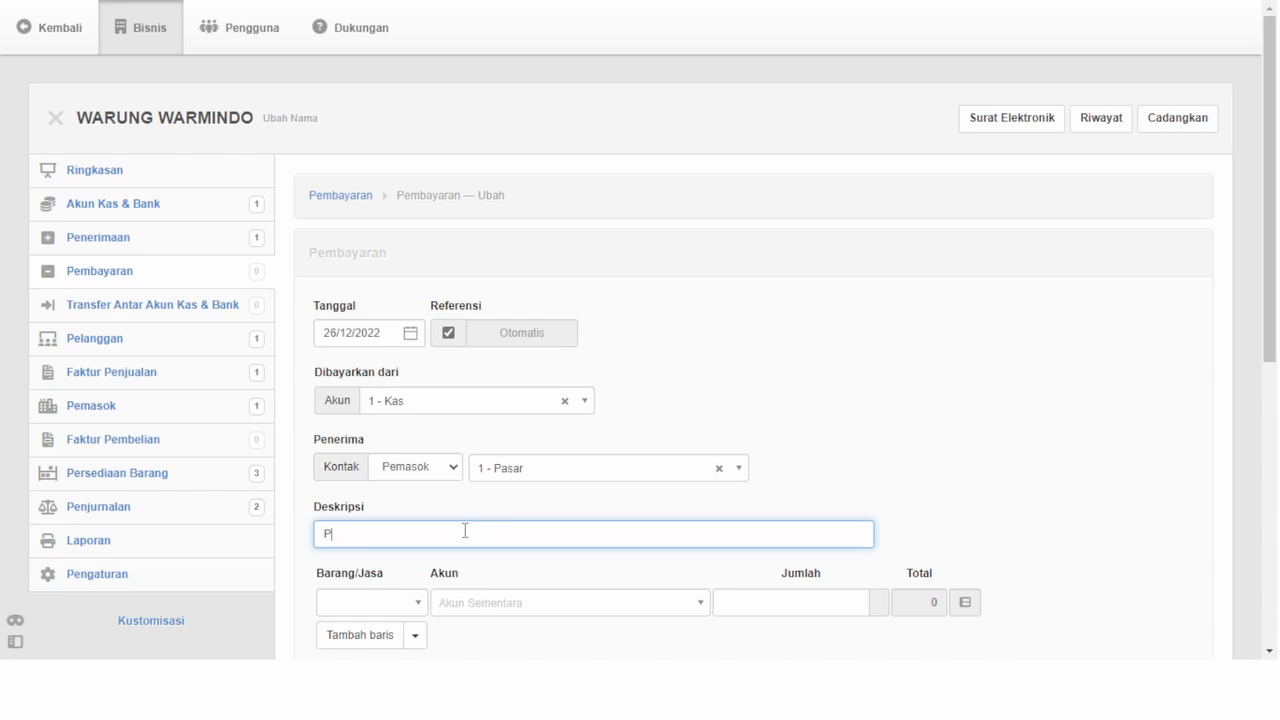
type("embayaran untuk beli")
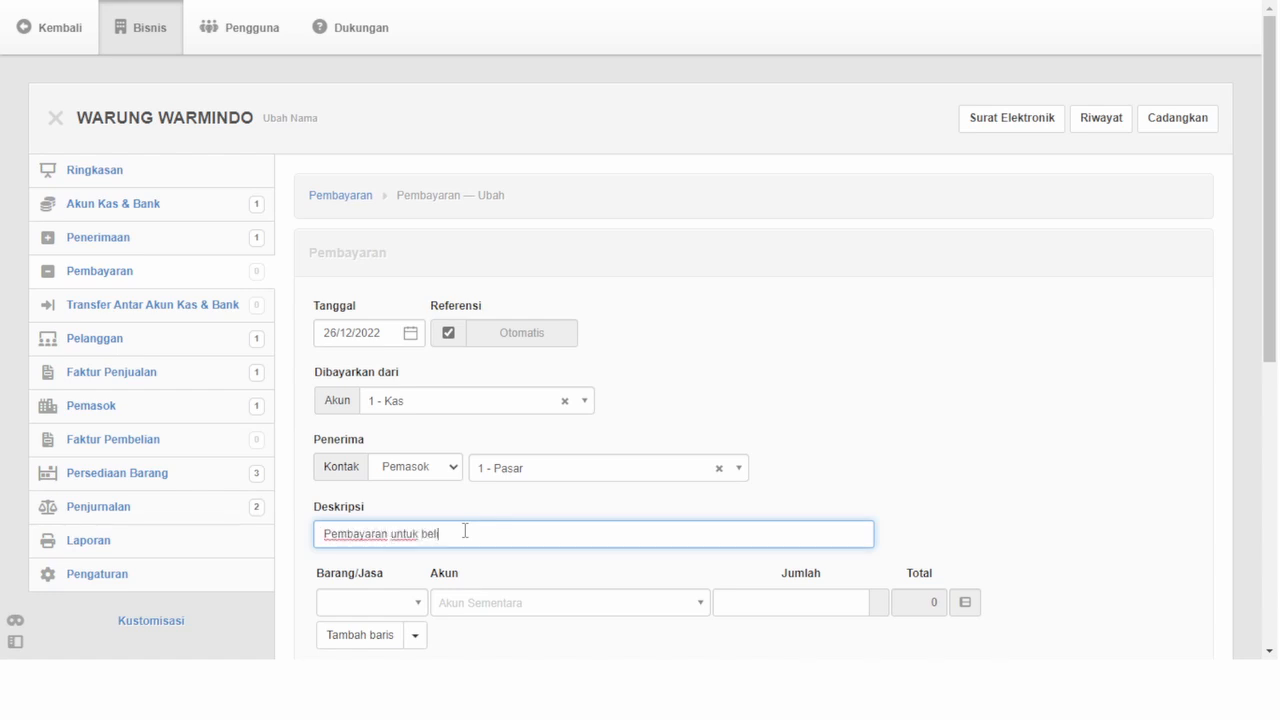
type(" teh, es batu")
type(", dan gula")
- Assign the account Beban Bahan Mentah with an amount of 60000 to the payment line and create the payment
scroll(465, 530, "down", 3)
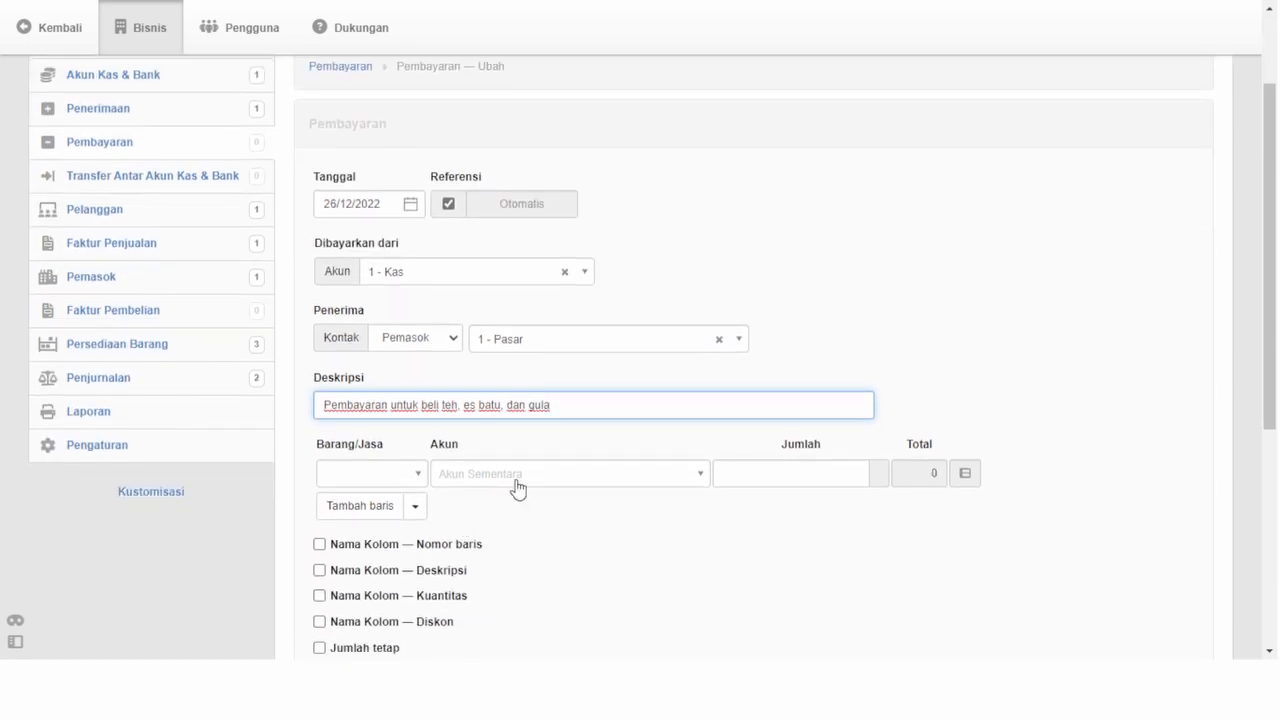
left_click(517, 480)
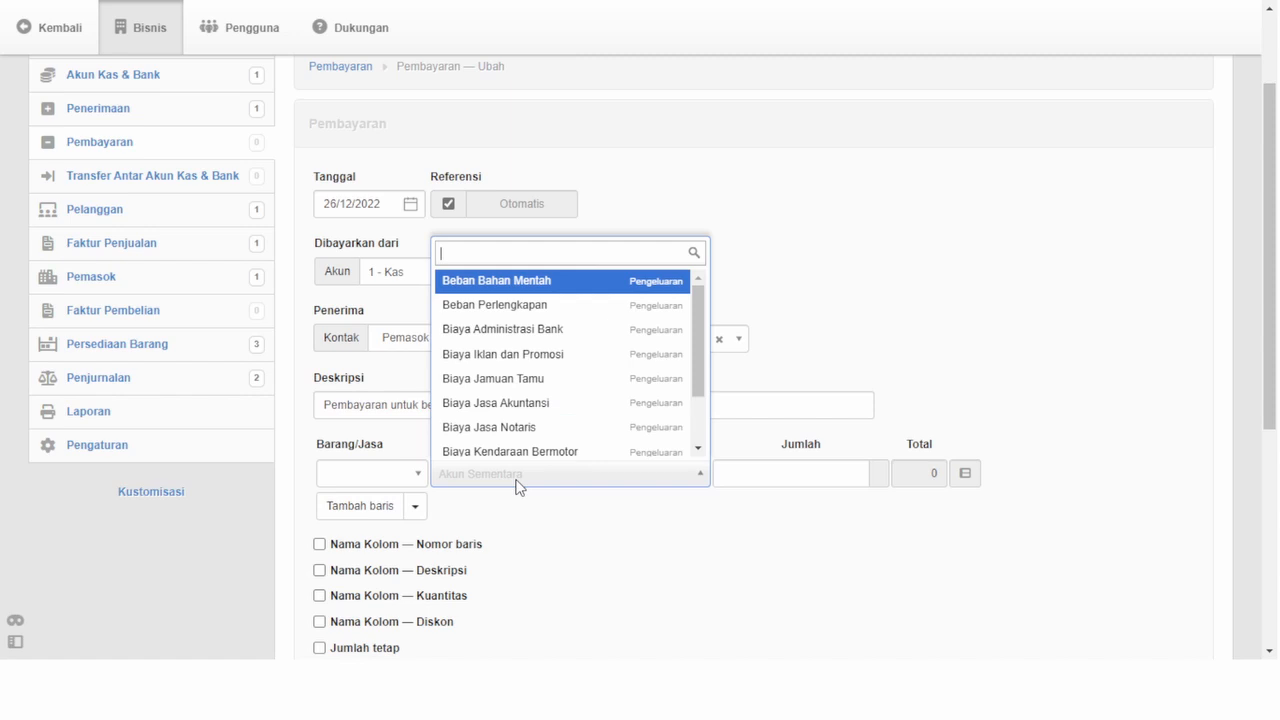
type("beb")
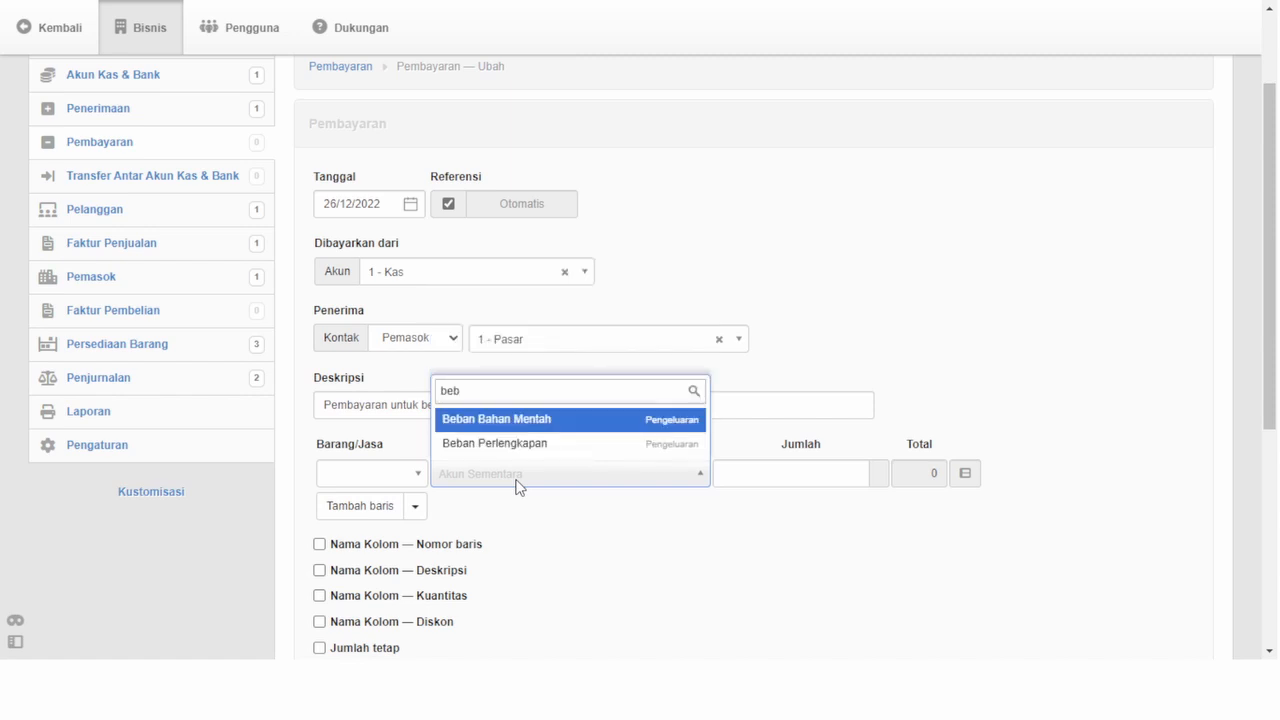
left_click(526, 423)
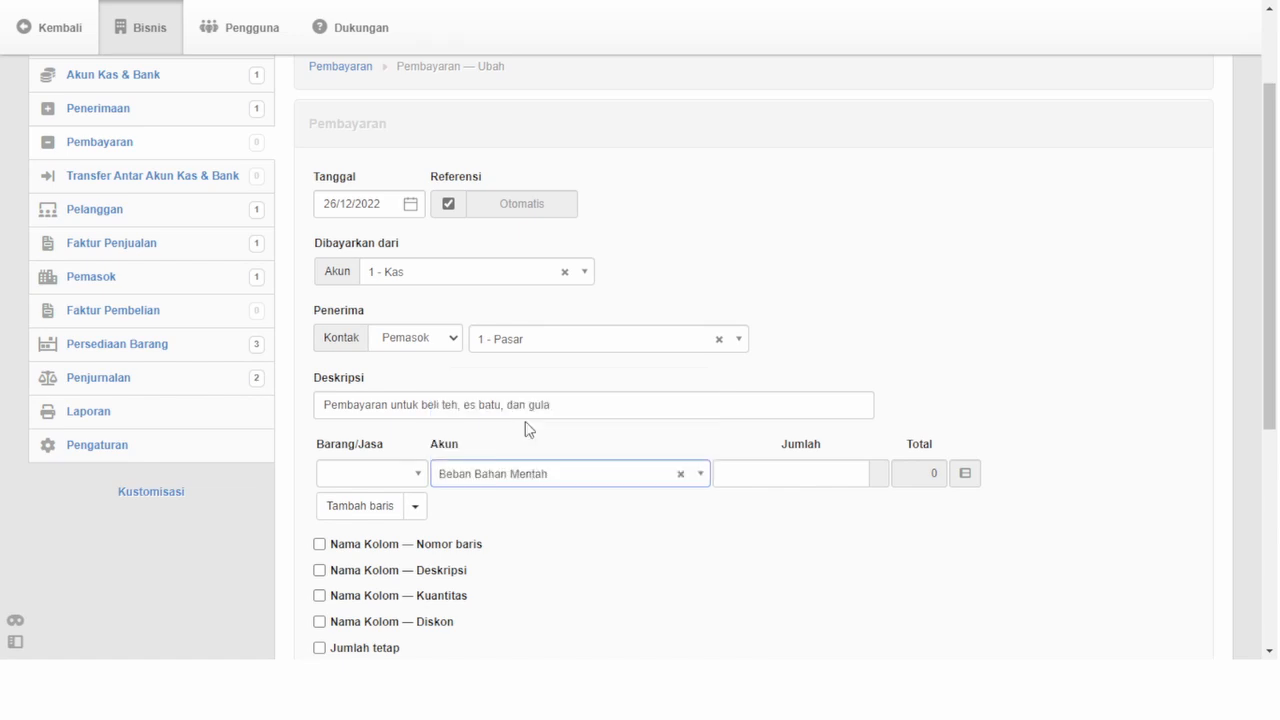
left_click(806, 472)
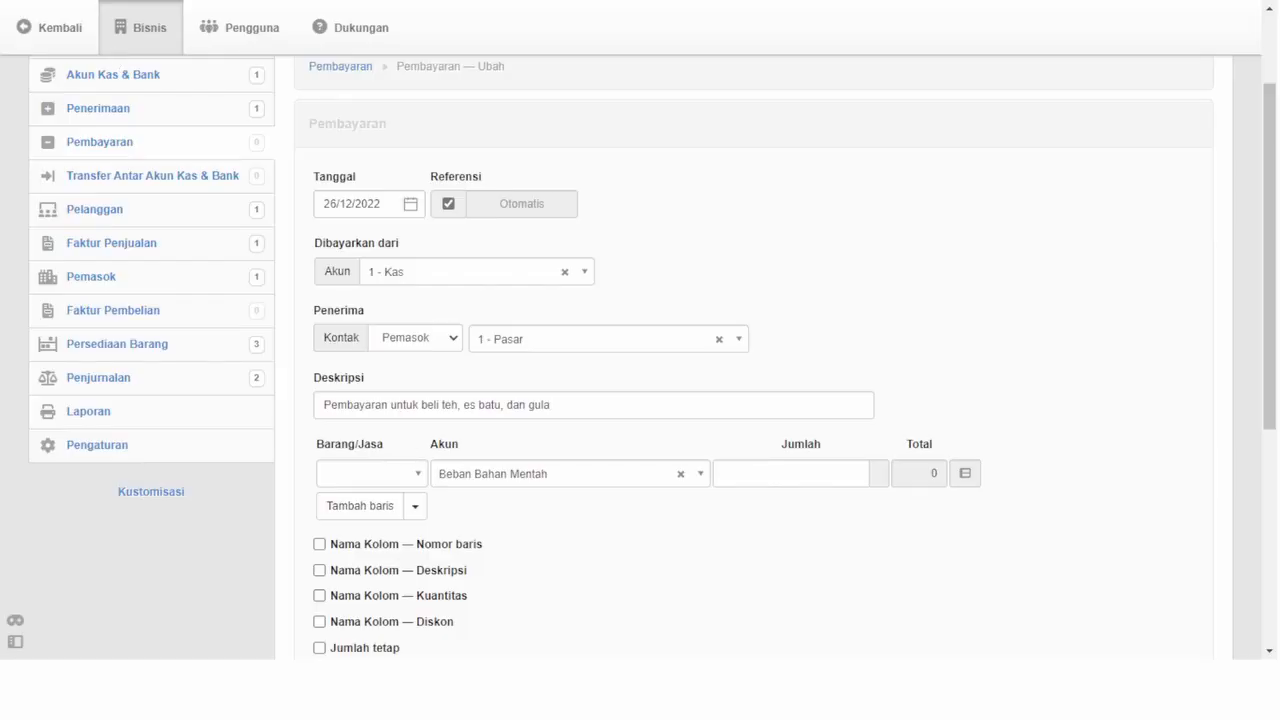
left_click(790, 476)
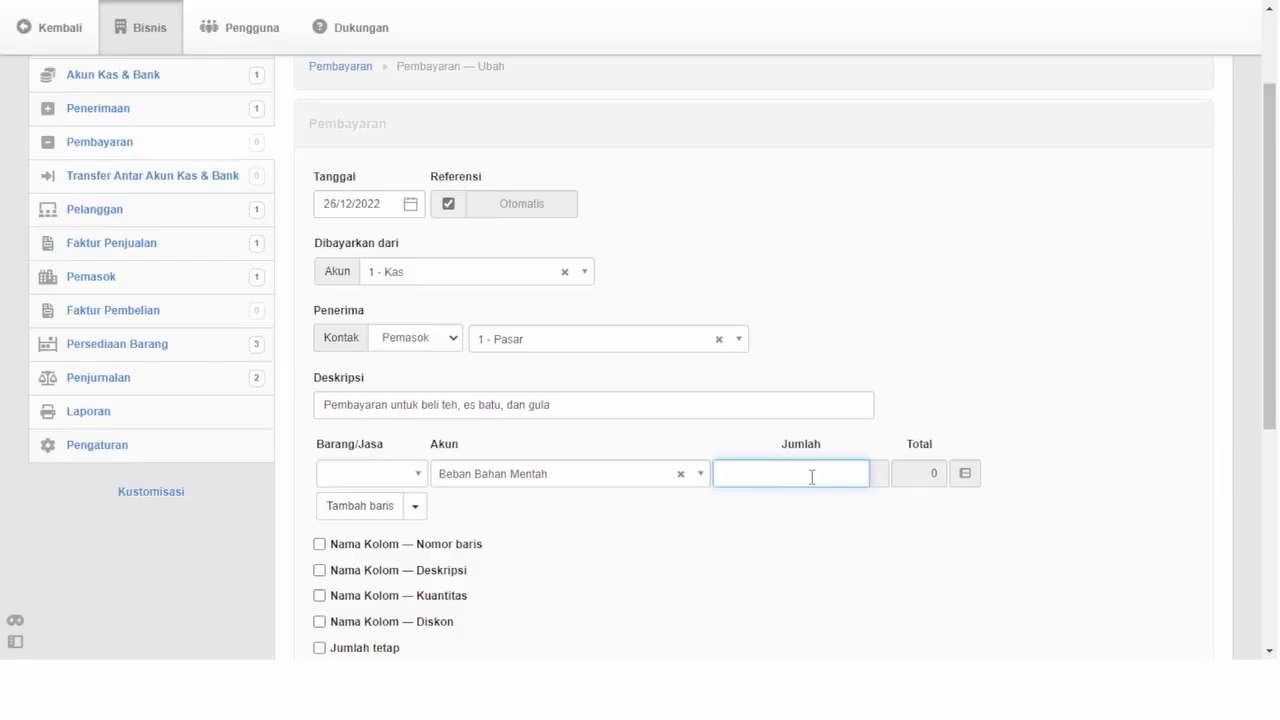
type("60000")
scroll(623, 503, "down", 5)
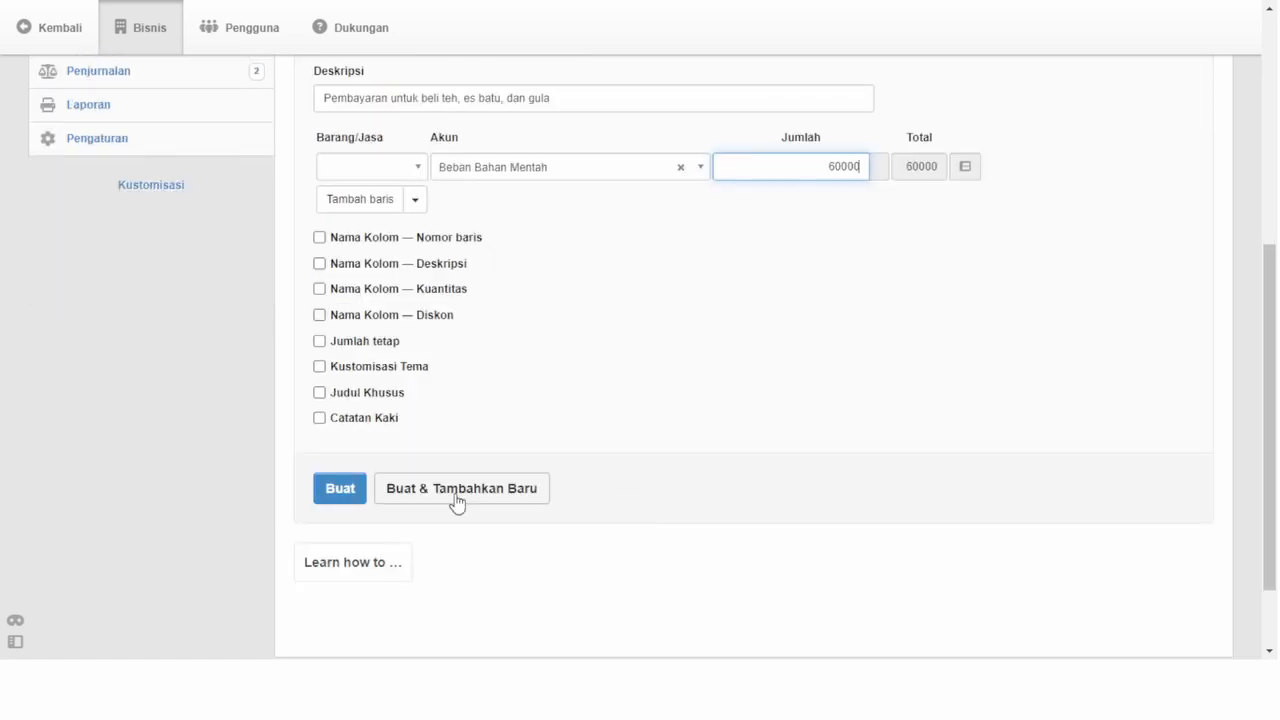
left_click(340, 489)
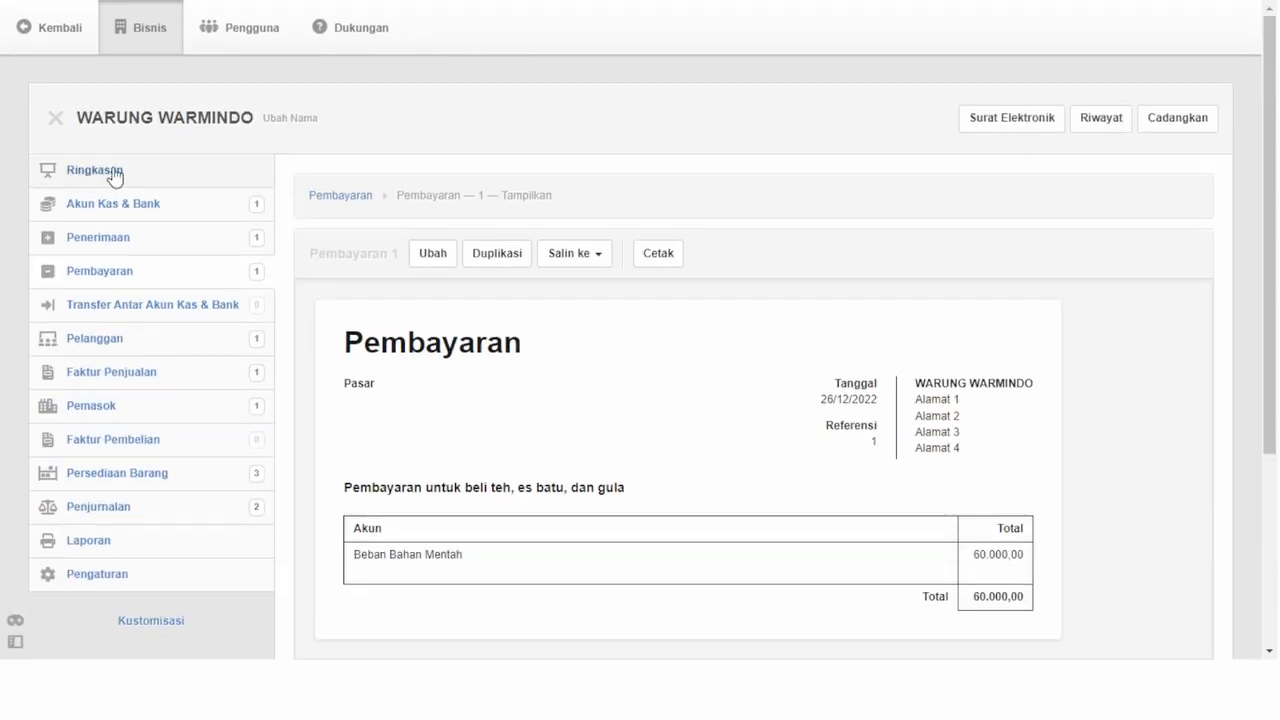
- Open the transactions behind the Beban Bahan Mentah balance from the Ringkasan and examine them
left_click(113, 177)
scroll(894, 508, "down", 3)
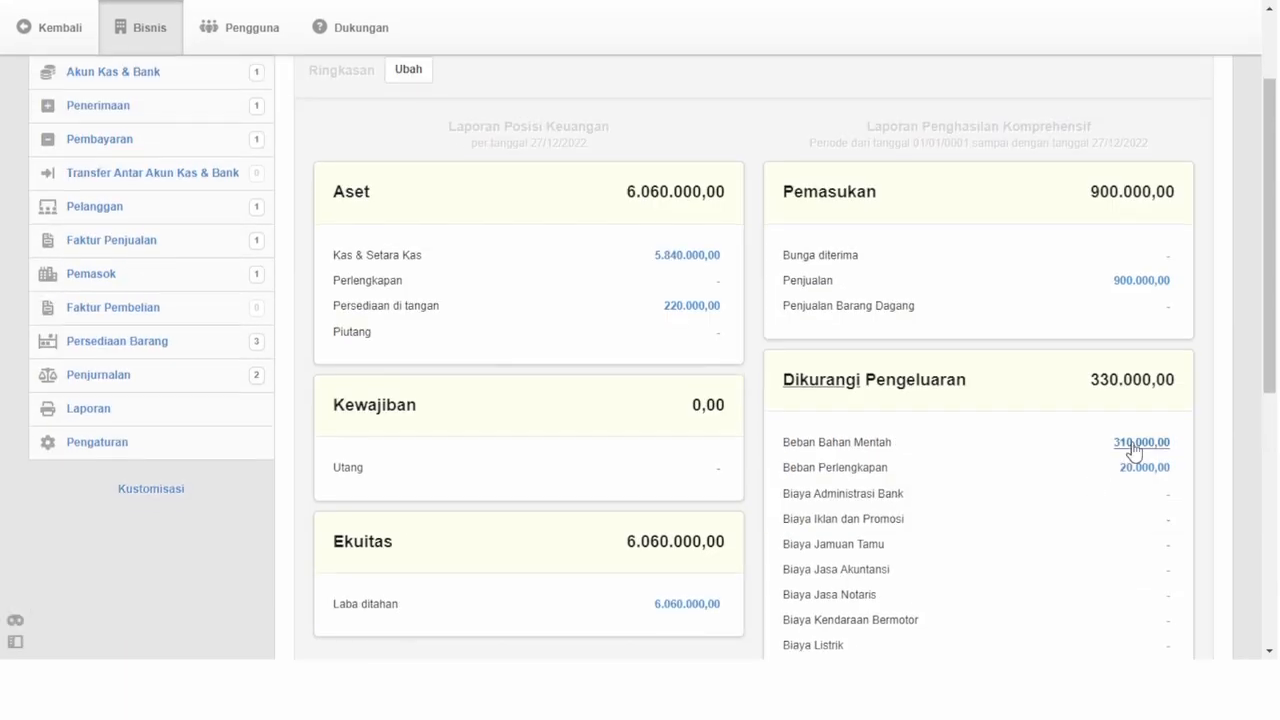
left_click(1134, 446)
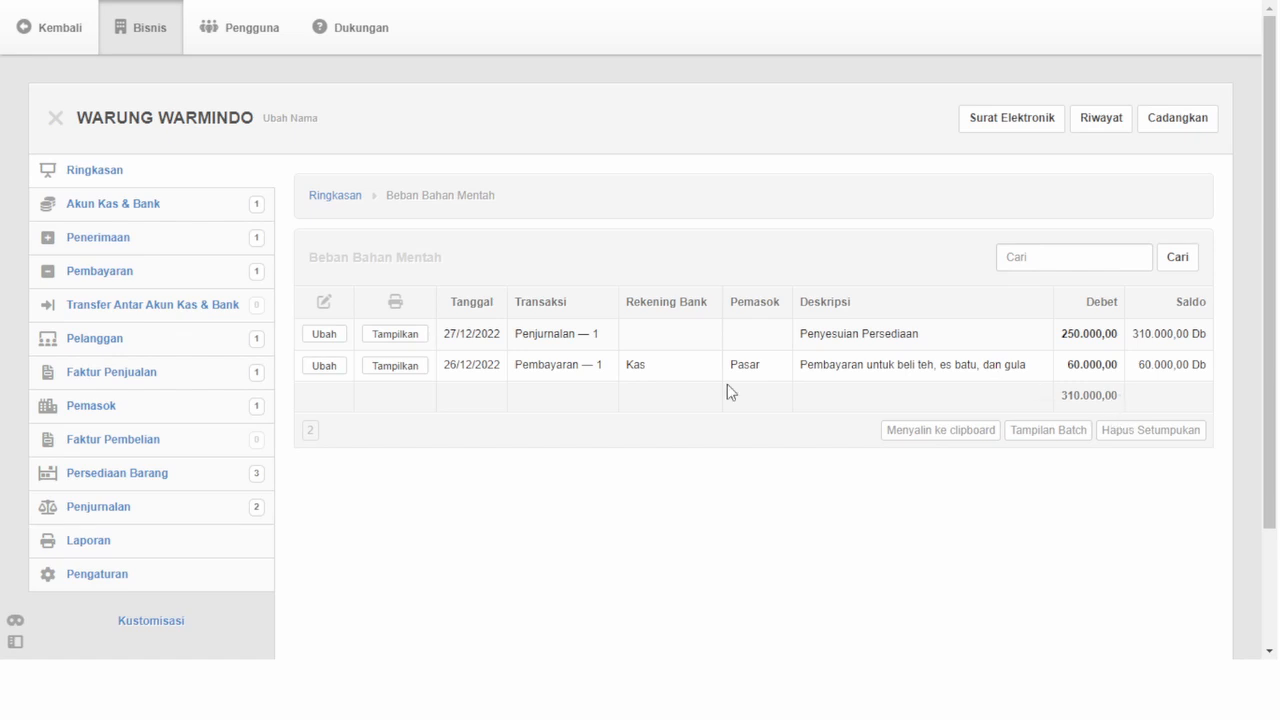
- Return to the Ringkasan and review the financial position, income, expenses and net profit
left_click(91, 172)
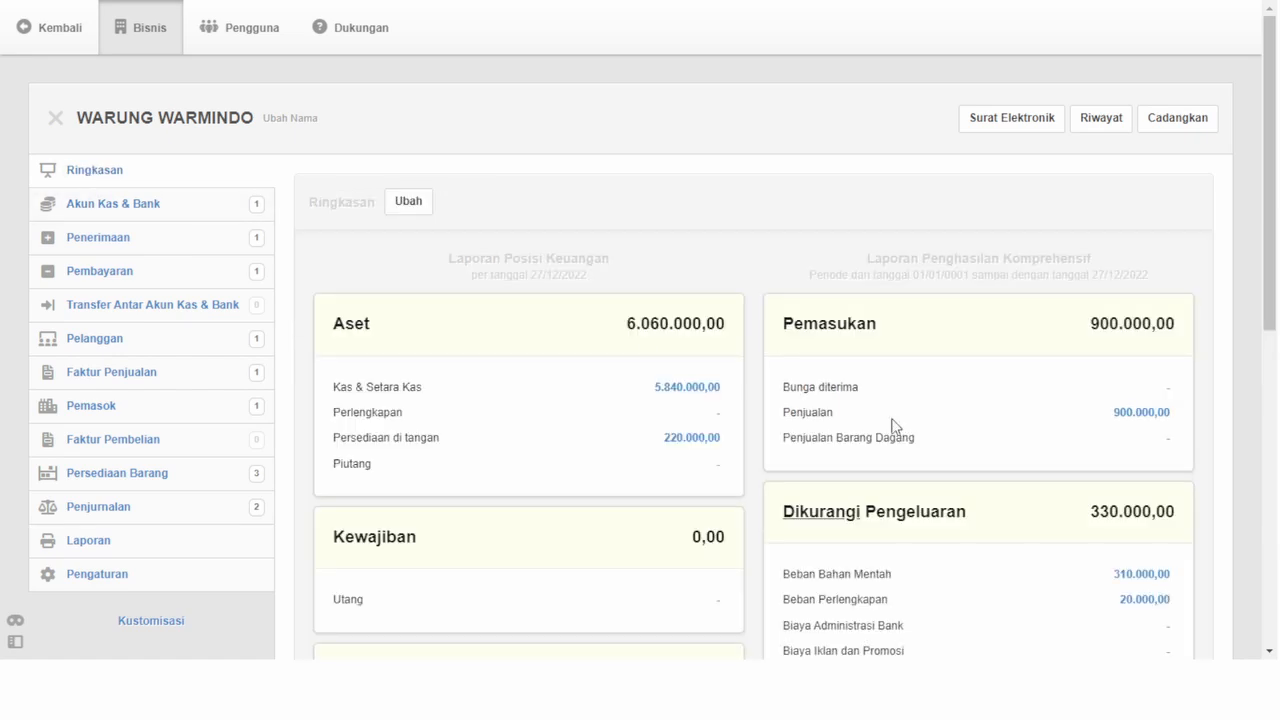
scroll(900, 451, "down", 5)
scroll(997, 466, "up", 5)
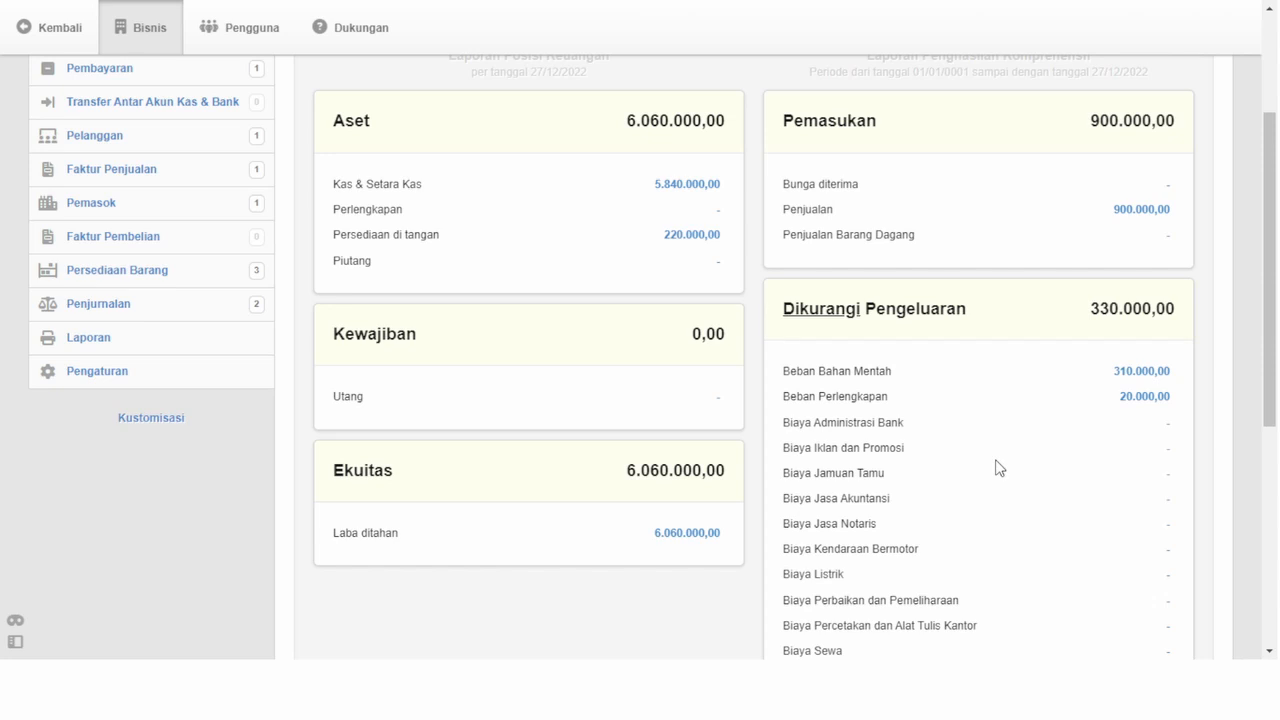
scroll(997, 467, "down", 5)
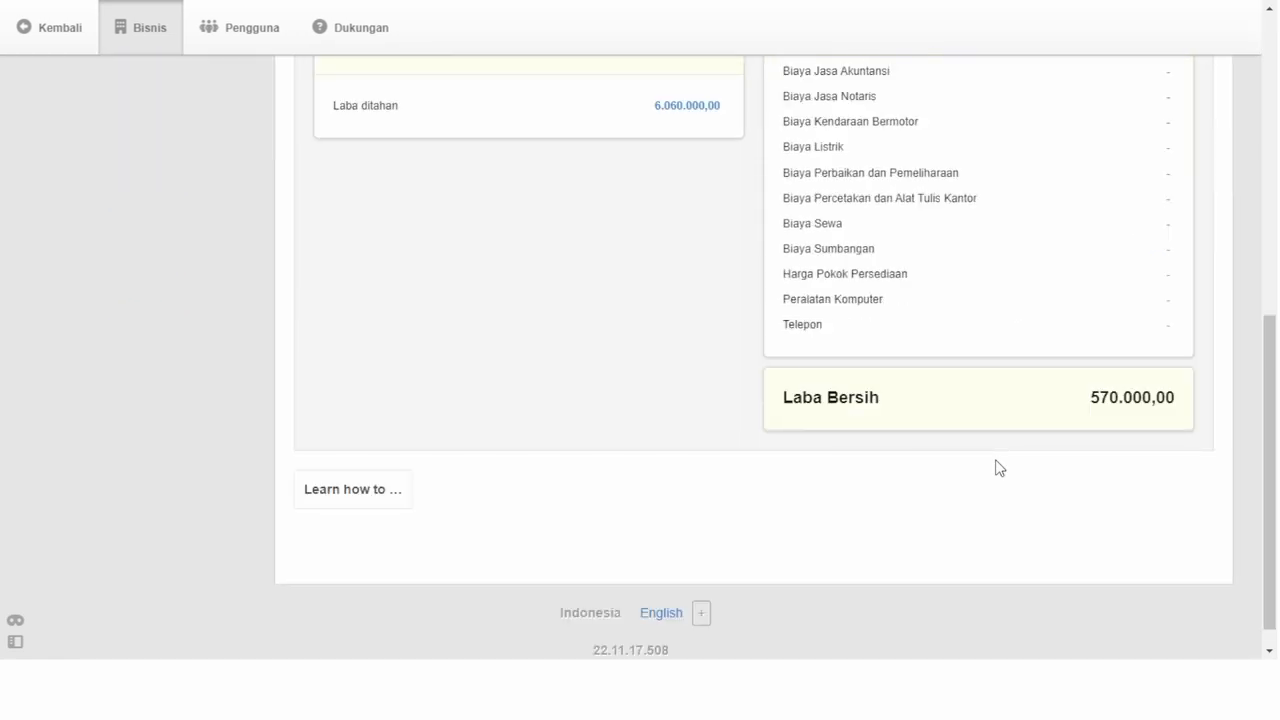
scroll(997, 467, "up", 3)
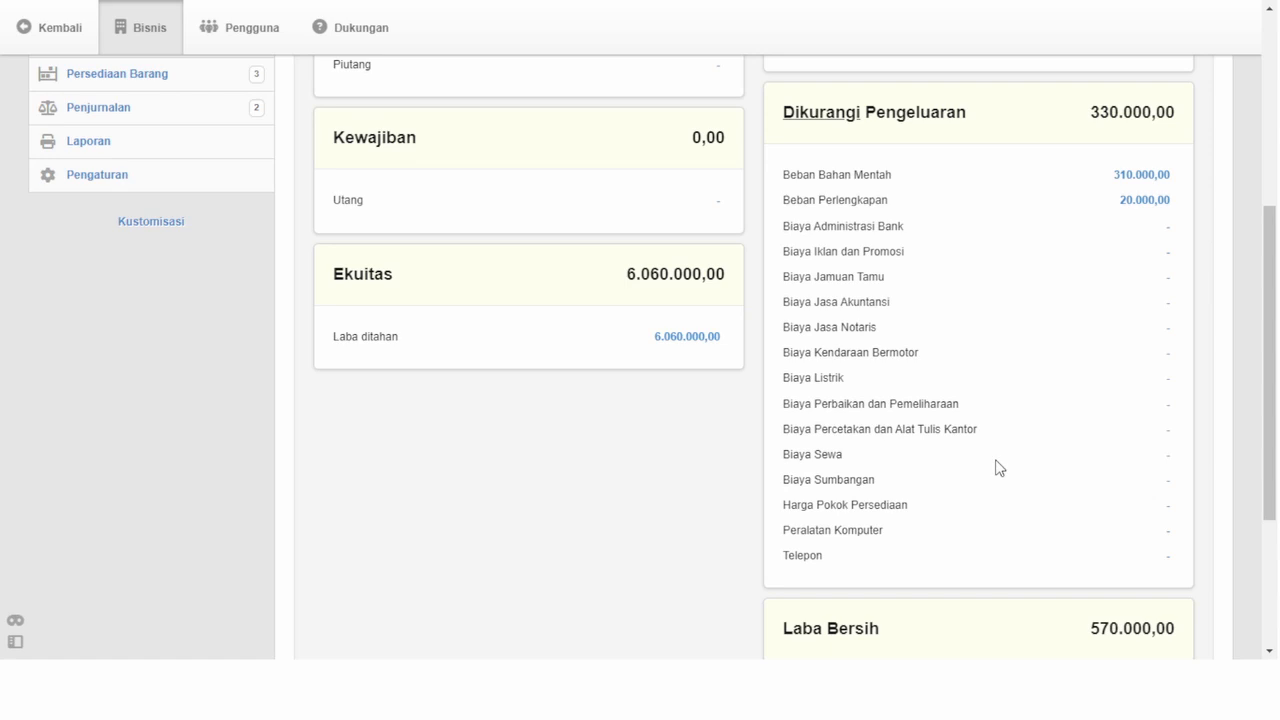
scroll(997, 467, "up", 4)
scroll(997, 467, "down", 2)
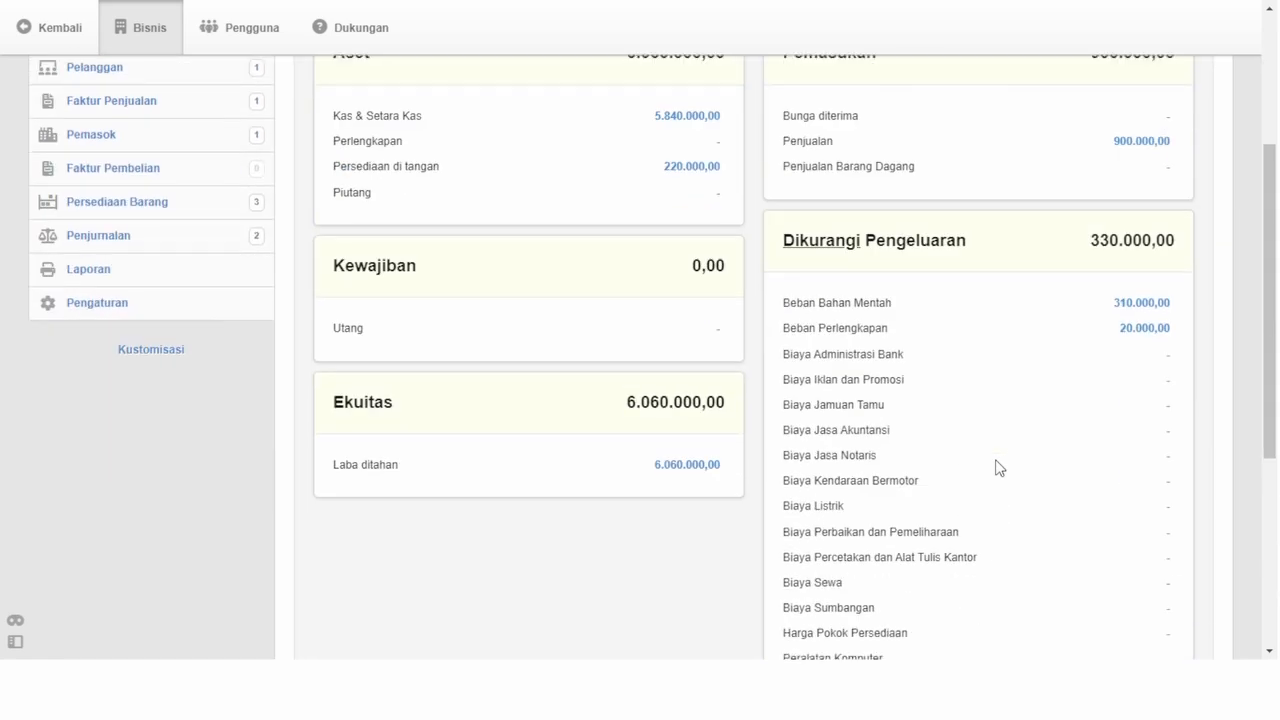
scroll(997, 467, "up", 3)
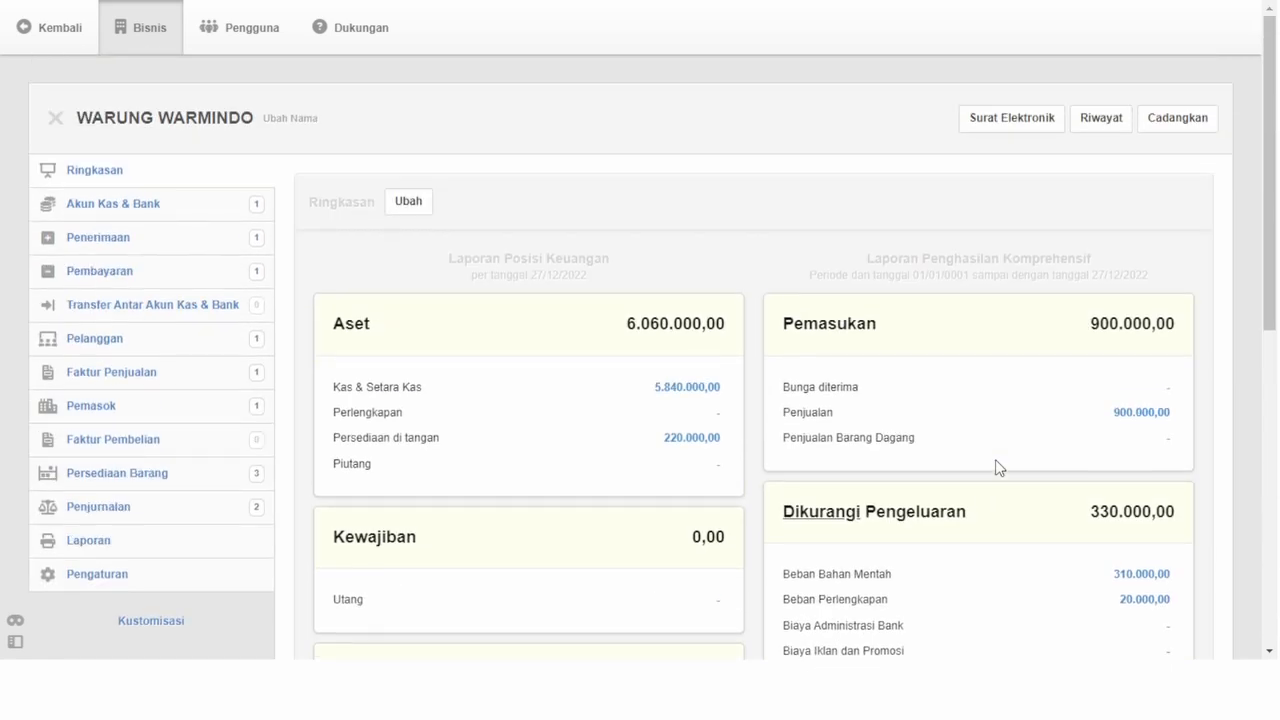